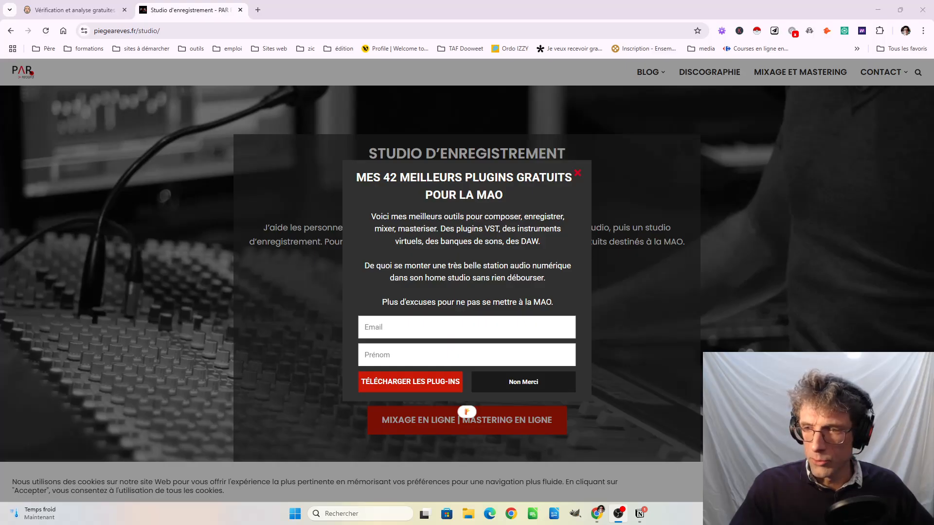
Read the title and description of the "Mes 42 meilleurs plugins gratuits pour la MAO" pop-up and close it
{"action": "key", "text": "alt+Tab"}
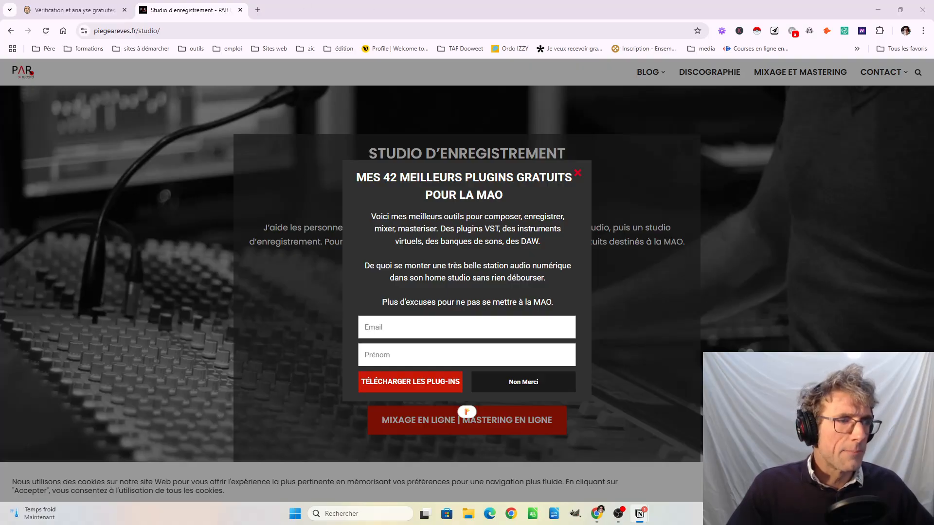
{"action": "left_click", "coordinate": [441, 225]}
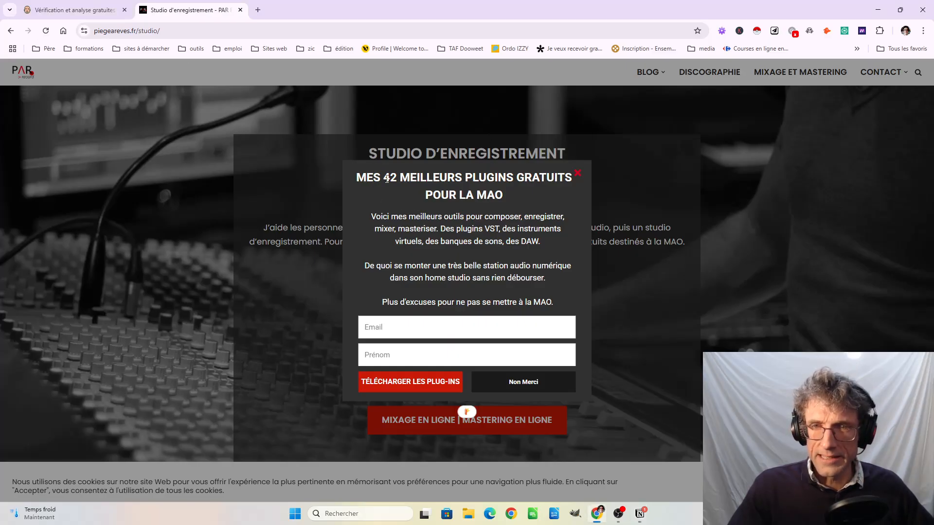
{"action": "left_click_drag", "start_coordinate": [386, 178], "coordinate": [507, 191]}
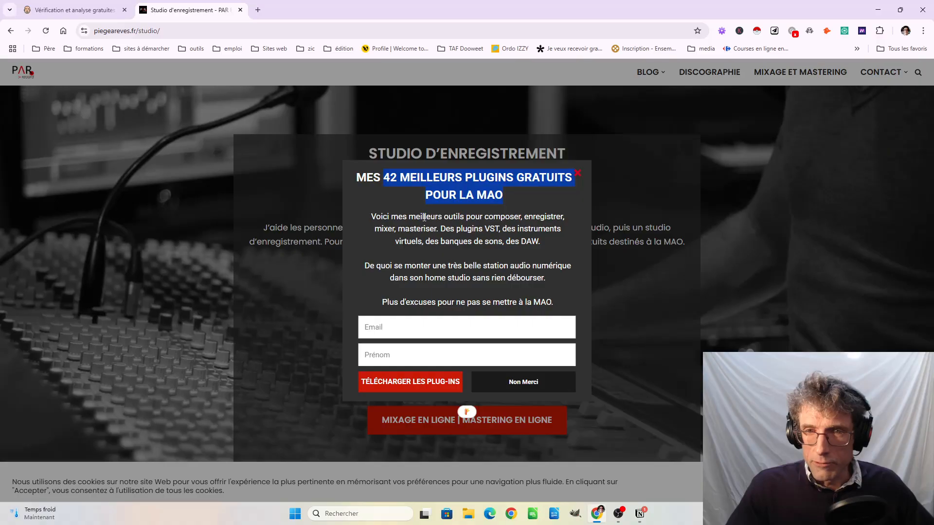
{"action": "left_click_drag", "start_coordinate": [425, 216], "coordinate": [551, 218]}
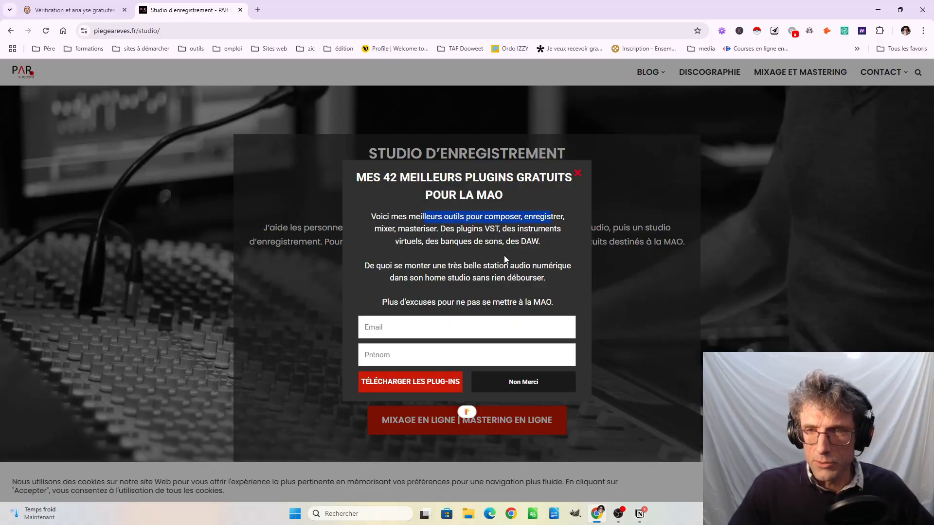
{"action": "left_click", "coordinate": [400, 330]}
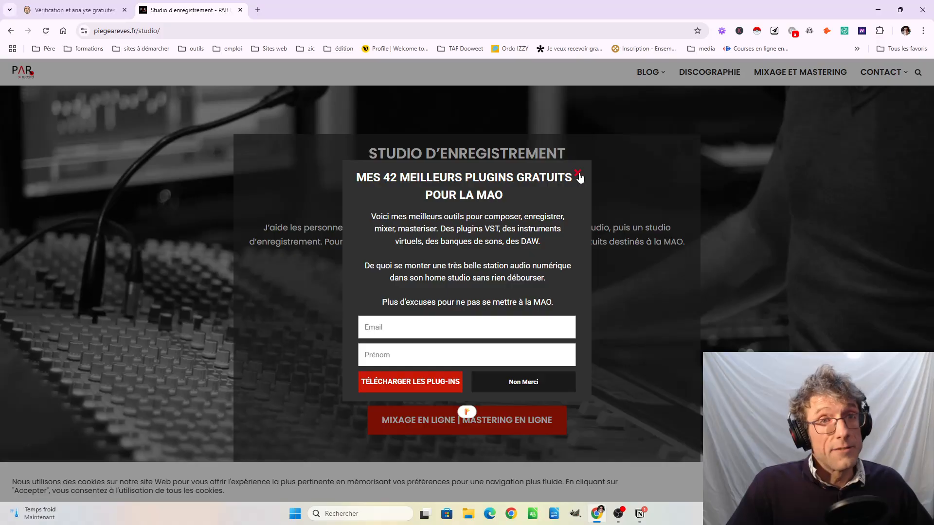
{"action": "left_click", "coordinate": [578, 174]}
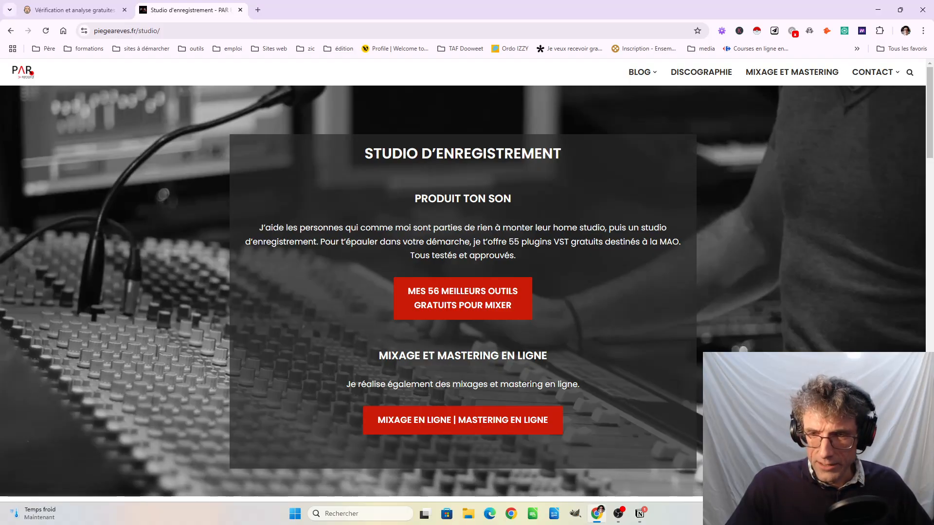
Examine the studio page's opening section, checking the "Studio d'enregistrement" heading, the "Produit ton son" subtitle and the wording of the introduction
{"action": "scroll", "coordinate": [249, 446], "scroll_direction": "down", "scroll_amount": 3}
{"action": "scroll", "coordinate": [249, 446], "scroll_direction": "down", "scroll_amount": 3}
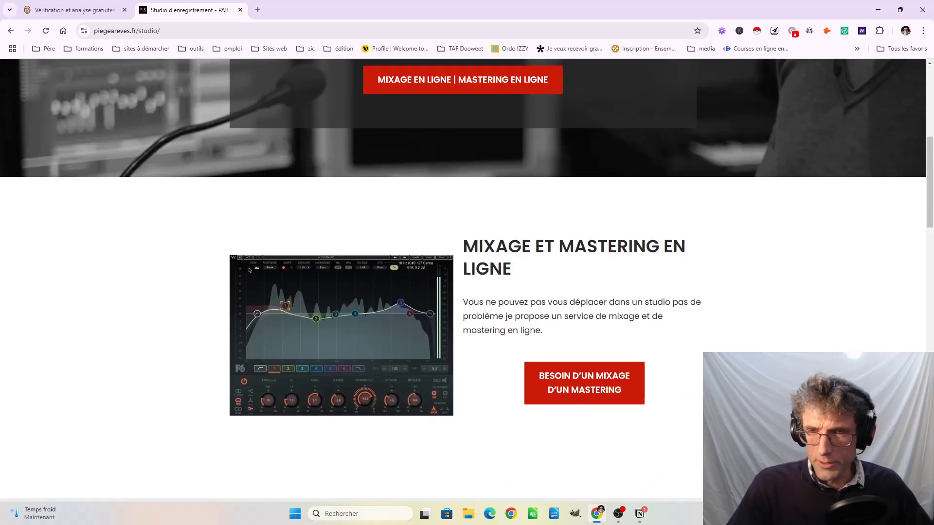
{"action": "scroll", "coordinate": [249, 446], "scroll_direction": "up", "scroll_amount": 6}
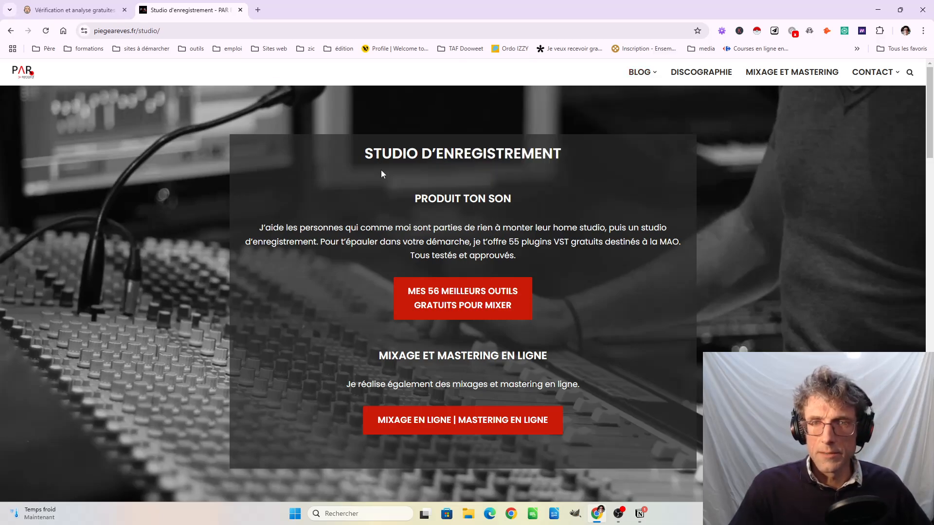
{"action": "left_click_drag", "start_coordinate": [368, 157], "coordinate": [602, 164]}
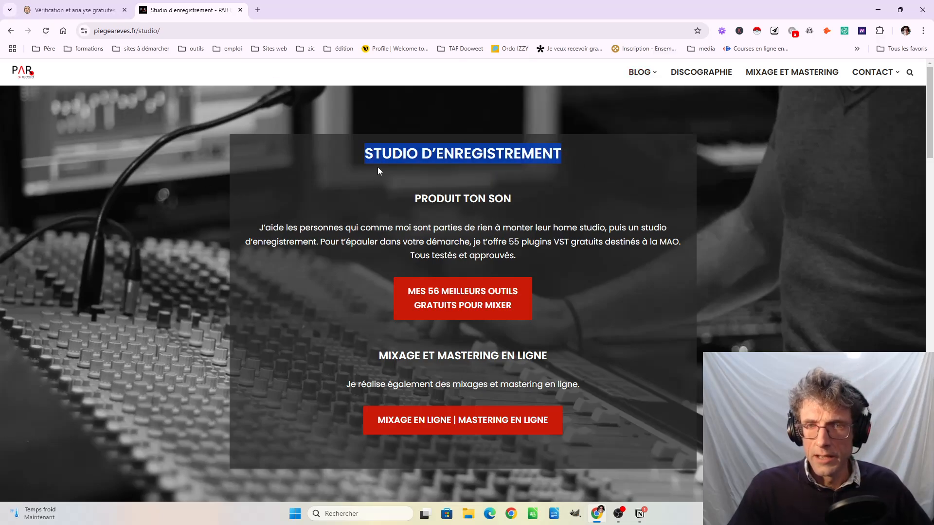
{"action": "left_click", "coordinate": [459, 199]}
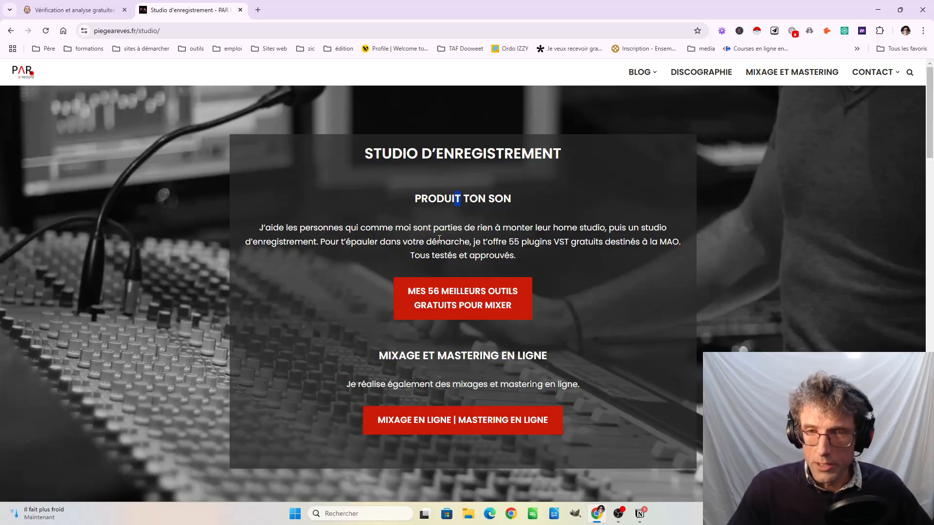
{"action": "left_click_drag", "start_coordinate": [341, 242], "coordinate": [350, 244]}
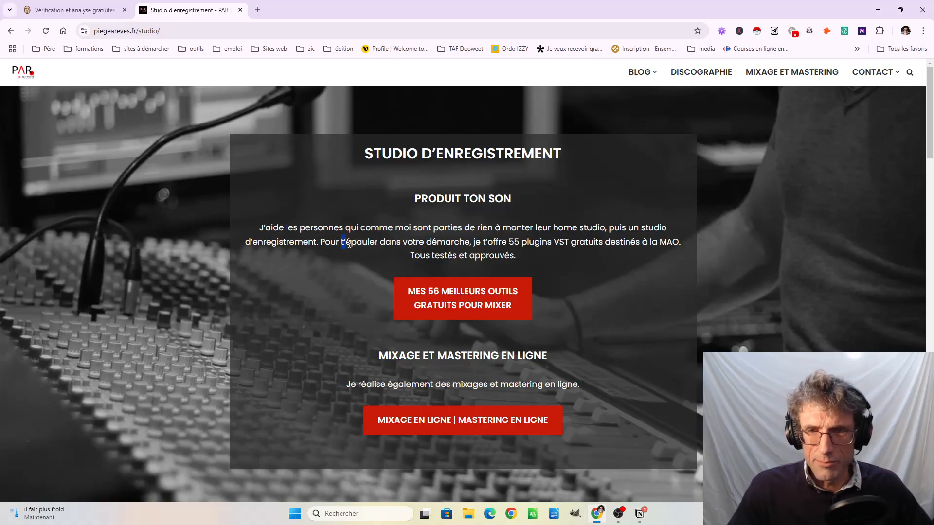
{"action": "double_click", "coordinate": [414, 242]}
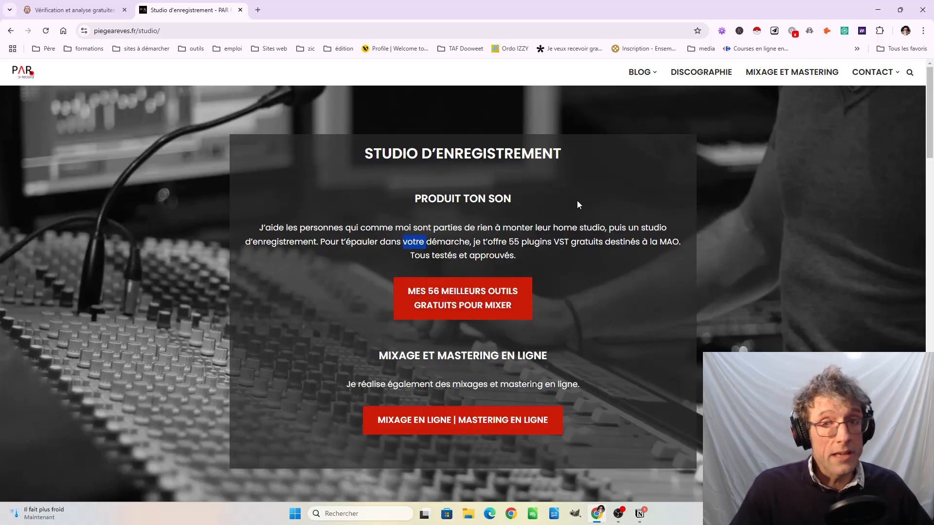
{"action": "left_click", "coordinate": [642, 144]}
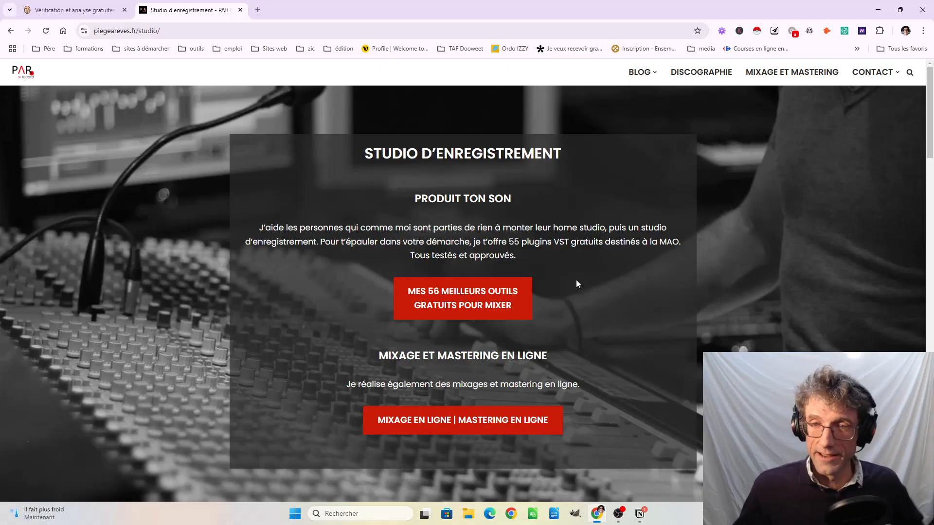
Open the "Mes 56 meilleurs outils gratuits pour mixer" offer and read the headlines above its sign-up form
{"action": "left_click", "coordinate": [446, 305]}
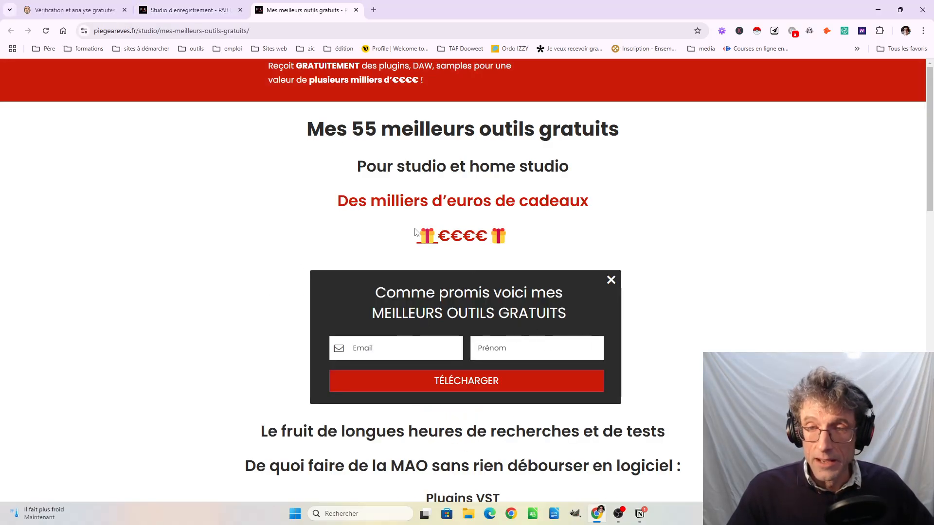
{"action": "left_click_drag", "start_coordinate": [408, 201], "coordinate": [509, 201]}
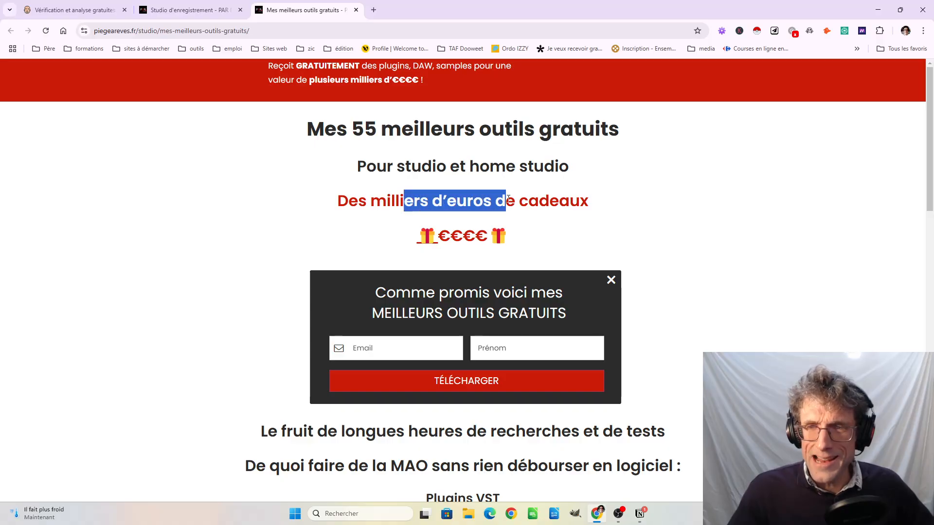
{"action": "left_click", "coordinate": [540, 227]}
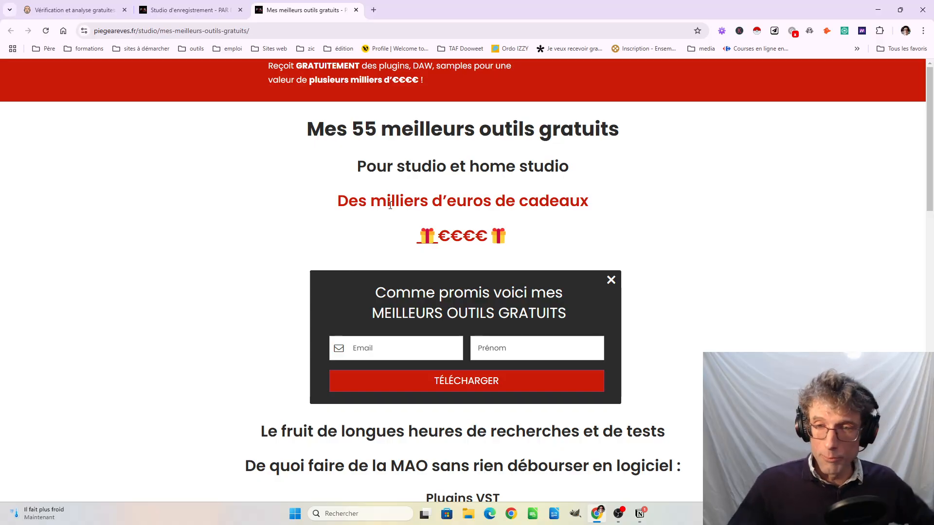
Examine the free tools page's collection, pack contents and advantages sections down to the second download form, and close the page
{"action": "scroll", "coordinate": [360, 338], "scroll_direction": "down", "scroll_amount": 5}
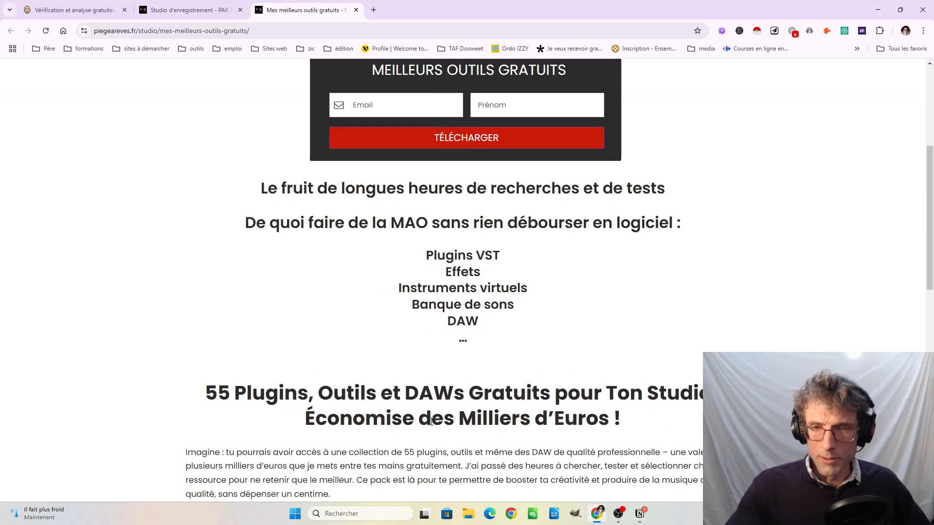
{"action": "scroll", "coordinate": [404, 333], "scroll_direction": "down", "scroll_amount": 5}
{"action": "scroll", "coordinate": [438, 334], "scroll_direction": "down", "scroll_amount": 2}
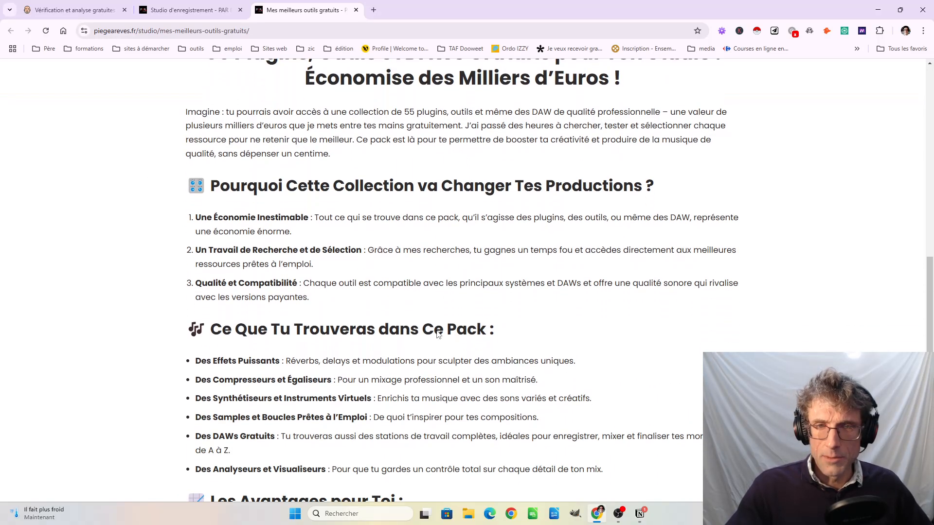
{"action": "left_click_drag", "start_coordinate": [278, 186], "coordinate": [641, 190]}
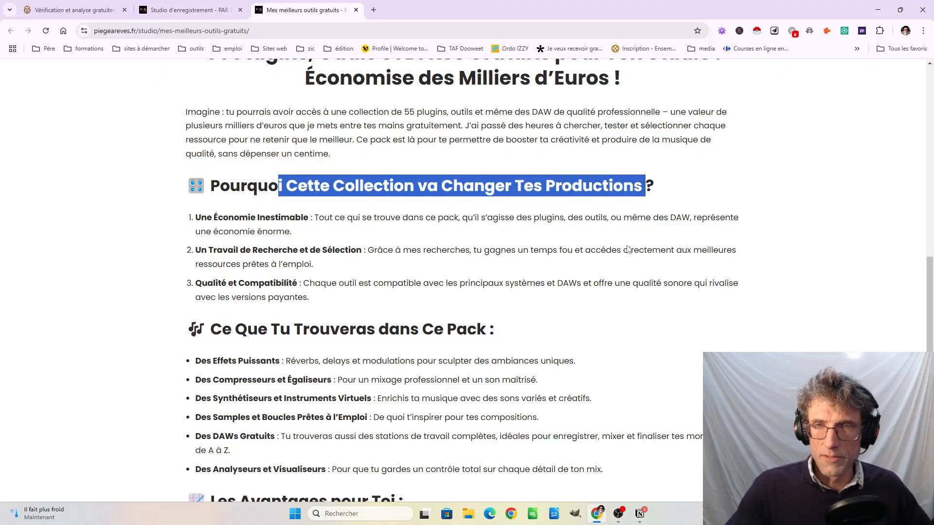
{"action": "scroll", "coordinate": [630, 250], "scroll_direction": "down", "scroll_amount": 2}
{"action": "left_click_drag", "start_coordinate": [280, 233], "coordinate": [422, 233]}
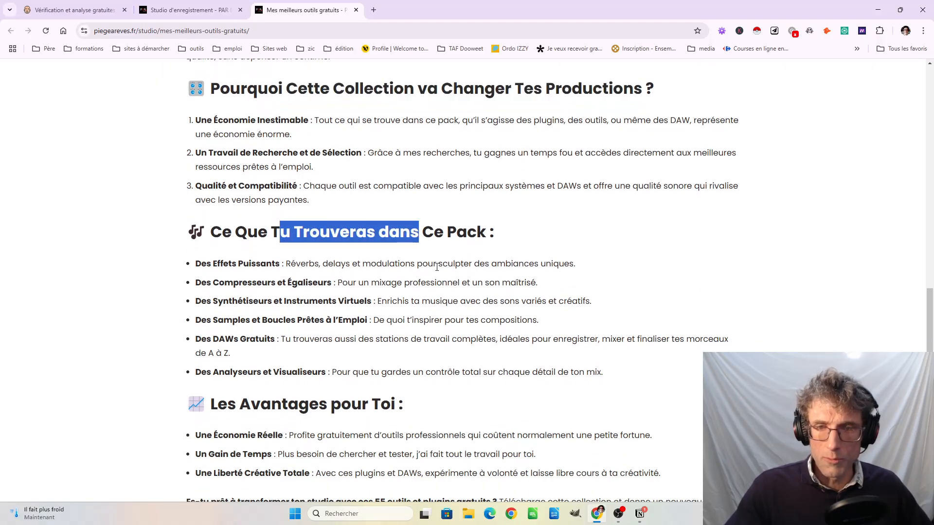
{"action": "scroll", "coordinate": [422, 233], "scroll_direction": "down", "scroll_amount": 4}
{"action": "left_click_drag", "start_coordinate": [288, 218], "coordinate": [451, 213]}
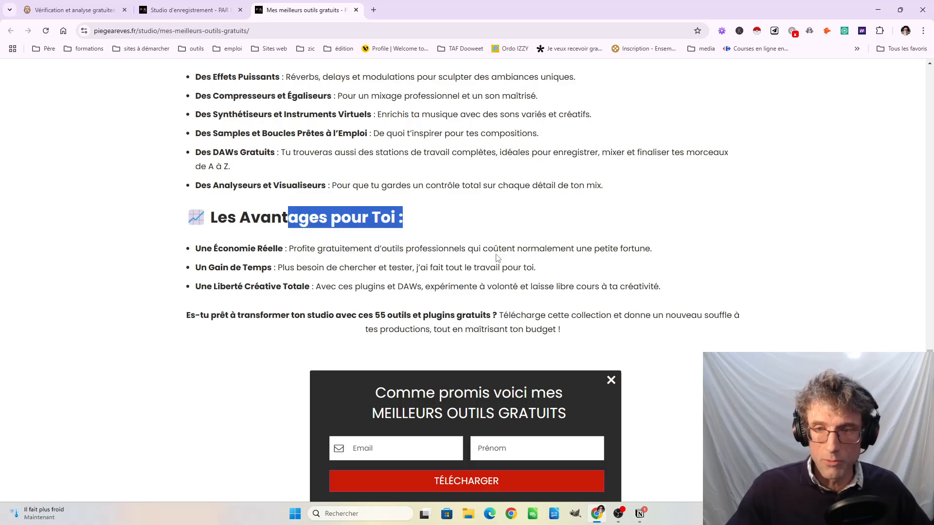
{"action": "scroll", "coordinate": [508, 431], "scroll_direction": "up", "scroll_amount": 7}
{"action": "scroll", "coordinate": [508, 430], "scroll_direction": "up", "scroll_amount": 5}
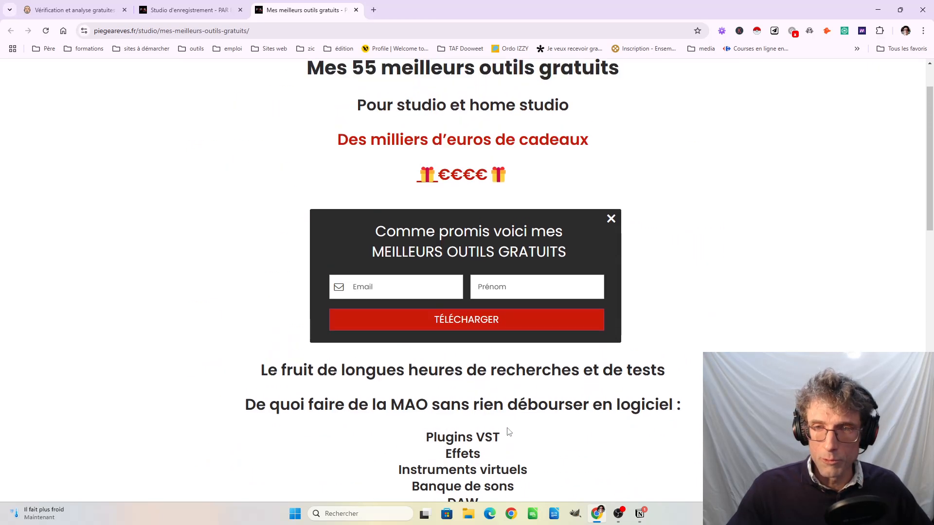
{"action": "scroll", "coordinate": [417, 458], "scroll_direction": "down", "scroll_amount": 12}
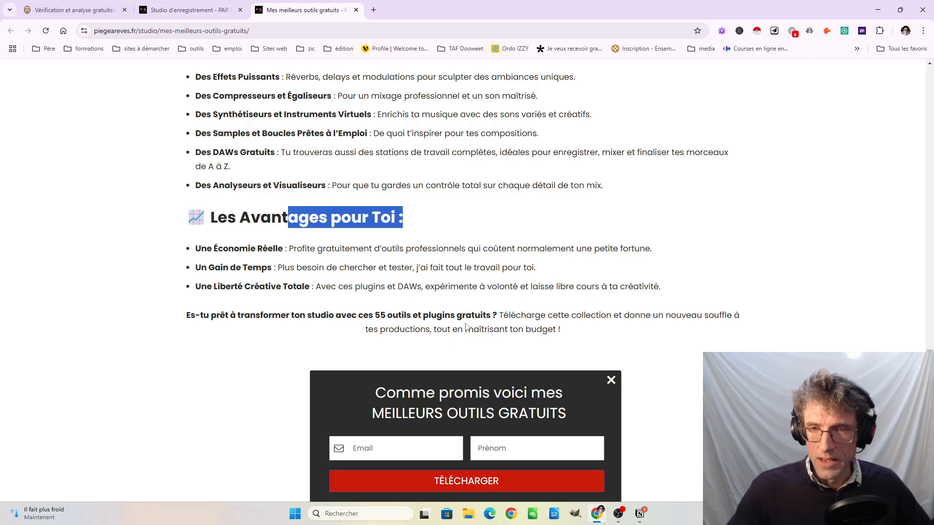
{"action": "scroll", "coordinate": [466, 320], "scroll_direction": "up", "scroll_amount": 12}
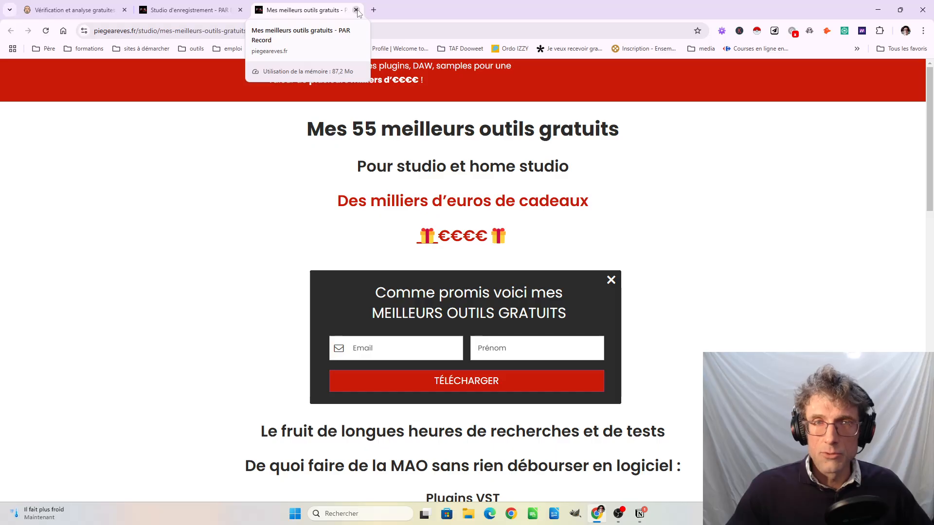
{"action": "left_click", "coordinate": [356, 9]}
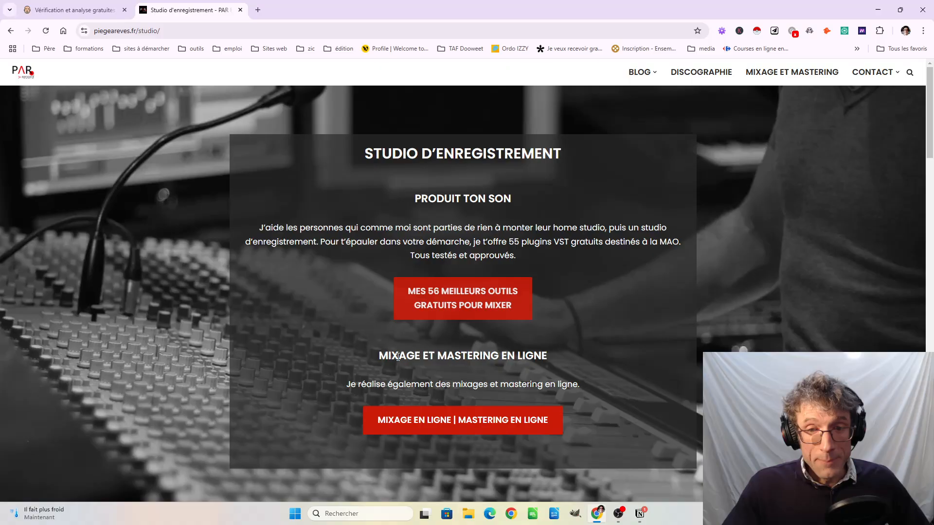
Compare the "Mixage et mastering en ligne" offer with the main "Studio d'enregistrement" heading in the opening section
{"action": "left_click_drag", "start_coordinate": [520, 355], "coordinate": [522, 355]}
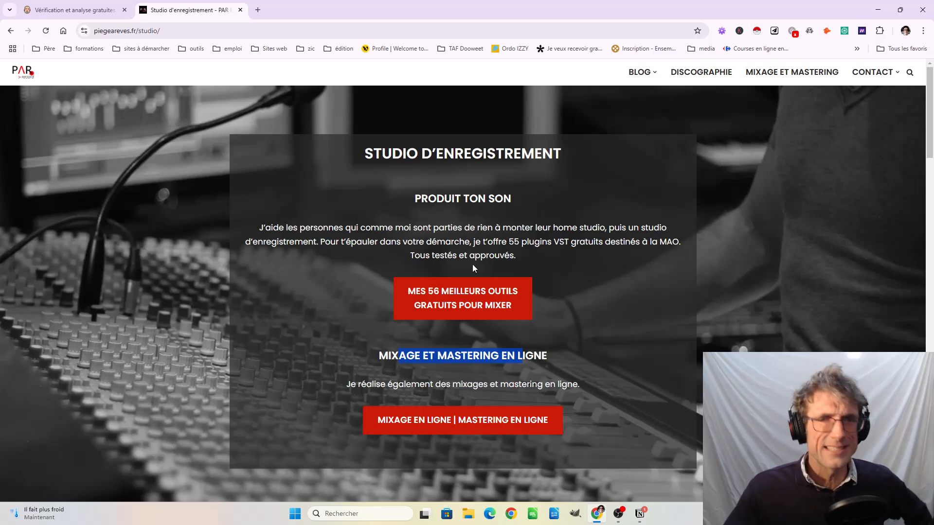
{"action": "left_click", "coordinate": [435, 359]}
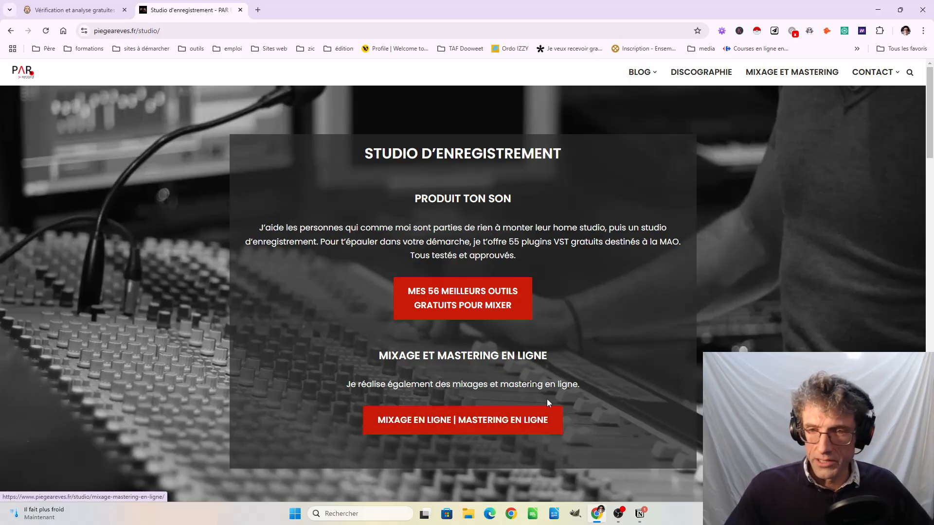
{"action": "scroll", "coordinate": [567, 402], "scroll_direction": "down", "scroll_amount": 4}
{"action": "scroll", "coordinate": [646, 371], "scroll_direction": "up", "scroll_amount": 4}
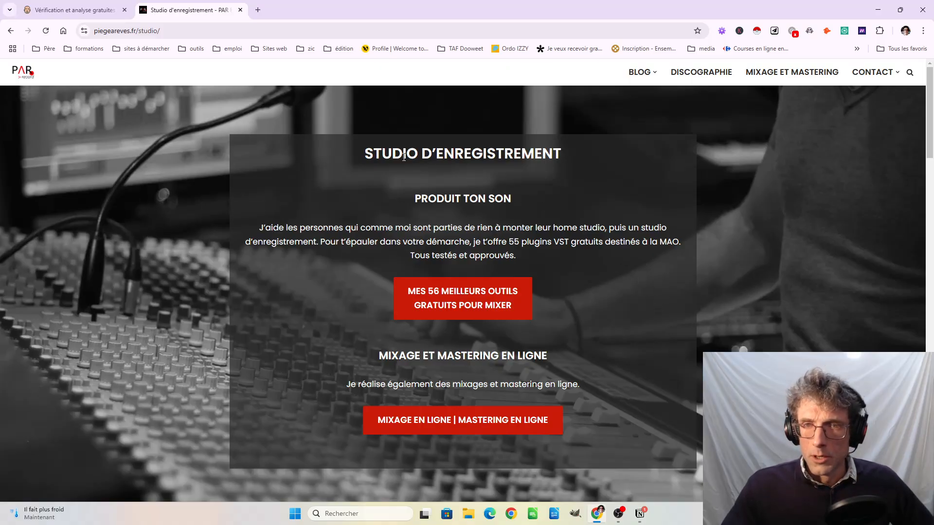
{"action": "left_click_drag", "start_coordinate": [383, 152], "coordinate": [642, 153]}
{"action": "left_click", "coordinate": [628, 233]}
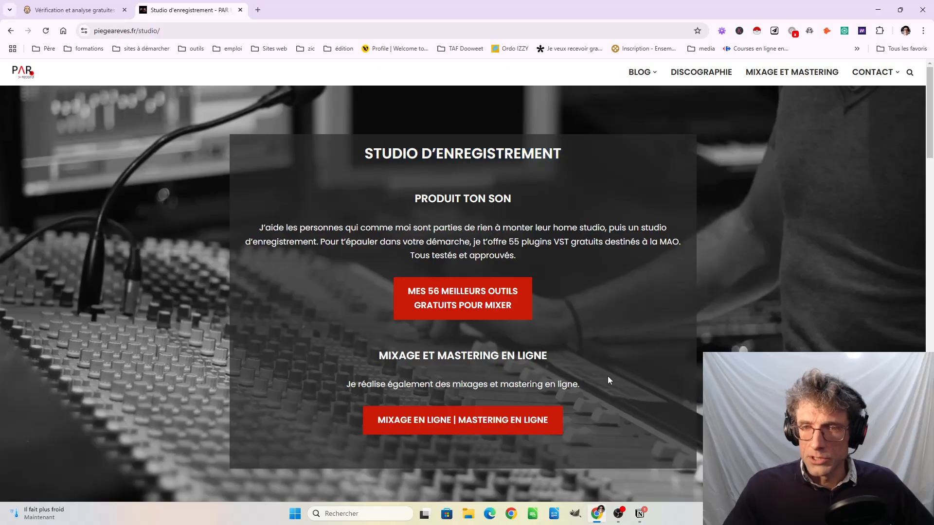
Examine the rest of the studio page: online mixing text, home studio advice, latest articles and customer testimonial
{"action": "scroll", "coordinate": [608, 380], "scroll_direction": "down", "scroll_amount": 1}
{"action": "scroll", "coordinate": [661, 348], "scroll_direction": "down", "scroll_amount": 8}
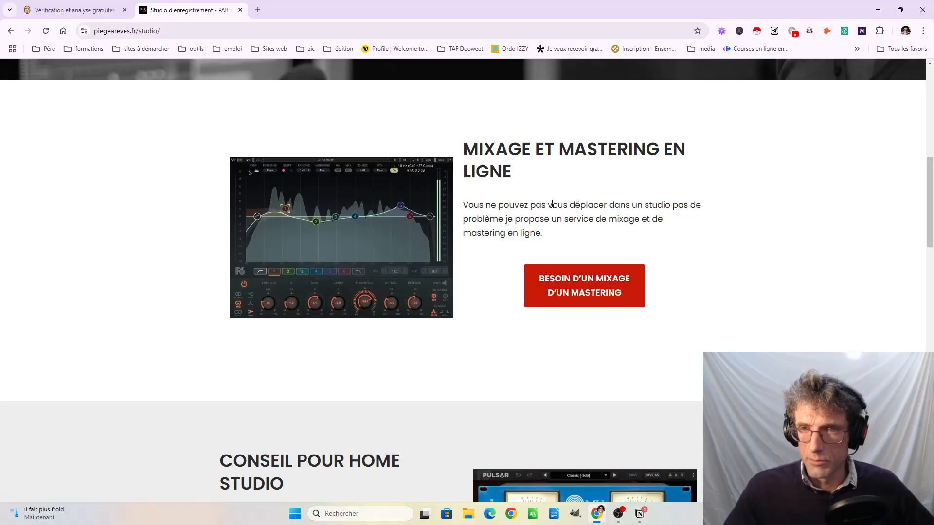
{"action": "left_click_drag", "start_coordinate": [552, 205], "coordinate": [658, 205]}
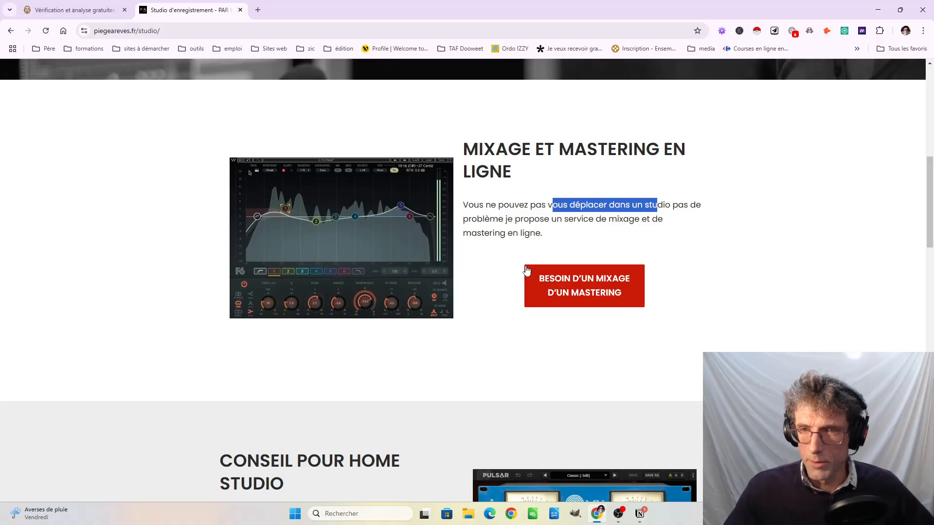
{"action": "scroll", "coordinate": [486, 309], "scroll_direction": "down", "scroll_amount": 3}
{"action": "scroll", "coordinate": [491, 296], "scroll_direction": "down", "scroll_amount": 4}
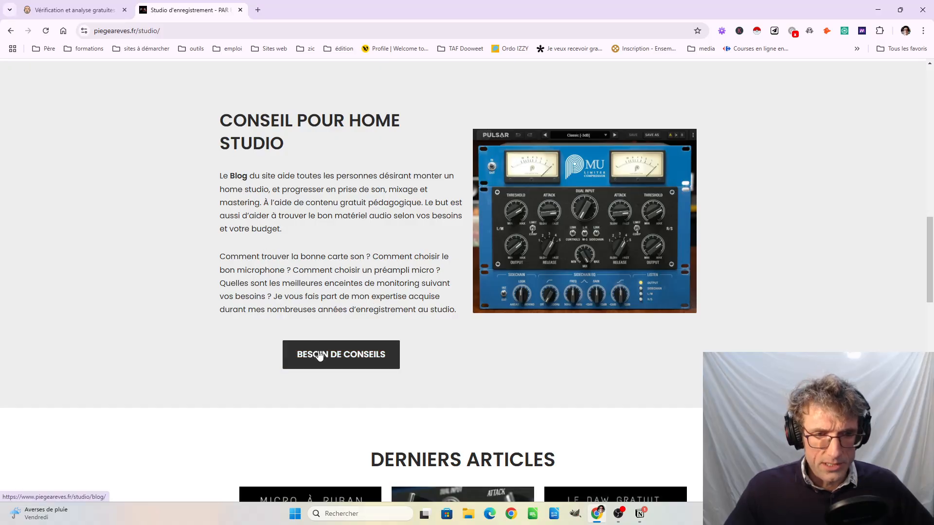
{"action": "scroll", "coordinate": [446, 325], "scroll_direction": "down", "scroll_amount": 5}
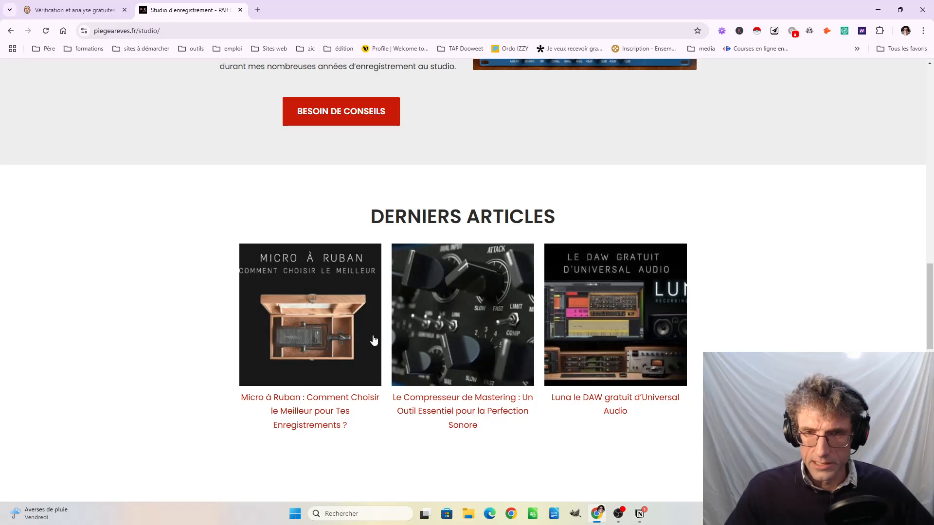
{"action": "scroll", "coordinate": [392, 358], "scroll_direction": "down", "scroll_amount": 11}
{"action": "scroll", "coordinate": [458, 278], "scroll_direction": "up", "scroll_amount": 5}
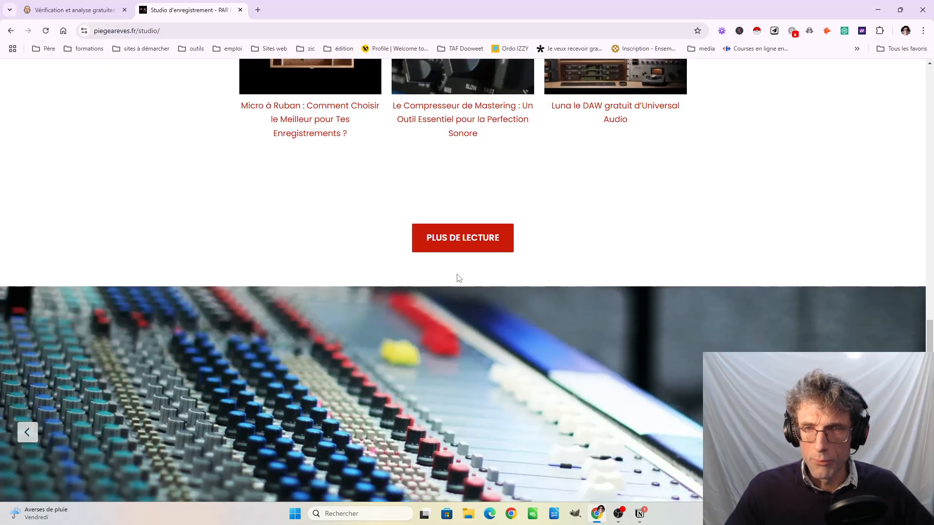
{"action": "scroll", "coordinate": [477, 244], "scroll_direction": "down", "scroll_amount": 9}
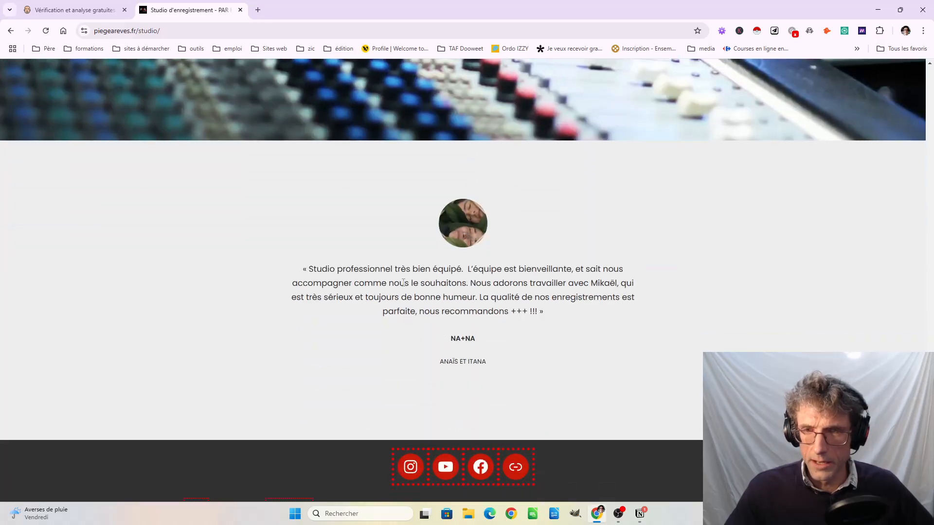
Read the full customer testimonial below the latest articles on the studio page
{"action": "left_click_drag", "start_coordinate": [403, 282], "coordinate": [580, 316]}
{"action": "left_click", "coordinate": [343, 281]}
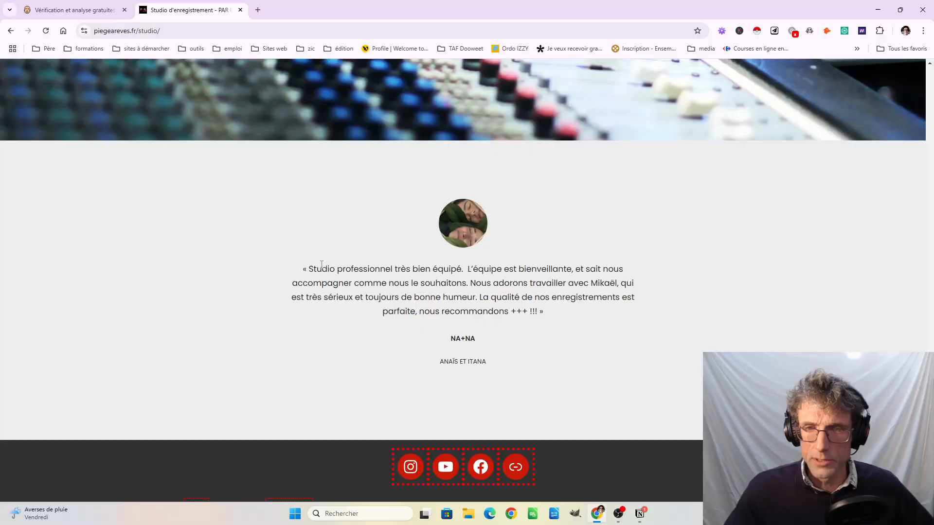
{"action": "left_click_drag", "start_coordinate": [322, 267], "coordinate": [606, 338]}
{"action": "left_click", "coordinate": [606, 337]}
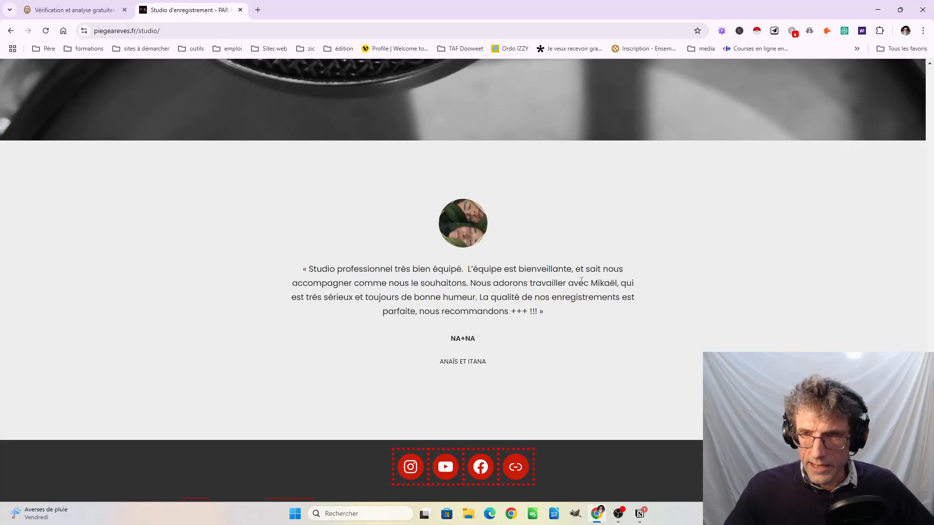
{"action": "scroll", "coordinate": [571, 368], "scroll_direction": "down", "scroll_amount": 1}
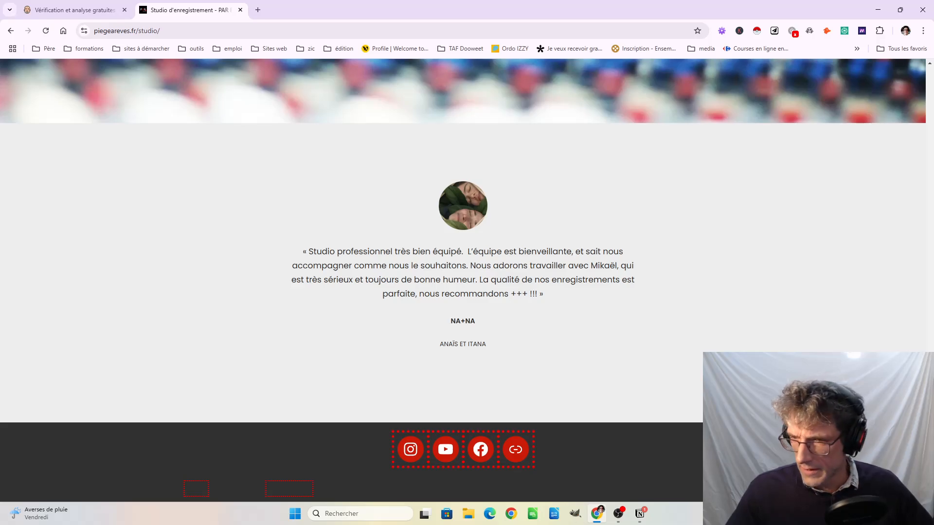
Return to the studio page's opening section and review the site navigation entries: Blog, Discographie, Mixage et Mastering and Contact
{"action": "scroll", "coordinate": [916, 263], "scroll_direction": "up", "scroll_amount": 10}
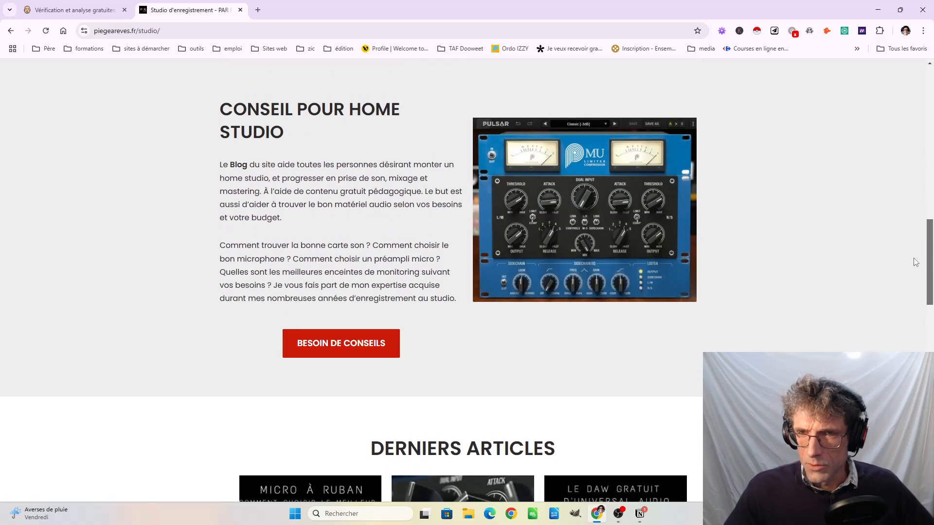
{"action": "scroll", "coordinate": [916, 262], "scroll_direction": "up", "scroll_amount": 15}
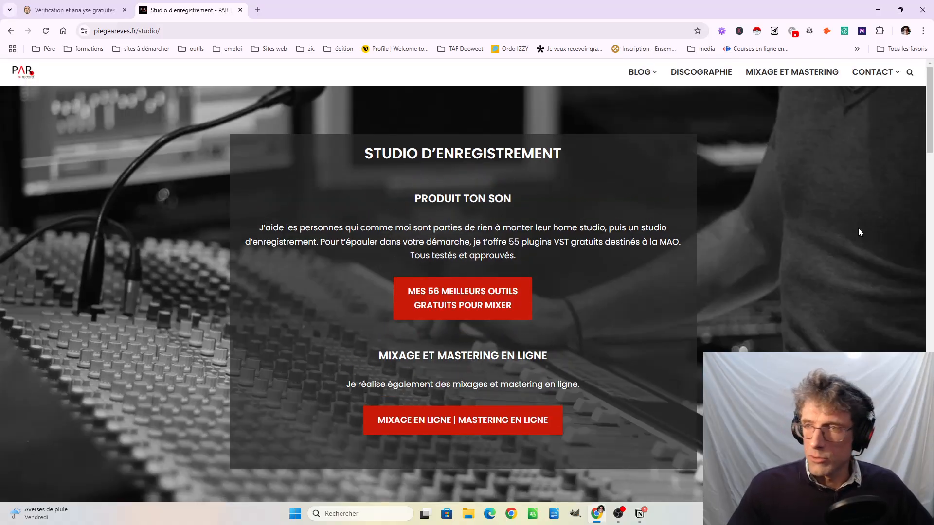
{"action": "mouse_move", "coordinate": [929, 110]}
{"action": "left_mouse_down"}
{"action": "mouse_move", "coordinate": [929, 496]}
{"action": "mouse_move", "coordinate": [932, 113]}
{"action": "left_mouse_up"}
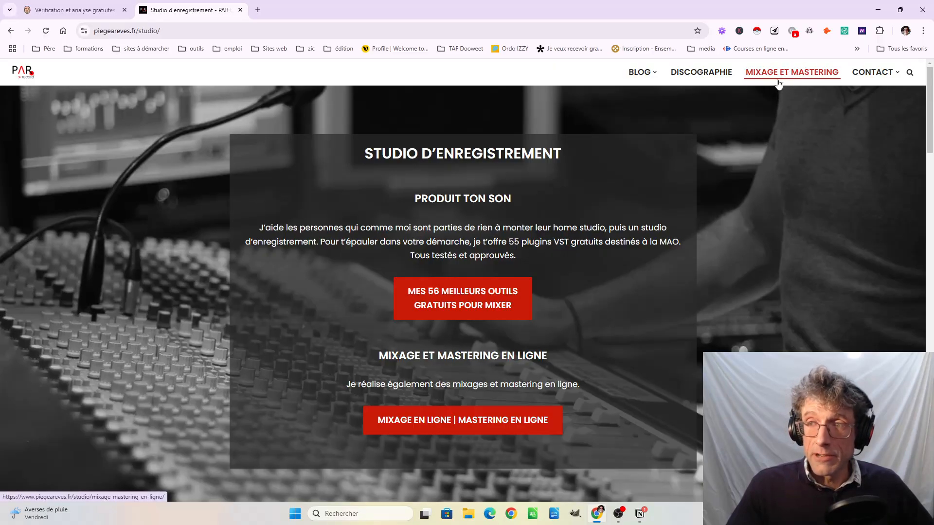
{"action": "mouse_move", "coordinate": [893, 73]}
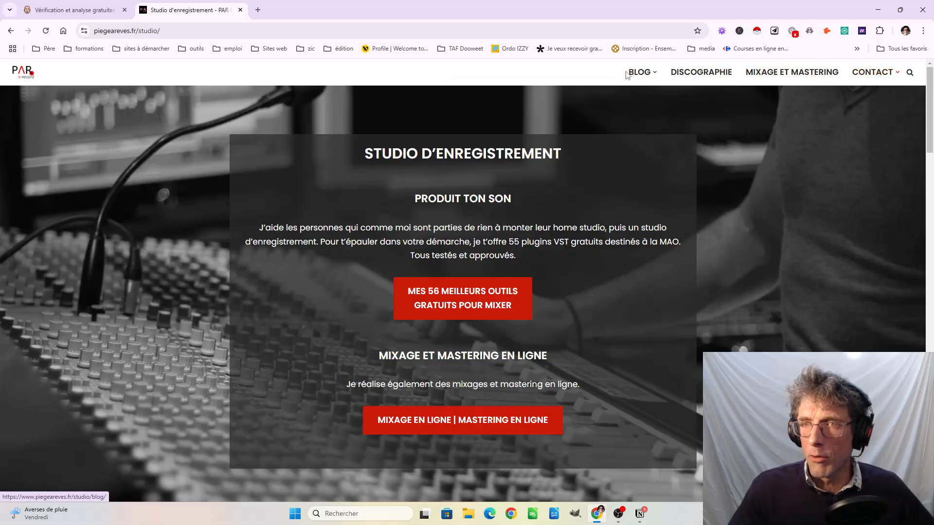
{"action": "mouse_move", "coordinate": [639, 74]}
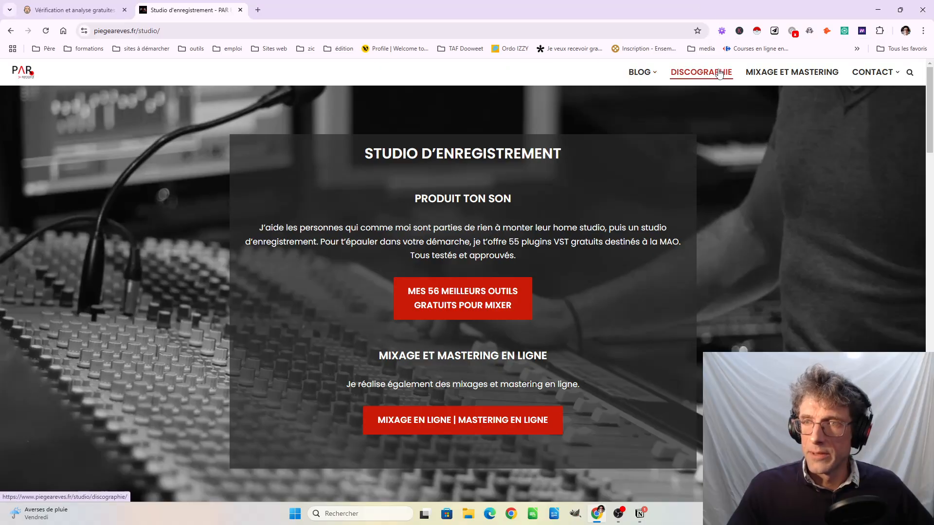
View the studio page's document outline with Web Developer, compare its H1 and H2 headings, and close the outline
{"action": "left_click", "coordinate": [721, 31]}
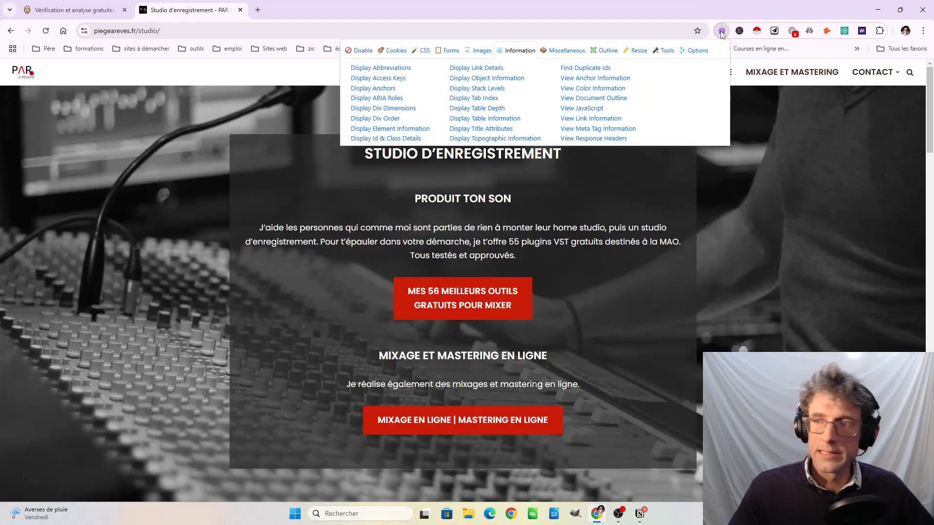
{"action": "left_click", "coordinate": [586, 100]}
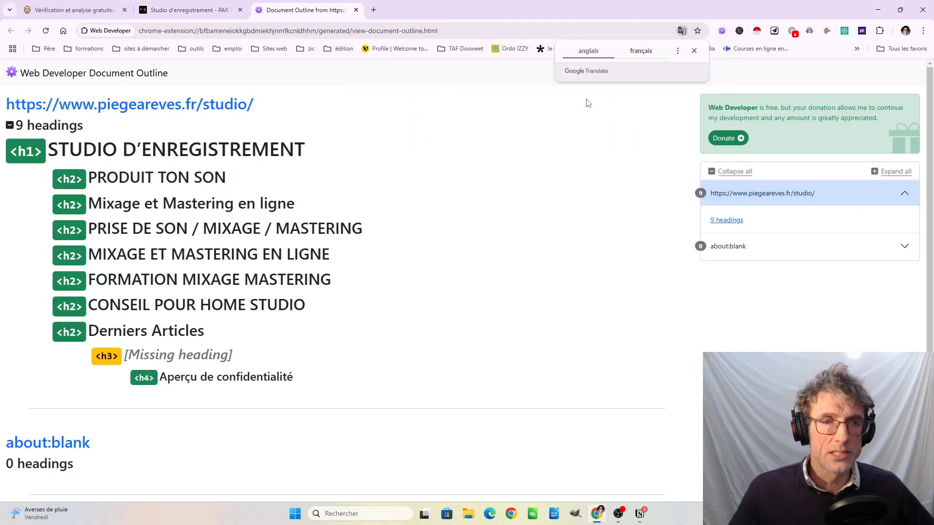
{"action": "left_click_drag", "start_coordinate": [50, 143], "coordinate": [365, 146]}
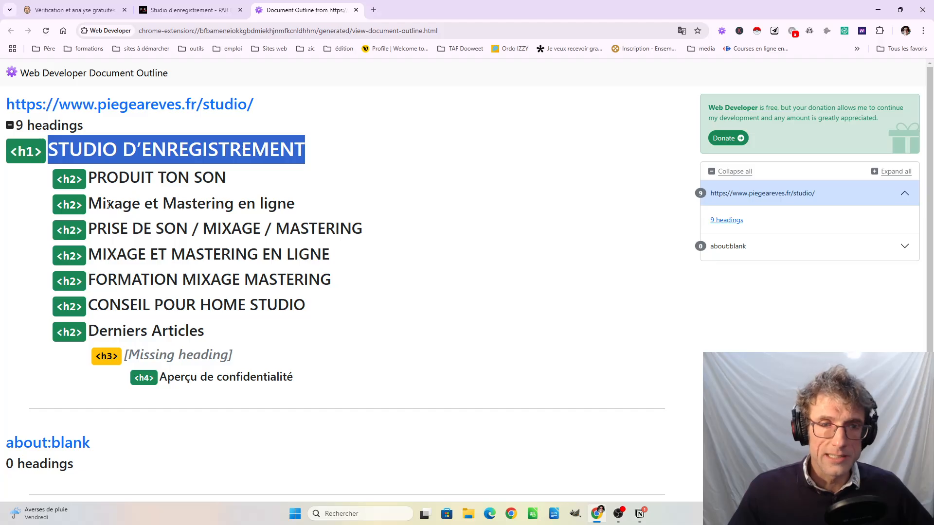
{"action": "left_click_drag", "start_coordinate": [94, 205], "coordinate": [277, 204]}
{"action": "left_click_drag", "start_coordinate": [90, 253], "coordinate": [324, 244]}
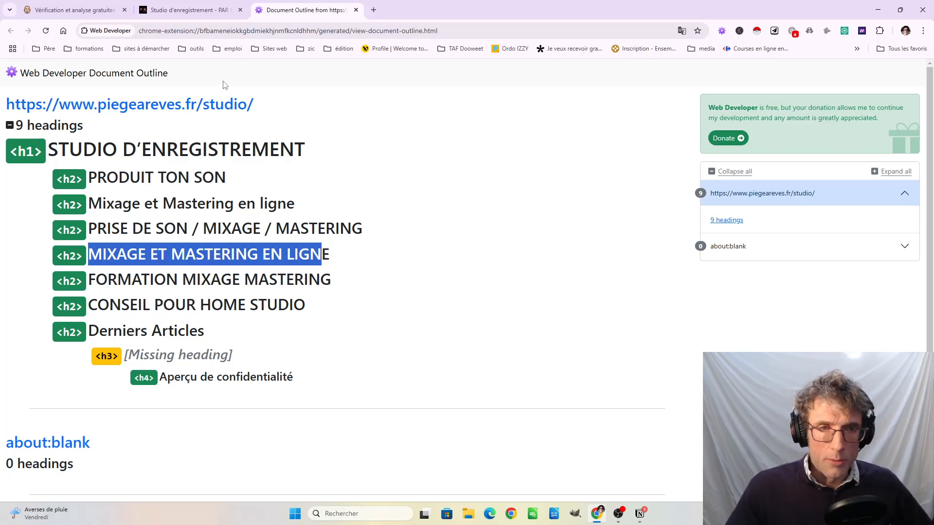
{"action": "left_click_drag", "start_coordinate": [146, 178], "coordinate": [151, 178]}
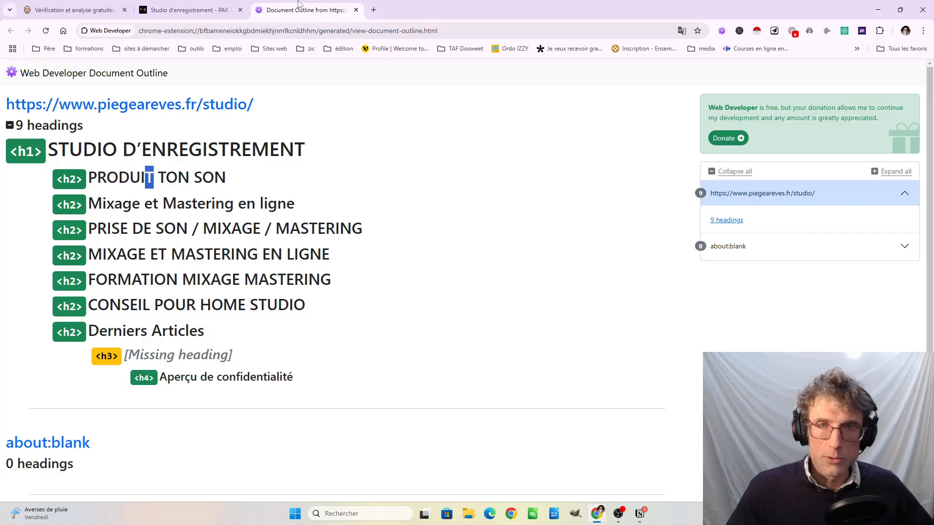
{"action": "left_click", "coordinate": [356, 10]}
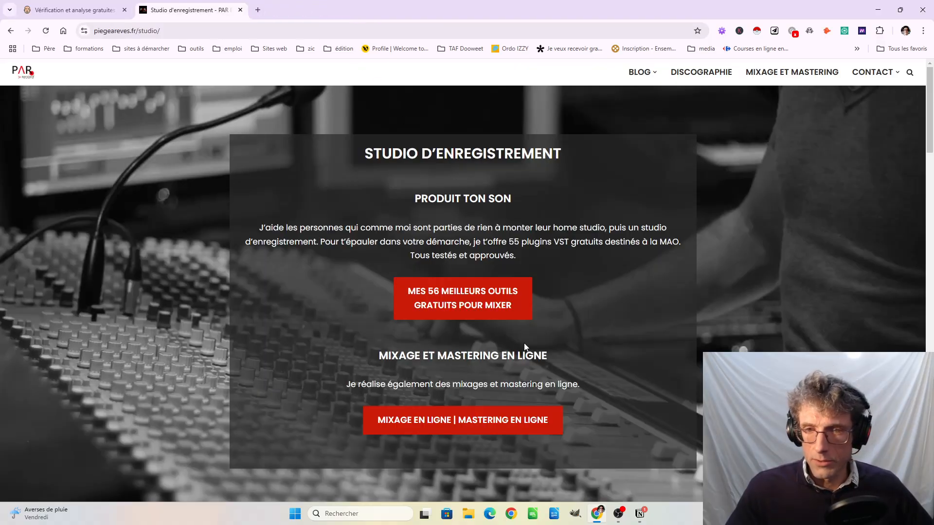
Check the "Produit ton son" heading again in the studio page's opening section
{"action": "scroll", "coordinate": [526, 346], "scroll_direction": "down", "scroll_amount": 7}
{"action": "scroll", "coordinate": [526, 348], "scroll_direction": "up", "scroll_amount": 7}
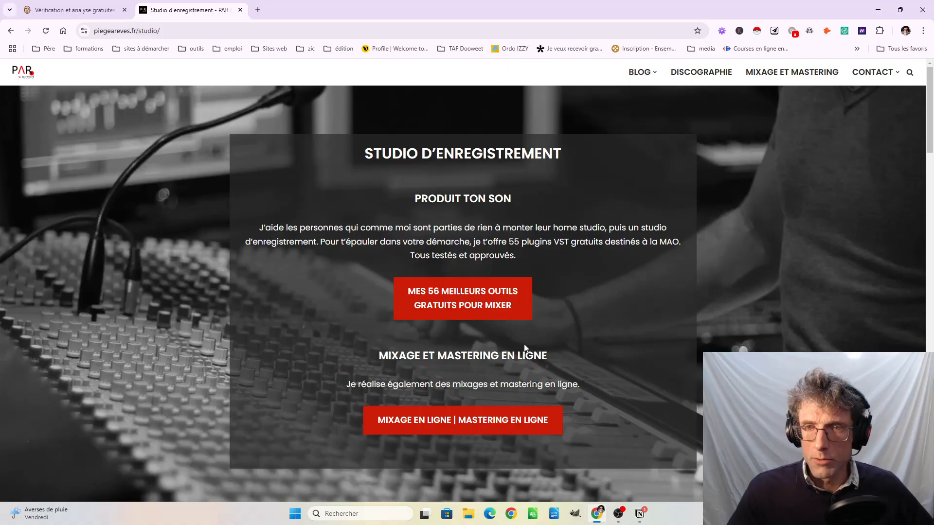
{"action": "left_click_drag", "start_coordinate": [444, 192], "coordinate": [485, 199]}
{"action": "left_click", "coordinate": [574, 188]}
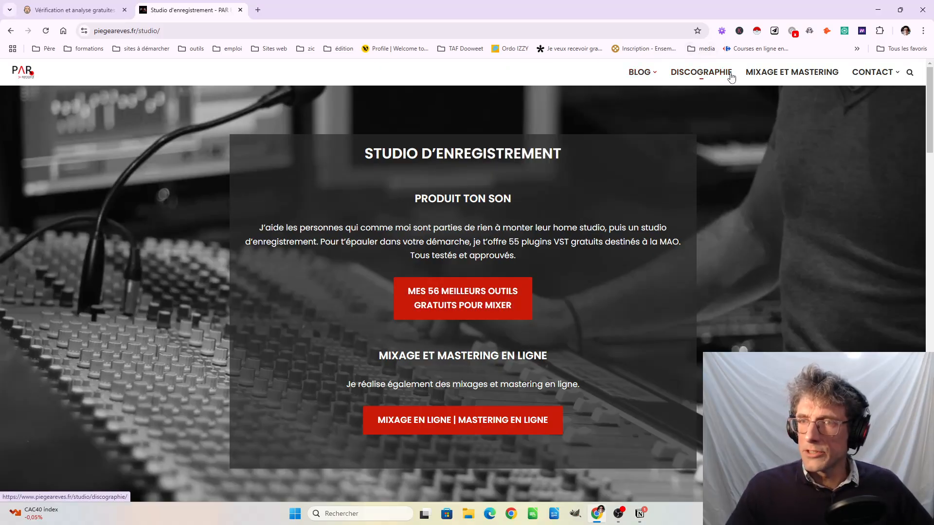
Open the Discographie page and check its web address
{"action": "left_click", "coordinate": [711, 75]}
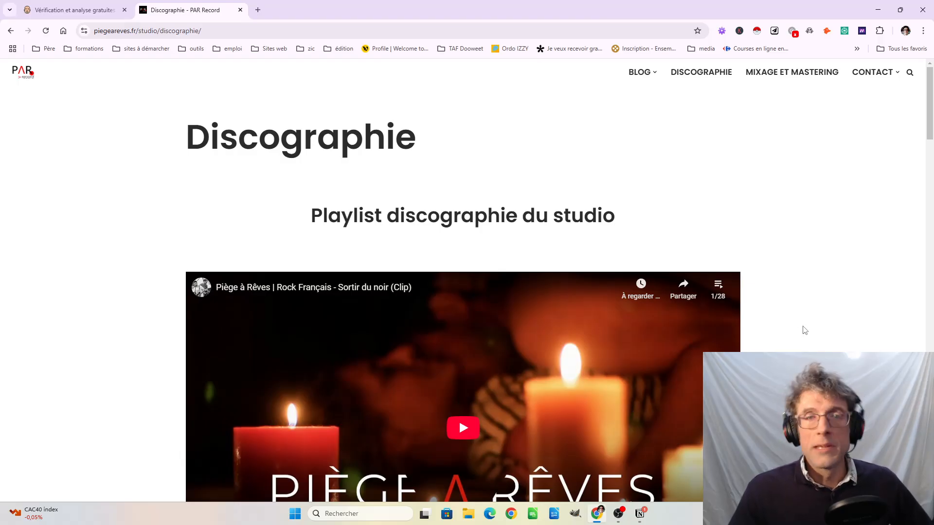
{"action": "left_click", "coordinate": [163, 31]}
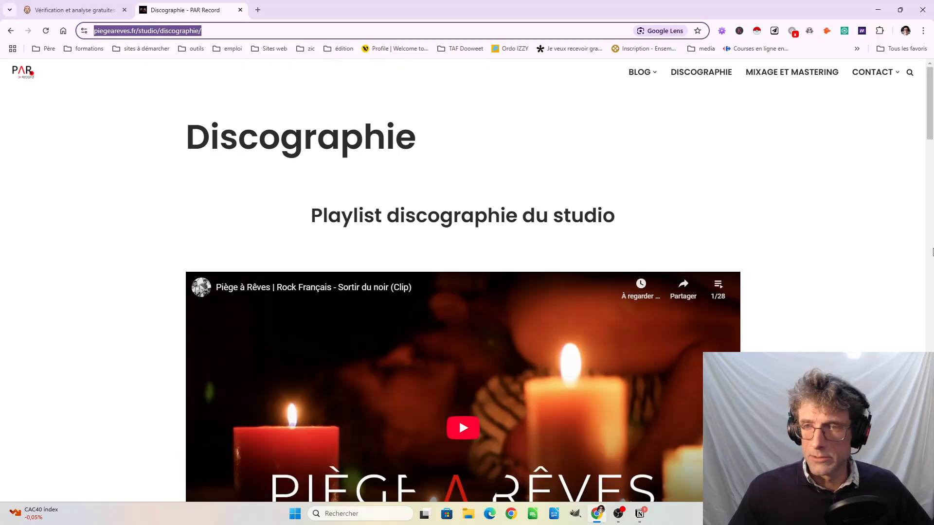
{"action": "left_click", "coordinate": [791, 306]}
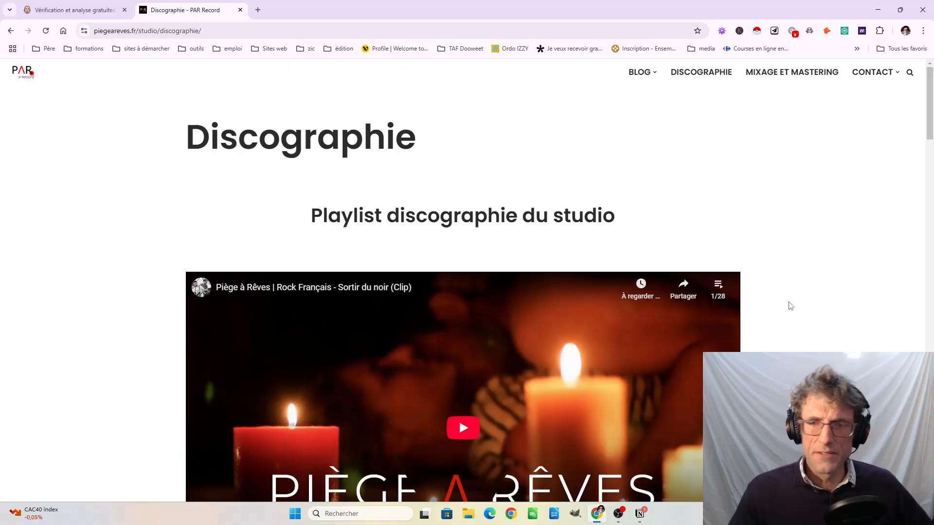
Look through the grid of album covers on the Discographie page and check where the covers link
{"action": "scroll", "coordinate": [790, 306], "scroll_direction": "down", "scroll_amount": 12}
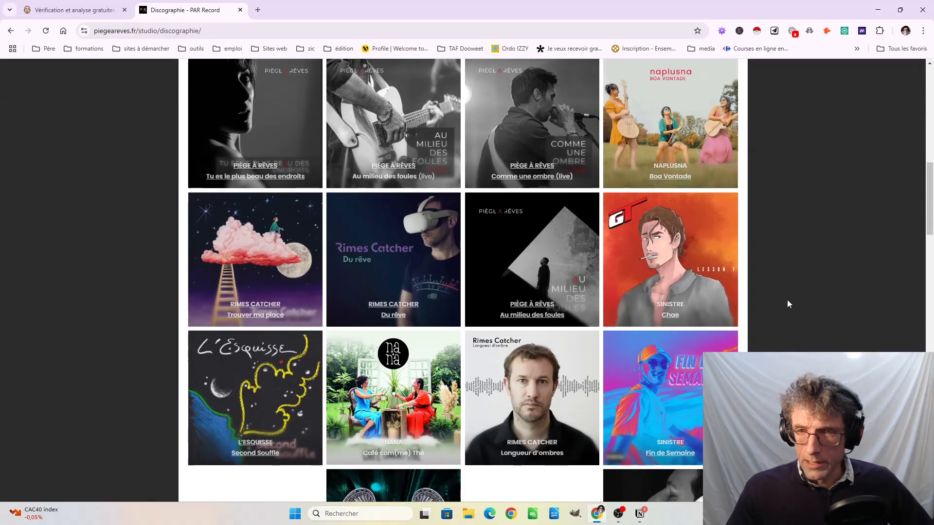
{"action": "scroll", "coordinate": [788, 304], "scroll_direction": "down", "scroll_amount": 18}
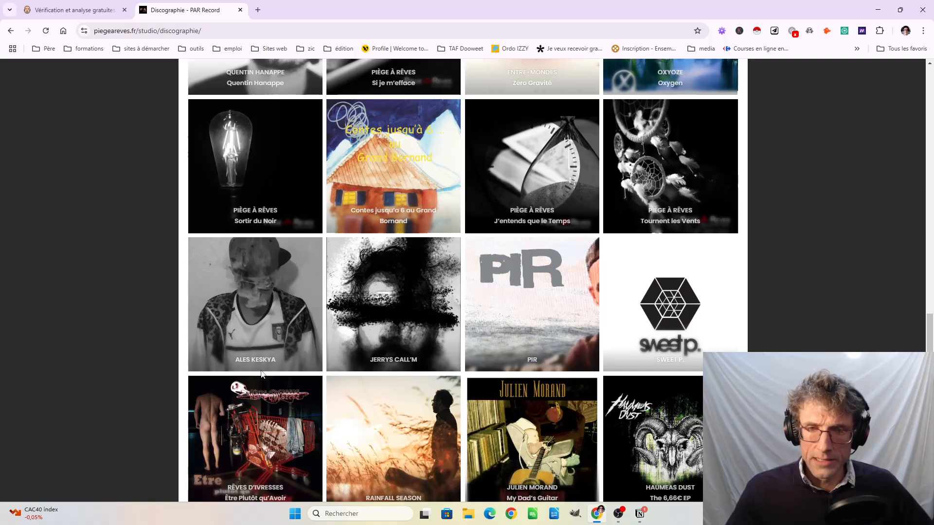
{"action": "scroll", "coordinate": [406, 342], "scroll_direction": "down", "scroll_amount": 6}
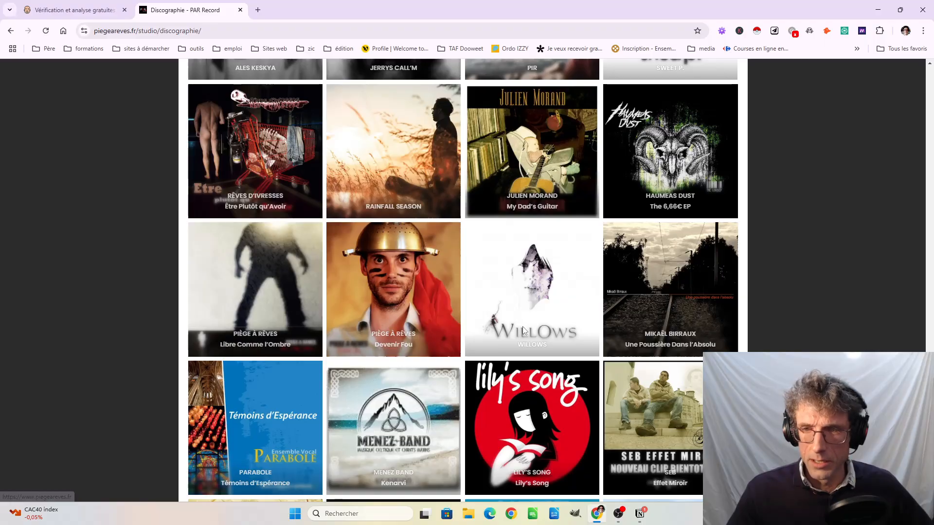
{"action": "scroll", "coordinate": [434, 321], "scroll_direction": "down", "scroll_amount": 1}
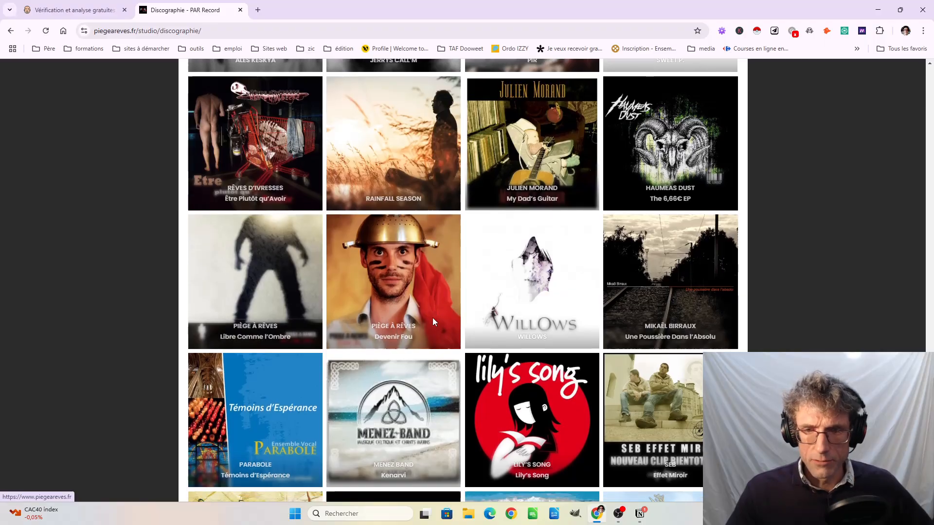
{"action": "scroll", "coordinate": [433, 321], "scroll_direction": "down", "scroll_amount": 4}
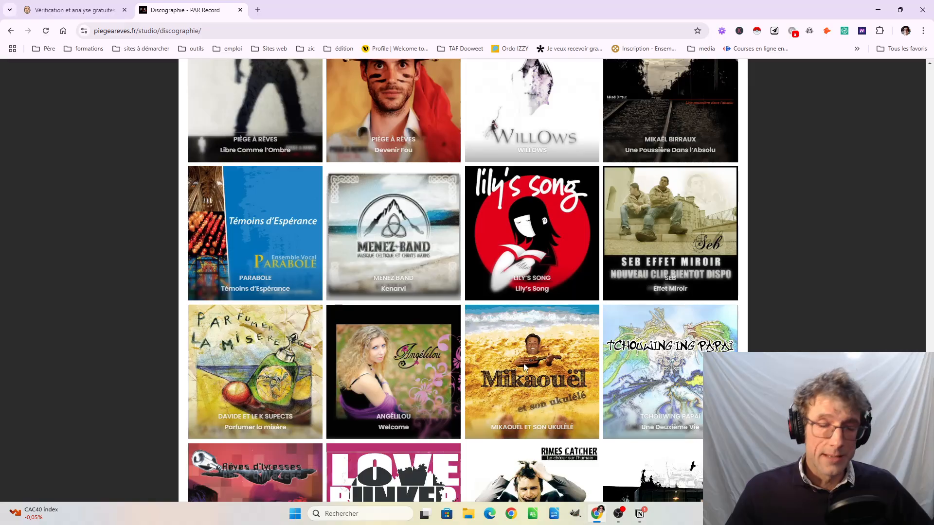
{"action": "scroll", "coordinate": [440, 355], "scroll_direction": "up", "scroll_amount": 3}
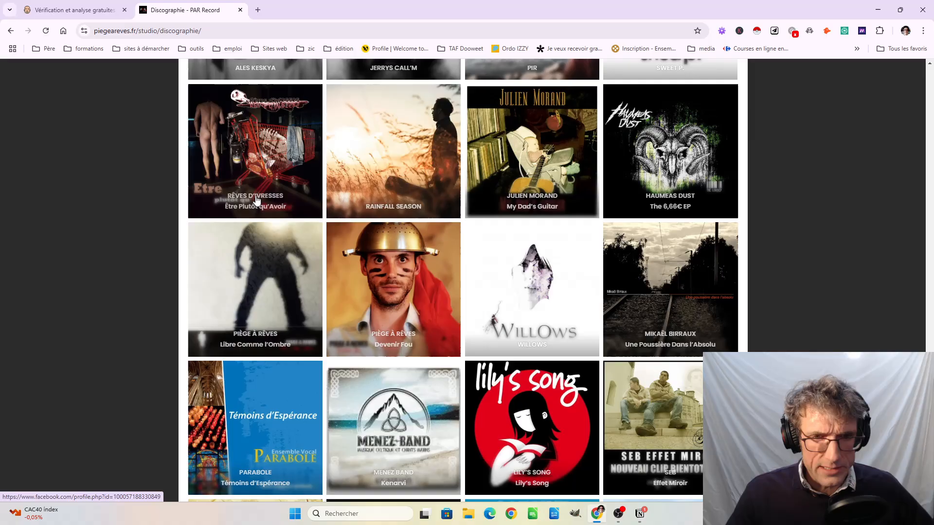
Open the "Libre Comme l'Ombre" cover's link in a new tab, and return from the Discographie page to the studio home page
{"action": "right_click", "coordinate": [263, 340]}
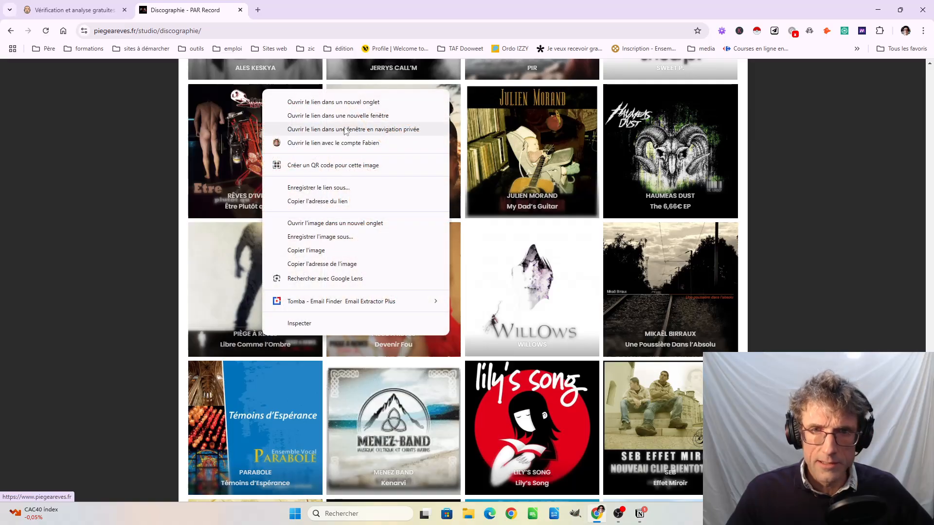
{"action": "left_click", "coordinate": [311, 100]}
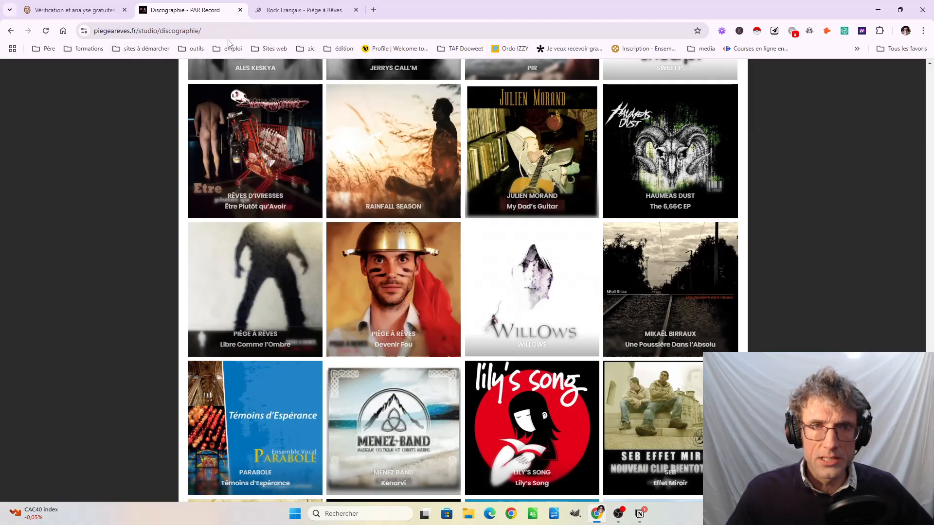
{"action": "scroll", "coordinate": [390, 225], "scroll_direction": "up", "scroll_amount": 15}
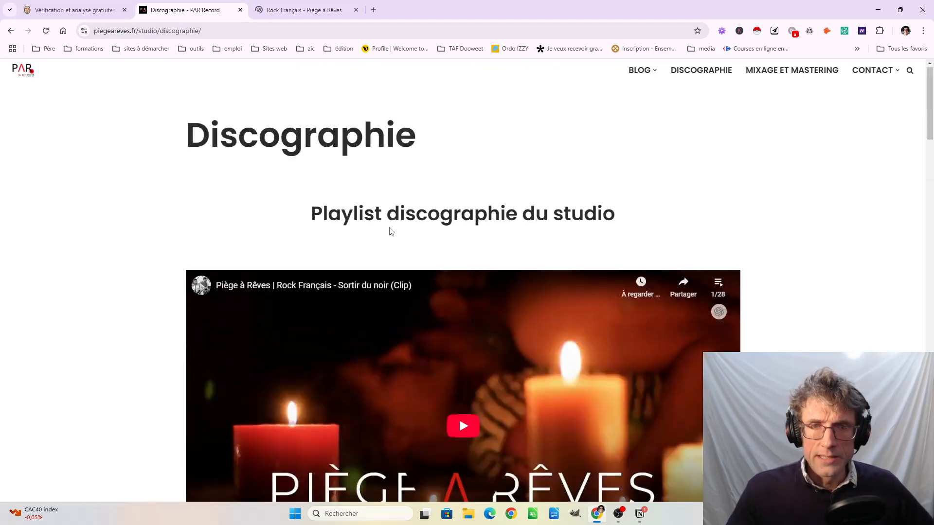
{"action": "left_click", "coordinate": [25, 76]}
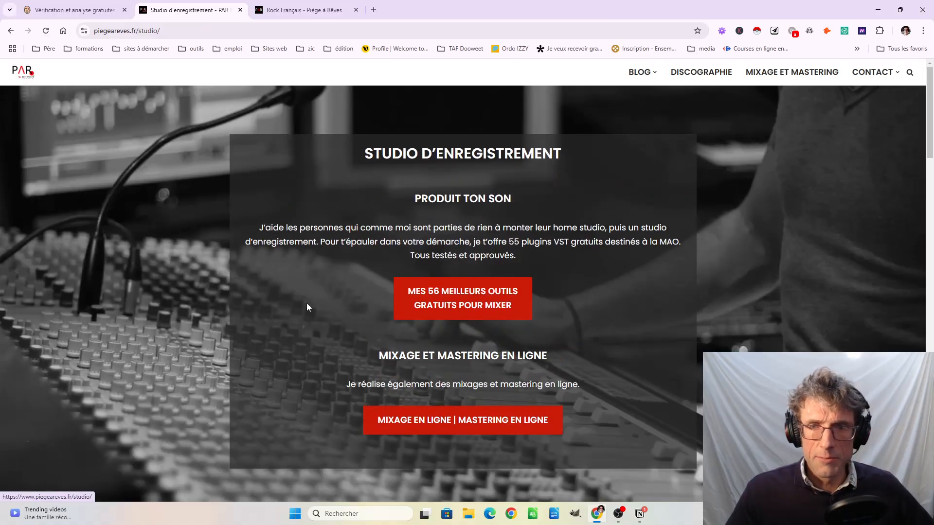
Examine the Piège à Rêves band home page opened from the album cover
{"action": "left_click", "coordinate": [344, 11]}
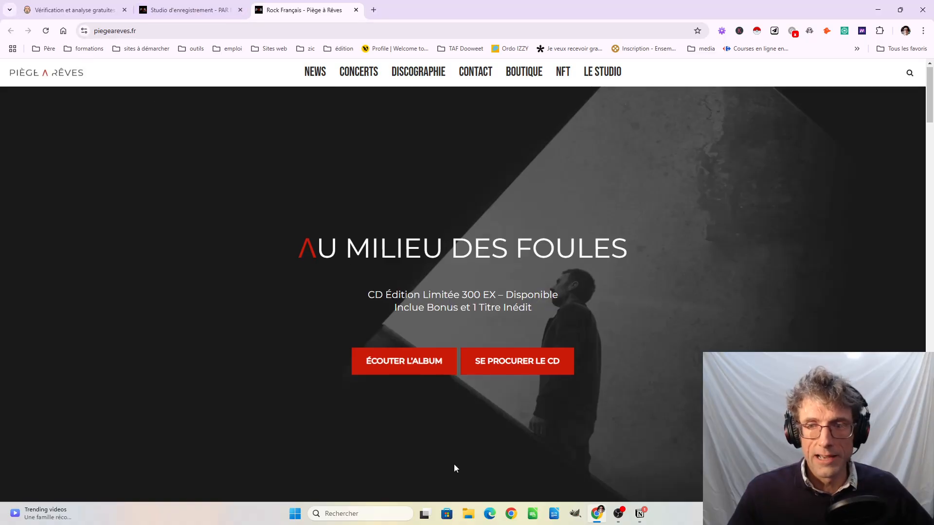
{"action": "scroll", "coordinate": [455, 466], "scroll_direction": "down", "scroll_amount": 5}
{"action": "scroll", "coordinate": [455, 468], "scroll_direction": "down", "scroll_amount": 4}
{"action": "scroll", "coordinate": [455, 469], "scroll_direction": "up", "scroll_amount": 10}
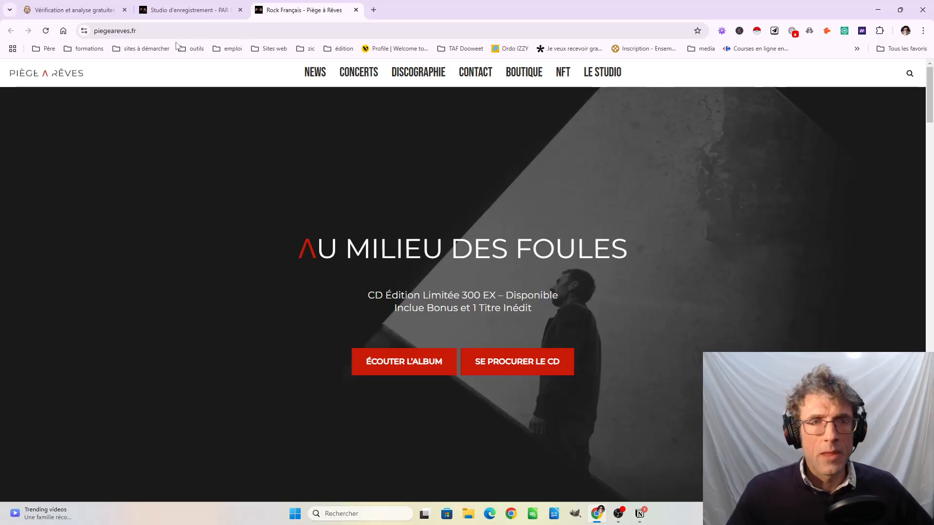
Compare the band site's address piegeareves.fr with the studio page's address, and close the band site
{"action": "left_click", "coordinate": [111, 32]}
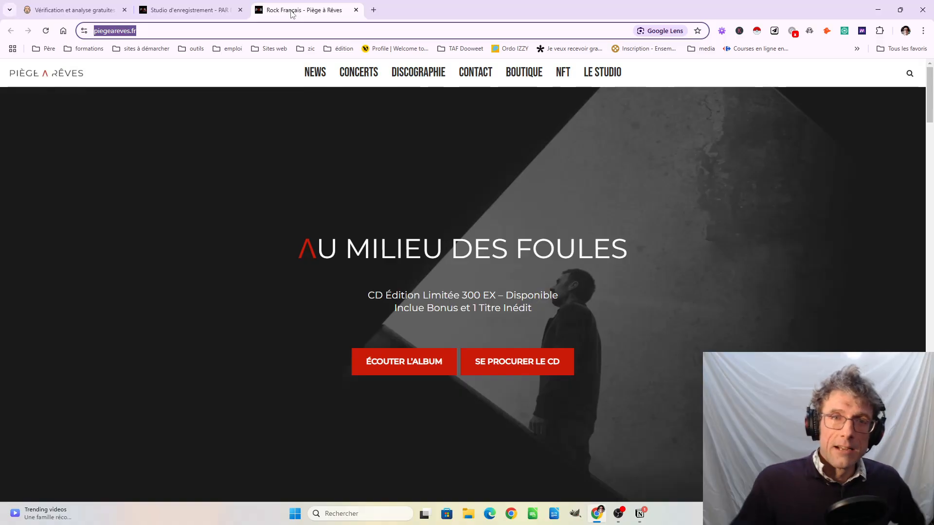
{"action": "left_click", "coordinate": [211, 10]}
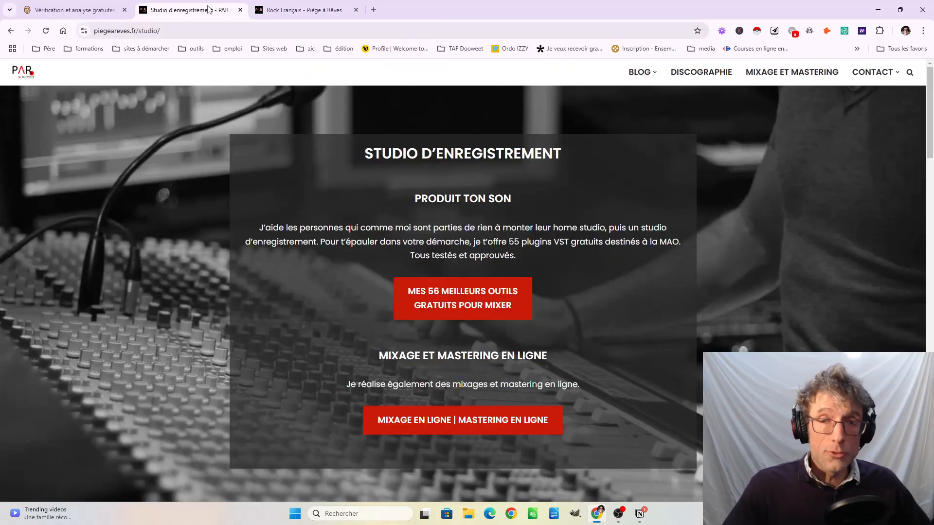
{"action": "left_click", "coordinate": [313, 11]}
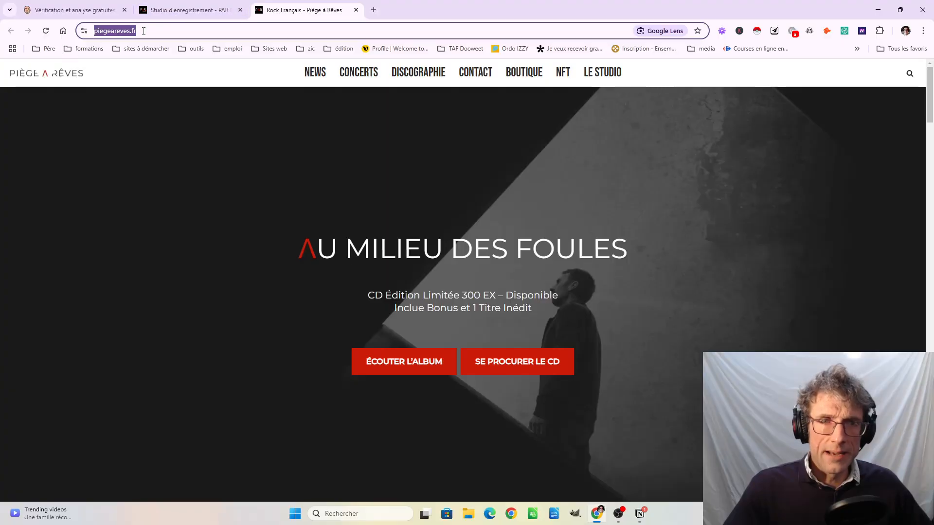
{"action": "left_click", "coordinate": [356, 10]}
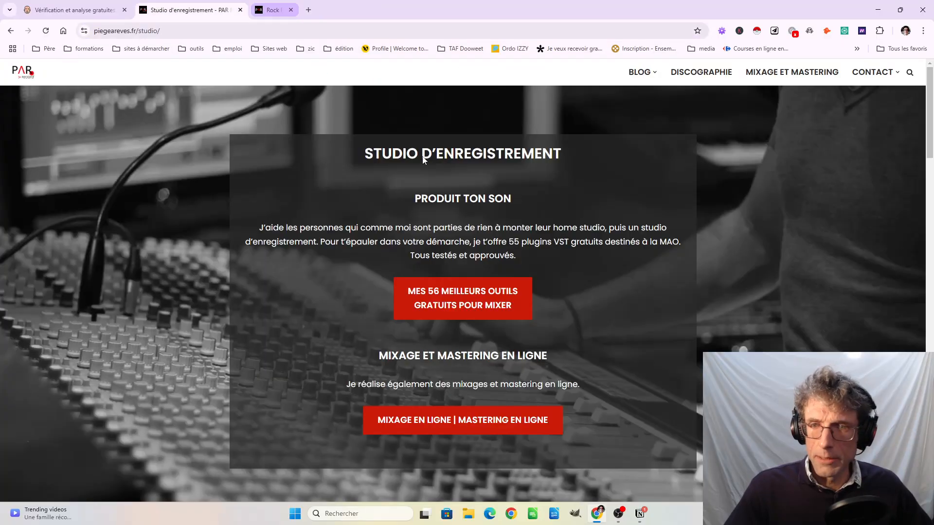
Open the Discographie page from the studio home page and look through its playlist video and album covers
{"action": "scroll", "coordinate": [465, 346], "scroll_direction": "down", "scroll_amount": 3}
{"action": "scroll", "coordinate": [465, 346], "scroll_direction": "up", "scroll_amount": 3}
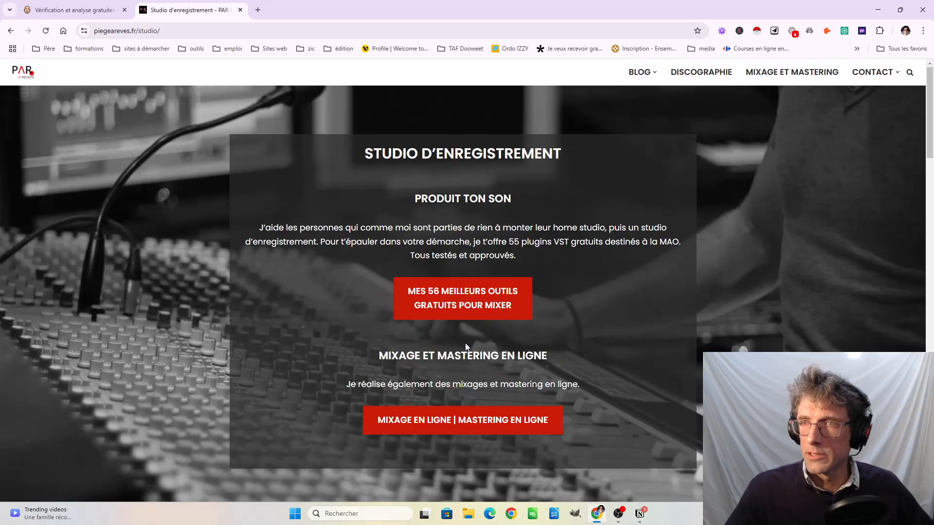
{"action": "left_click", "coordinate": [696, 74]}
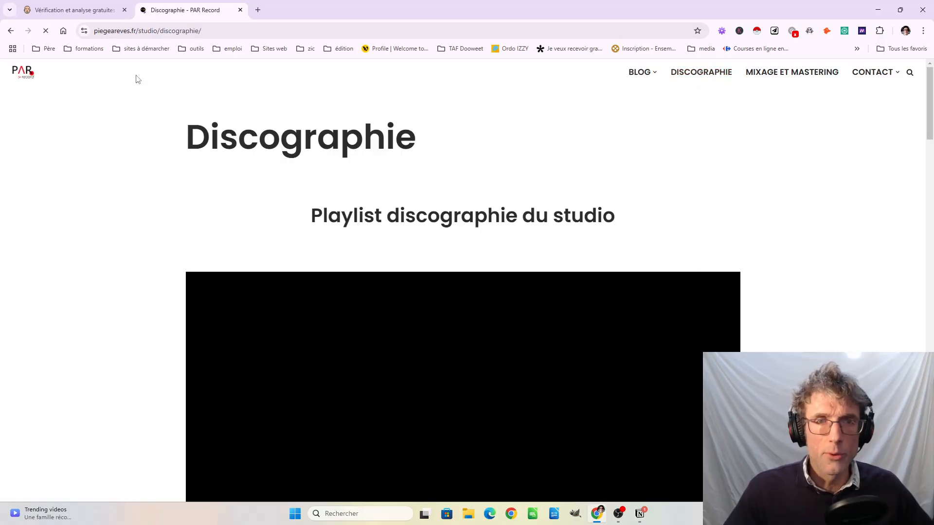
{"action": "scroll", "coordinate": [300, 379], "scroll_direction": "down", "scroll_amount": 2}
{"action": "scroll", "coordinate": [300, 379], "scroll_direction": "down", "scroll_amount": 3}
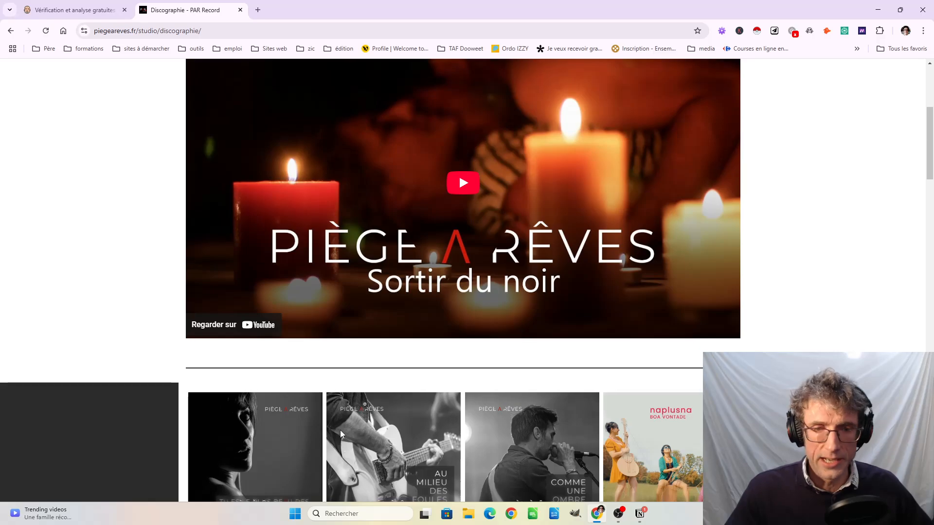
{"action": "scroll", "coordinate": [340, 430], "scroll_direction": "down", "scroll_amount": 7}
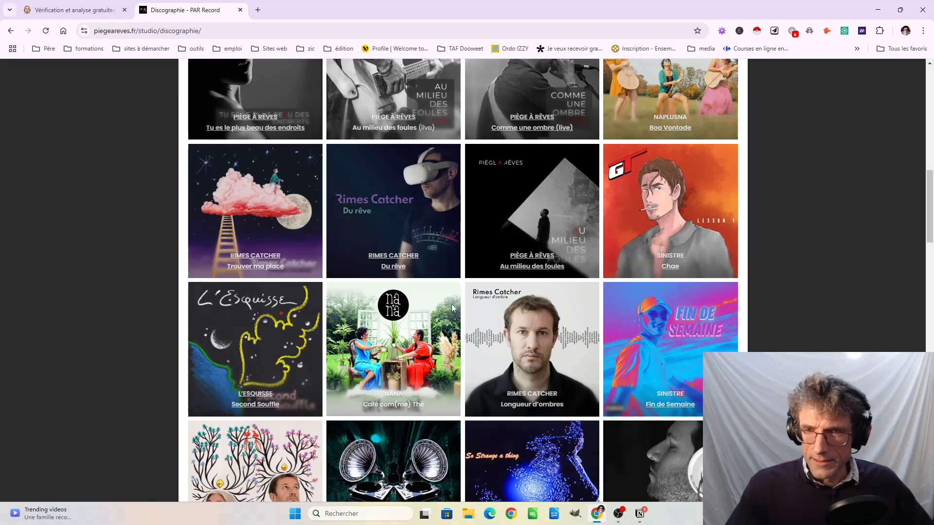
{"action": "scroll", "coordinate": [453, 307], "scroll_direction": "down", "scroll_amount": 4}
{"action": "scroll", "coordinate": [445, 299], "scroll_direction": "up", "scroll_amount": 15}
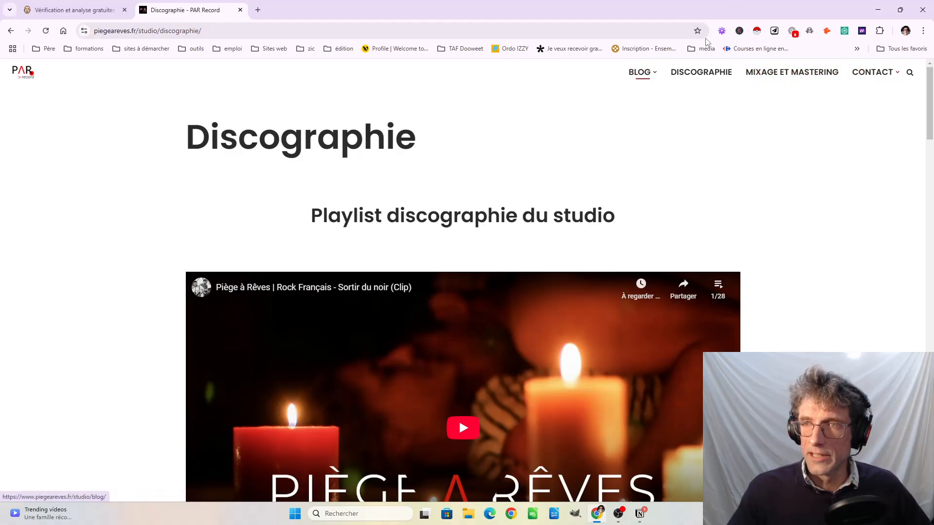
Compare the site navigation's Discographie entry with the page heading and the content beneath it
{"action": "mouse_move", "coordinate": [859, 73]}
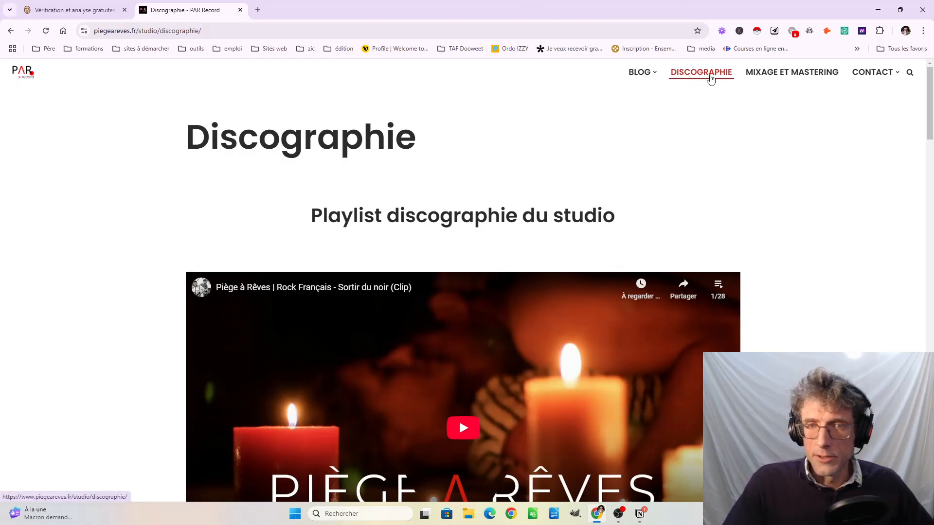
{"action": "scroll", "coordinate": [494, 174], "scroll_direction": "down", "scroll_amount": 8}
{"action": "scroll", "coordinate": [494, 174], "scroll_direction": "up", "scroll_amount": 5}
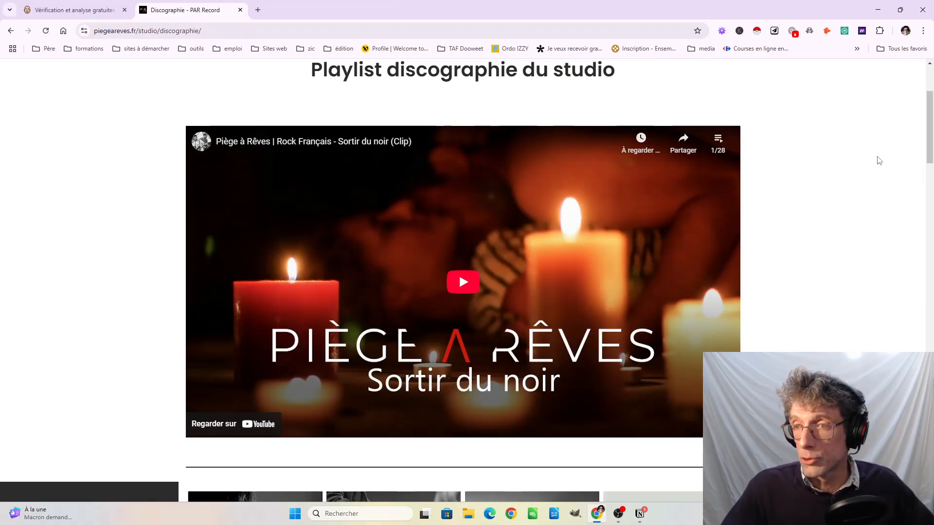
{"action": "scroll", "coordinate": [836, 185], "scroll_direction": "up", "scroll_amount": 3}
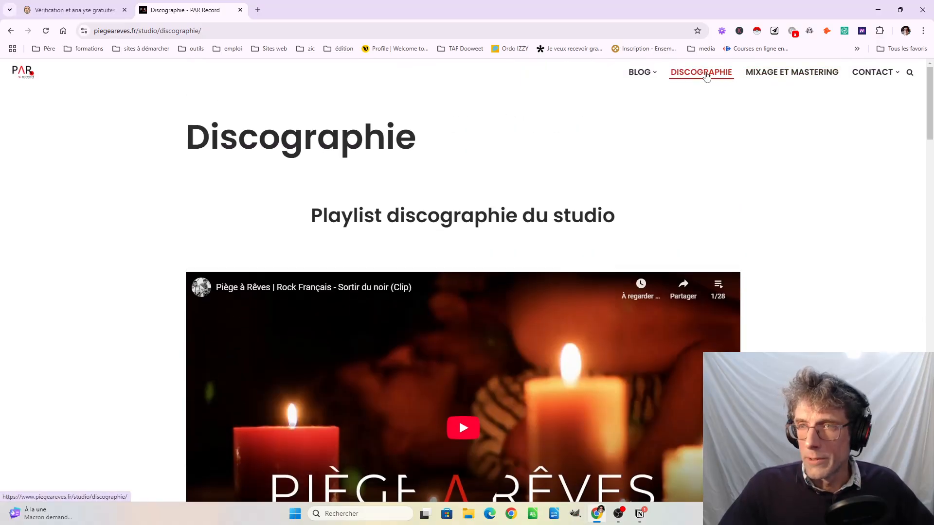
Play the "Sortir du noir" clip in the studio playlist, lower its volume, and pause it
{"action": "left_click", "coordinate": [464, 427]}
{"action": "scroll", "coordinate": [578, 334], "scroll_direction": "down", "scroll_amount": 6}
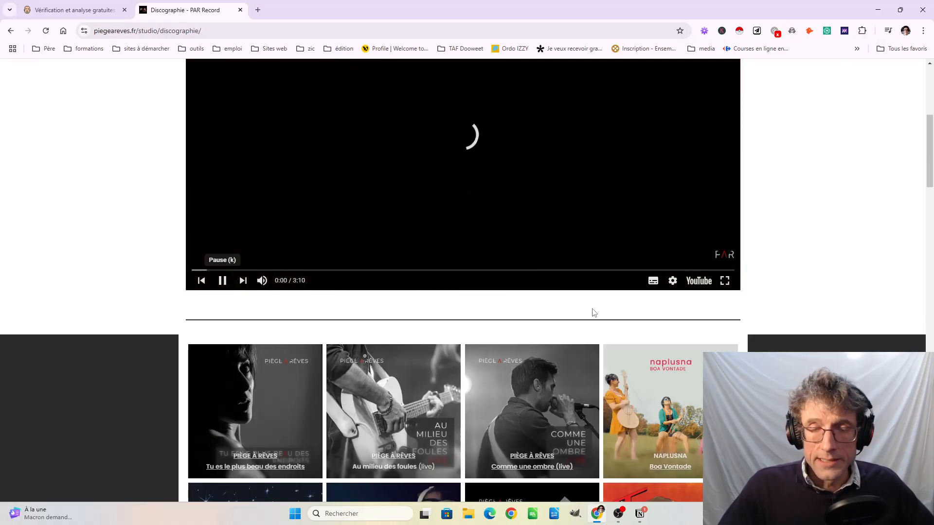
{"action": "scroll", "coordinate": [603, 313], "scroll_direction": "up", "scroll_amount": 2}
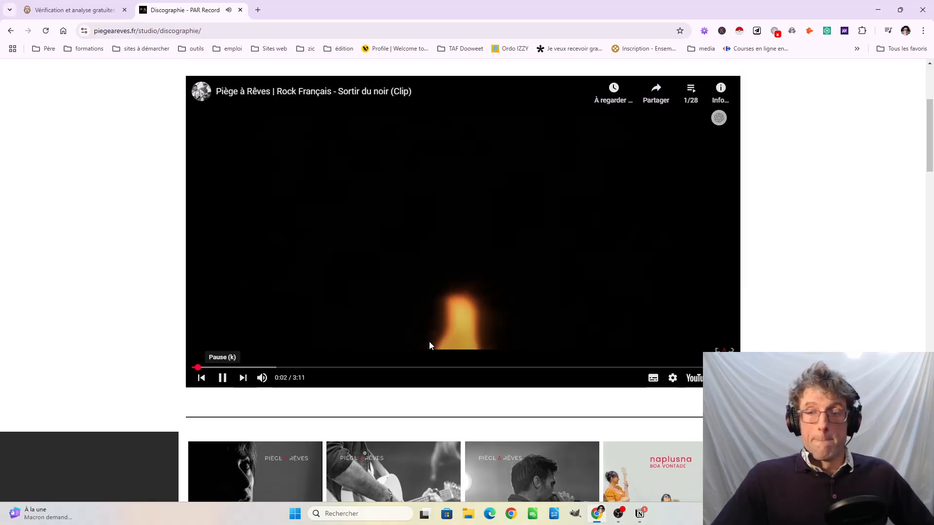
{"action": "mouse_move", "coordinate": [260, 378]}
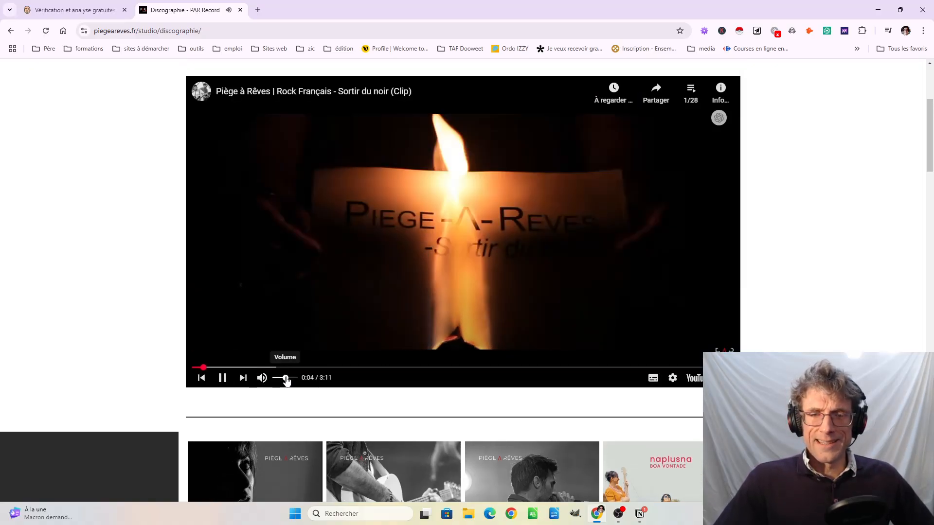
{"action": "left_click_drag", "start_coordinate": [287, 381], "coordinate": [279, 382]}
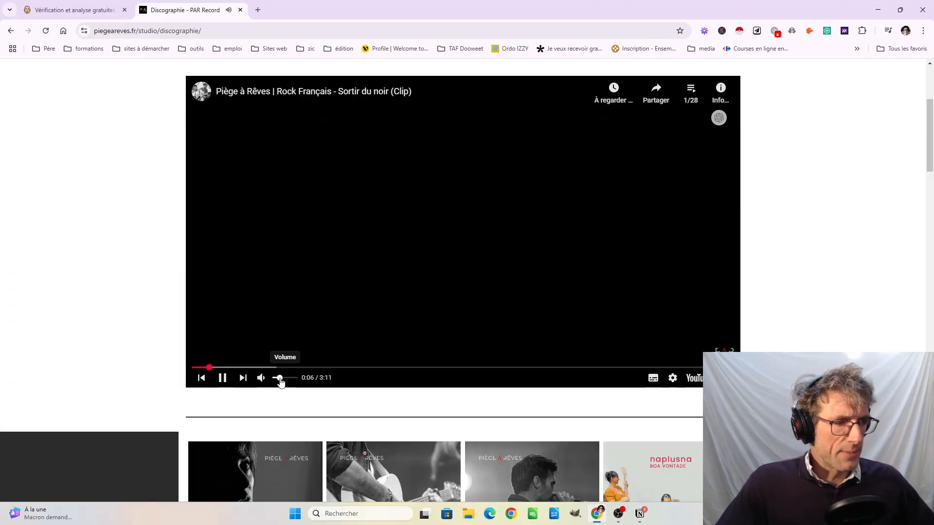
{"action": "left_click_drag", "start_coordinate": [280, 383], "coordinate": [276, 380]}
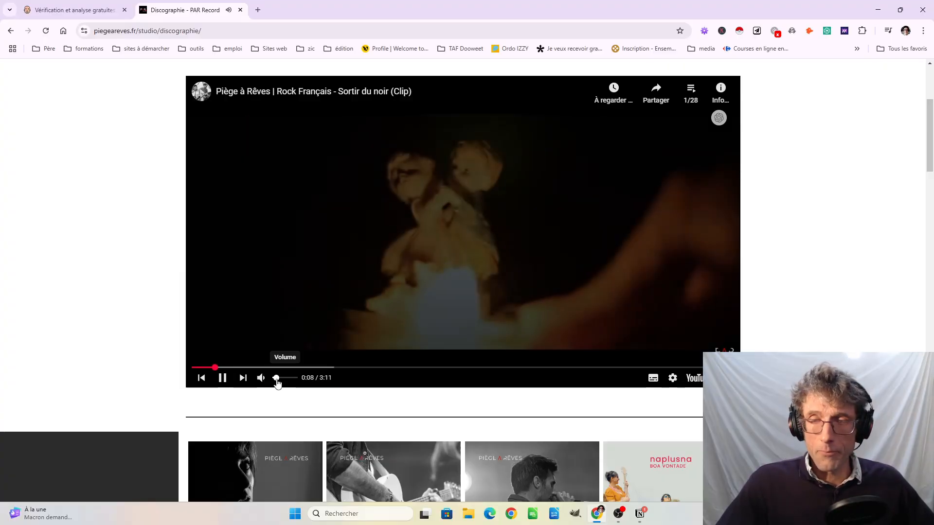
{"action": "left_click", "coordinate": [223, 378]}
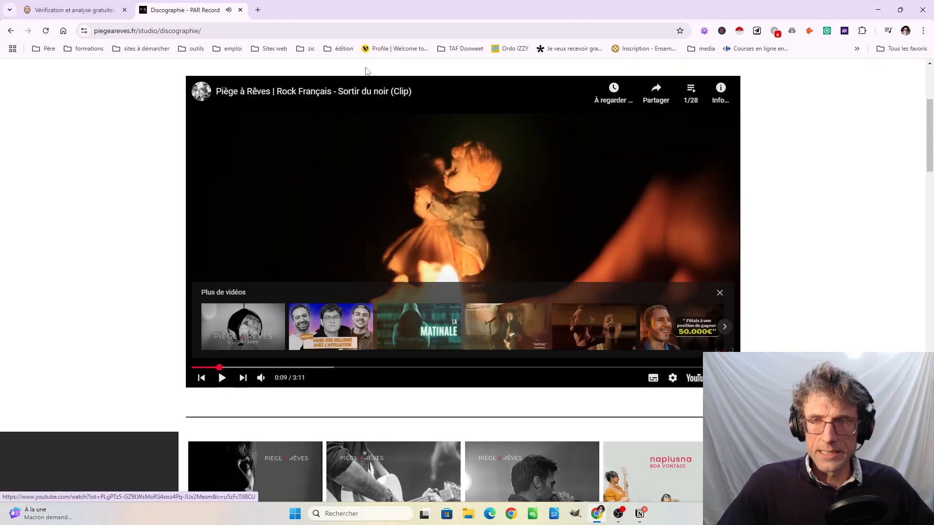
Examine how the playlist video and the album cover grid are arranged on the Discographie page
{"action": "scroll", "coordinate": [726, 164], "scroll_direction": "up", "scroll_amount": 3}
{"action": "scroll", "coordinate": [419, 254], "scroll_direction": "down", "scroll_amount": 2}
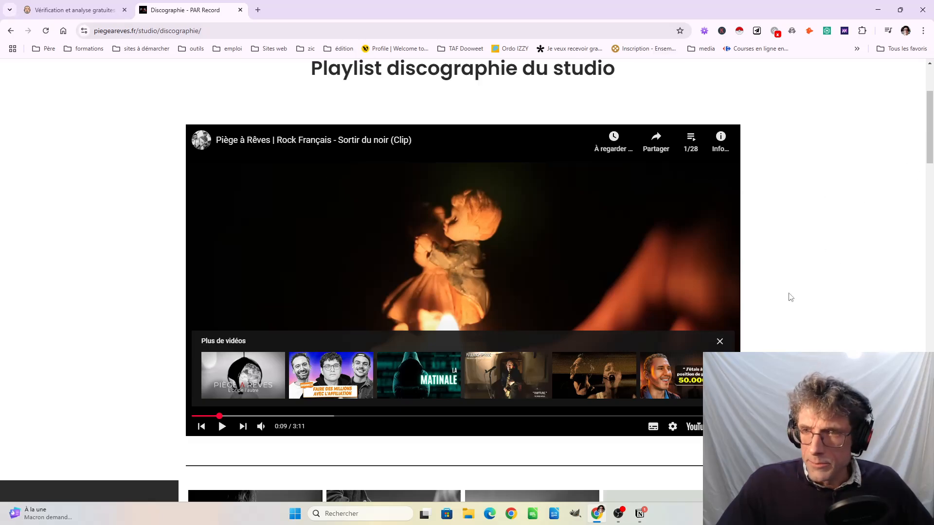
{"action": "scroll", "coordinate": [788, 296], "scroll_direction": "down", "scroll_amount": 2}
{"action": "scroll", "coordinate": [749, 293], "scroll_direction": "down", "scroll_amount": 5}
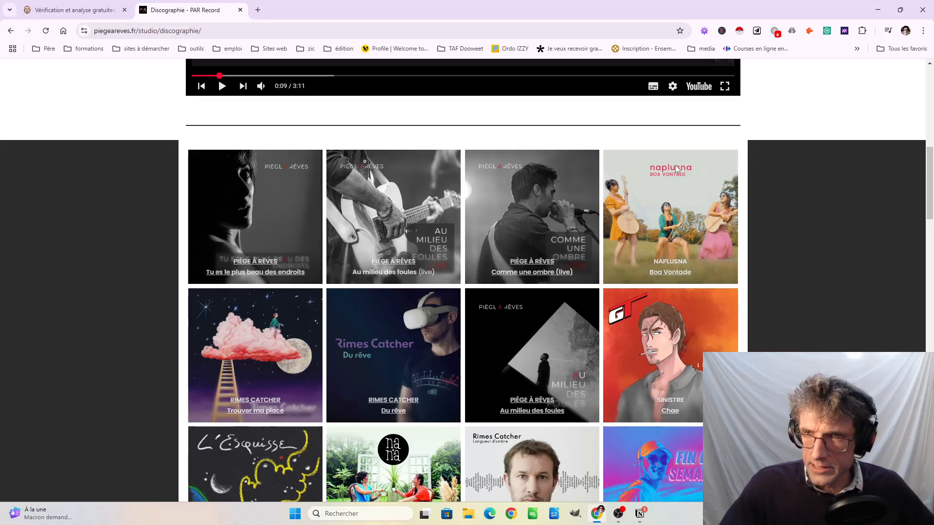
{"action": "scroll", "coordinate": [559, 360], "scroll_direction": "down", "scroll_amount": 5}
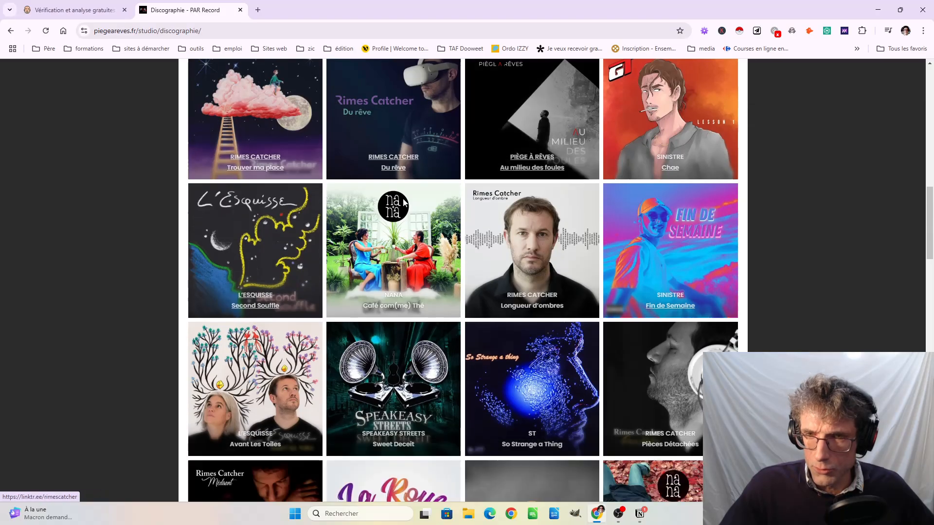
{"action": "scroll", "coordinate": [471, 300], "scroll_direction": "up", "scroll_amount": 12}
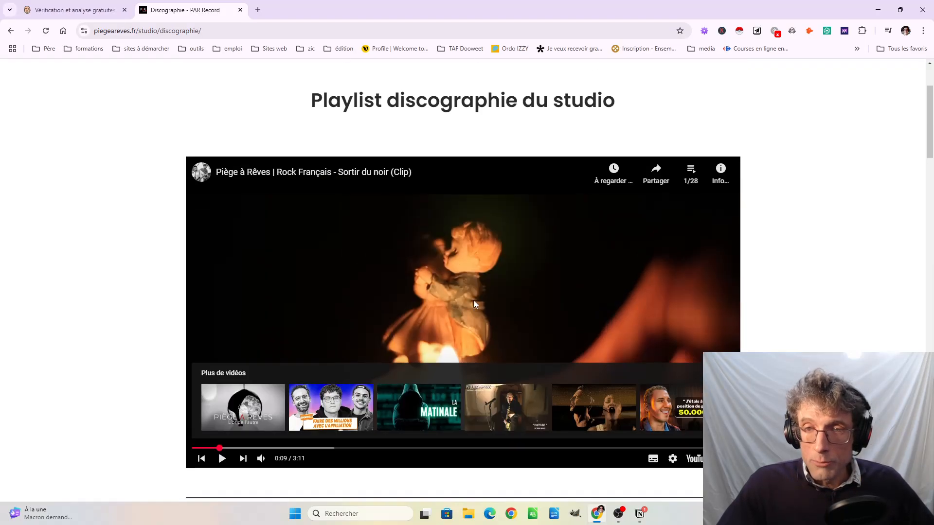
{"action": "scroll", "coordinate": [384, 334], "scroll_direction": "down", "scroll_amount": 6}
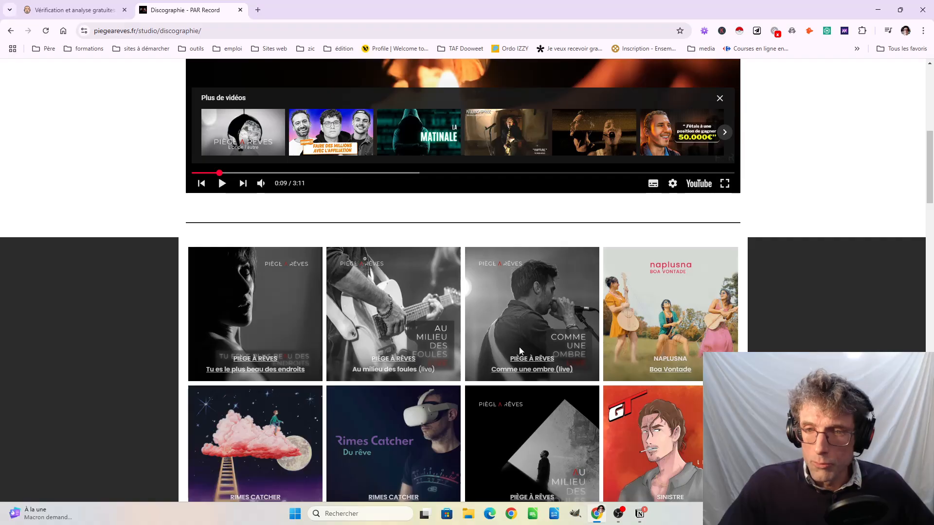
Highlight the word "Playlist" in the heading "Playlist discographie du studio"
{"action": "scroll", "coordinate": [472, 370], "scroll_direction": "up", "scroll_amount": 8}
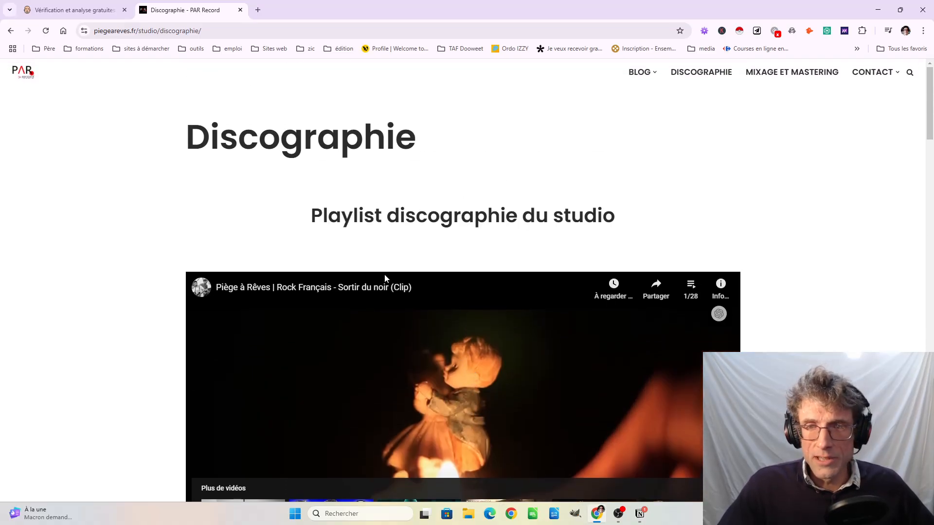
{"action": "left_click_drag", "start_coordinate": [343, 220], "coordinate": [526, 216]}
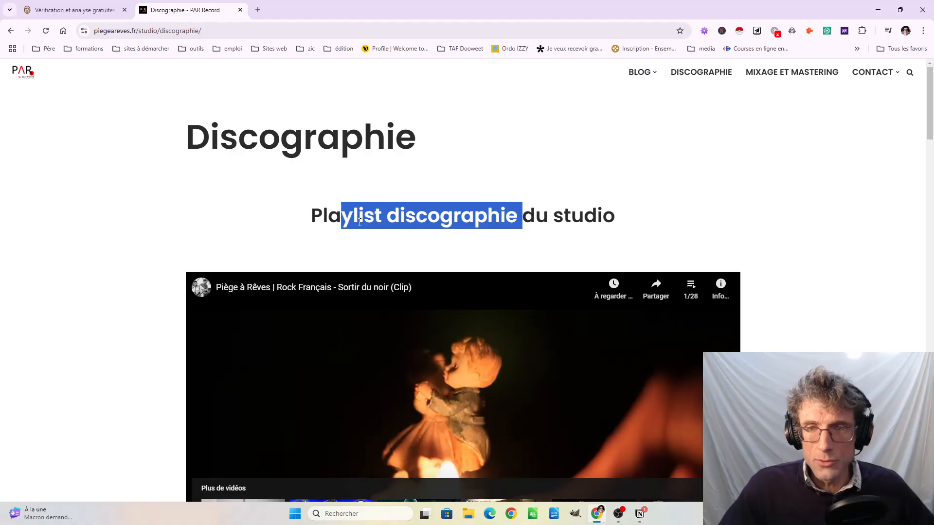
{"action": "double_click", "coordinate": [342, 219]}
Examine the full grid of album covers on the Discographie page, down to the social links in the footer
{"action": "scroll", "coordinate": [491, 300], "scroll_direction": "down", "scroll_amount": 10}
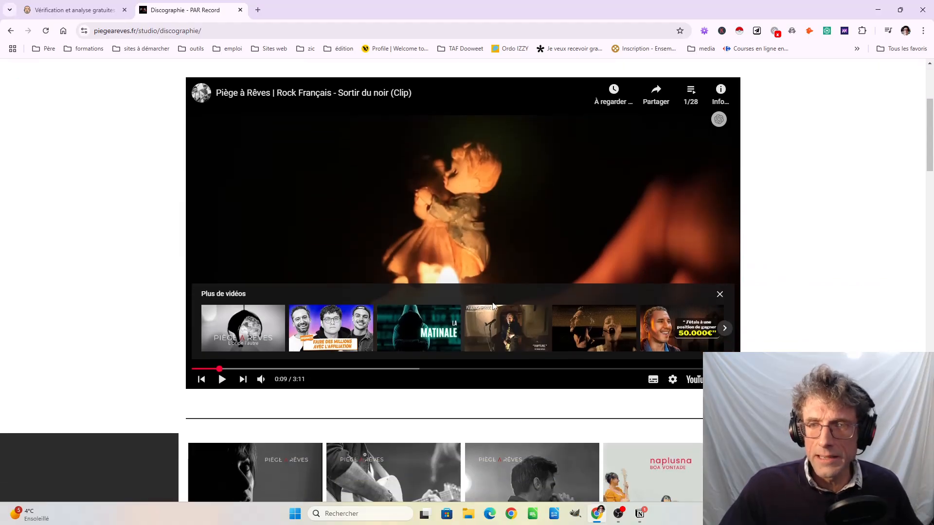
{"action": "scroll", "coordinate": [518, 288], "scroll_direction": "down", "scroll_amount": 6}
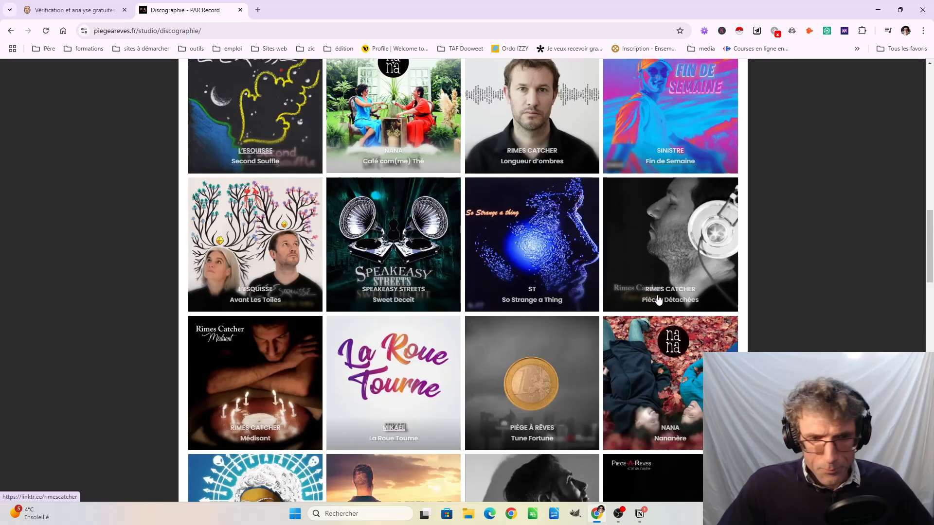
{"action": "scroll", "coordinate": [368, 362], "scroll_direction": "down", "scroll_amount": 5}
{"action": "scroll", "coordinate": [367, 363], "scroll_direction": "up", "scroll_amount": 6}
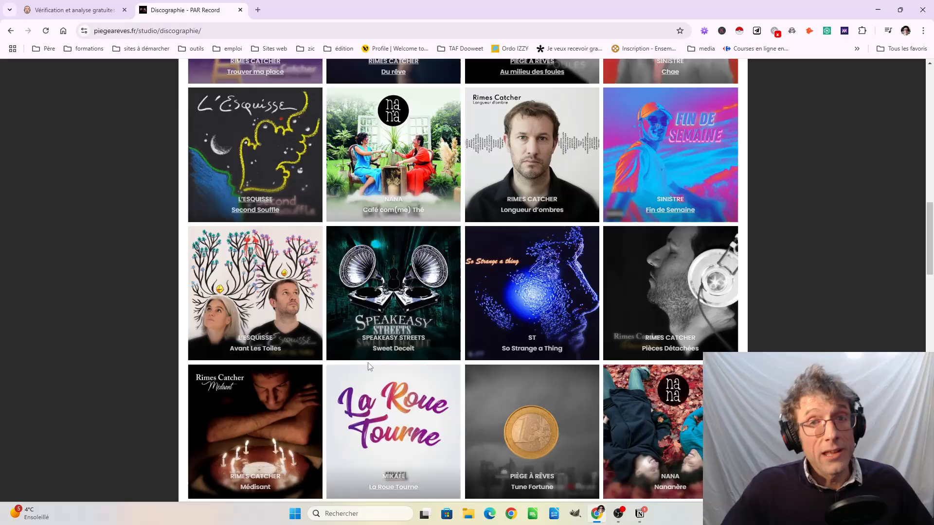
{"action": "scroll", "coordinate": [369, 365], "scroll_direction": "up", "scroll_amount": 5}
{"action": "scroll", "coordinate": [368, 365], "scroll_direction": "up", "scroll_amount": 6}
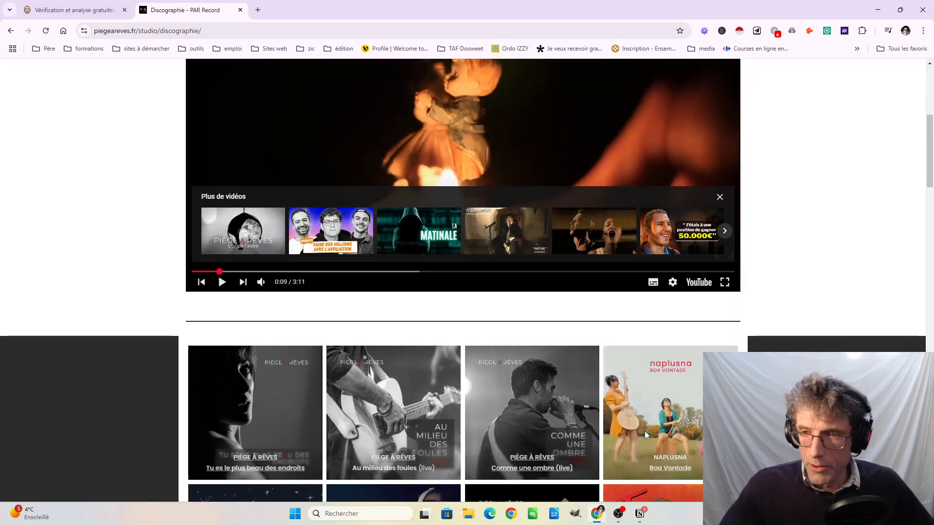
{"action": "scroll", "coordinate": [644, 430], "scroll_direction": "down", "scroll_amount": 6}
{"action": "scroll", "coordinate": [737, 323], "scroll_direction": "down", "scroll_amount": 6}
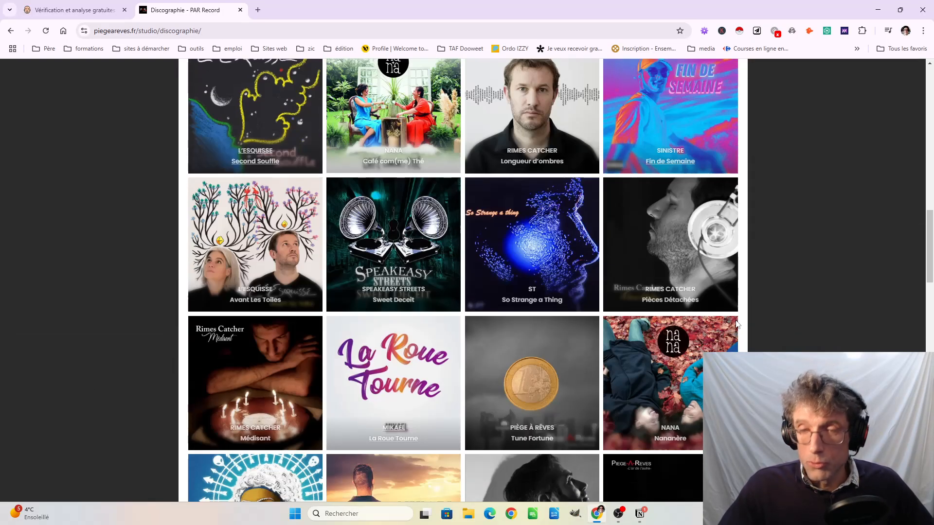
{"action": "scroll", "coordinate": [542, 279], "scroll_direction": "down", "scroll_amount": 5}
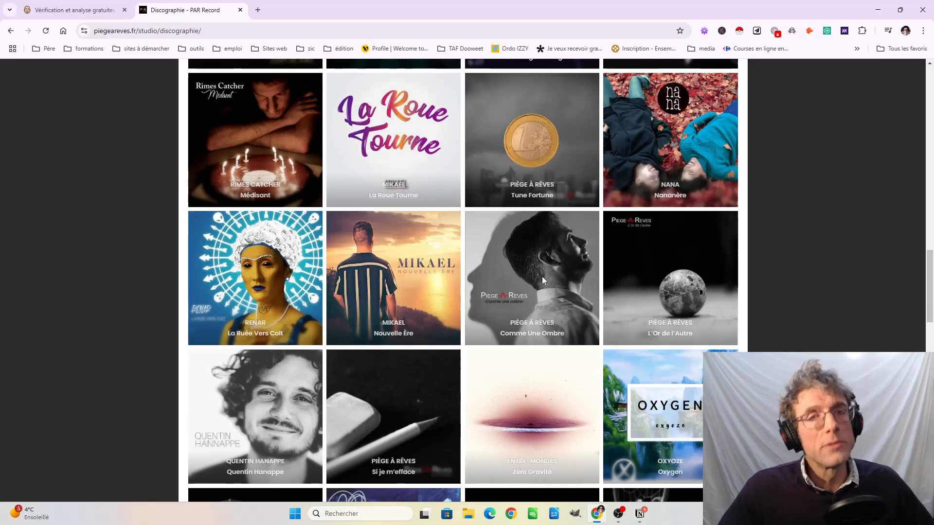
{"action": "scroll", "coordinate": [420, 293], "scroll_direction": "down", "scroll_amount": 20}
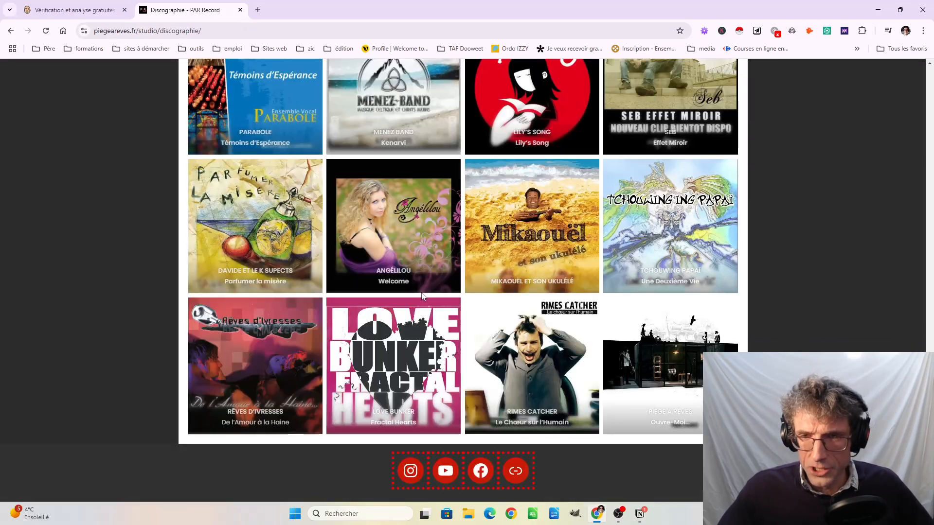
{"action": "scroll", "coordinate": [630, 377], "scroll_direction": "up", "scroll_amount": 15}
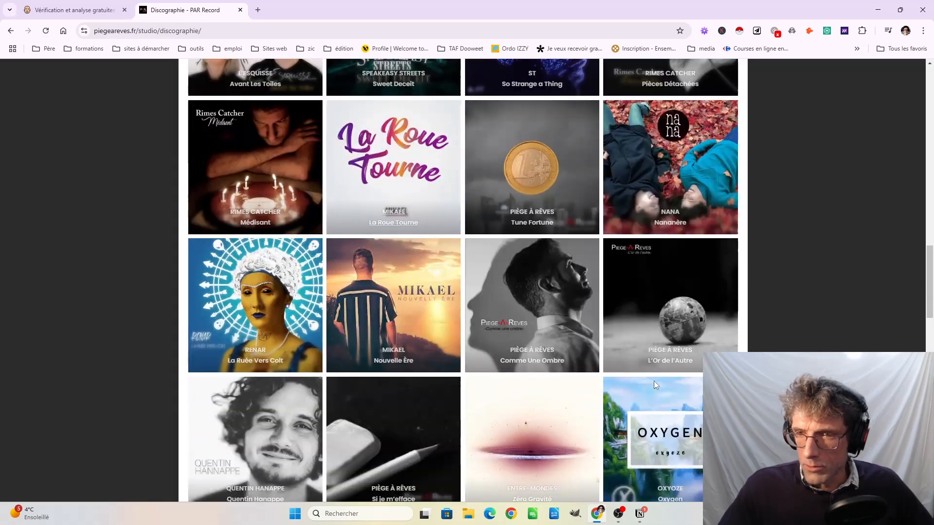
{"action": "scroll", "coordinate": [653, 384], "scroll_direction": "up", "scroll_amount": 15}
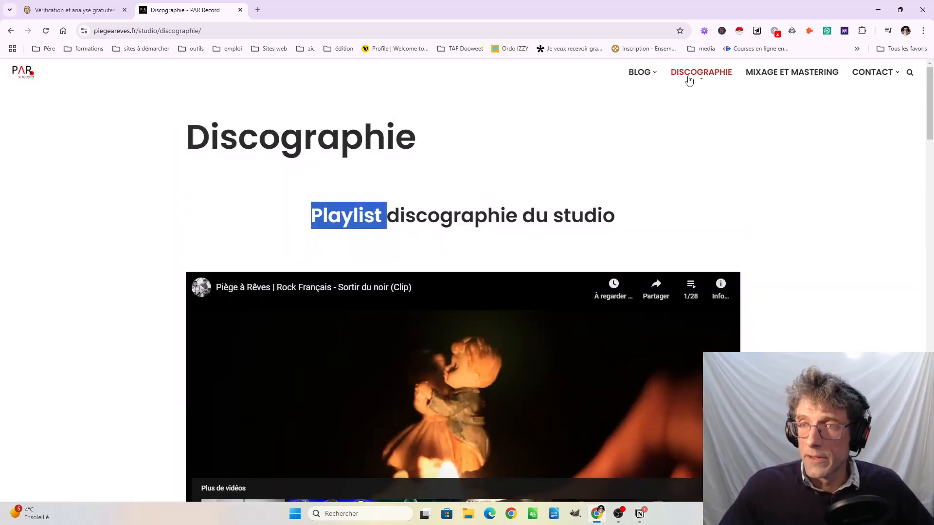
View the Discographie page's document outline with Web Developer, highlight its H1 text, and close the outline
{"action": "left_click", "coordinate": [705, 31]}
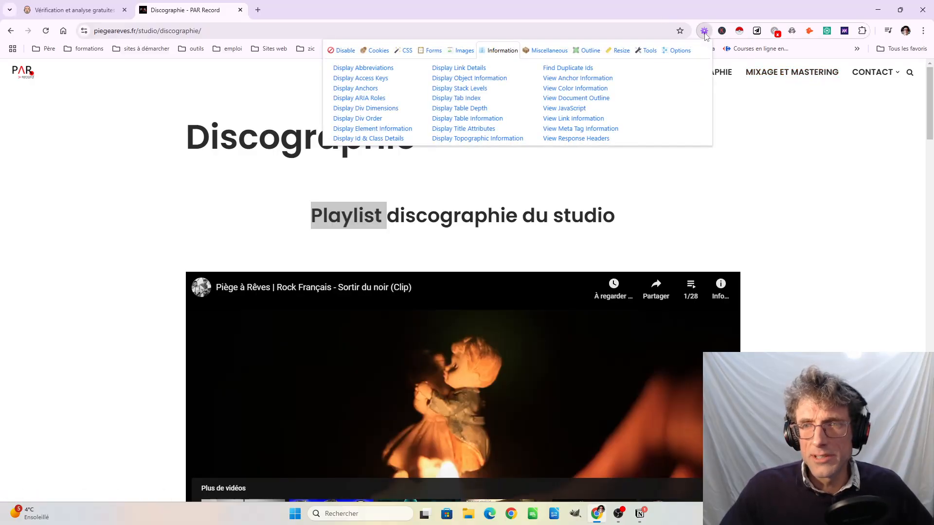
{"action": "left_click", "coordinate": [585, 97]}
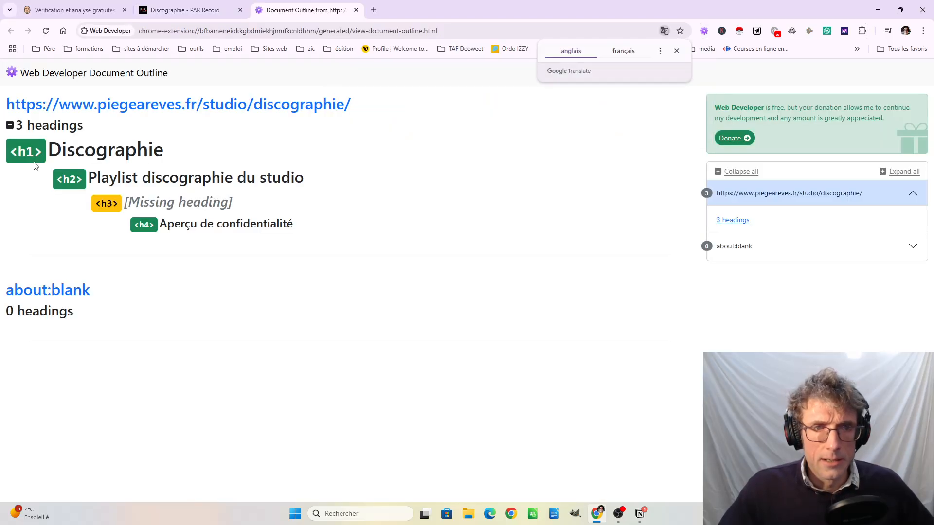
{"action": "left_click_drag", "start_coordinate": [46, 155], "coordinate": [254, 141]}
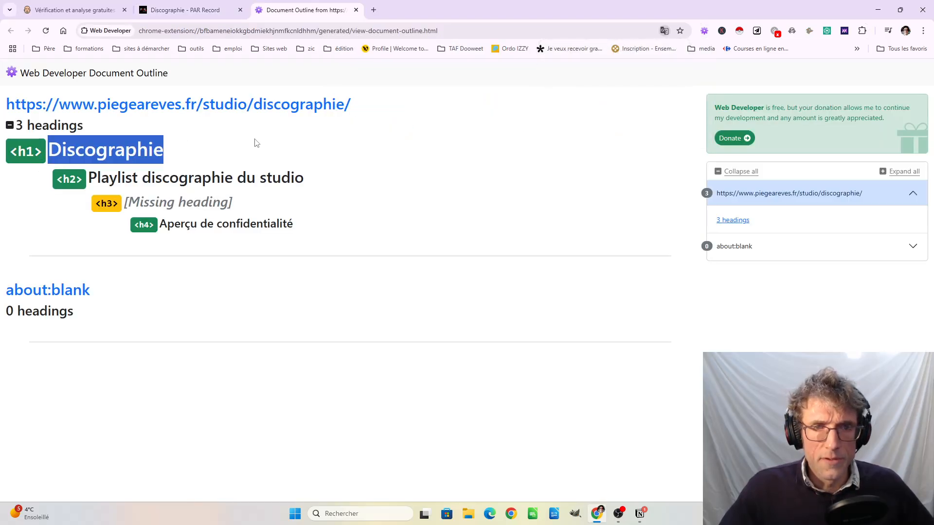
{"action": "left_click", "coordinate": [356, 10]}
Review the Discographie page's album covers from the top rows down to the footer's social icons
{"action": "scroll", "coordinate": [445, 311], "scroll_direction": "down", "scroll_amount": 10}
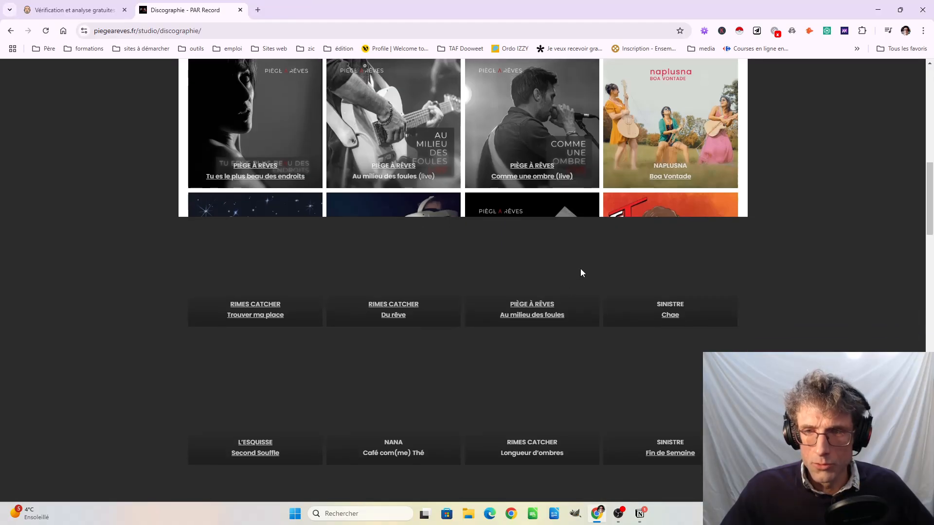
{"action": "scroll", "coordinate": [527, 271], "scroll_direction": "down", "scroll_amount": 5}
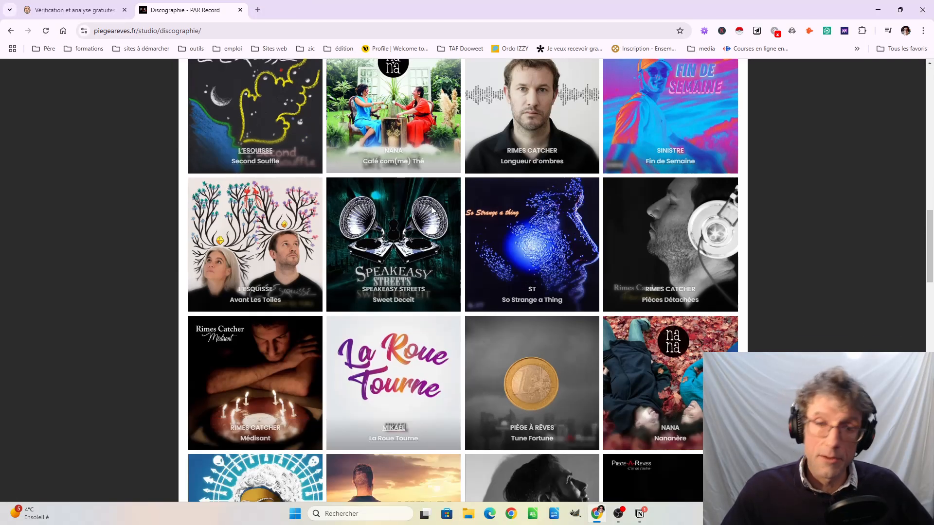
{"action": "scroll", "coordinate": [432, 210], "scroll_direction": "down", "scroll_amount": 15}
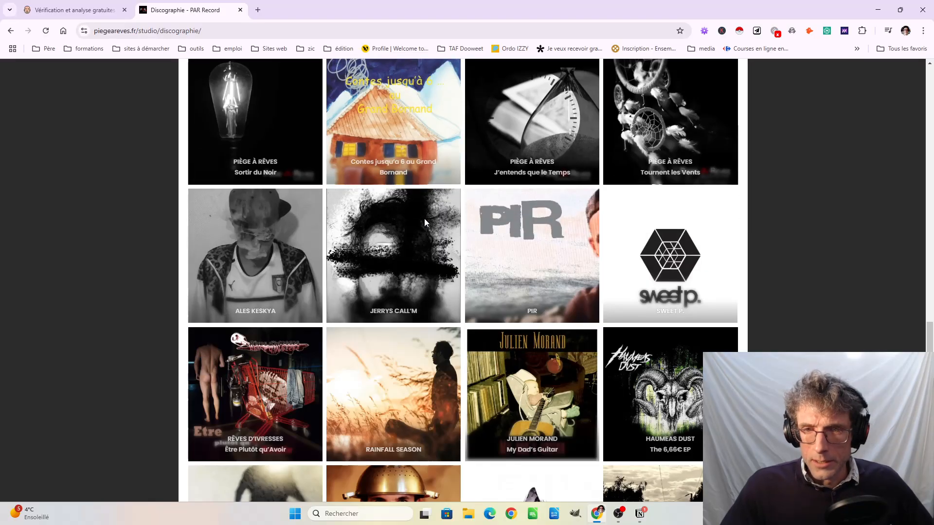
{"action": "scroll", "coordinate": [424, 223], "scroll_direction": "down", "scroll_amount": 4}
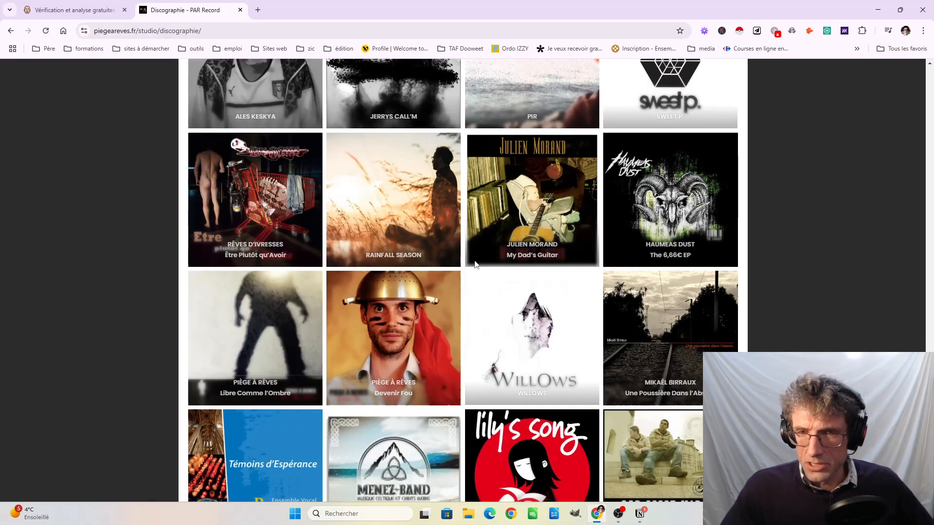
{"action": "scroll", "coordinate": [475, 265], "scroll_direction": "down", "scroll_amount": 3}
{"action": "scroll", "coordinate": [471, 275], "scroll_direction": "down", "scroll_amount": 5}
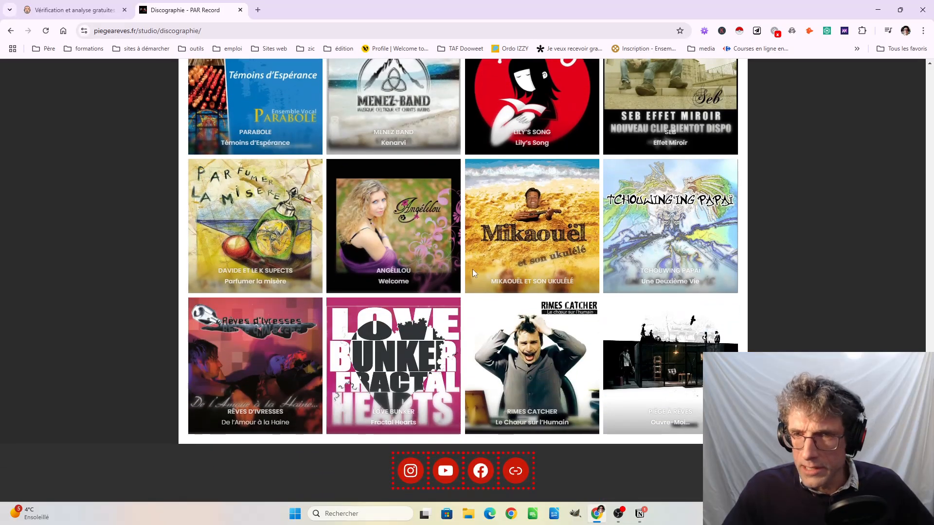
{"action": "scroll", "coordinate": [440, 326], "scroll_direction": "down", "scroll_amount": 1}
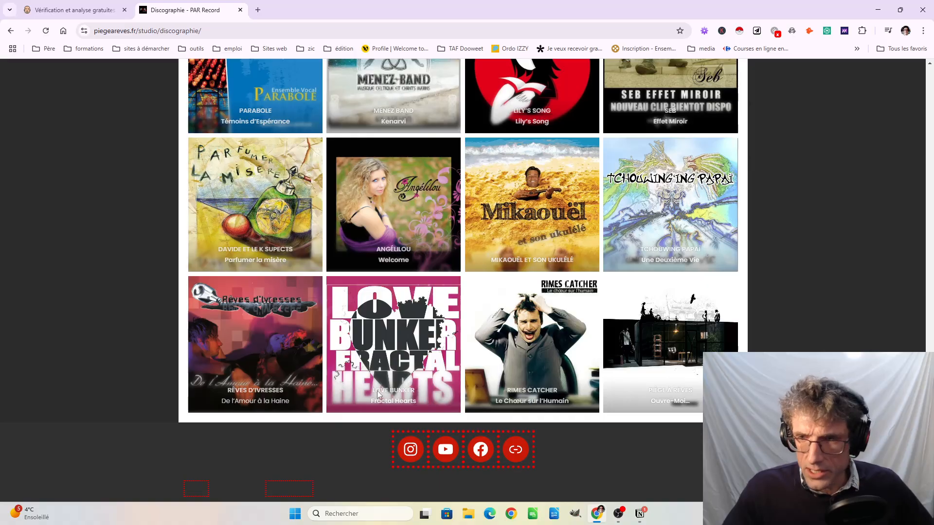
{"action": "scroll", "coordinate": [424, 369], "scroll_direction": "up", "scroll_amount": 20}
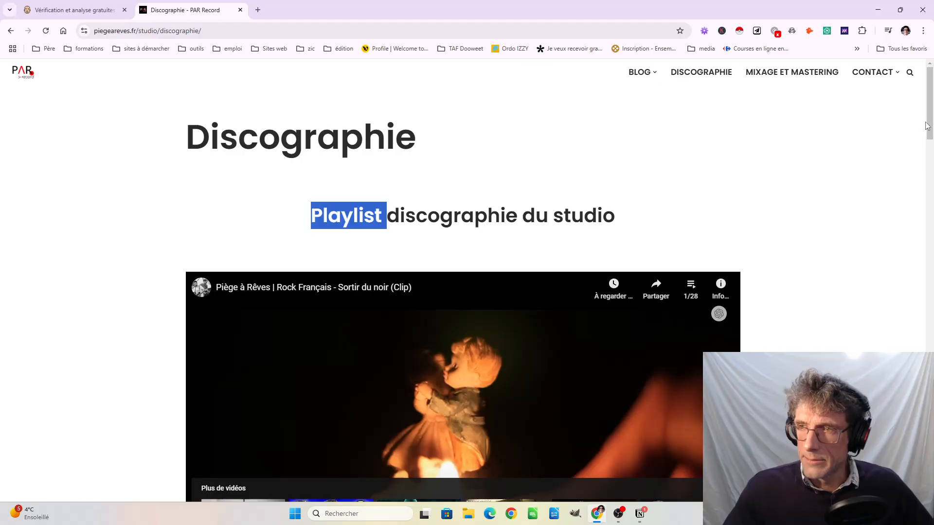
{"action": "scroll", "coordinate": [932, 254], "scroll_direction": "down", "scroll_amount": 7}
{"action": "scroll", "coordinate": [932, 254], "scroll_direction": "down", "scroll_amount": 15}
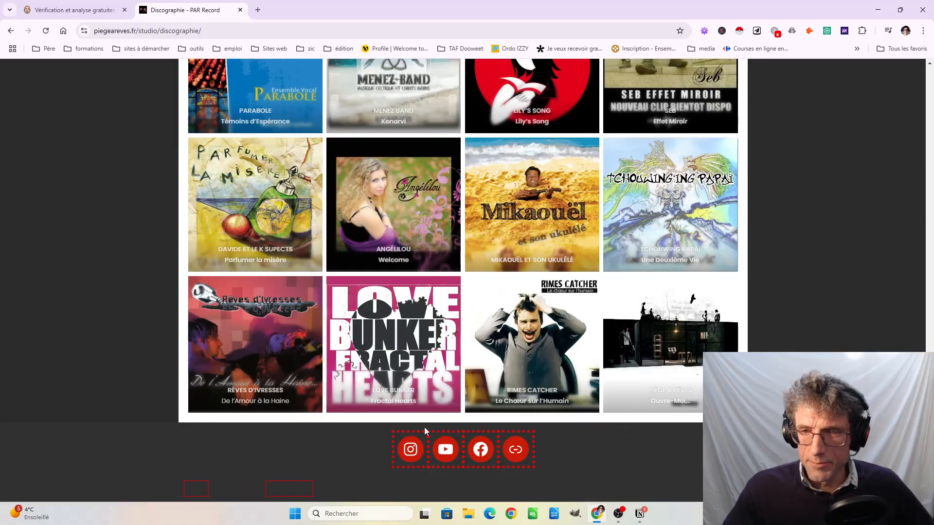
Highlight the word "discographie" in the heading "Playlist discographie du studio", then clear the selection
{"action": "scroll", "coordinate": [922, 86], "scroll_direction": "up", "scroll_amount": 20}
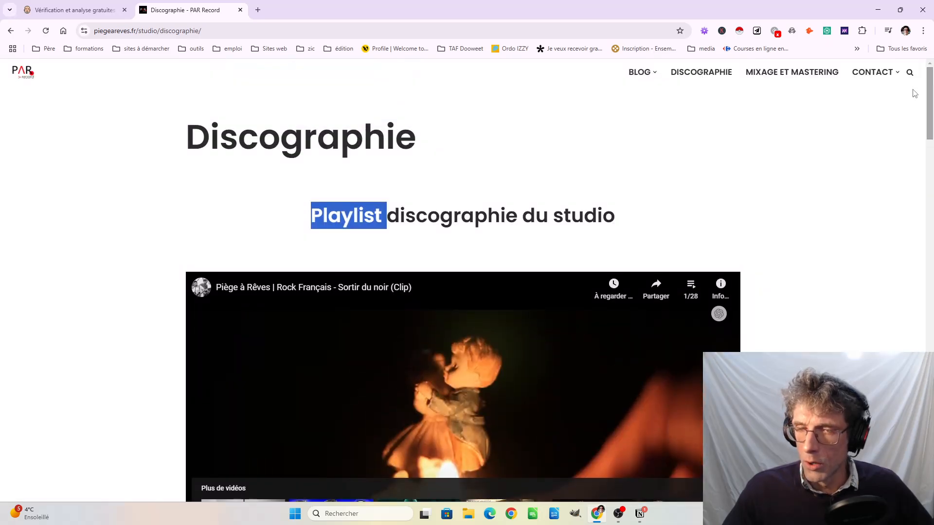
{"action": "double_click", "coordinate": [425, 222]}
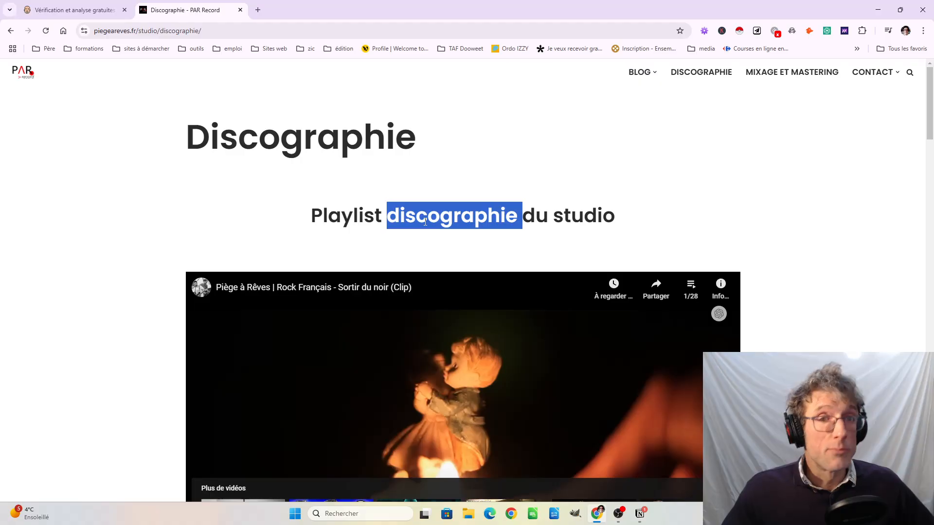
{"action": "left_click", "coordinate": [781, 299]}
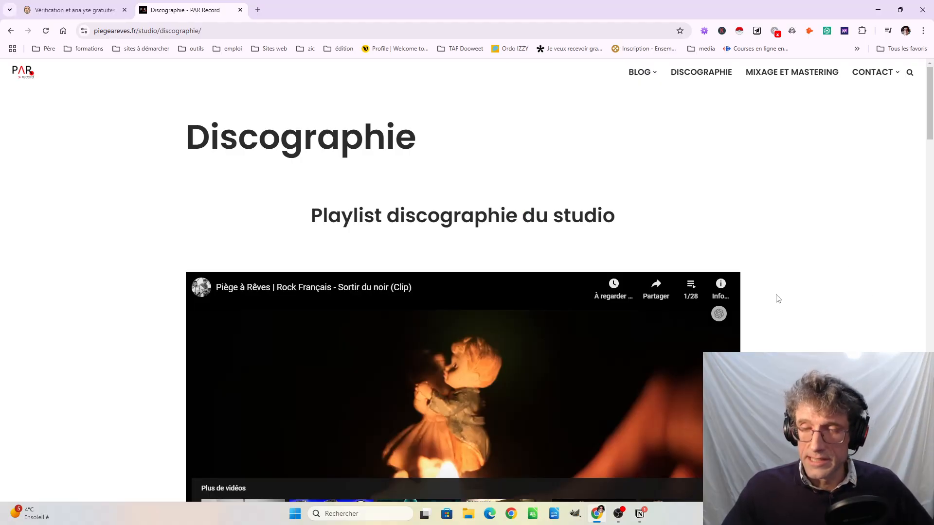
Inspect the area between the playlist video and the album covers, and the titles on the first cover rows
{"action": "scroll", "coordinate": [779, 300], "scroll_direction": "down", "scroll_amount": 7}
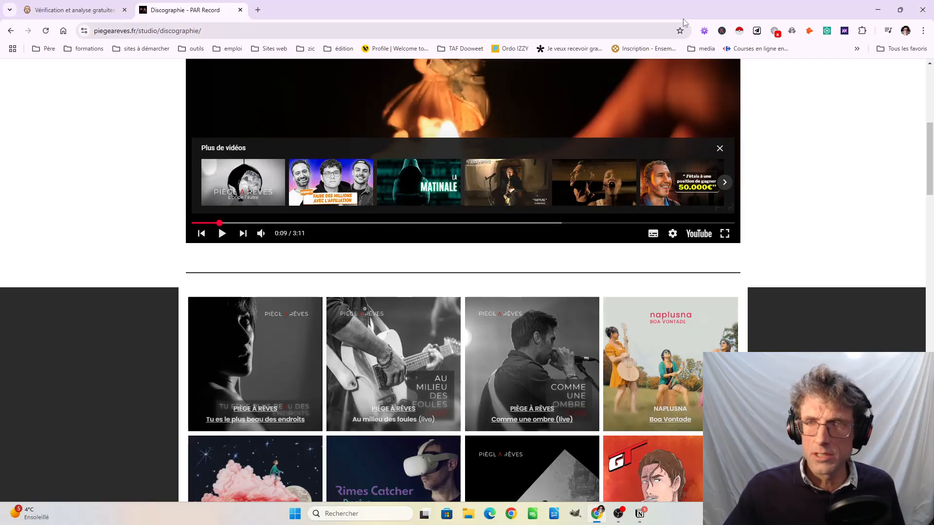
{"action": "left_click", "coordinate": [517, 6]}
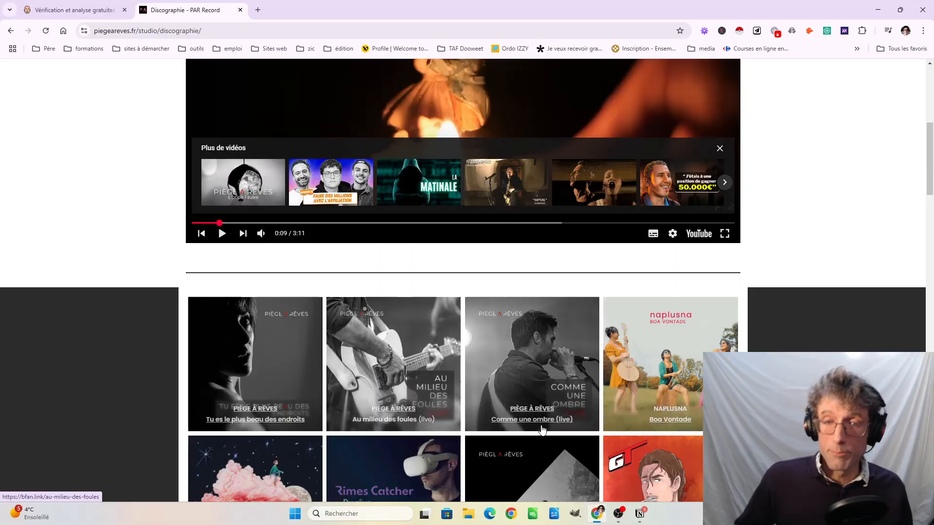
{"action": "scroll", "coordinate": [728, 260], "scroll_direction": "down", "scroll_amount": 5}
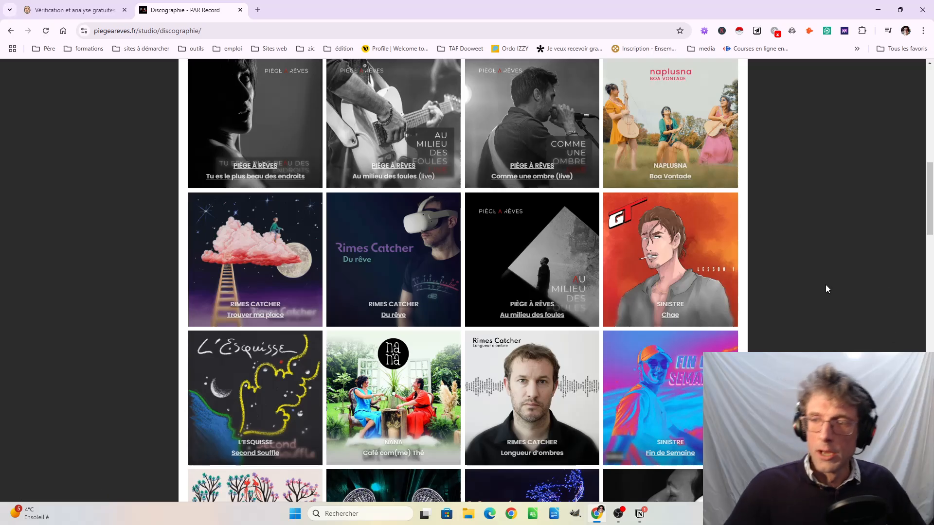
{"action": "scroll", "coordinate": [826, 285], "scroll_direction": "down", "scroll_amount": 5}
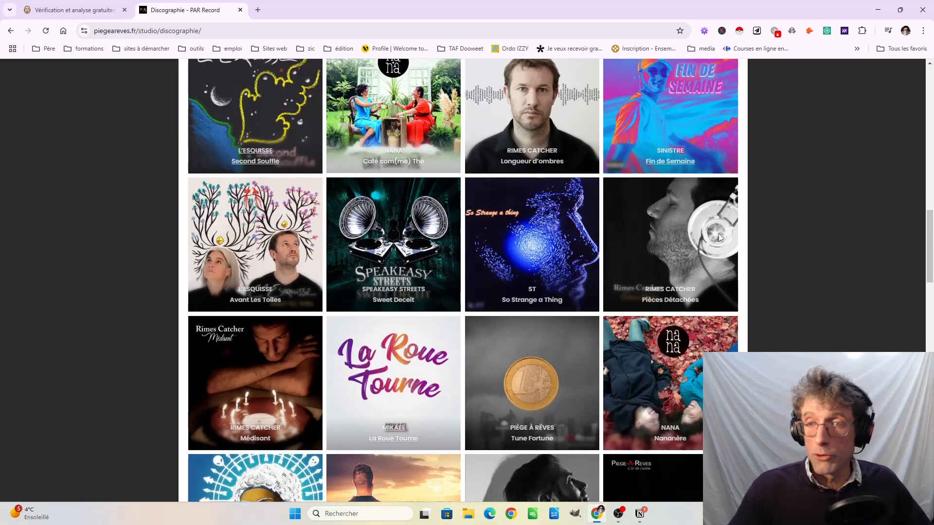
{"action": "scroll", "coordinate": [885, 325], "scroll_direction": "up", "scroll_amount": 10}
{"action": "scroll", "coordinate": [823, 330], "scroll_direction": "up", "scroll_amount": 3}
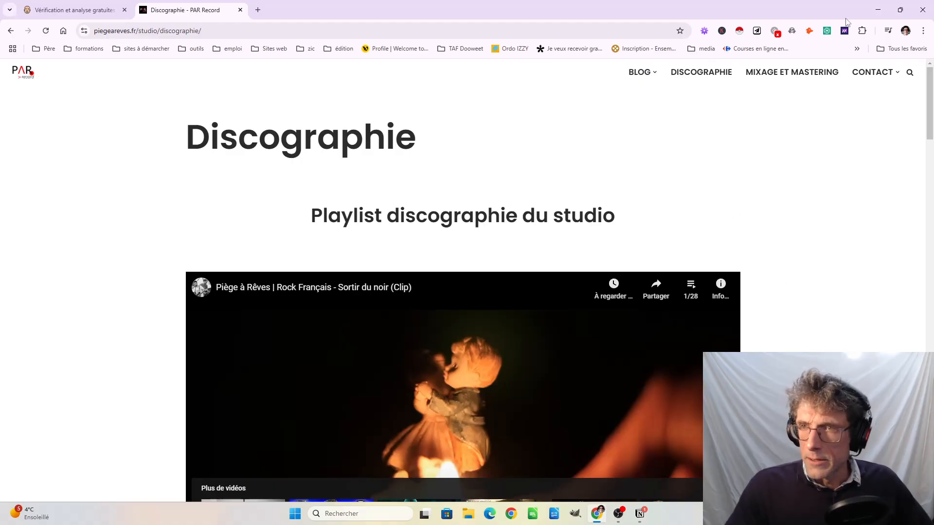
Open the site's Mixage et Mastering page and view its document outline with Web Developer
{"action": "left_click", "coordinate": [799, 71]}
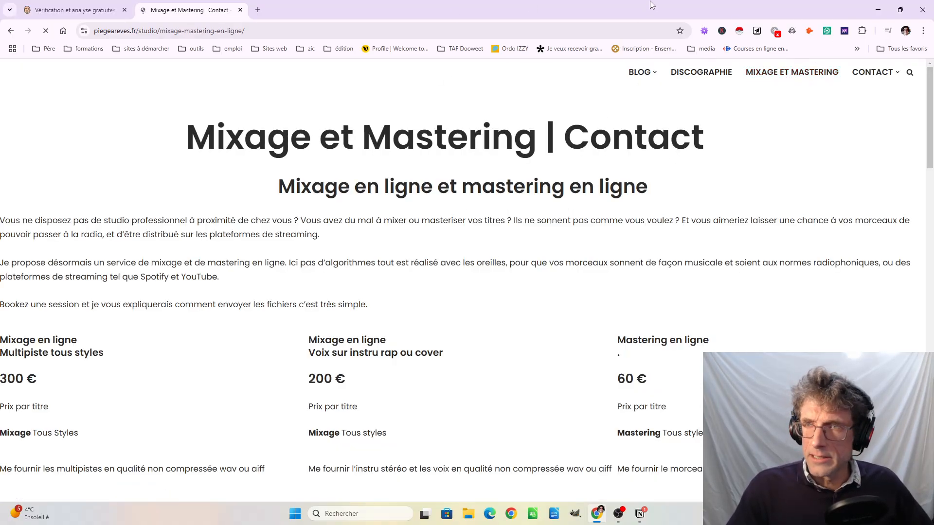
{"action": "left_click", "coordinate": [703, 31]}
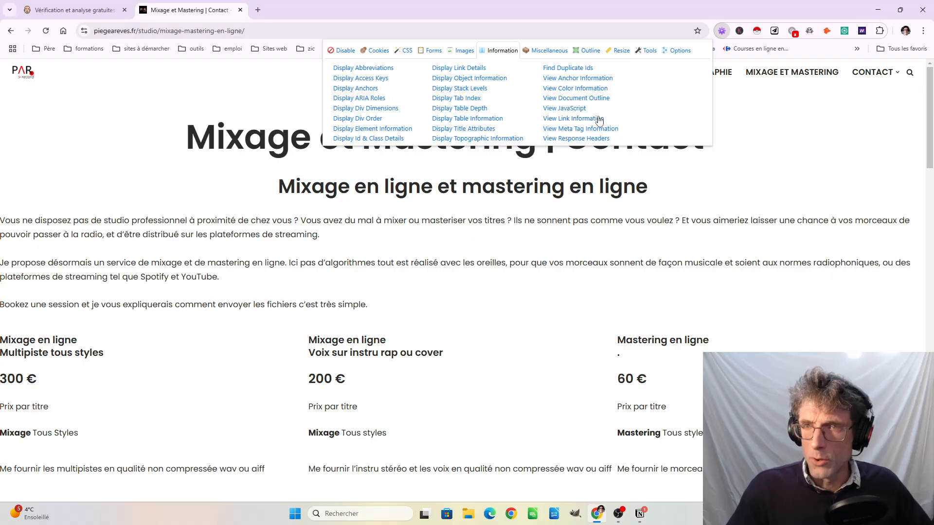
{"action": "left_click", "coordinate": [590, 97]}
Examine the heading hierarchy in the Mixage et Mastering outline, including the missing levels and the prices marked as headings
{"action": "scroll", "coordinate": [150, 161], "scroll_direction": "down", "scroll_amount": 5}
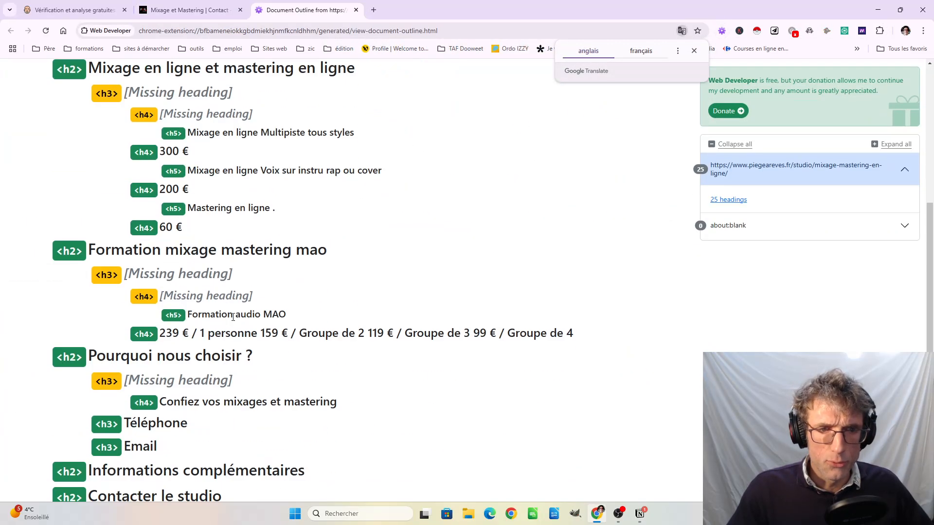
{"action": "scroll", "coordinate": [175, 190], "scroll_direction": "up", "scroll_amount": 5}
{"action": "scroll", "coordinate": [187, 203], "scroll_direction": "down", "scroll_amount": 5}
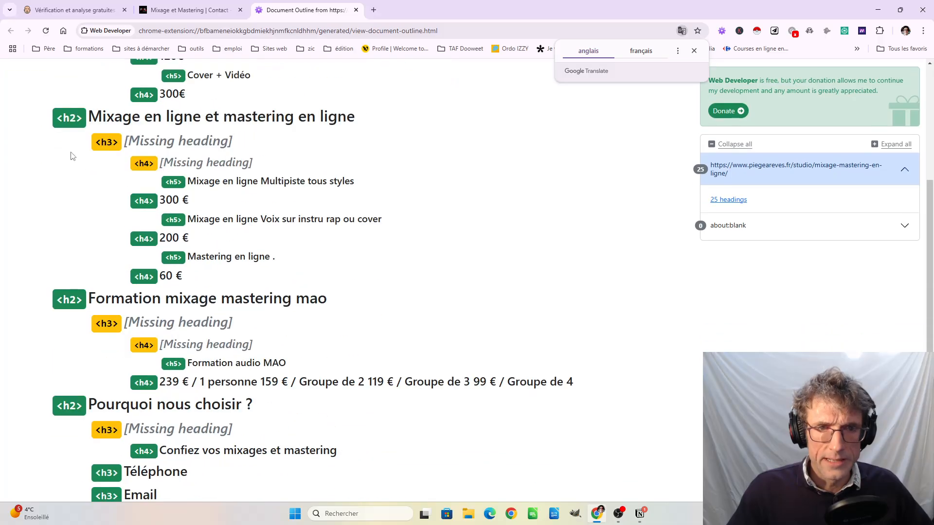
{"action": "scroll", "coordinate": [276, 254], "scroll_direction": "down", "scroll_amount": 3}
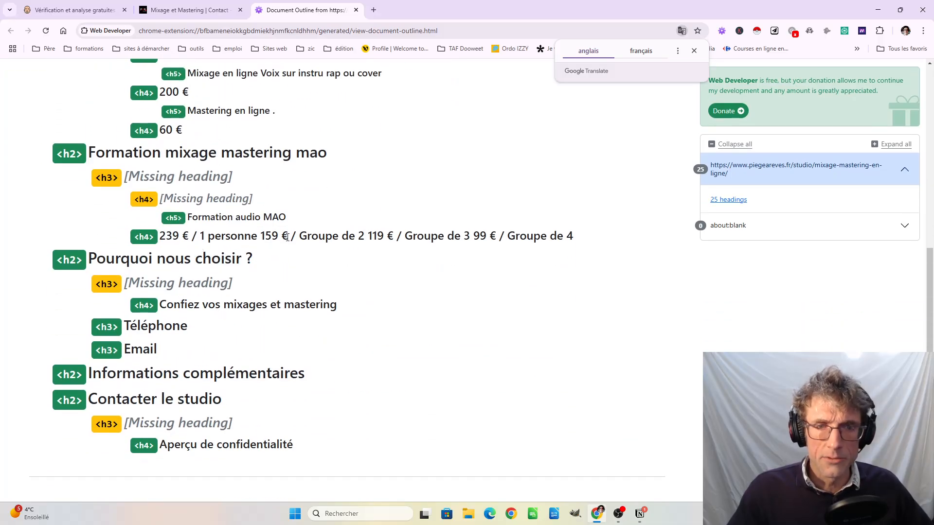
{"action": "scroll", "coordinate": [175, 248], "scroll_direction": "up", "scroll_amount": 2}
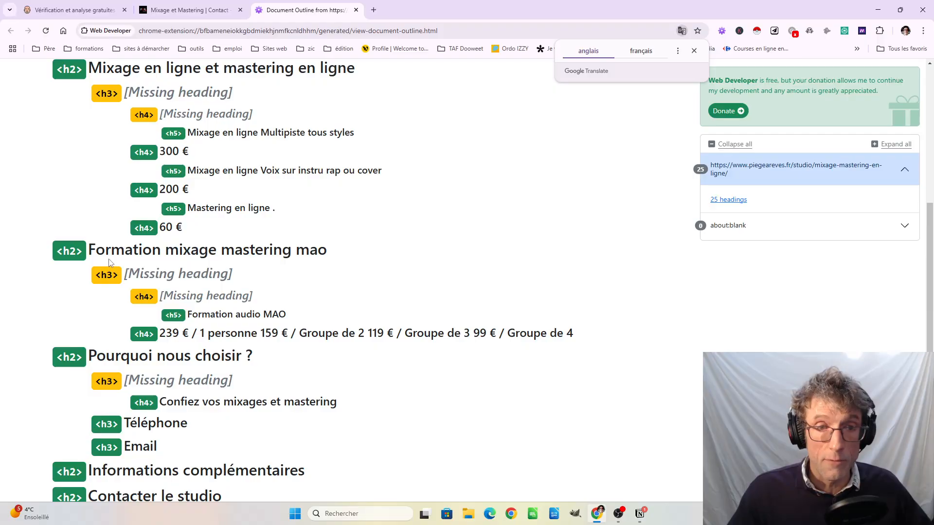
Highlight text in the outline's "Mixage en ligne et mastering en ligne" and "Formation mixage mastering mao" headings and the "239 € / 1" price text
{"action": "left_click_drag", "start_coordinate": [111, 251], "coordinate": [294, 251]}
{"action": "left_click_drag", "start_coordinate": [158, 75], "coordinate": [284, 68]}
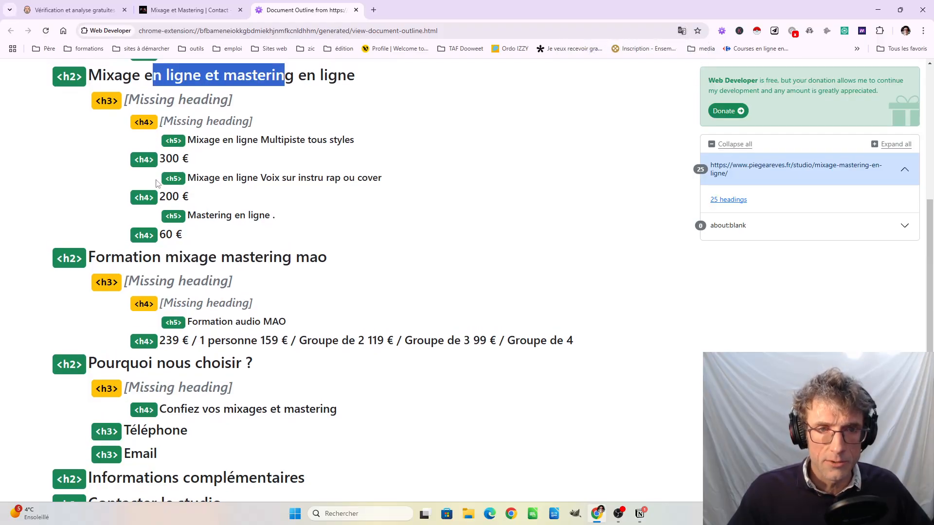
{"action": "scroll", "coordinate": [212, 333], "scroll_direction": "down", "scroll_amount": 2}
{"action": "left_click_drag", "start_coordinate": [151, 160], "coordinate": [286, 160]}
{"action": "left_click_drag", "start_coordinate": [208, 243], "coordinate": [159, 243]}
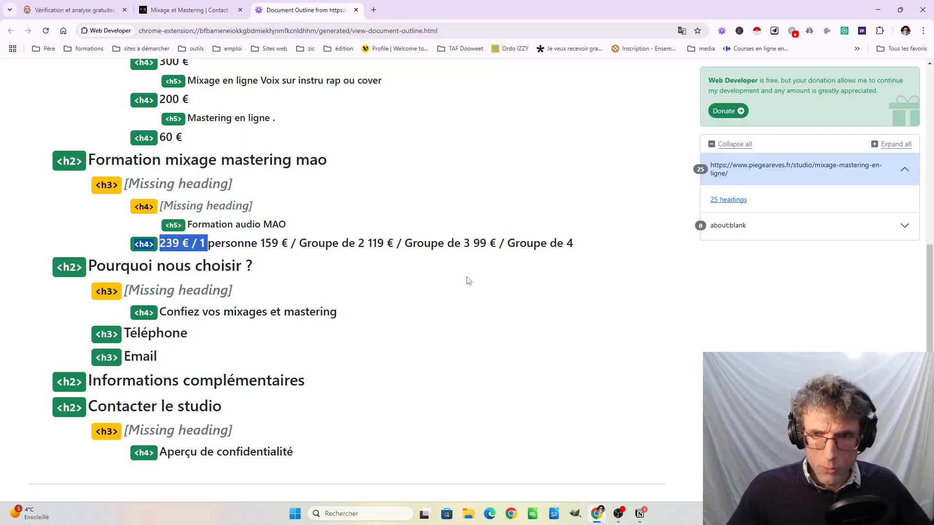
Highlight the word "Contact" in the outline's H1 and close the document outline
{"action": "scroll", "coordinate": [301, 333], "scroll_direction": "up", "scroll_amount": 7}
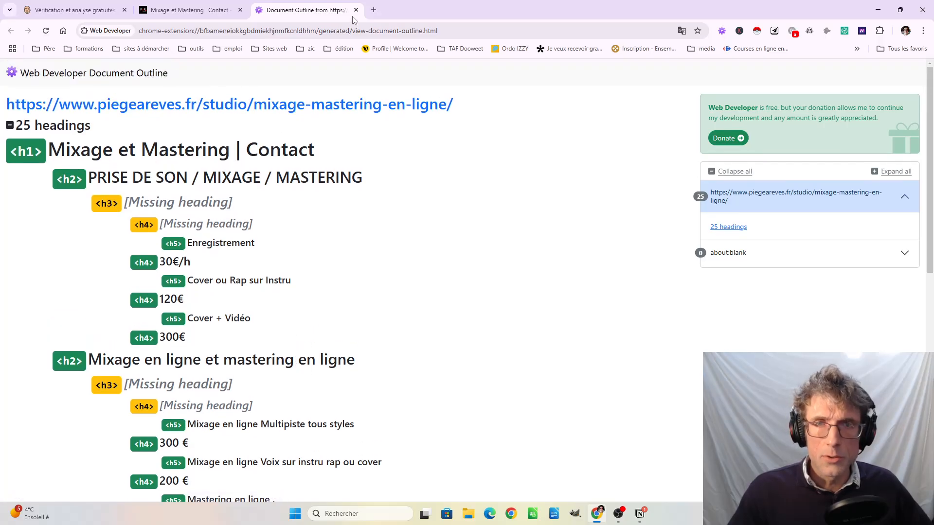
{"action": "double_click", "coordinate": [275, 150]}
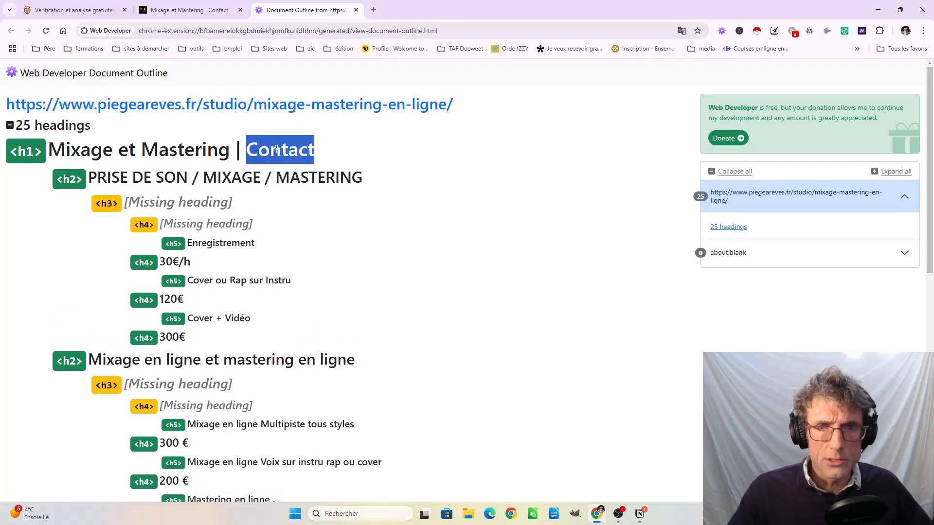
{"action": "left_click", "coordinate": [359, 10]}
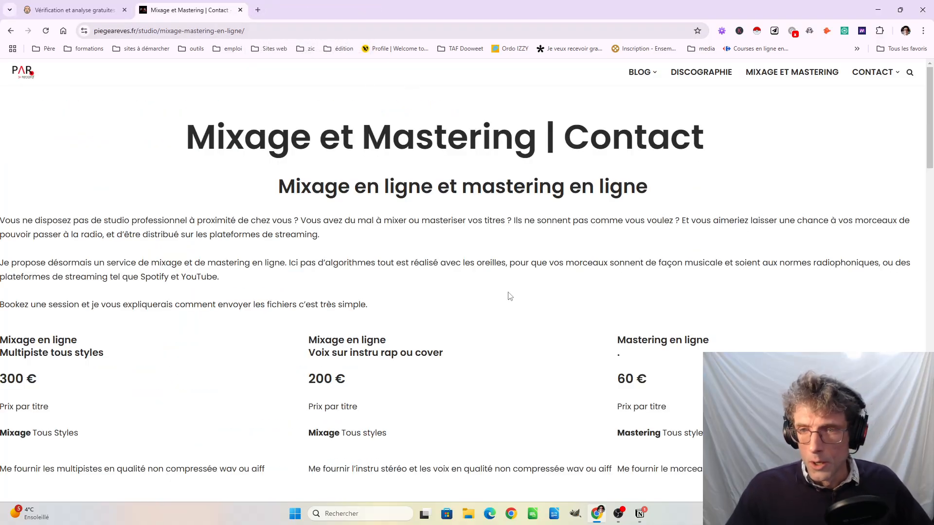
Examine the layout of the mixing and mastering offers and the "Pourquoi nous choisir ?" section on the Mixage et Mastering page
{"action": "scroll", "coordinate": [513, 244], "scroll_direction": "down", "scroll_amount": 9}
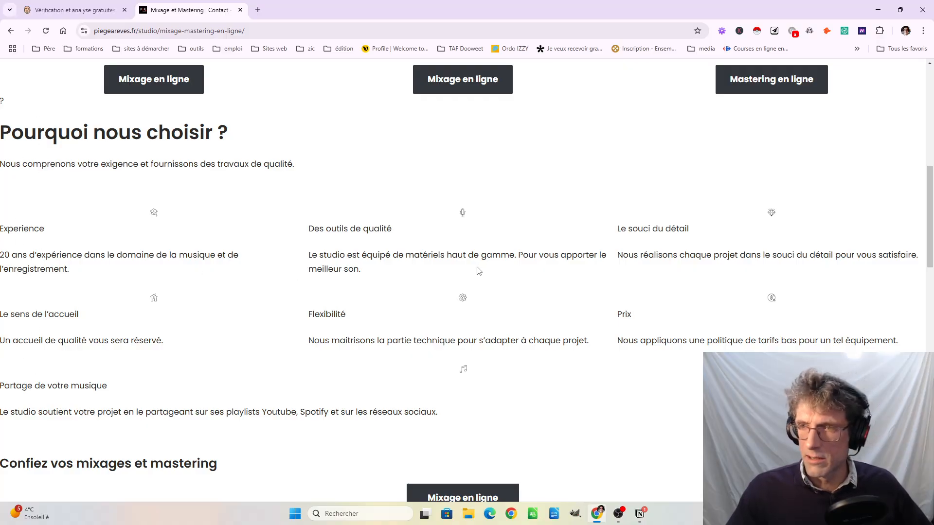
{"action": "scroll", "coordinate": [479, 271], "scroll_direction": "up", "scroll_amount": 5}
{"action": "scroll", "coordinate": [136, 93], "scroll_direction": "up", "scroll_amount": 4}
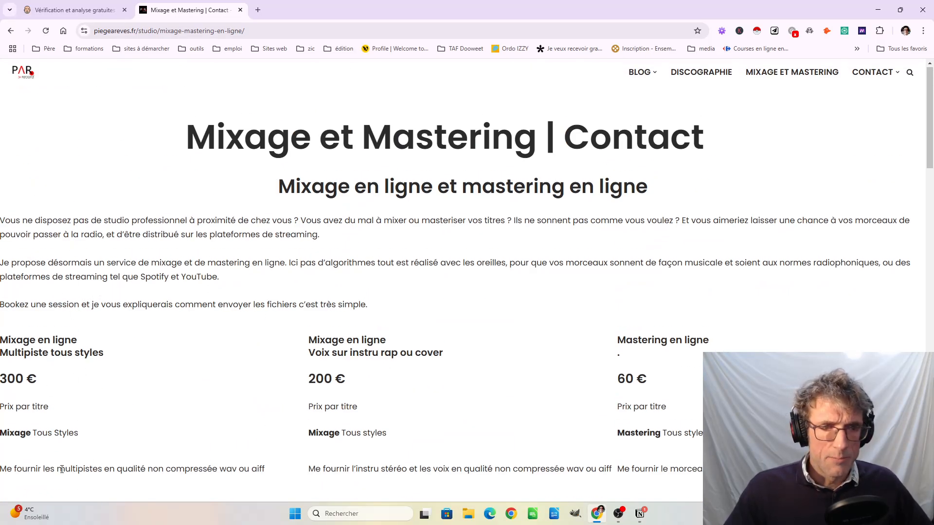
{"action": "scroll", "coordinate": [62, 332], "scroll_direction": "down", "scroll_amount": 2}
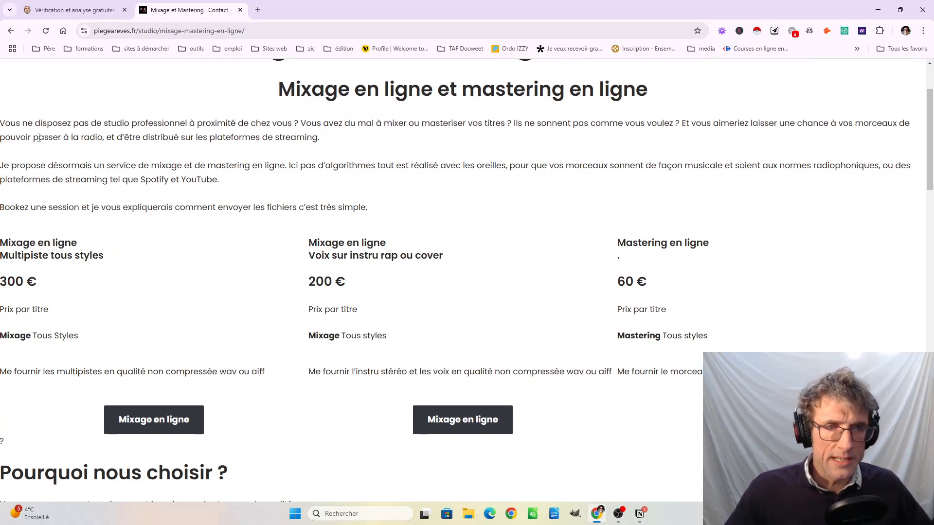
{"action": "scroll", "coordinate": [81, 407], "scroll_direction": "down", "scroll_amount": 3}
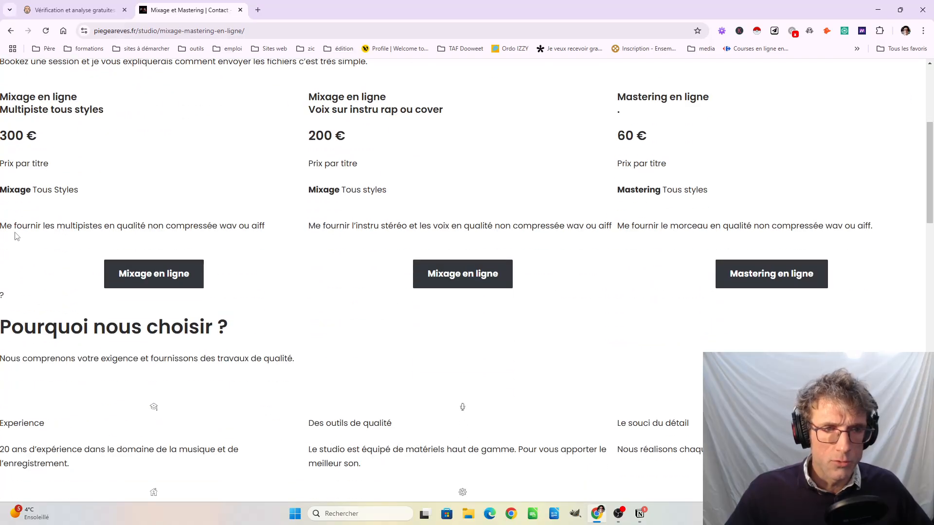
{"action": "scroll", "coordinate": [260, 336], "scroll_direction": "down", "scroll_amount": 4}
{"action": "scroll", "coordinate": [257, 343], "scroll_direction": "up", "scroll_amount": 6}
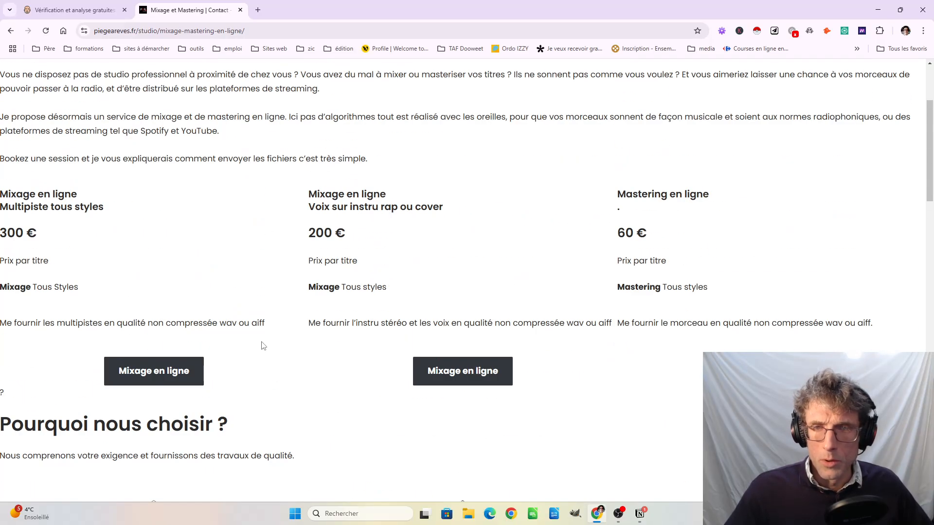
Highlight the full white-on-white biography beside the singer's photo, starting at "J'ai formé mon groupe de Rock"
{"action": "scroll", "coordinate": [270, 354], "scroll_direction": "down", "scroll_amount": 14}
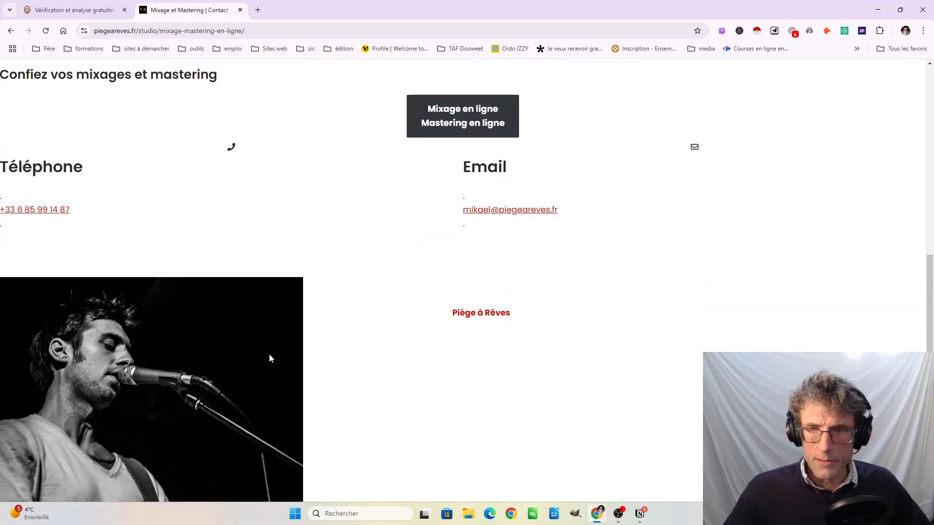
{"action": "scroll", "coordinate": [381, 363], "scroll_direction": "down", "scroll_amount": 1}
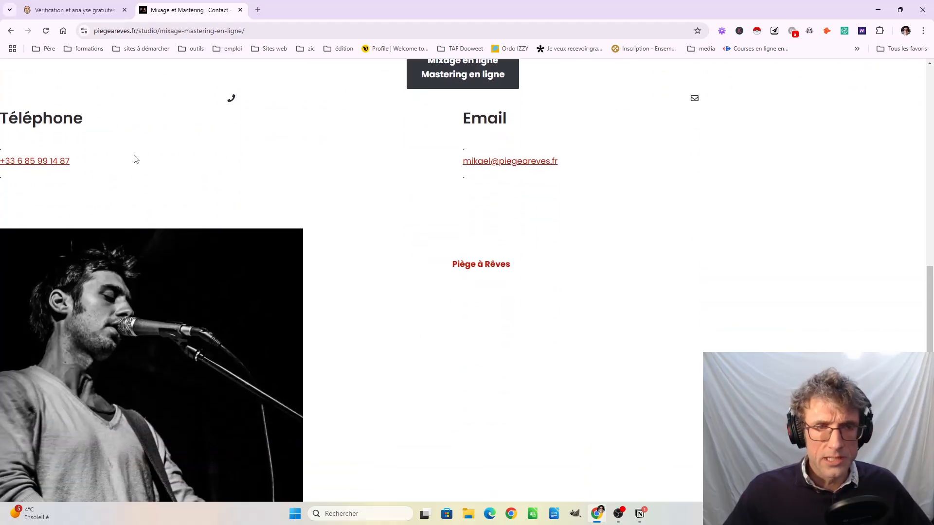
{"action": "scroll", "coordinate": [467, 294], "scroll_direction": "down", "scroll_amount": 5}
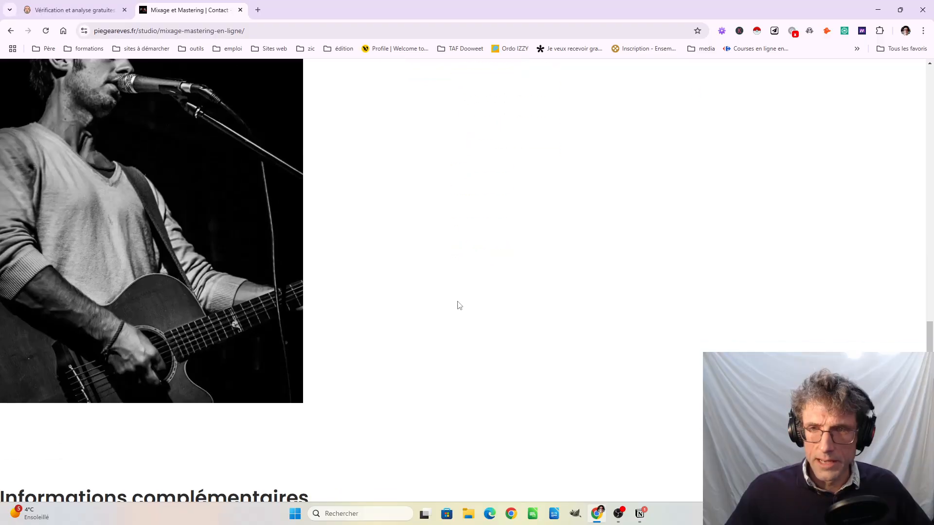
{"action": "scroll", "coordinate": [457, 305], "scroll_direction": "up", "scroll_amount": 4}
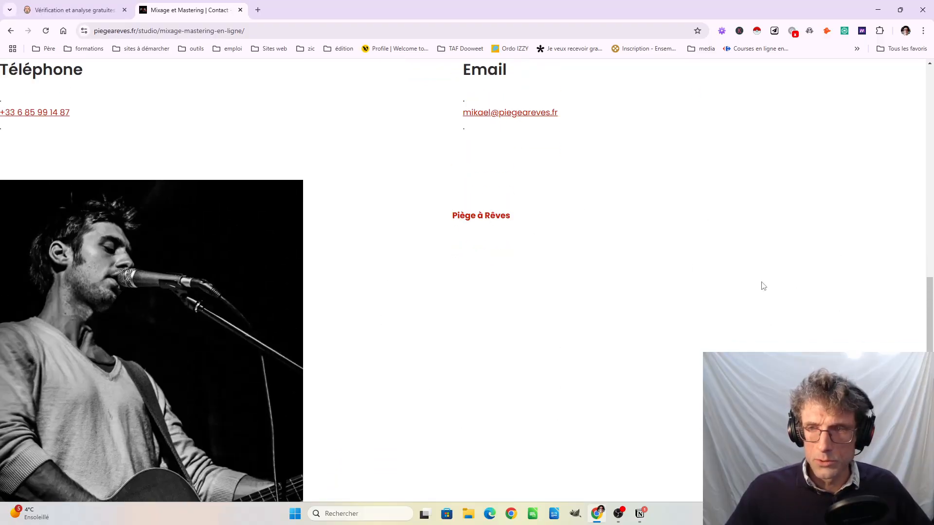
{"action": "left_click_drag", "start_coordinate": [466, 232], "coordinate": [416, 358]}
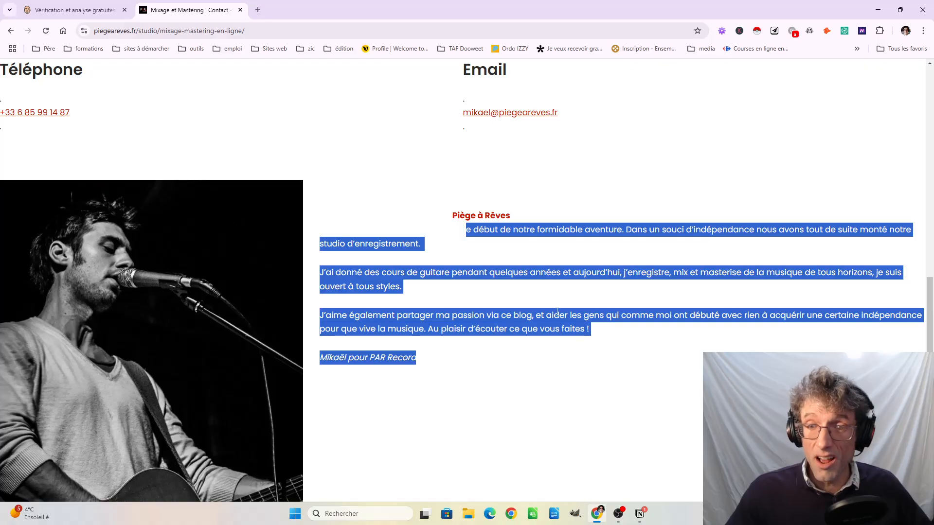
{"action": "left_click", "coordinate": [524, 284]}
{"action": "left_click_drag", "start_coordinate": [427, 215], "coordinate": [416, 358]}
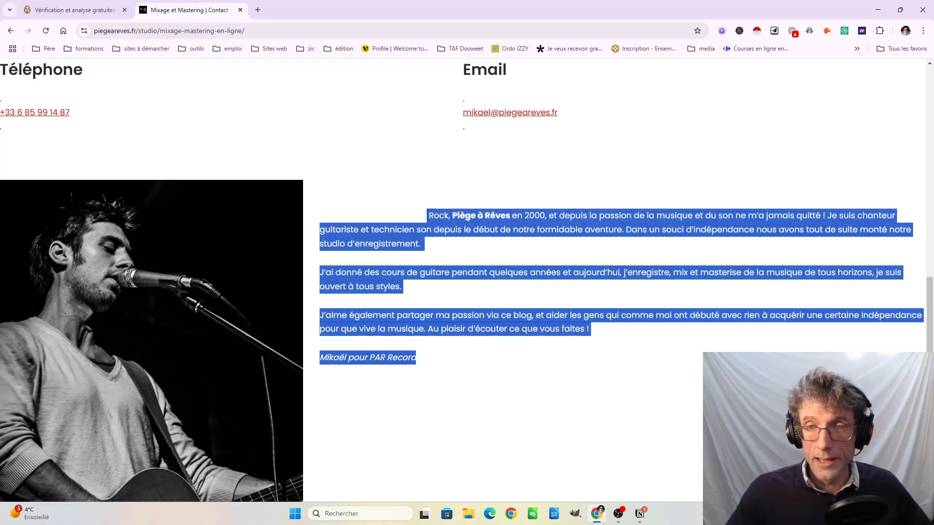
{"action": "left_click", "coordinate": [318, 213]}
{"action": "left_click_drag", "start_coordinate": [319, 214], "coordinate": [416, 358]}
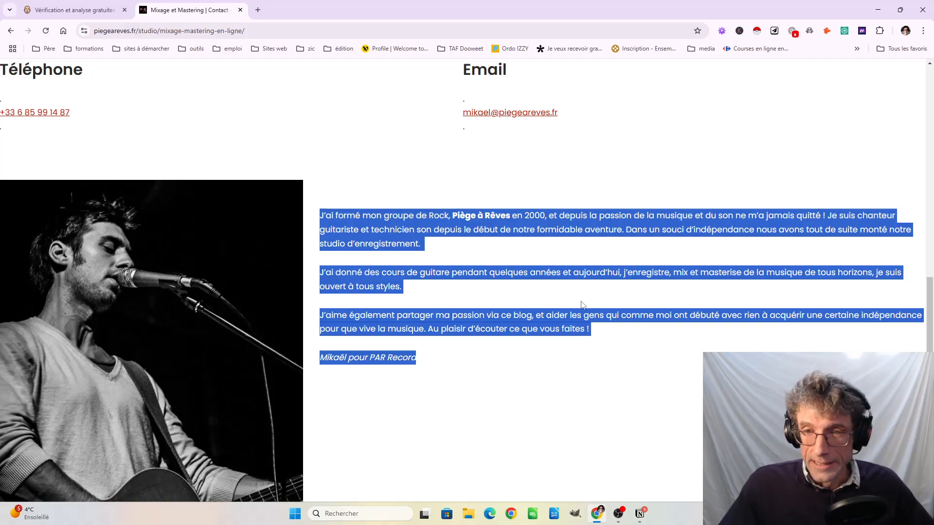
Compare the biography block unselected and selected, checking the legibility of its text around the "Piège à Rêves" link
{"action": "left_click", "coordinate": [494, 284]}
{"action": "left_click_drag", "start_coordinate": [320, 216], "coordinate": [620, 412]}
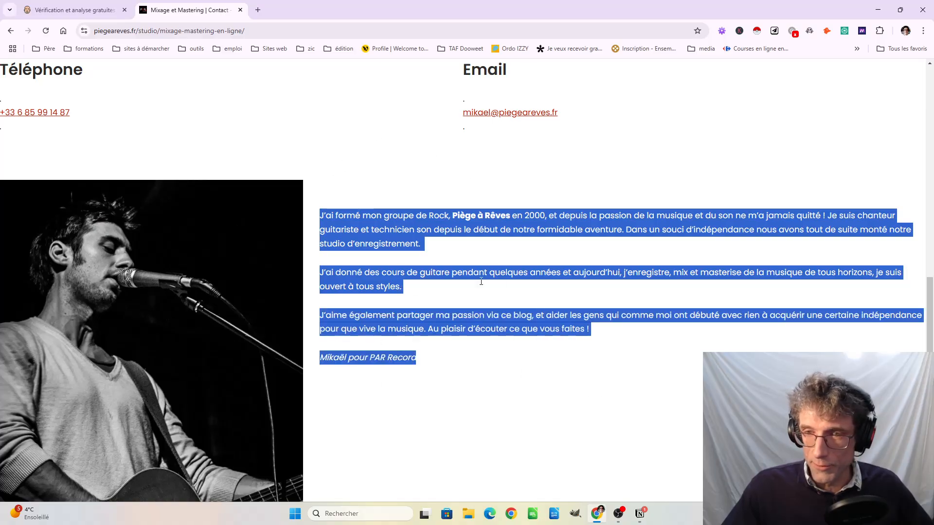
{"action": "scroll", "coordinate": [370, 233], "scroll_direction": "down", "scroll_amount": 3}
{"action": "left_click_drag", "start_coordinate": [371, 258], "coordinate": [524, 327]}
{"action": "scroll", "coordinate": [455, 235], "scroll_direction": "up", "scroll_amount": 3}
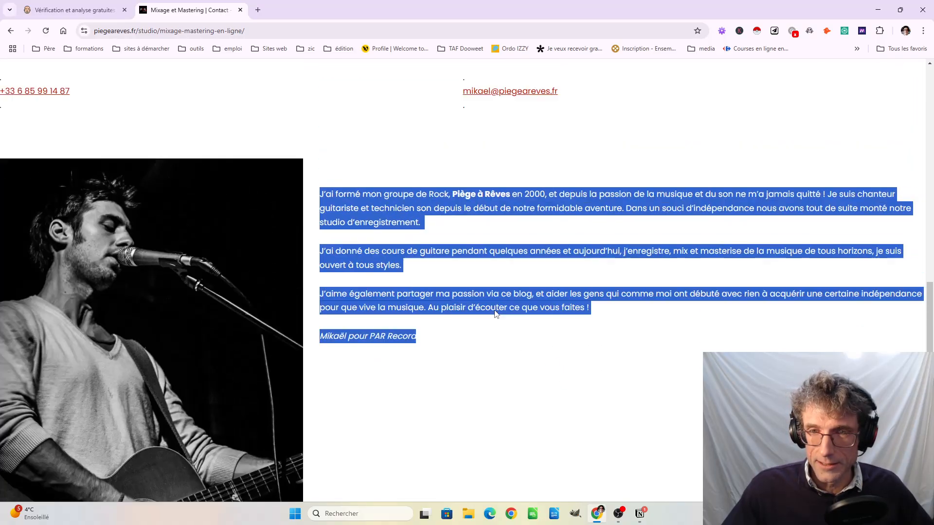
{"action": "left_click", "coordinate": [565, 441]}
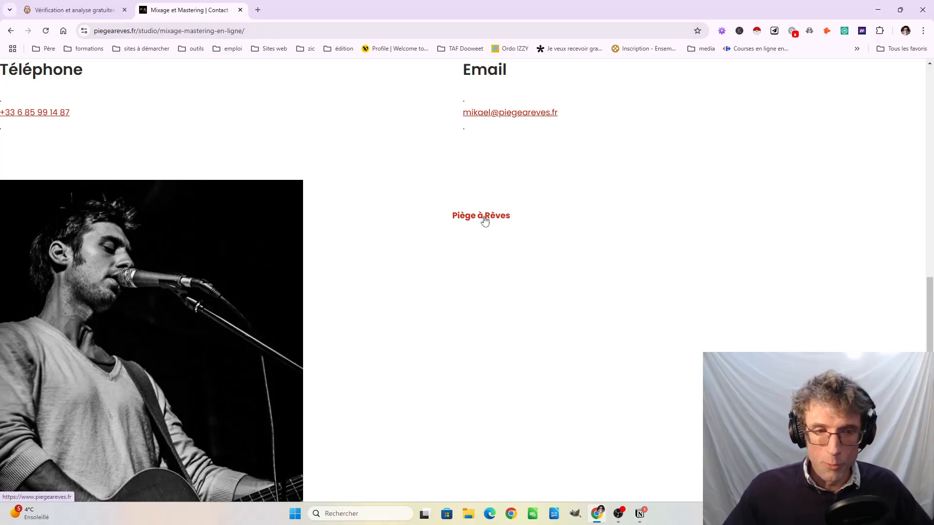
{"action": "left_click_drag", "start_coordinate": [323, 213], "coordinate": [415, 359]}
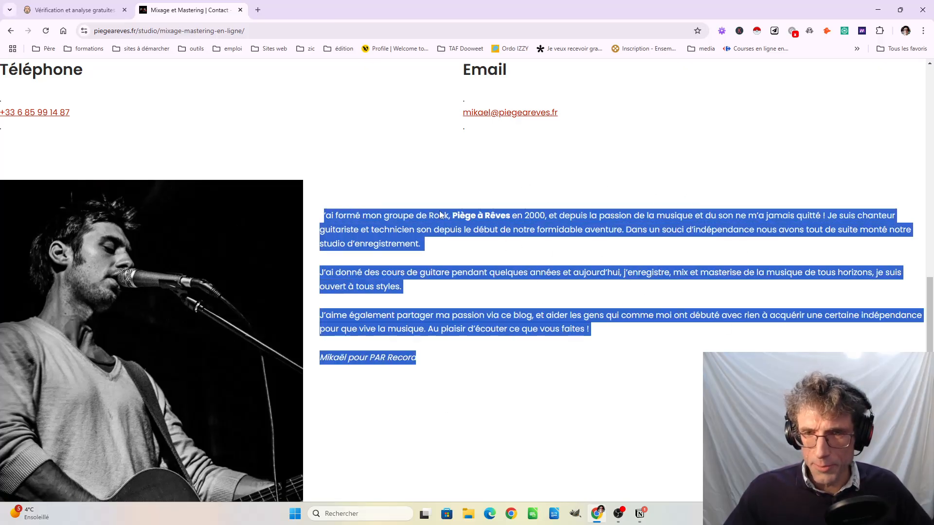
Examine the "Informations complémentaires" and "Contacter le studio" sections, then review the Mixage et Mastering page from its title to the biography
{"action": "scroll", "coordinate": [548, 402], "scroll_direction": "down", "scroll_amount": 9}
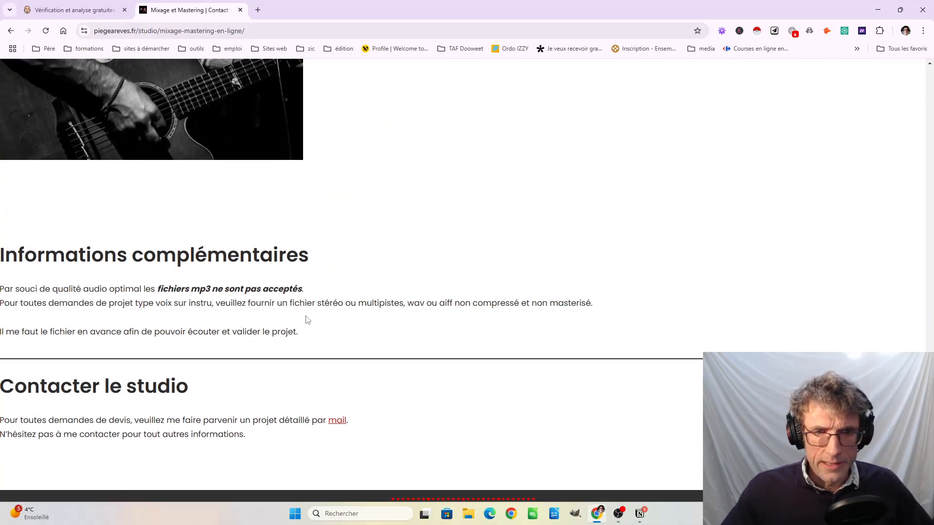
{"action": "scroll", "coordinate": [307, 320], "scroll_direction": "down", "scroll_amount": 1}
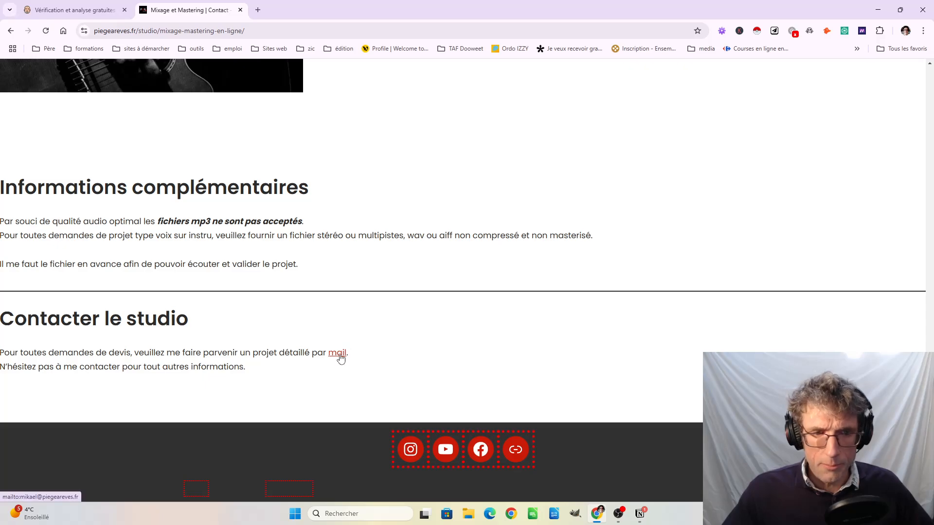
{"action": "scroll", "coordinate": [538, 356], "scroll_direction": "up", "scroll_amount": 20}
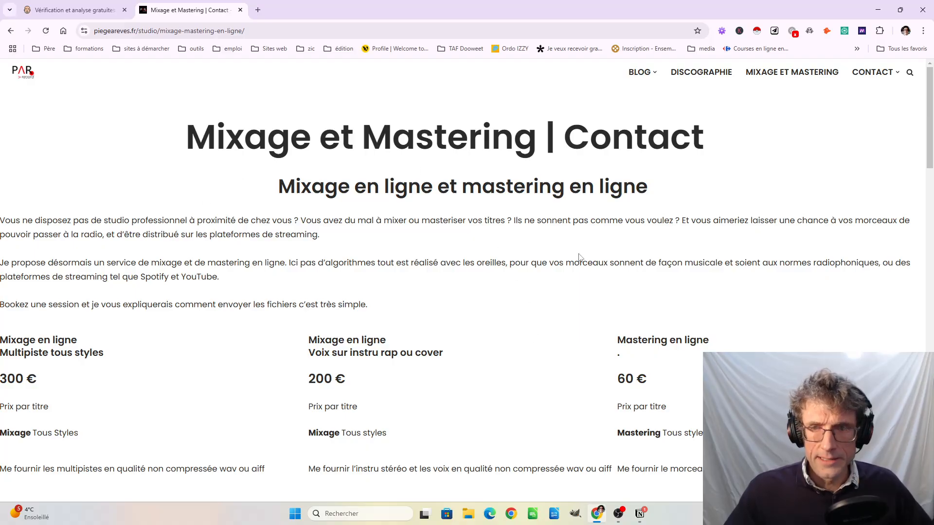
{"action": "scroll", "coordinate": [579, 257], "scroll_direction": "down", "scroll_amount": 3}
{"action": "scroll", "coordinate": [578, 265], "scroll_direction": "up", "scroll_amount": 2}
{"action": "scroll", "coordinate": [569, 292], "scroll_direction": "down", "scroll_amount": 9}
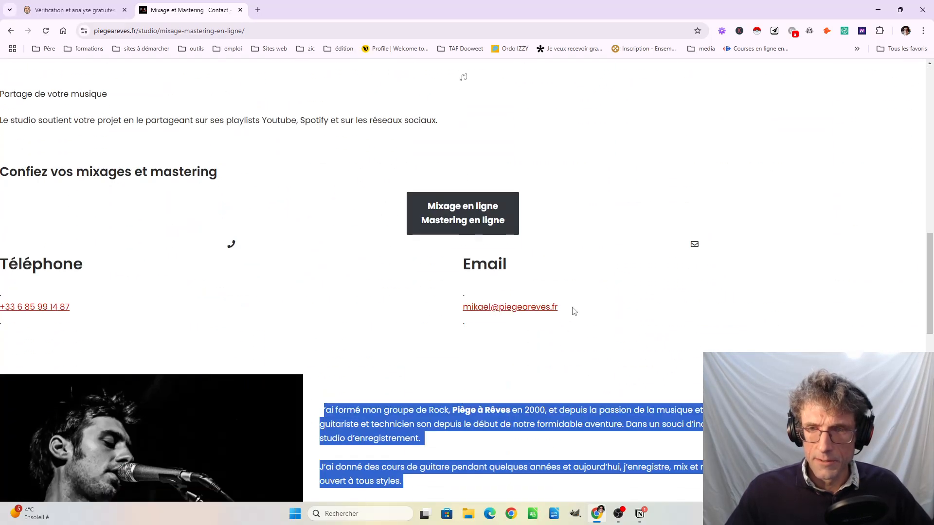
{"action": "scroll", "coordinate": [571, 153], "scroll_direction": "down", "scroll_amount": 5}
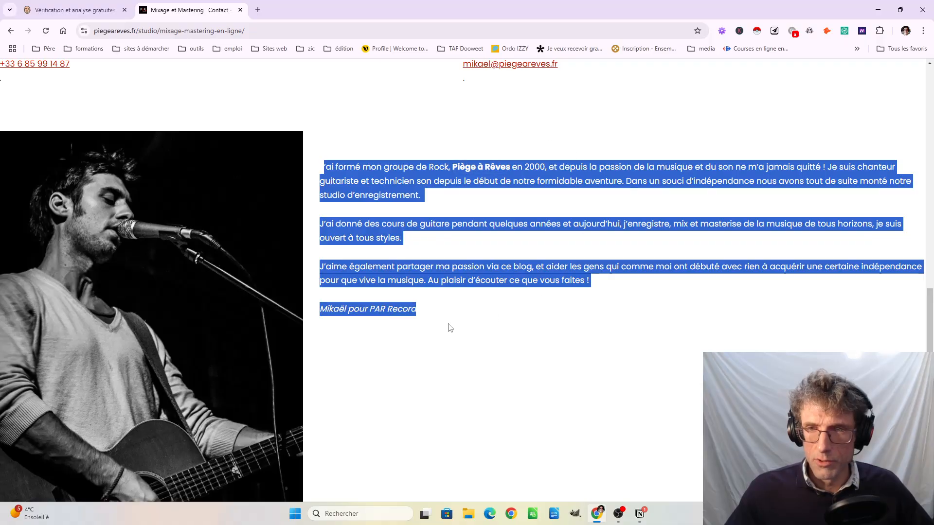
{"action": "scroll", "coordinate": [576, 223], "scroll_direction": "up", "scroll_amount": 15}
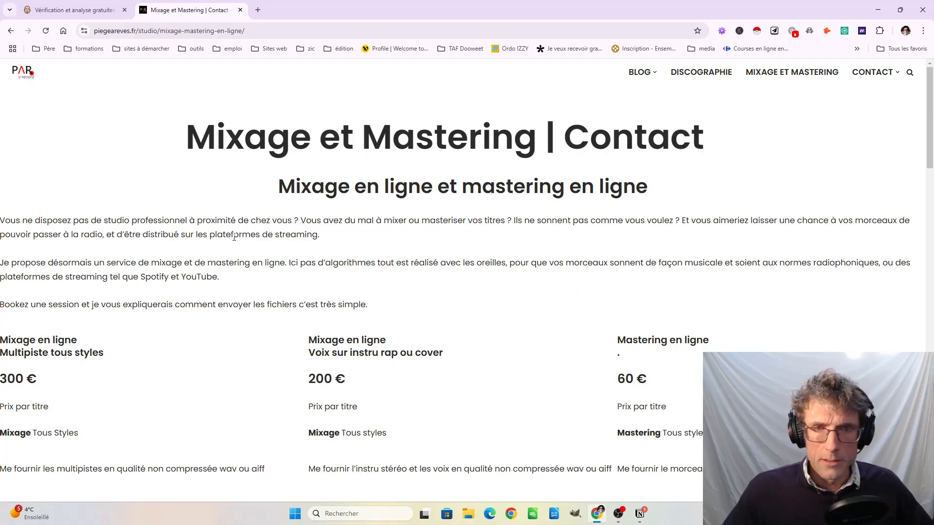
Highlight the introduction's "Ici pas d'algorithmes" sentence and the words "envoyer les fichiers c'est très simple"
{"action": "left_click_drag", "start_coordinate": [180, 219], "coordinate": [317, 284]}
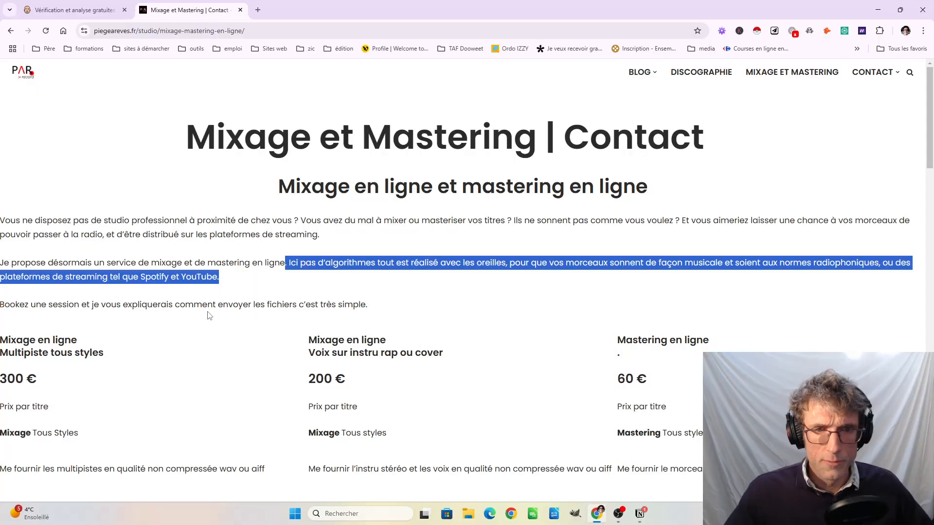
{"action": "left_click_drag", "start_coordinate": [208, 312], "coordinate": [381, 306]}
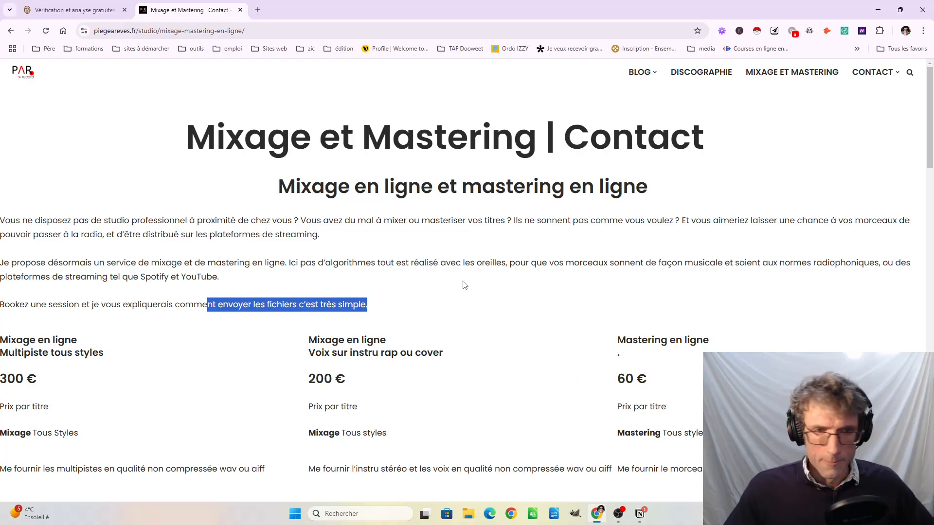
{"action": "scroll", "coordinate": [469, 291], "scroll_direction": "down", "scroll_amount": 8}
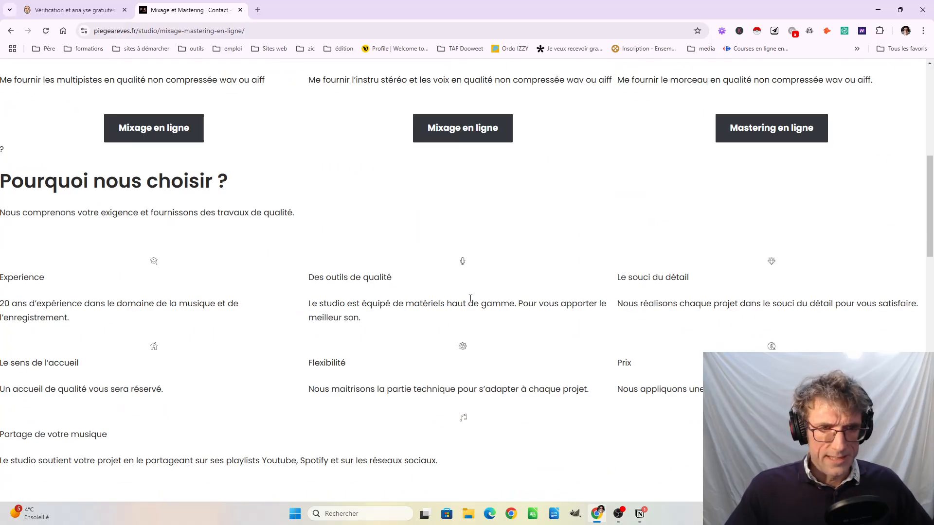
{"action": "scroll", "coordinate": [470, 298], "scroll_direction": "up", "scroll_amount": 8}
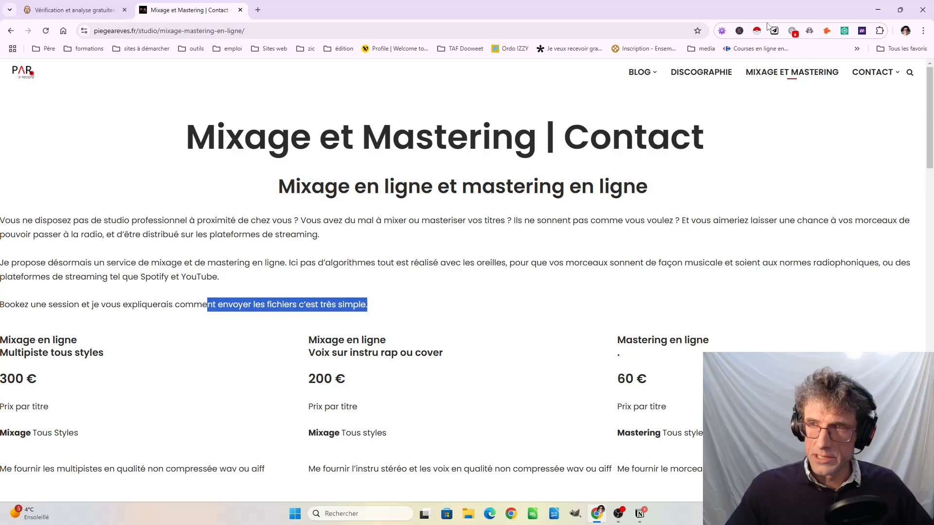
Examine the link targets of the "Mixage en ligne" and "Mastering en ligne" buttons under the offers and in "Confiez vos mixages et mastering"
{"action": "scroll", "coordinate": [519, 258], "scroll_direction": "down", "scroll_amount": 3}
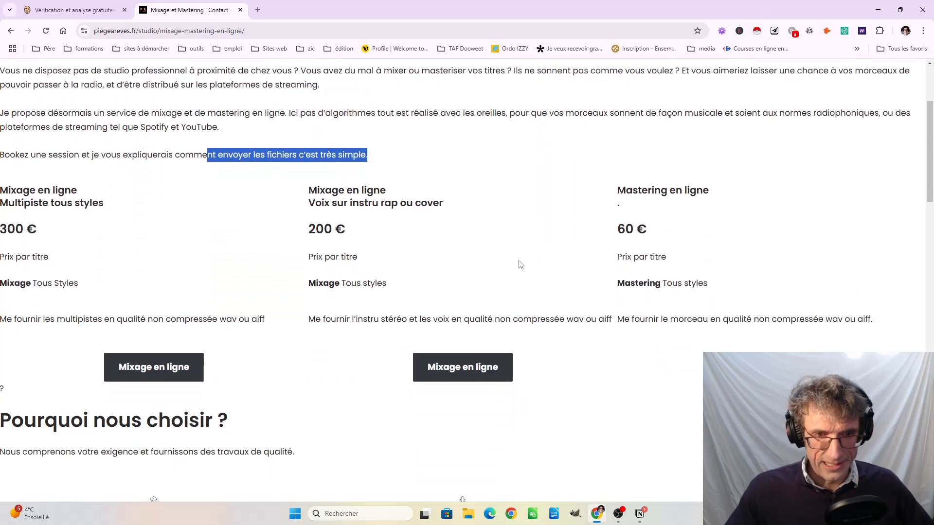
{"action": "scroll", "coordinate": [519, 264], "scroll_direction": "down", "scroll_amount": 5}
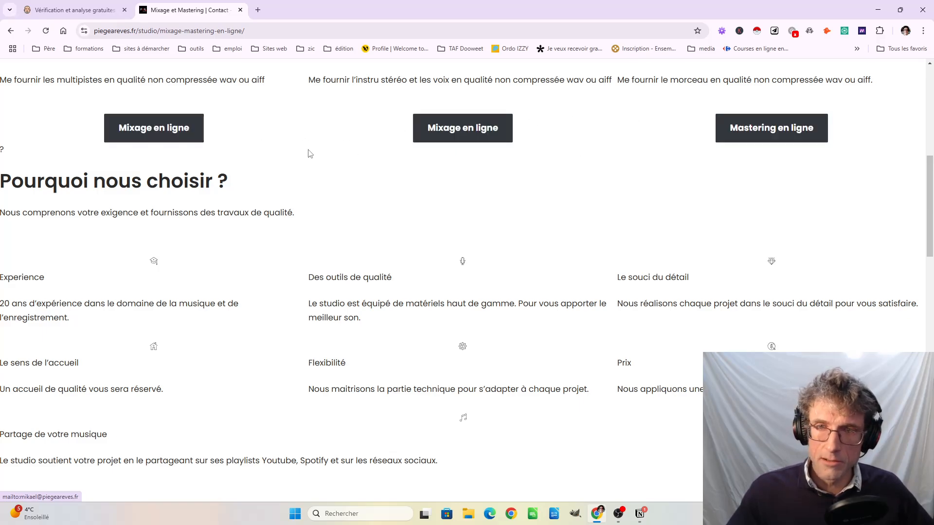
{"action": "scroll", "coordinate": [309, 152], "scroll_direction": "up", "scroll_amount": 3}
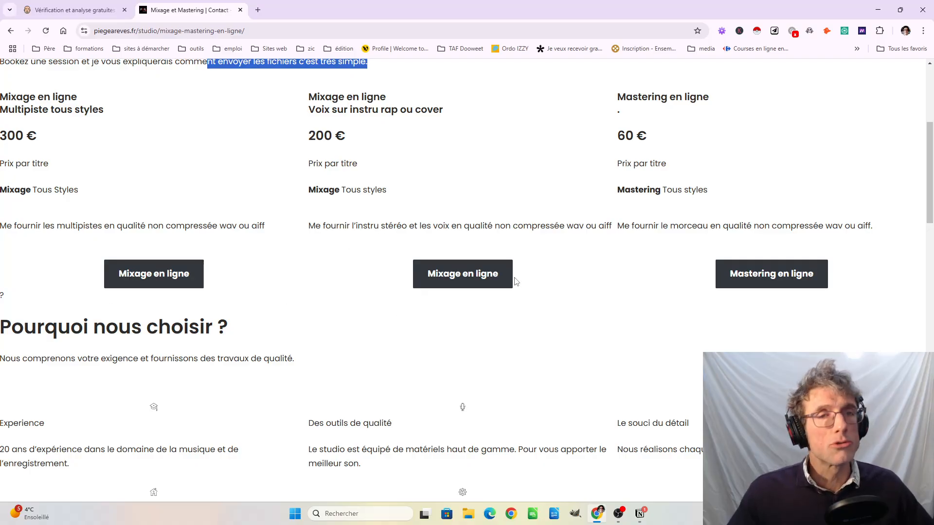
{"action": "left_click", "coordinate": [621, 289]}
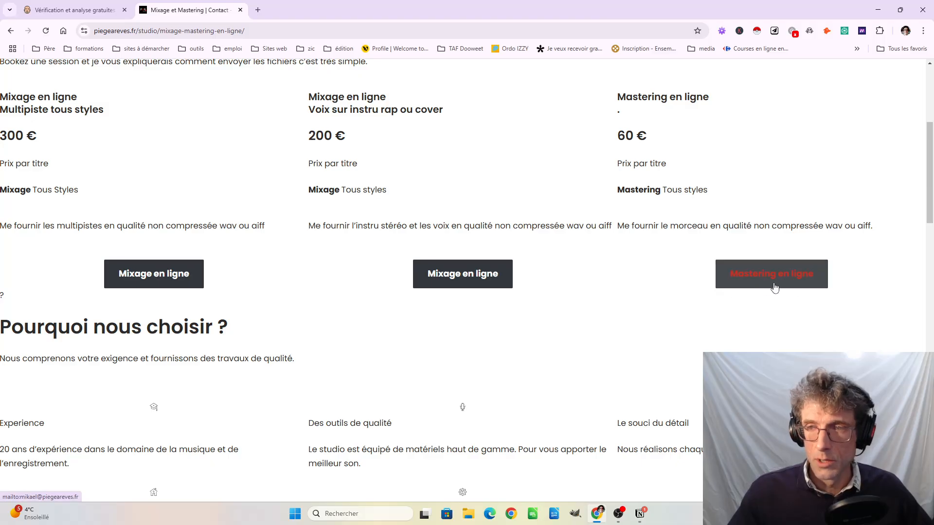
{"action": "scroll", "coordinate": [493, 344], "scroll_direction": "down", "scroll_amount": 4}
{"action": "scroll", "coordinate": [493, 339], "scroll_direction": "down", "scroll_amount": 3}
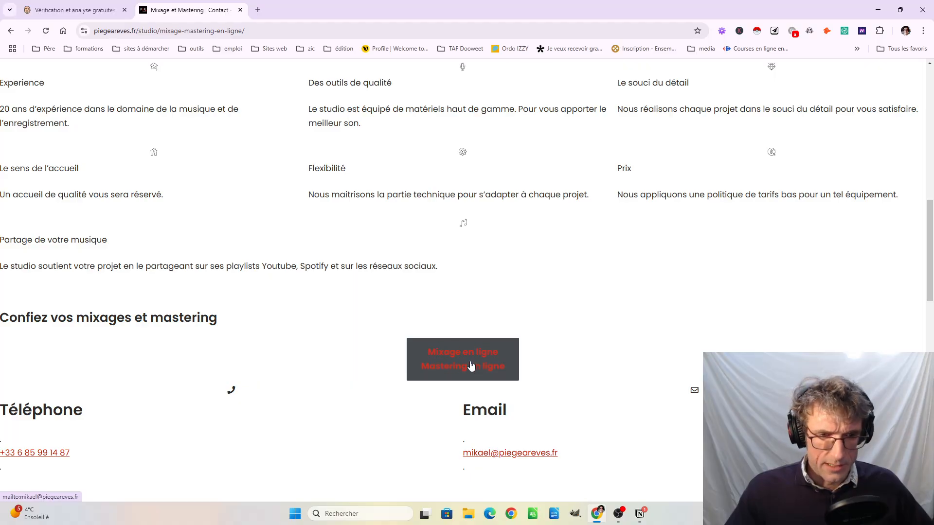
{"action": "scroll", "coordinate": [372, 393], "scroll_direction": "down", "scroll_amount": 14}
{"action": "scroll", "coordinate": [373, 393], "scroll_direction": "up", "scroll_amount": 20}
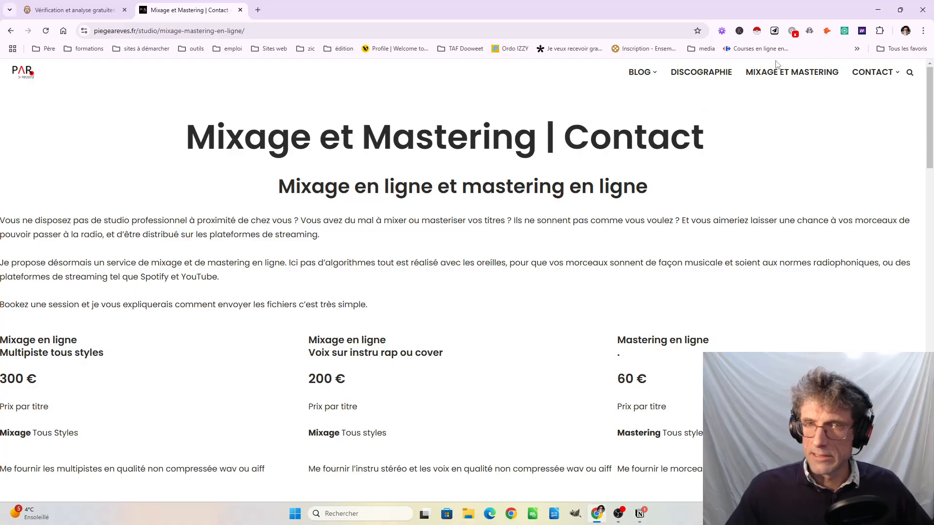
Follow the site's Contact link and examine the page section it leads to
{"action": "left_click", "coordinate": [865, 73]}
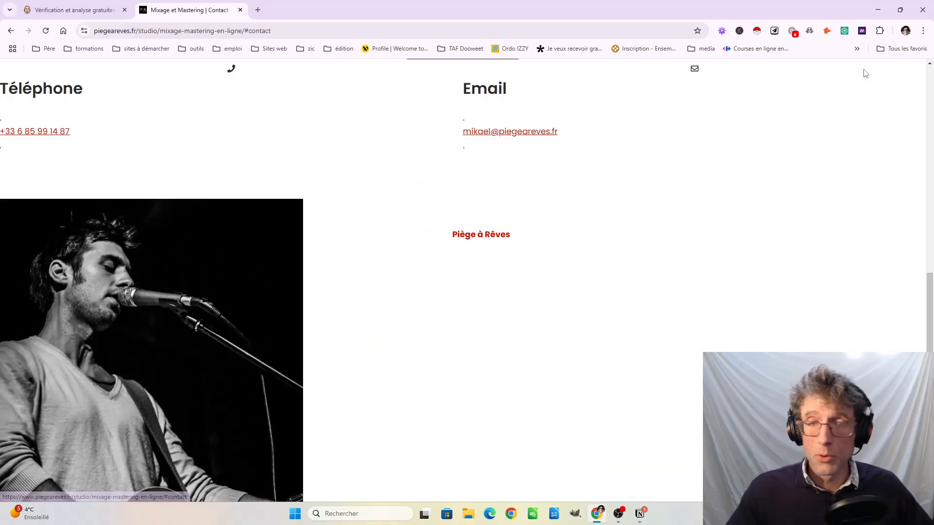
{"action": "scroll", "coordinate": [438, 295], "scroll_direction": "up", "scroll_amount": 5}
{"action": "scroll", "coordinate": [440, 313], "scroll_direction": "down", "scroll_amount": 7}
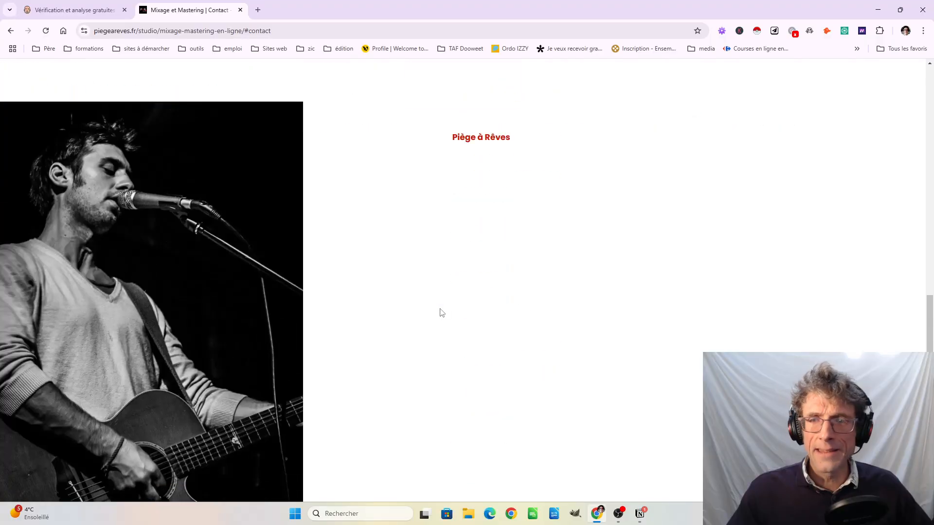
{"action": "scroll", "coordinate": [440, 312], "scroll_direction": "up", "scroll_amount": 16}
{"action": "scroll", "coordinate": [754, 177], "scroll_direction": "up", "scroll_amount": 4}
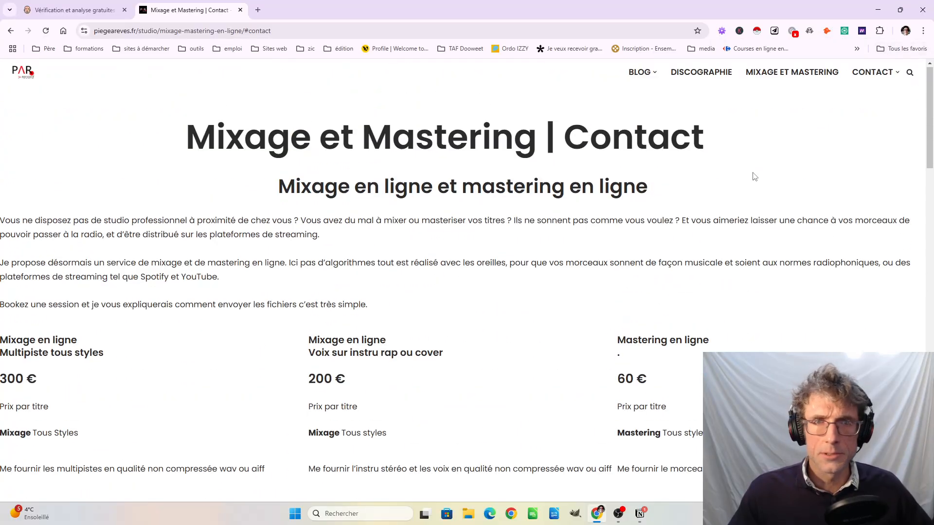
Open the Fiche Technique page under Contact and examine its equipment lists, from the console to the microphones and machines
{"action": "mouse_move", "coordinate": [890, 70]}
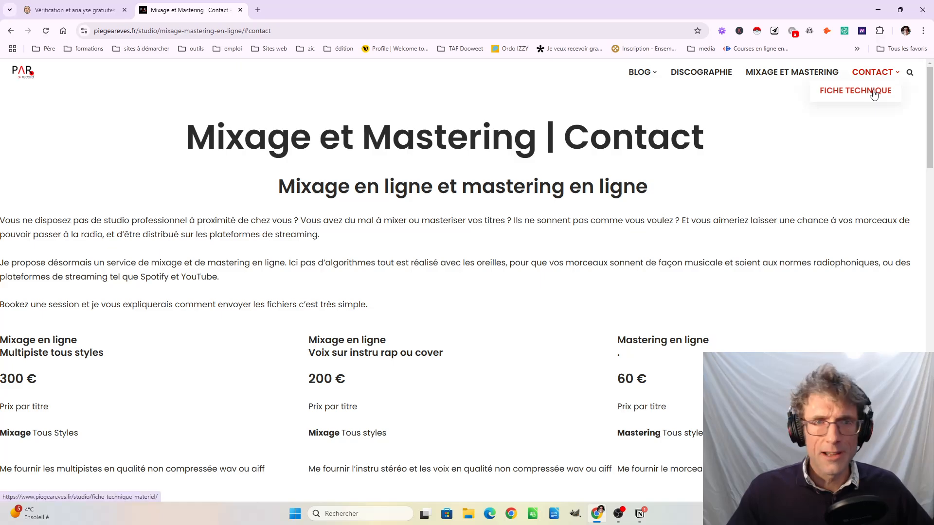
{"action": "left_click", "coordinate": [874, 93]}
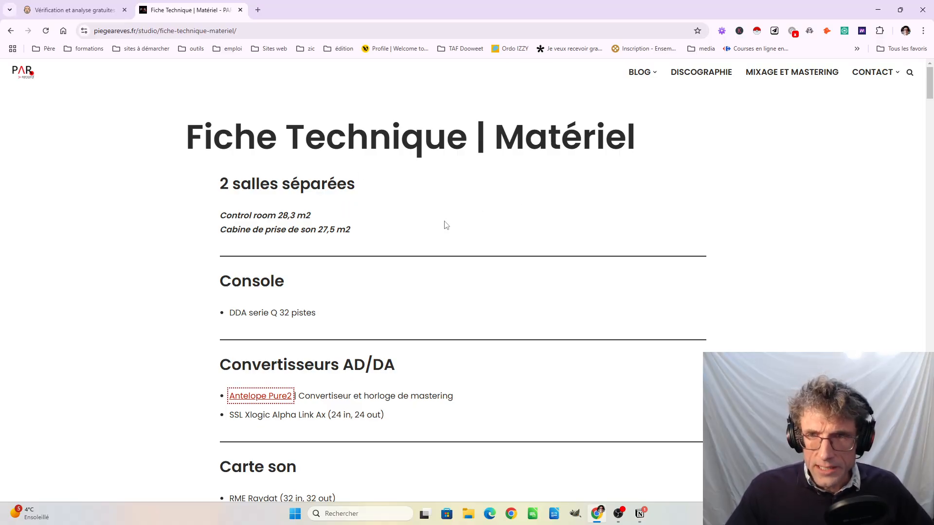
{"action": "scroll", "coordinate": [444, 246], "scroll_direction": "down", "scroll_amount": 3}
{"action": "scroll", "coordinate": [442, 245], "scroll_direction": "up", "scroll_amount": 3}
{"action": "scroll", "coordinate": [442, 247], "scroll_direction": "down", "scroll_amount": 15}
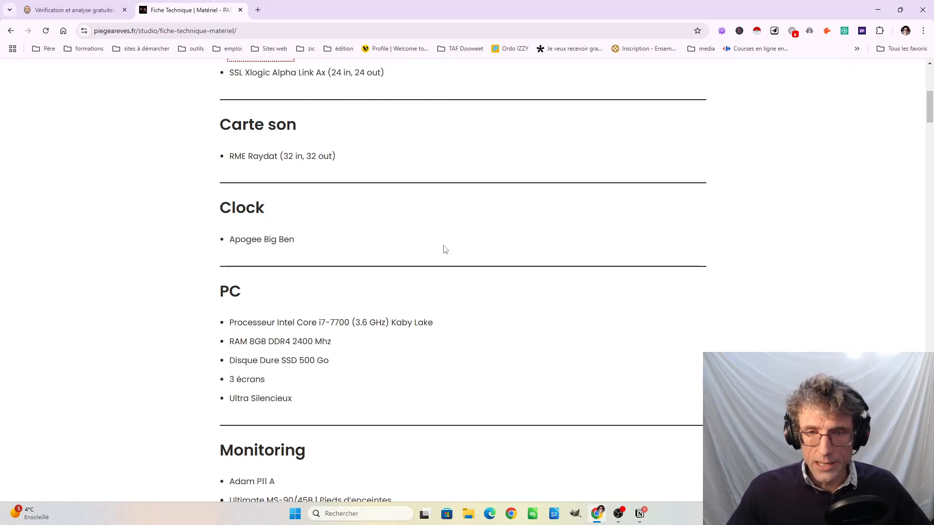
{"action": "scroll", "coordinate": [448, 248], "scroll_direction": "up", "scroll_amount": 10}
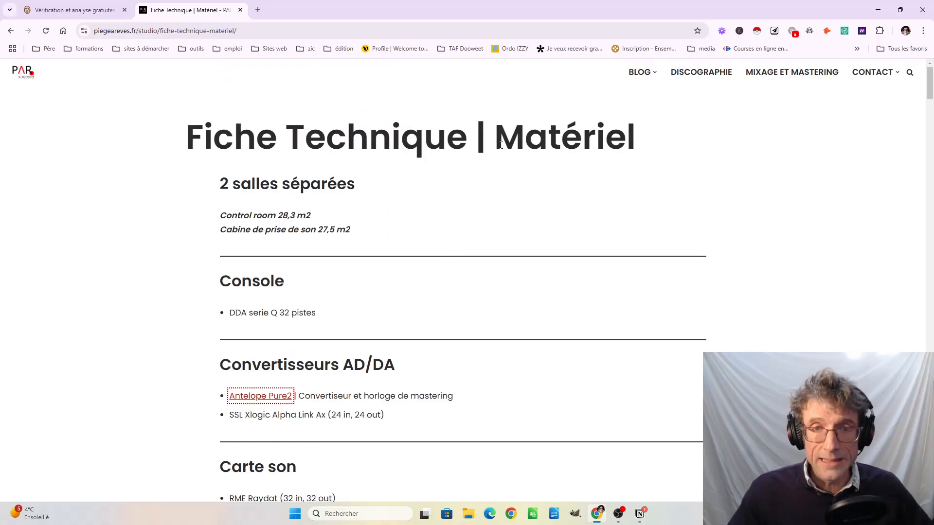
{"action": "scroll", "coordinate": [526, 345], "scroll_direction": "down", "scroll_amount": 20}
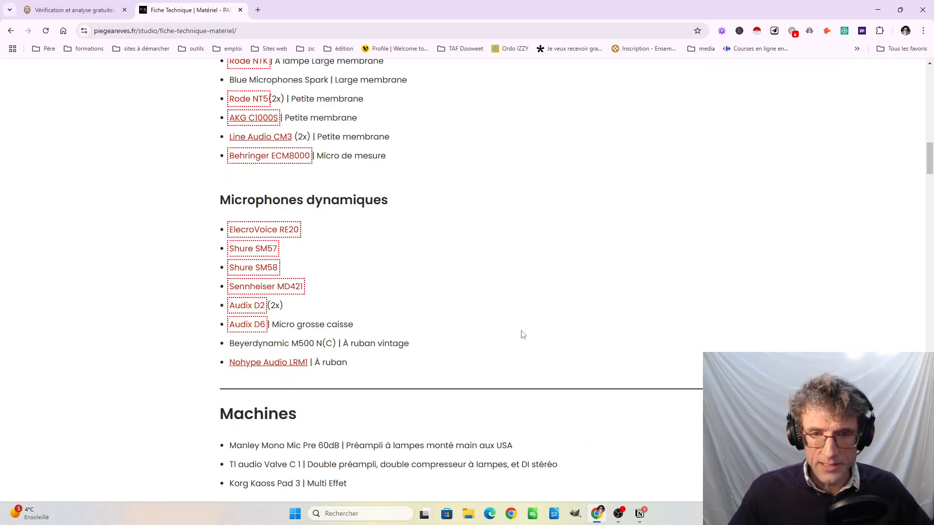
Examine the remaining Fiche Technique lists, from the machines through the plugins and VST instruments to the effect pedals and drums
{"action": "scroll", "coordinate": [522, 331], "scroll_direction": "down", "scroll_amount": 8}
{"action": "scroll", "coordinate": [522, 327], "scroll_direction": "down", "scroll_amount": 20}
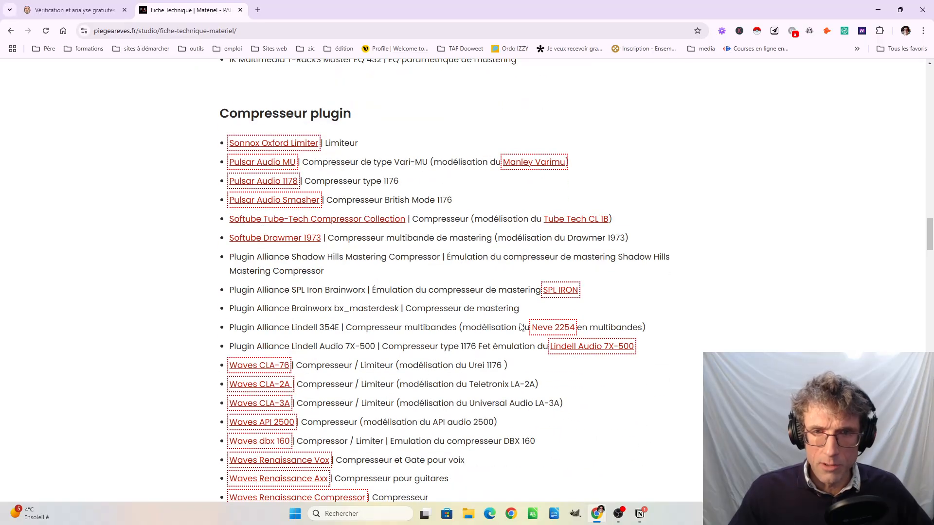
{"action": "scroll", "coordinate": [521, 352], "scroll_direction": "down", "scroll_amount": 15}
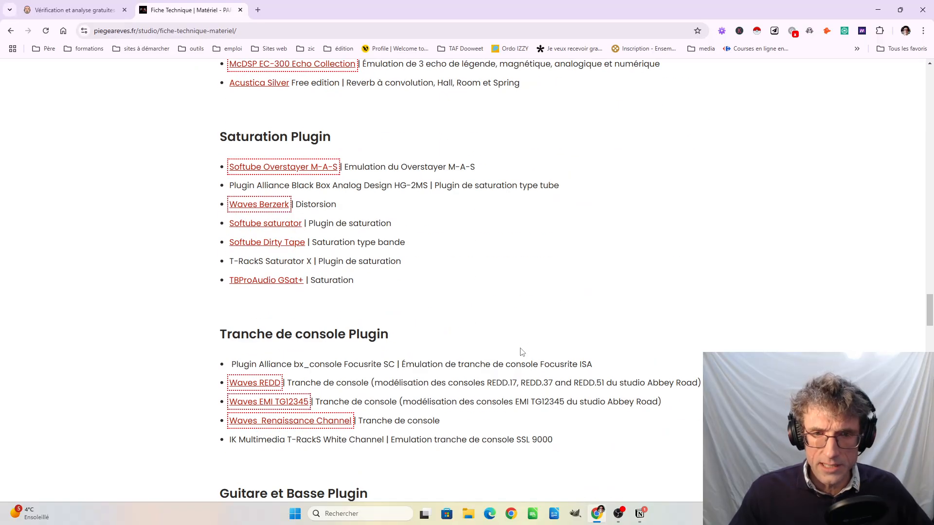
{"action": "scroll", "coordinate": [523, 351], "scroll_direction": "down", "scroll_amount": 8}
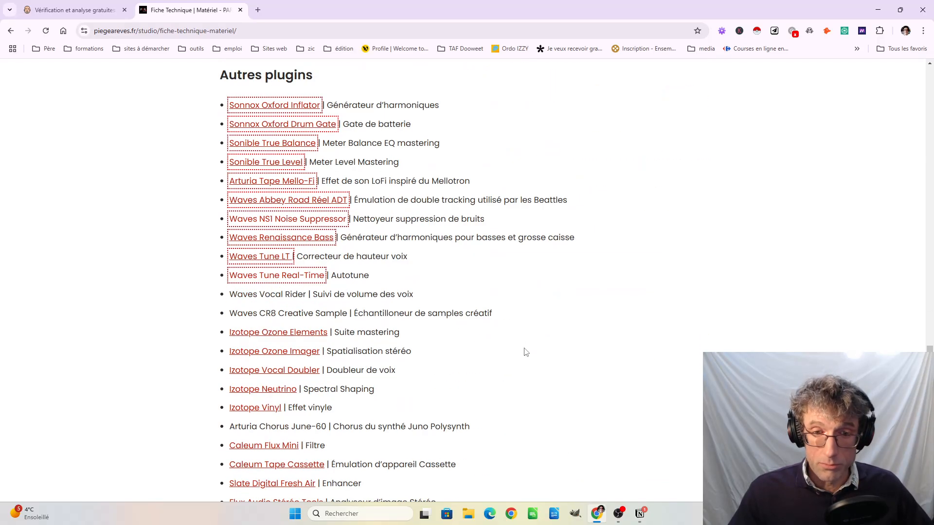
{"action": "scroll", "coordinate": [570, 351], "scroll_direction": "down", "scroll_amount": 8}
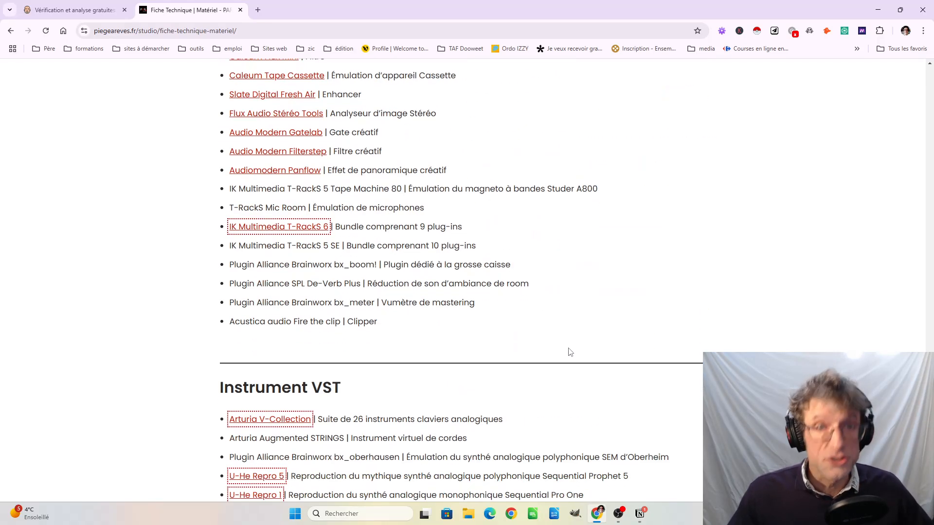
{"action": "scroll", "coordinate": [570, 352], "scroll_direction": "down", "scroll_amount": 7}
{"action": "scroll", "coordinate": [574, 350], "scroll_direction": "down", "scroll_amount": 19}
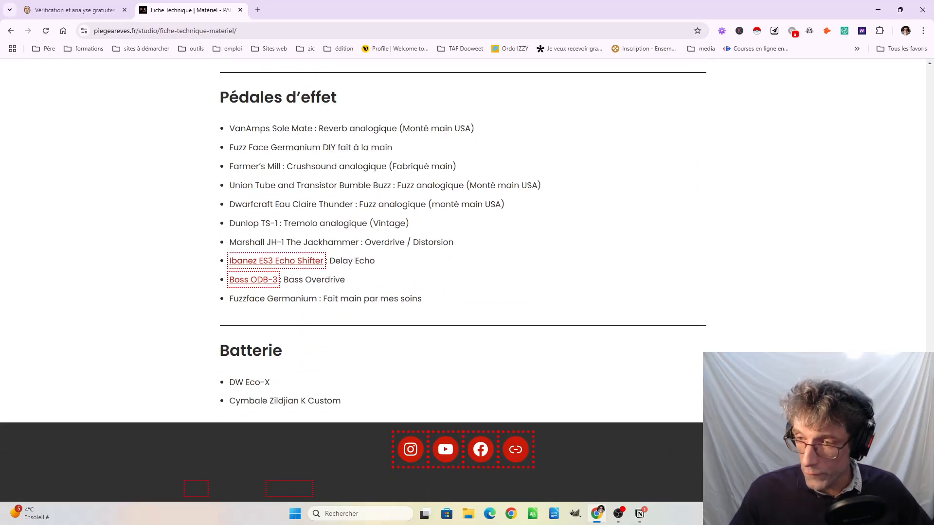
{"action": "scroll", "coordinate": [462, 279], "scroll_direction": "up", "scroll_amount": 20}
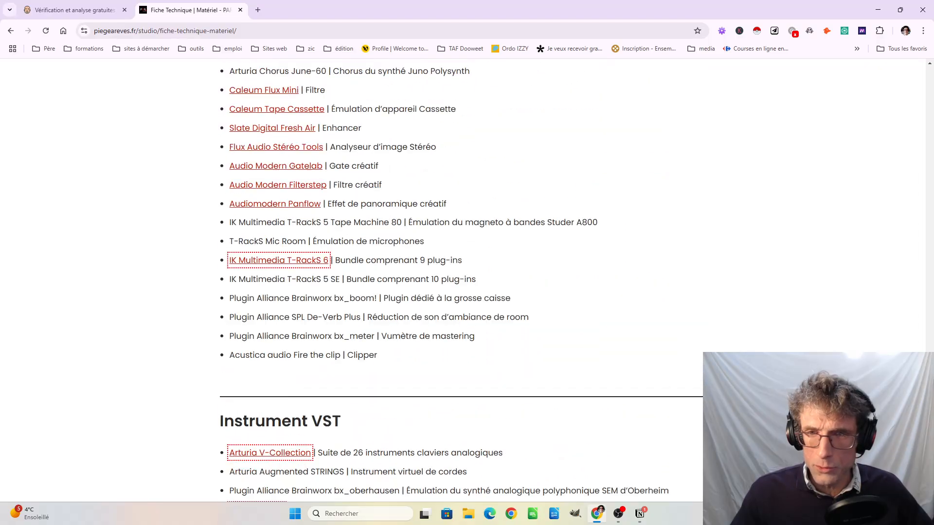
{"action": "left_click_drag", "start_coordinate": [928, 358], "coordinate": [917, 78]}
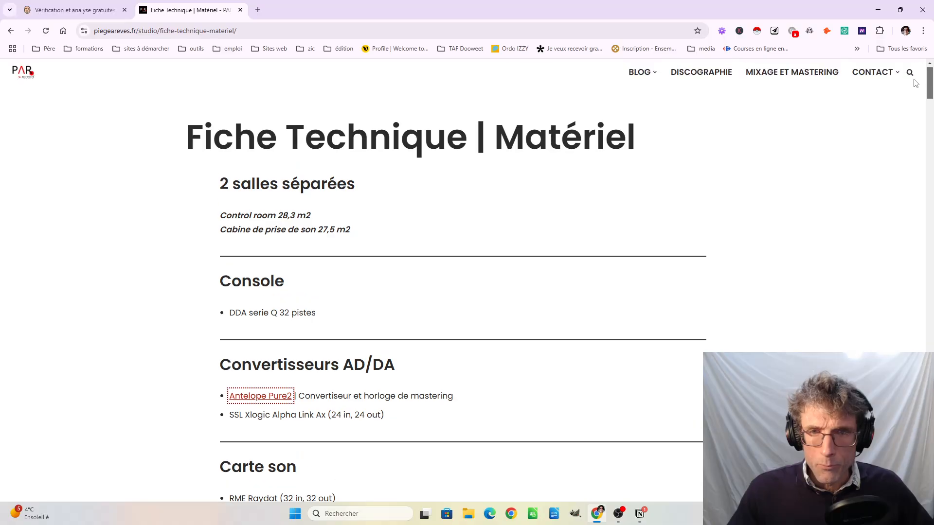
Generate the Fiche Technique page's document outline with Web Developer, examine its heading hierarchy, and close the outline
{"action": "left_click", "coordinate": [722, 31]}
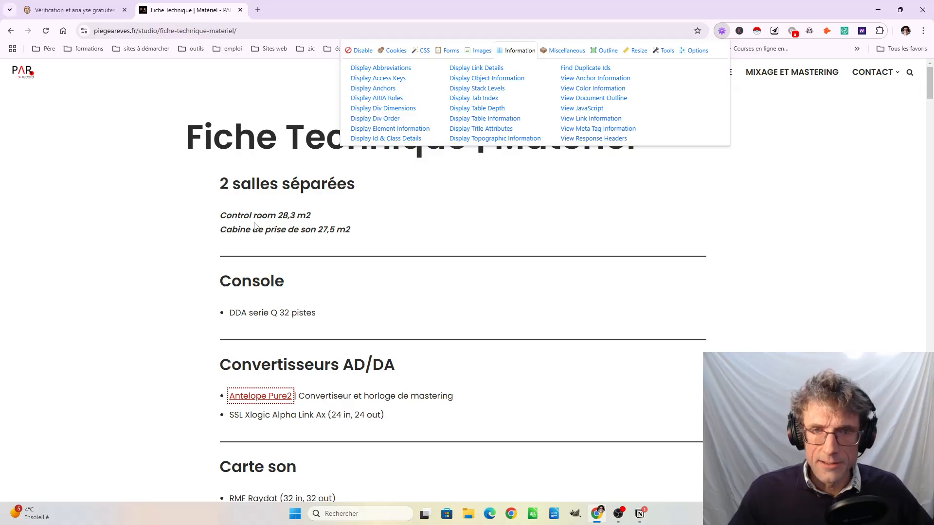
{"action": "left_click", "coordinate": [592, 99]}
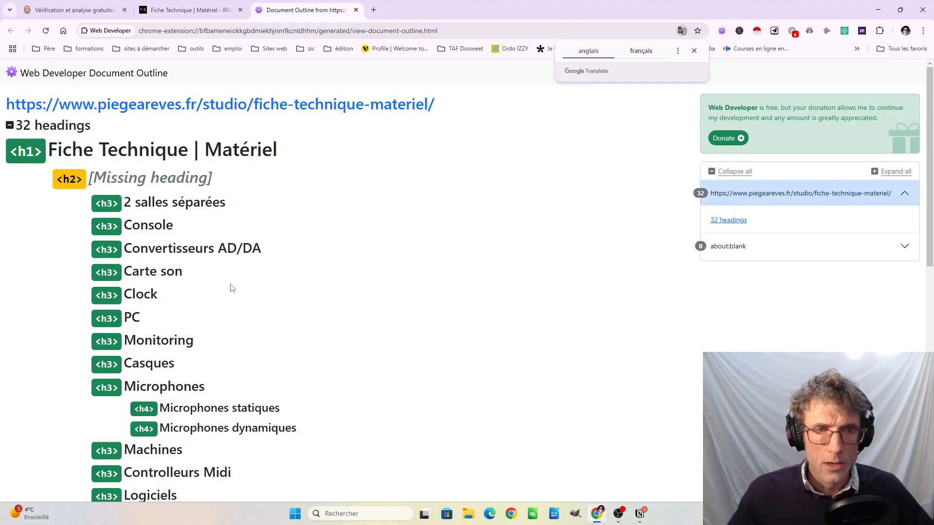
{"action": "scroll", "coordinate": [234, 374], "scroll_direction": "down", "scroll_amount": 3}
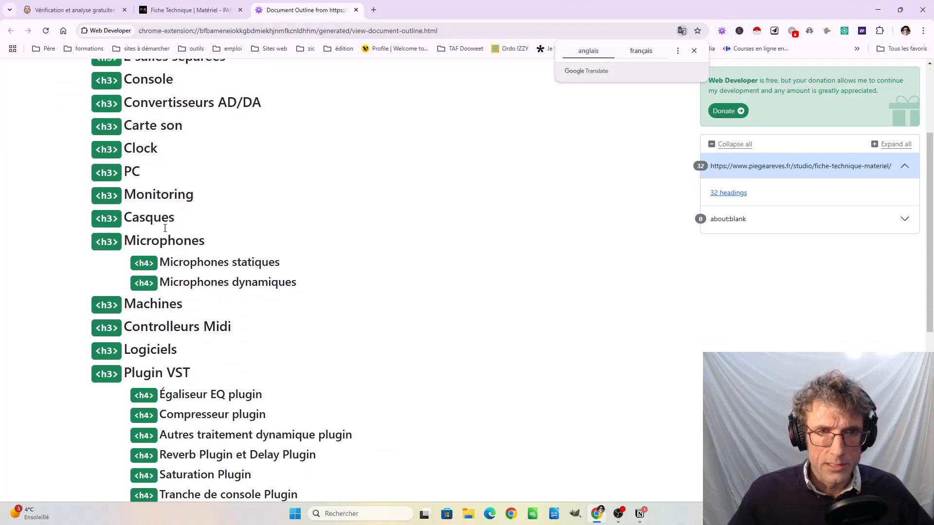
{"action": "scroll", "coordinate": [212, 293], "scroll_direction": "down", "scroll_amount": 3}
{"action": "scroll", "coordinate": [169, 365], "scroll_direction": "down", "scroll_amount": 4}
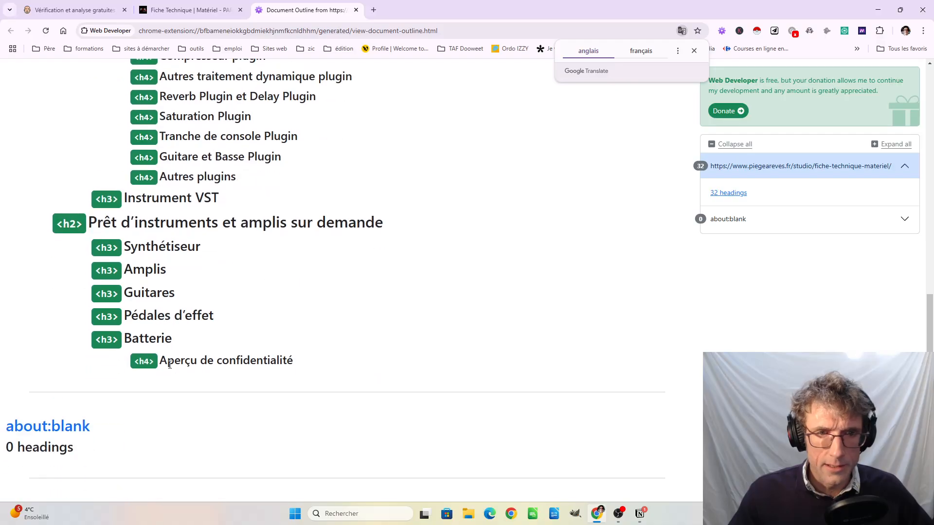
{"action": "scroll", "coordinate": [171, 364], "scroll_direction": "up", "scroll_amount": 10}
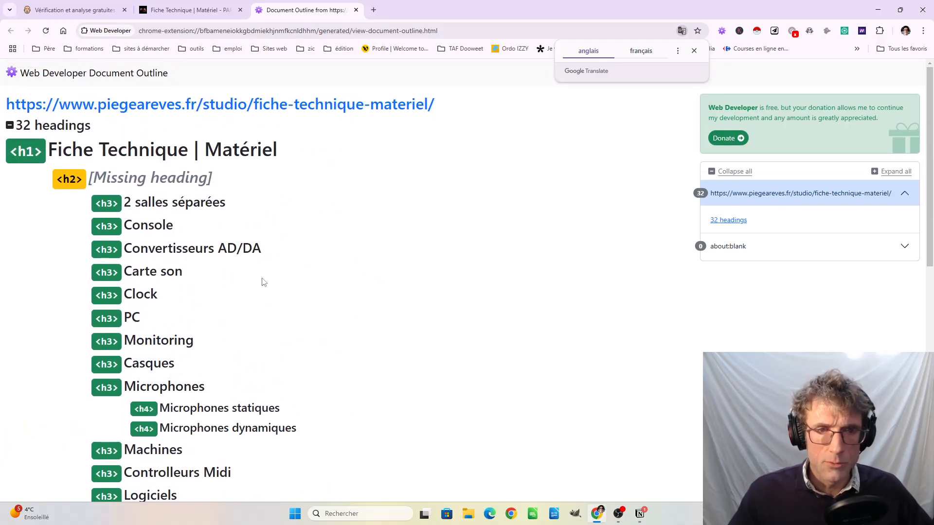
{"action": "left_click", "coordinate": [356, 10]}
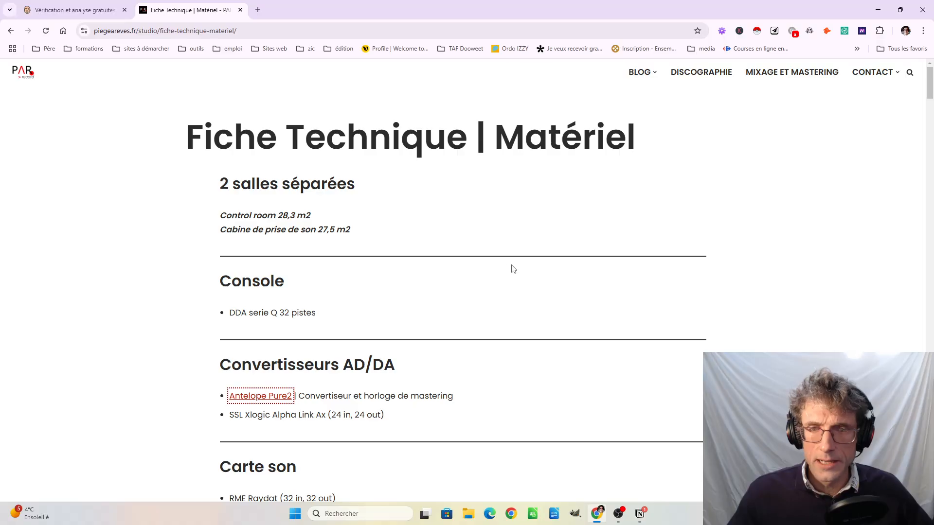
Review the Fiche Technique page again, from the "2 salles séparées" room sizes to the reverb and delay plugins
{"action": "scroll", "coordinate": [501, 273], "scroll_direction": "down", "scroll_amount": 5}
{"action": "scroll", "coordinate": [495, 278], "scroll_direction": "up", "scroll_amount": 5}
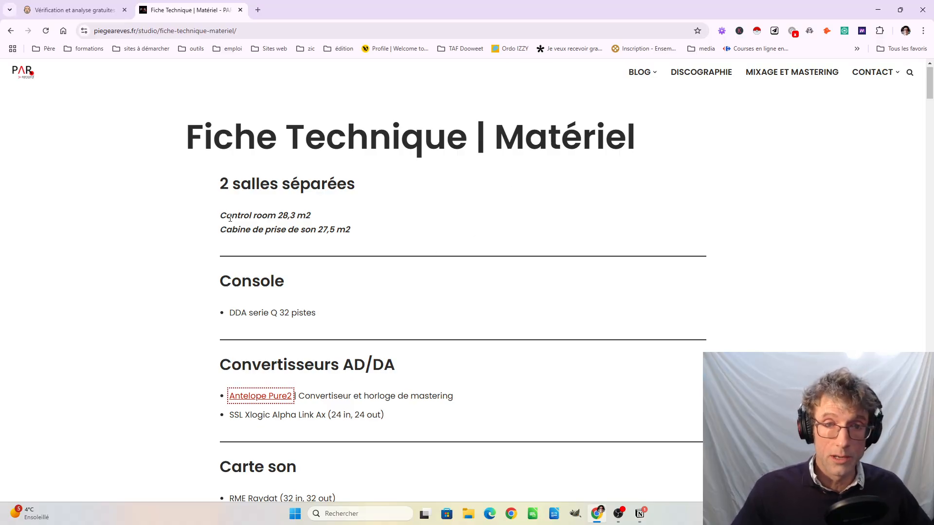
{"action": "left_click_drag", "start_coordinate": [230, 218], "coordinate": [330, 229]}
{"action": "scroll", "coordinate": [343, 337], "scroll_direction": "down", "scroll_amount": 5}
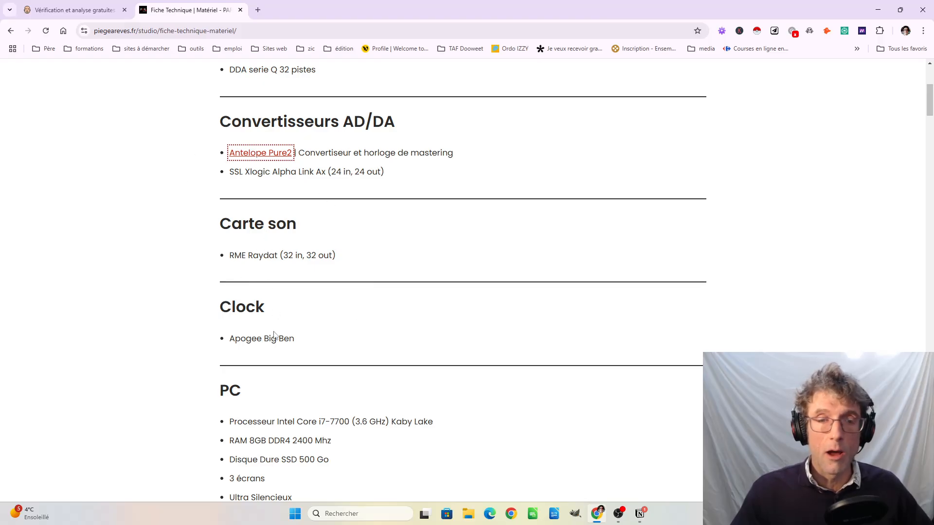
{"action": "scroll", "coordinate": [406, 492], "scroll_direction": "down", "scroll_amount": 12}
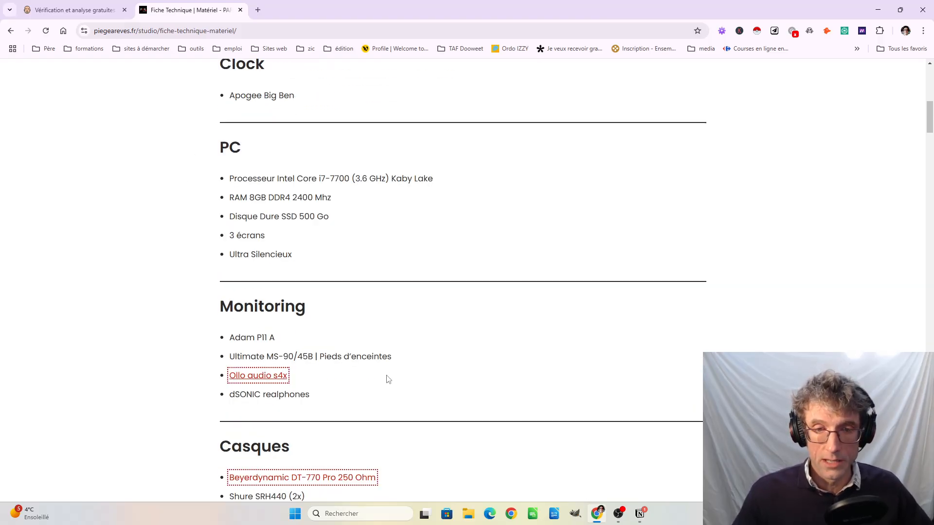
{"action": "scroll", "coordinate": [433, 298], "scroll_direction": "down", "scroll_amount": 2}
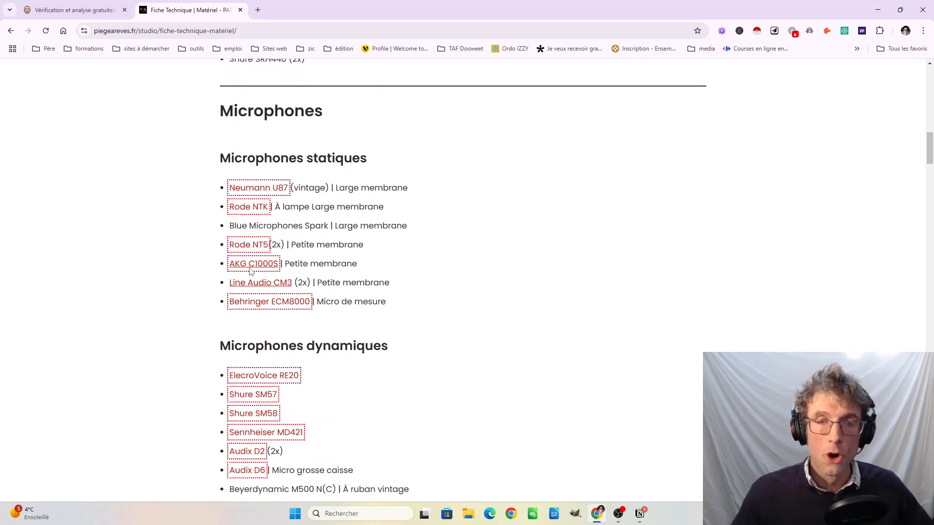
{"action": "scroll", "coordinate": [369, 371], "scroll_direction": "down", "scroll_amount": 11}
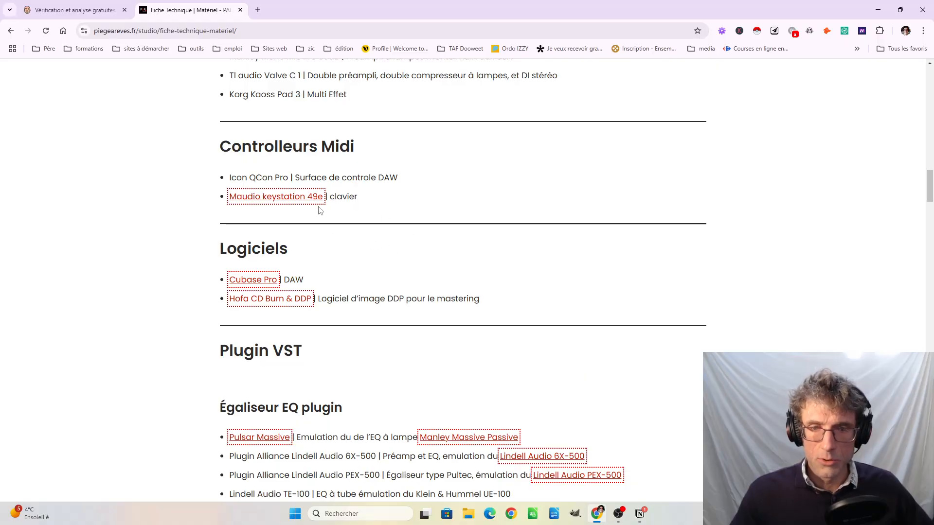
{"action": "scroll", "coordinate": [424, 268], "scroll_direction": "down", "scroll_amount": 6}
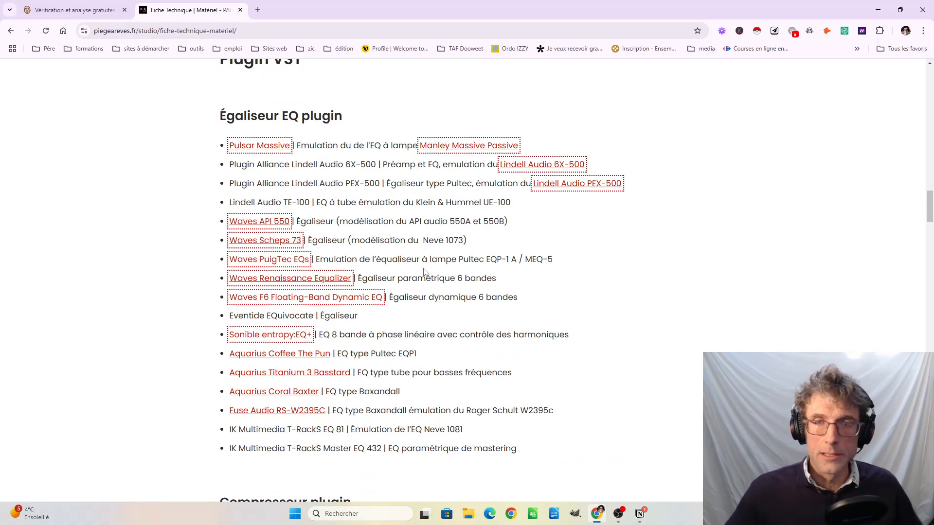
{"action": "scroll", "coordinate": [568, 229], "scroll_direction": "down", "scroll_amount": 20}
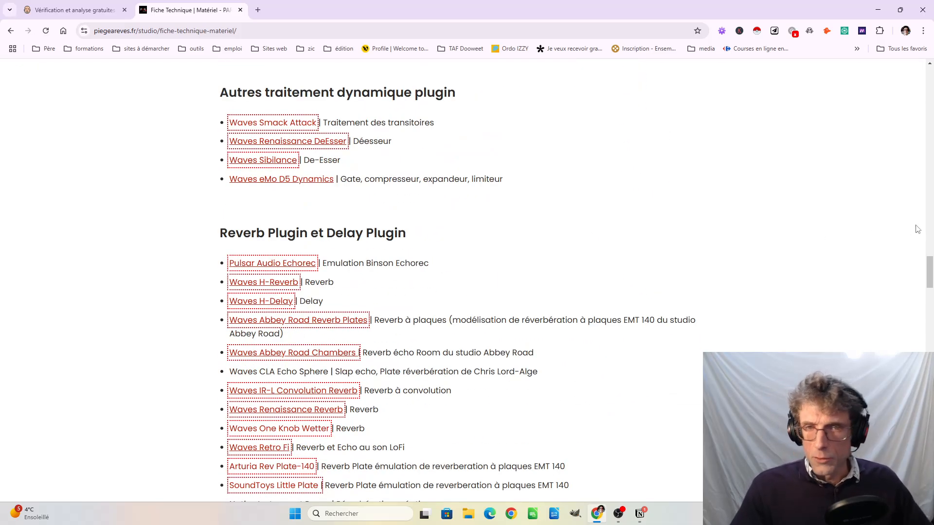
{"action": "left_click_drag", "start_coordinate": [930, 267], "coordinate": [930, 73]}
{"action": "left_click", "coordinate": [365, 207]}
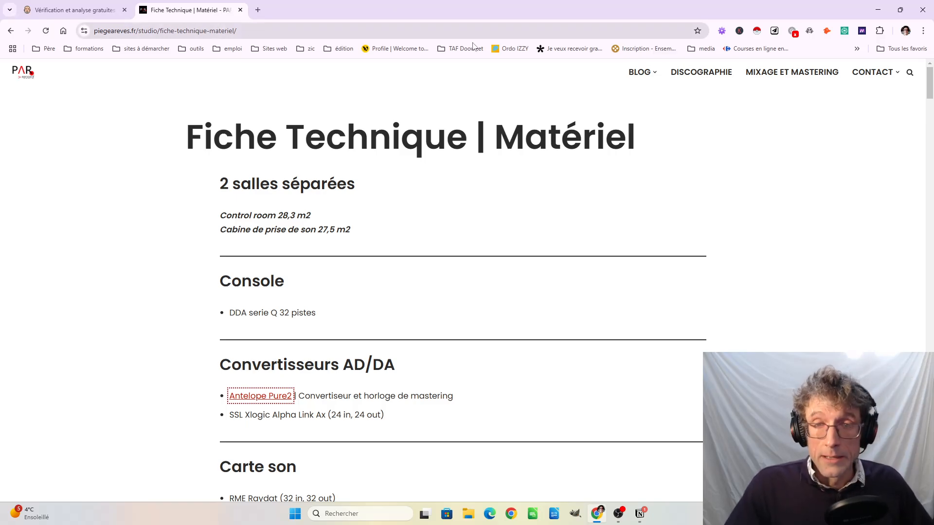
Highlight the word "Matériel" in the Fiche Technique page title
{"action": "left_click_drag", "start_coordinate": [505, 144], "coordinate": [641, 147]}
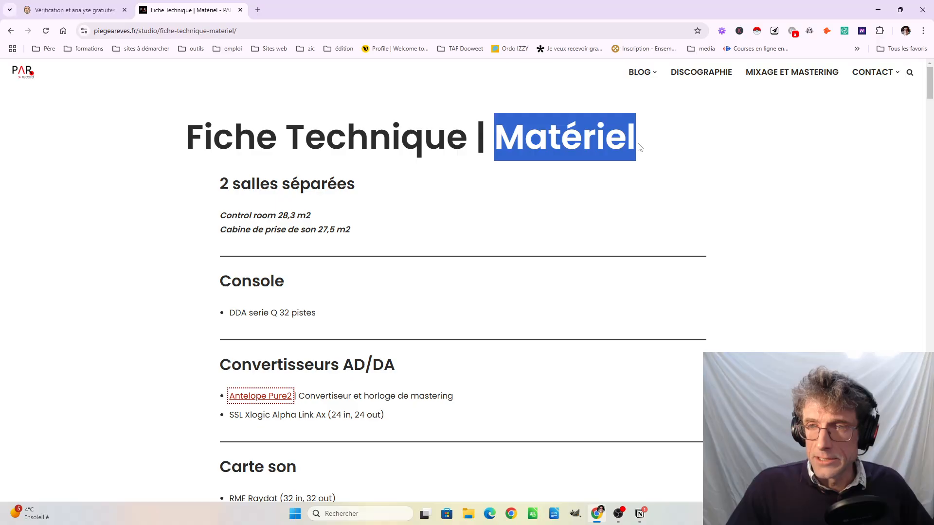
{"action": "double_click", "coordinate": [562, 146]}
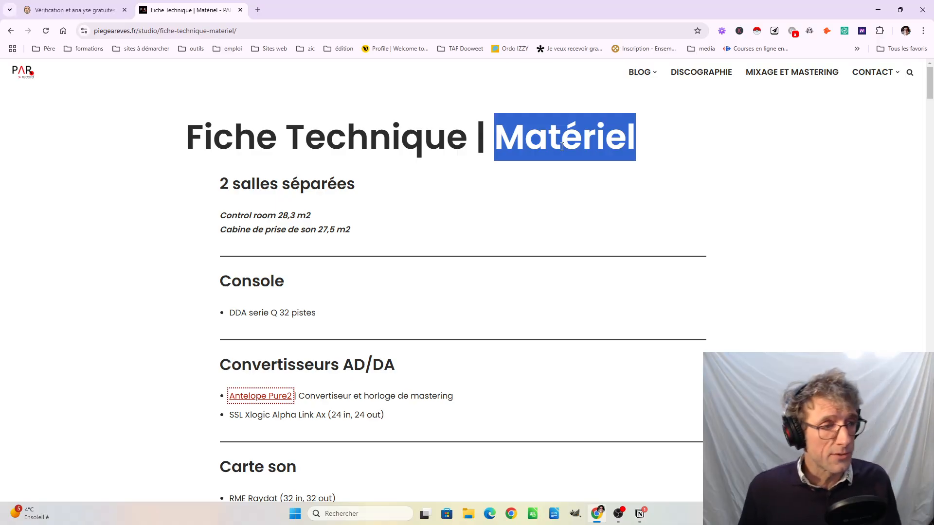
{"action": "left_click_drag", "start_coordinate": [495, 139], "coordinate": [642, 135]}
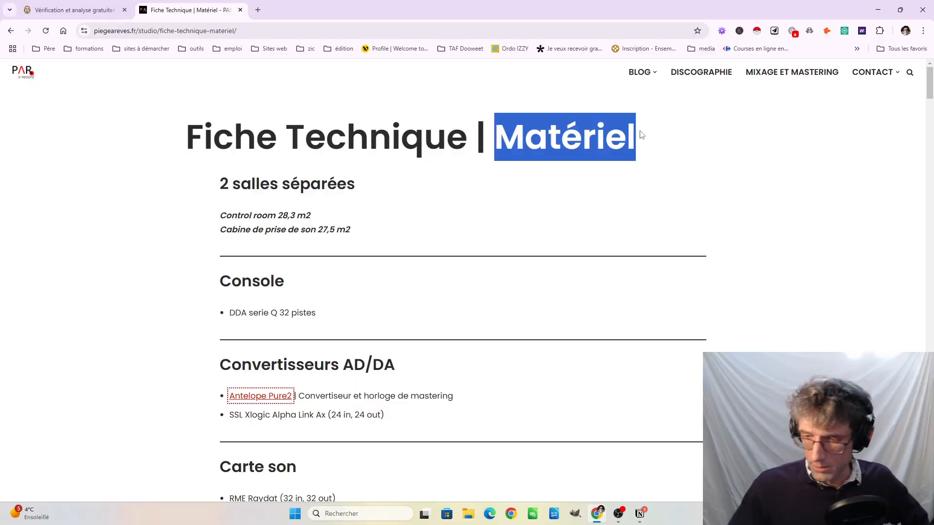
{"action": "left_click", "coordinate": [599, 129]}
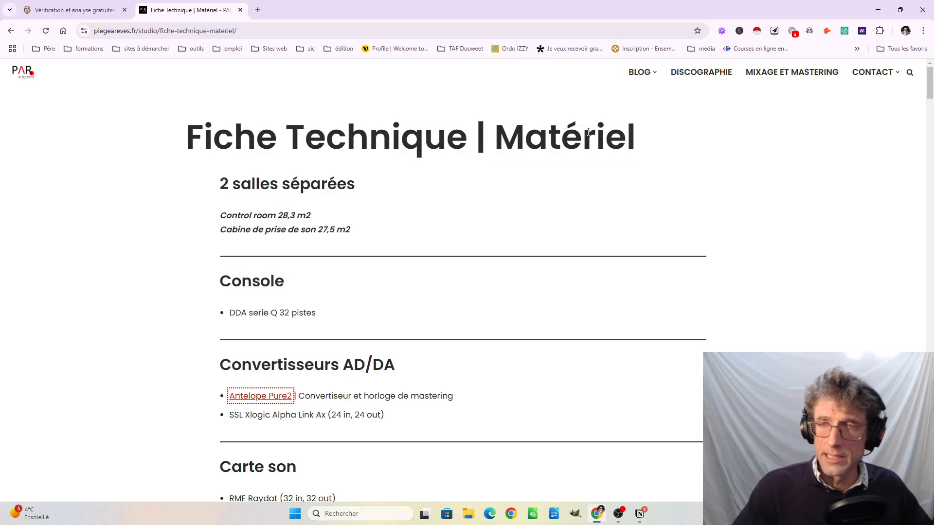
{"action": "double_click", "coordinate": [588, 131]}
{"action": "left_click", "coordinate": [504, 168]}
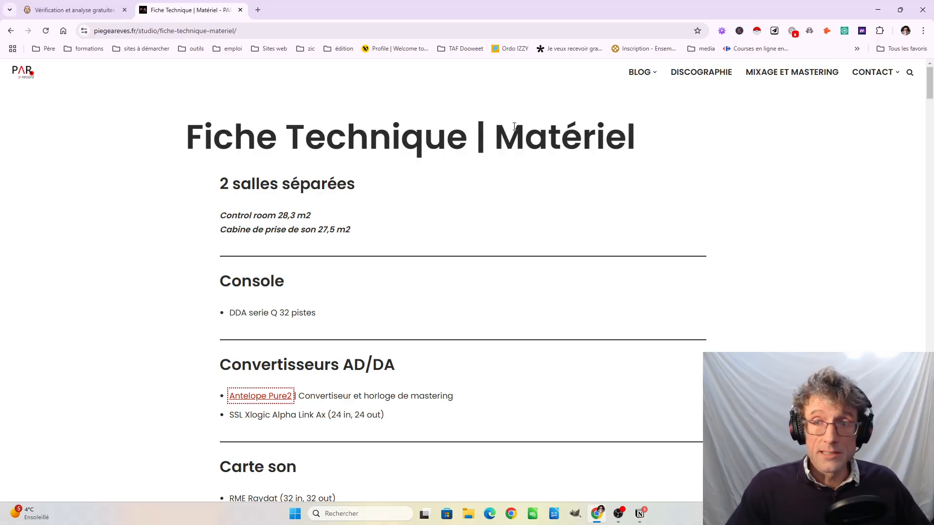
{"action": "left_click_drag", "start_coordinate": [500, 131], "coordinate": [644, 142]}
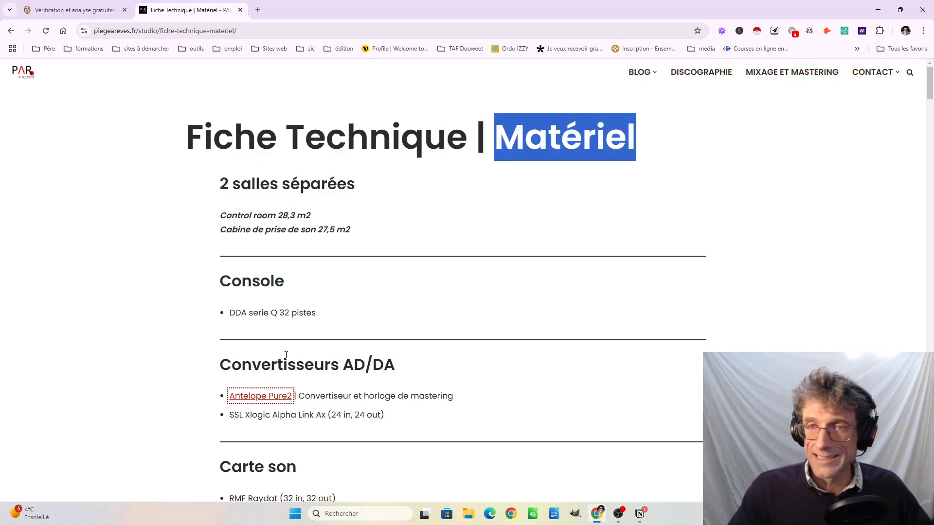
Open the blog's Mixage audio et Mastering category and look through its articles down to the footer
{"action": "mouse_move", "coordinate": [873, 73]}
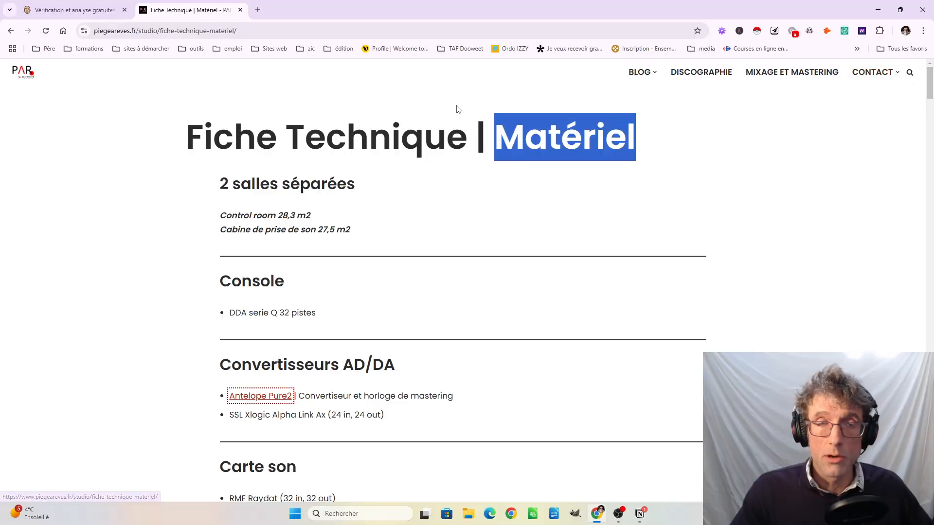
{"action": "left_click", "coordinate": [649, 77]}
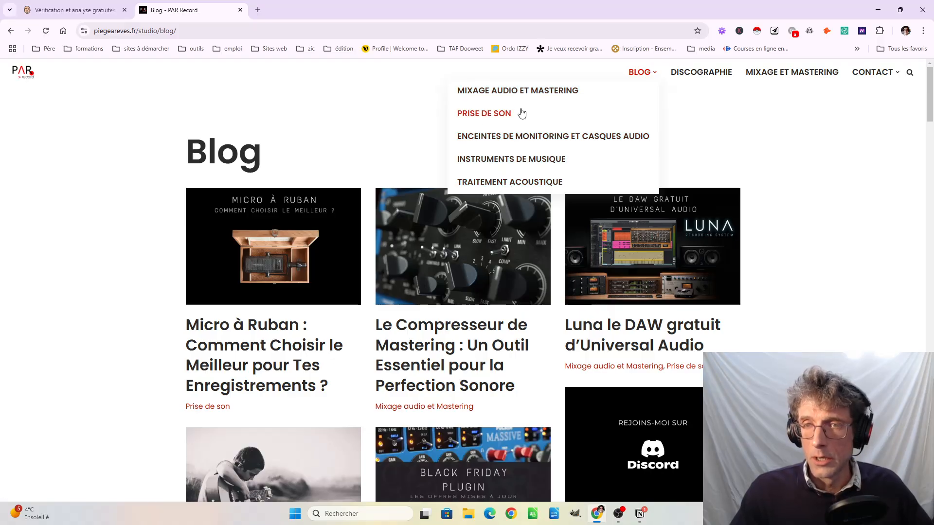
{"action": "mouse_move", "coordinate": [641, 72]}
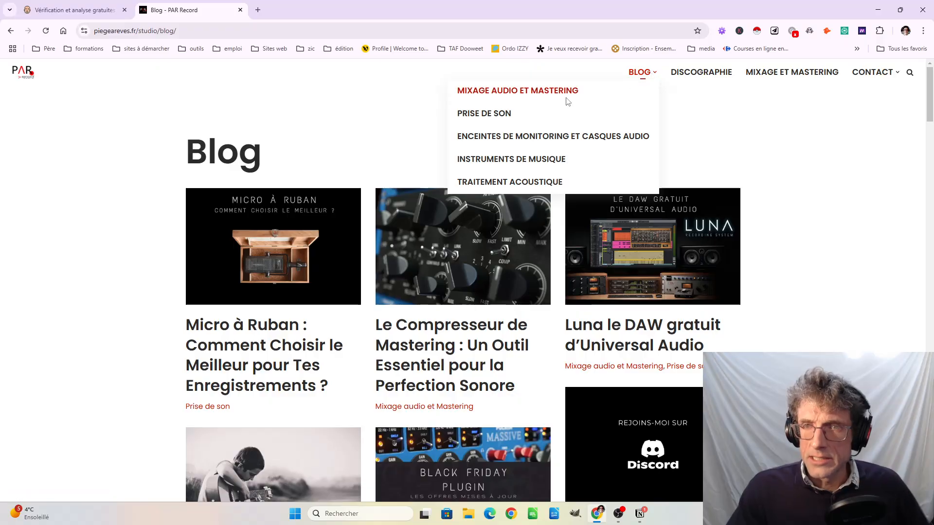
{"action": "left_click", "coordinate": [535, 96]}
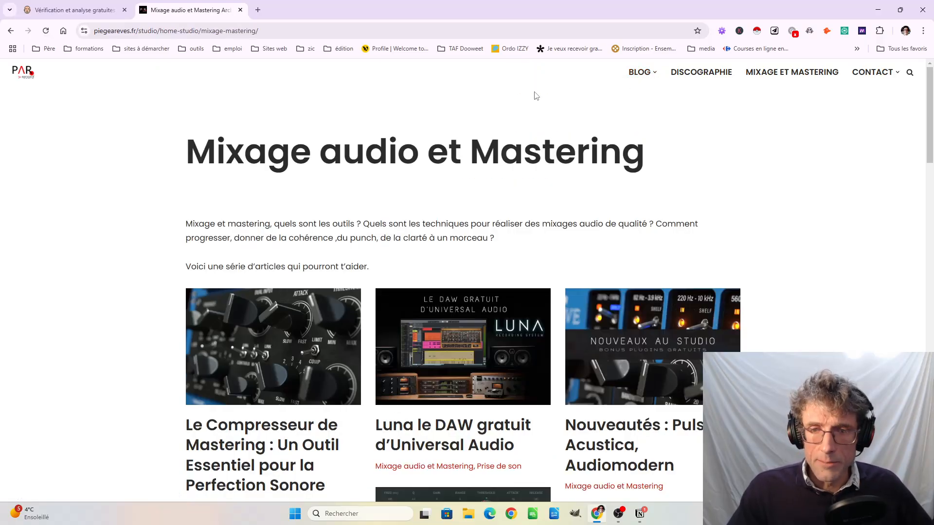
{"action": "scroll", "coordinate": [535, 97], "scroll_direction": "down", "scroll_amount": 20}
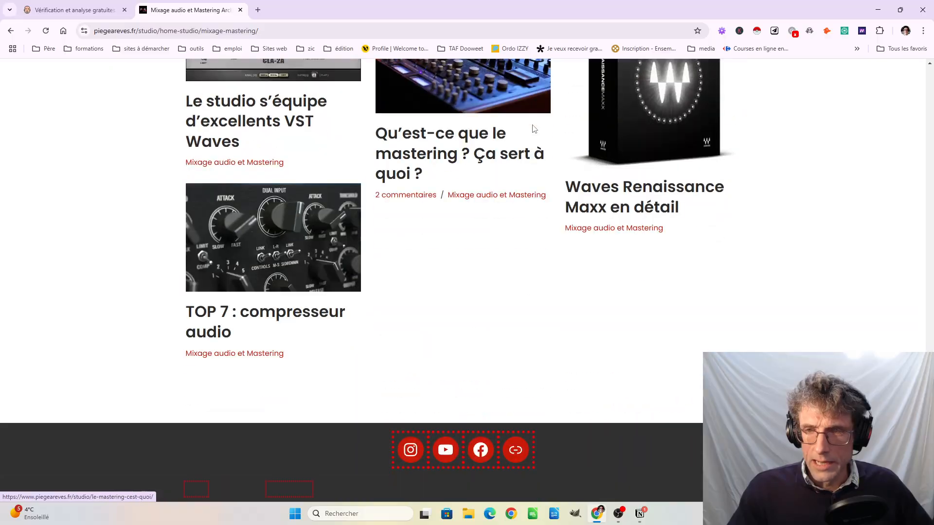
{"action": "scroll", "coordinate": [534, 136], "scroll_direction": "up", "scroll_amount": 20}
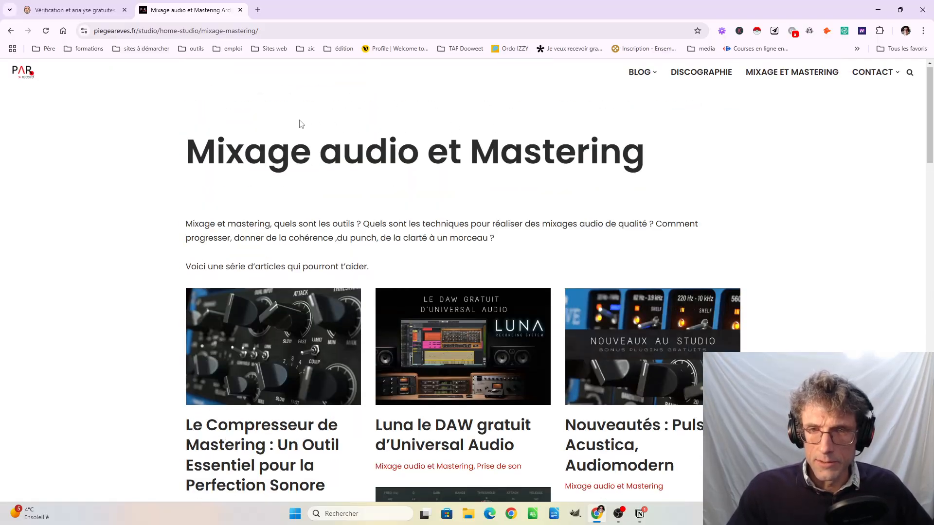
Highlight the introduction text of the Mixage audio et Mastering category, clear the highlight, and examine the article grid below
{"action": "left_click_drag", "start_coordinate": [187, 228], "coordinate": [375, 259]}
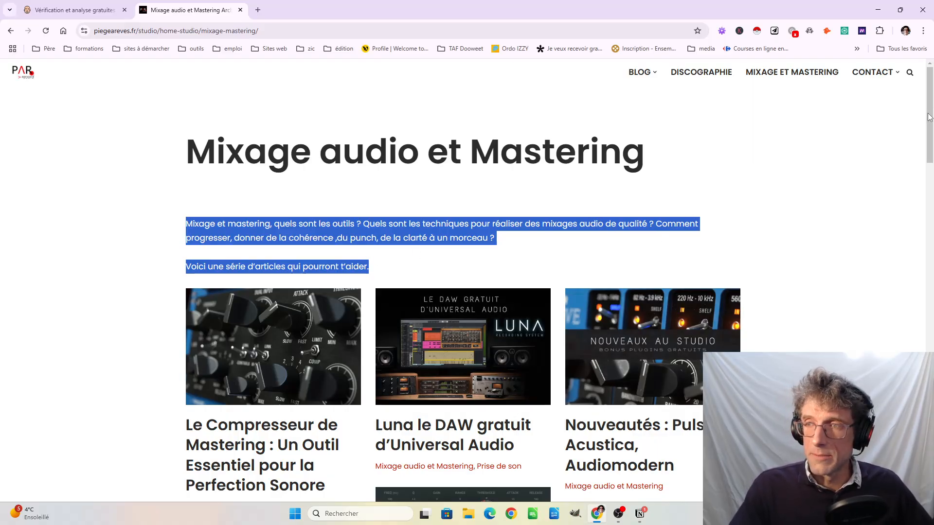
{"action": "left_click_drag", "start_coordinate": [929, 117], "coordinate": [929, 423]}
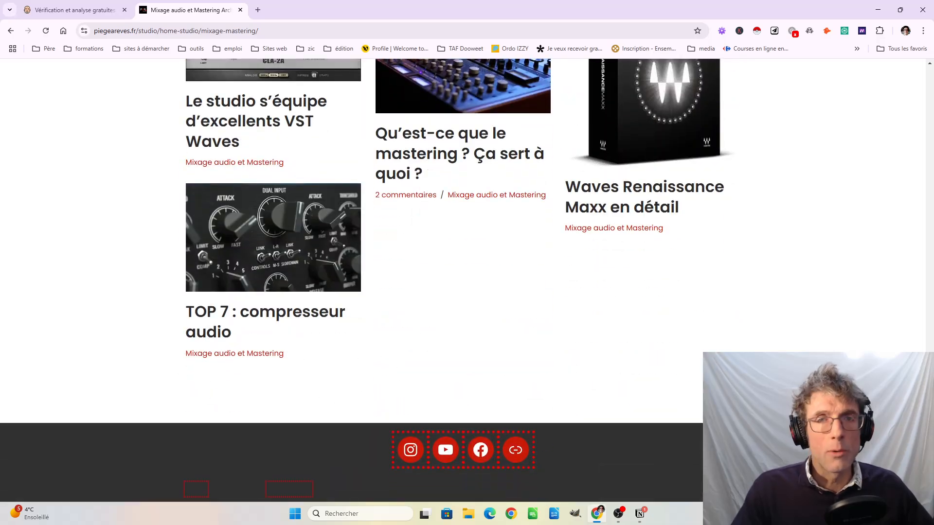
{"action": "scroll", "coordinate": [156, 218], "scroll_direction": "up", "scroll_amount": 20}
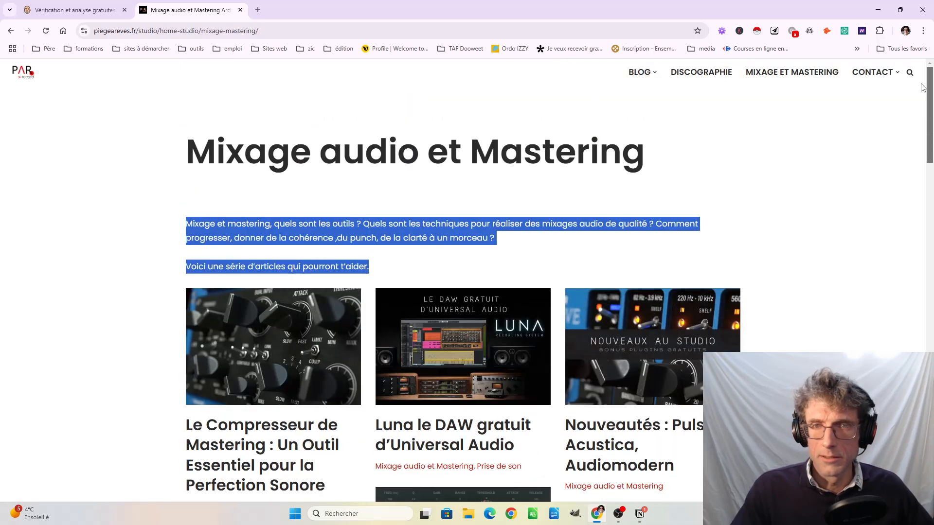
{"action": "left_click", "coordinate": [403, 229]}
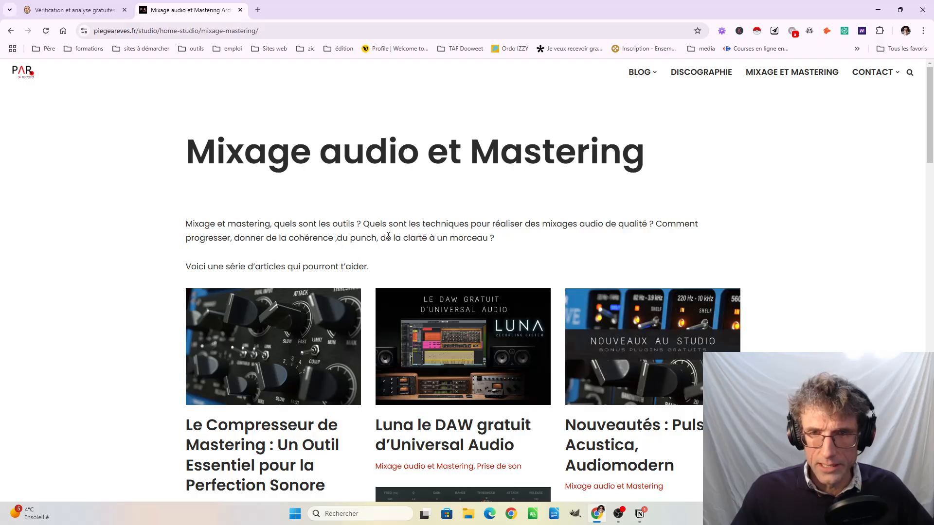
{"action": "scroll", "coordinate": [380, 224], "scroll_direction": "down", "scroll_amount": 3}
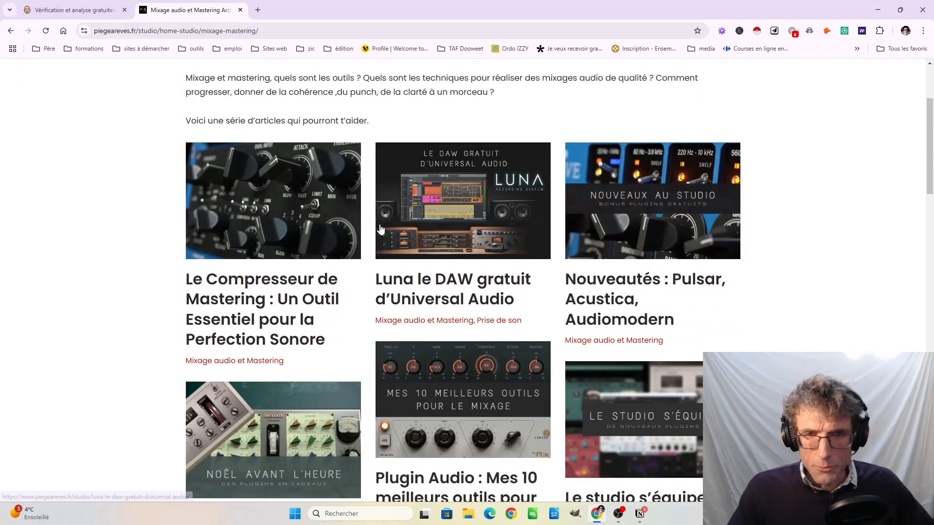
Generate the document outline of the Mixage audio et Mastering category page, examine its heading hierarchy, and close the outline
{"action": "scroll", "coordinate": [381, 227], "scroll_direction": "down", "scroll_amount": 3}
{"action": "scroll", "coordinate": [381, 226], "scroll_direction": "up", "scroll_amount": 6}
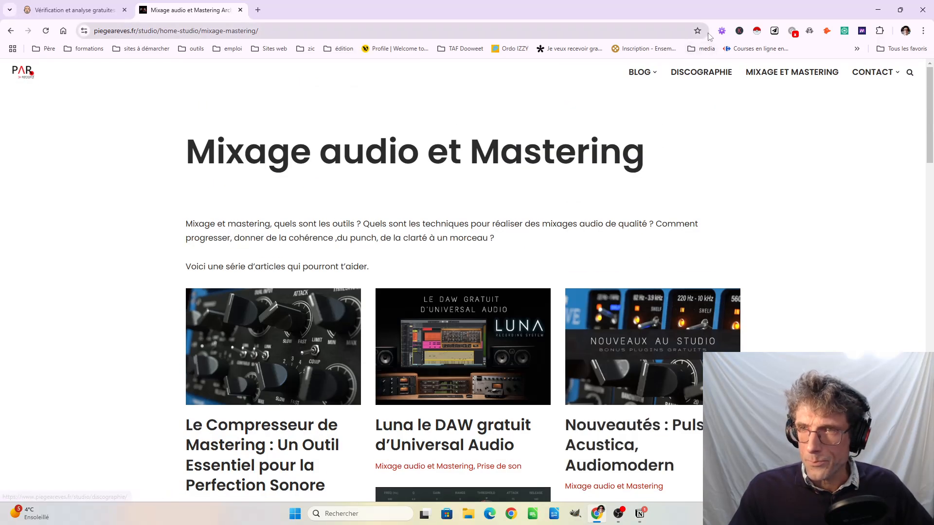
{"action": "left_click", "coordinate": [722, 32]}
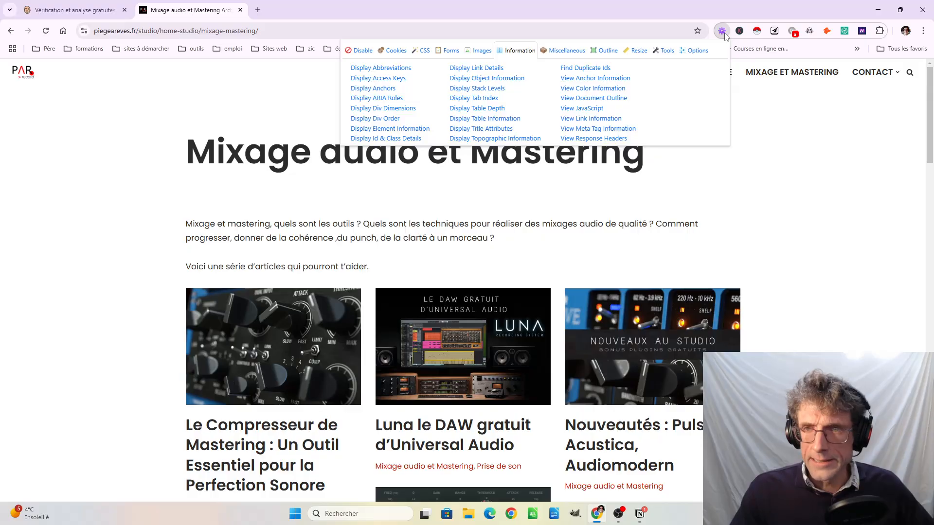
{"action": "left_click", "coordinate": [592, 98]}
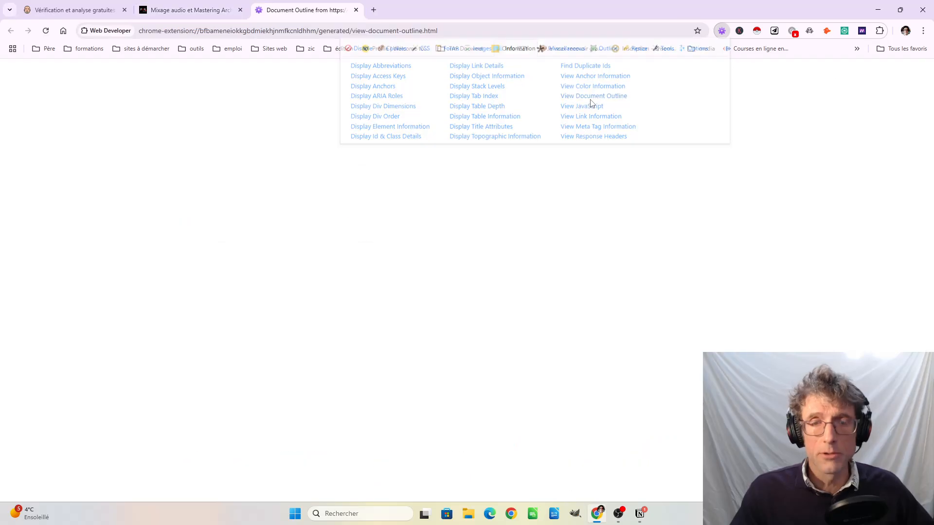
{"action": "left_click_drag", "start_coordinate": [96, 203], "coordinate": [285, 483]}
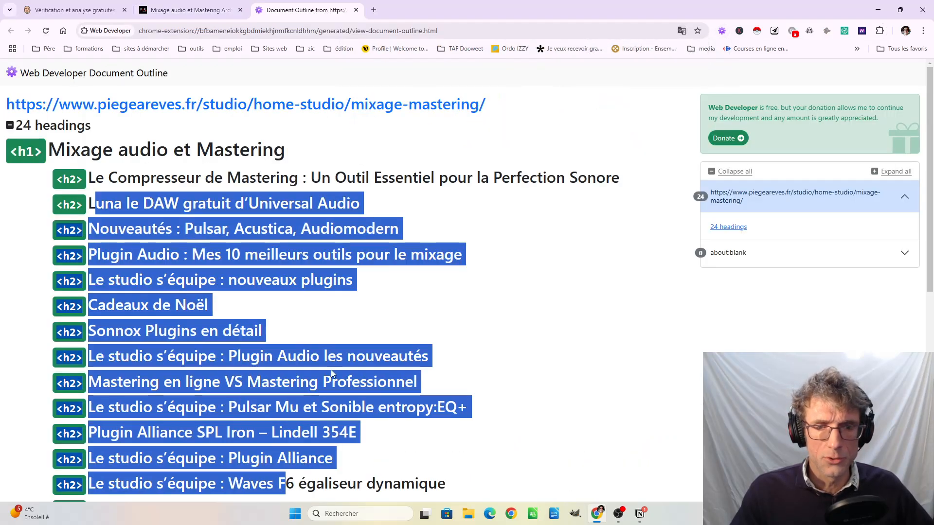
{"action": "scroll", "coordinate": [331, 369], "scroll_direction": "down", "scroll_amount": 5}
{"action": "scroll", "coordinate": [333, 371], "scroll_direction": "up", "scroll_amount": 5}
{"action": "left_click", "coordinate": [325, 329]}
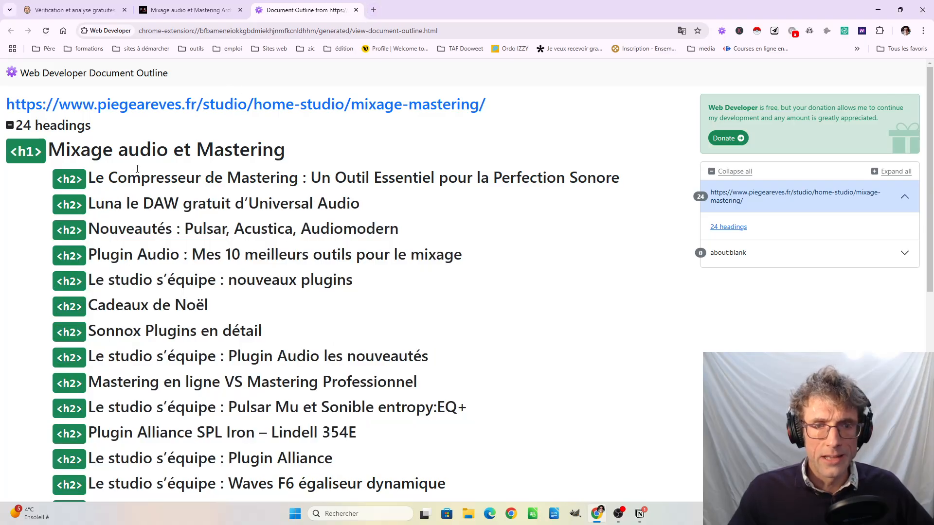
{"action": "left_click", "coordinate": [356, 10]}
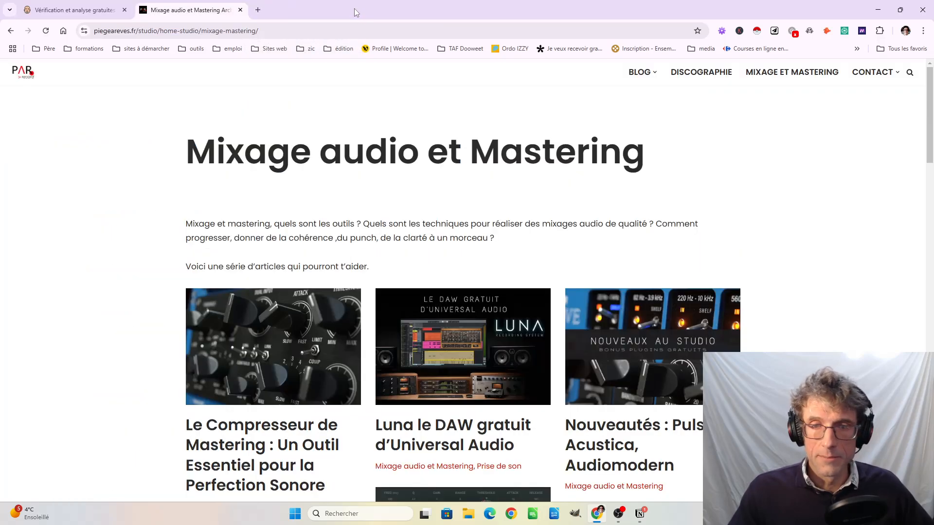
Open the article "Le Compresseur de Mastering : Un Outil Essentiel pour la Perfection Sonore" from the category page
{"action": "scroll", "coordinate": [529, 322], "scroll_direction": "down", "scroll_amount": 5}
{"action": "scroll", "coordinate": [529, 322], "scroll_direction": "up", "scroll_amount": 7}
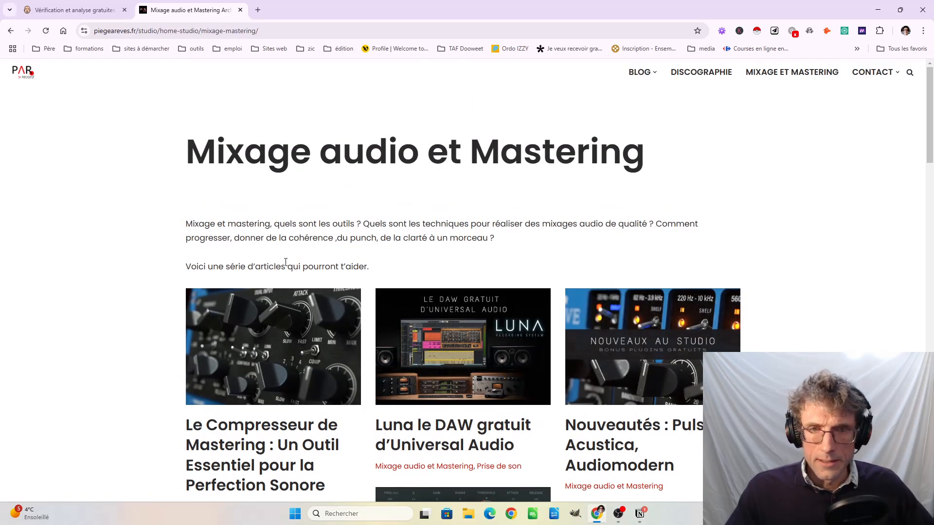
{"action": "left_click", "coordinate": [273, 438]}
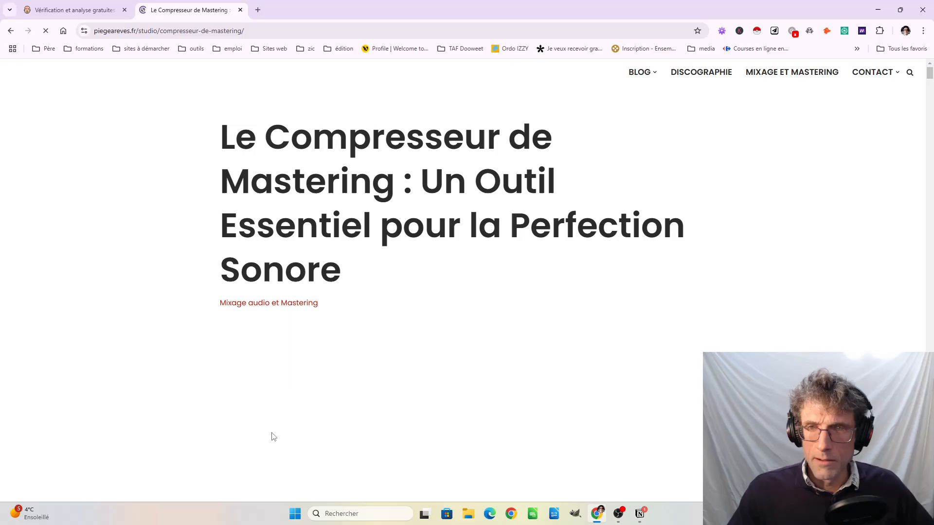
Generate the document outline of the mastering compressor article, examine its headings including the missing levels, and close the outline
{"action": "left_click", "coordinate": [722, 31]}
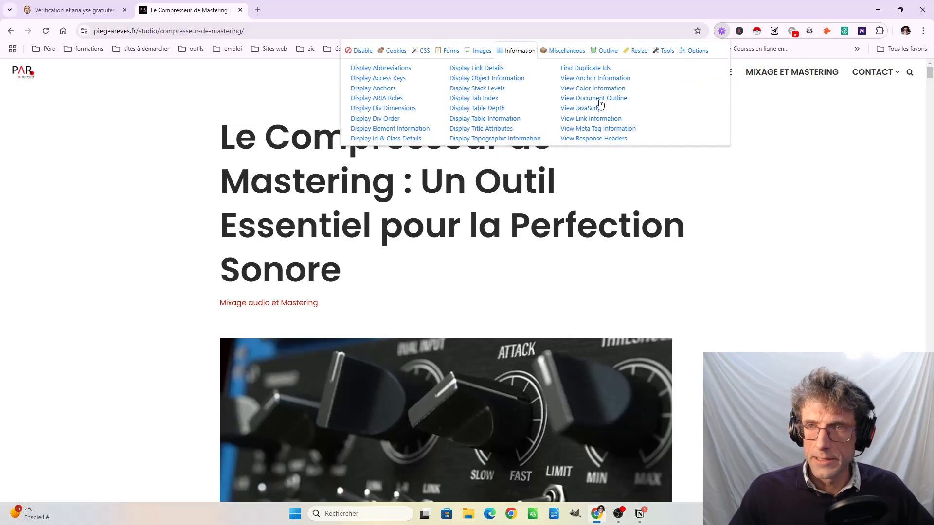
{"action": "left_click", "coordinate": [597, 98]}
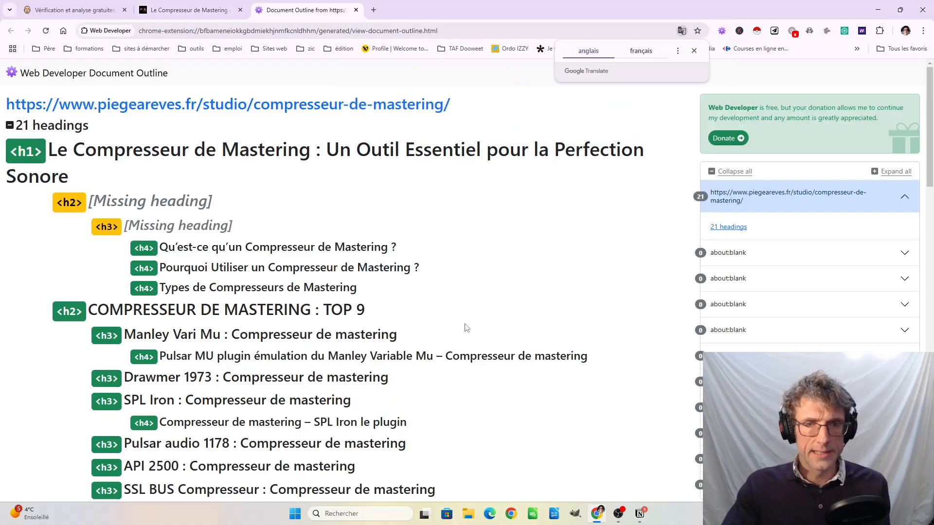
{"action": "scroll", "coordinate": [217, 302], "scroll_direction": "down", "scroll_amount": 5}
{"action": "scroll", "coordinate": [217, 301], "scroll_direction": "up", "scroll_amount": 4}
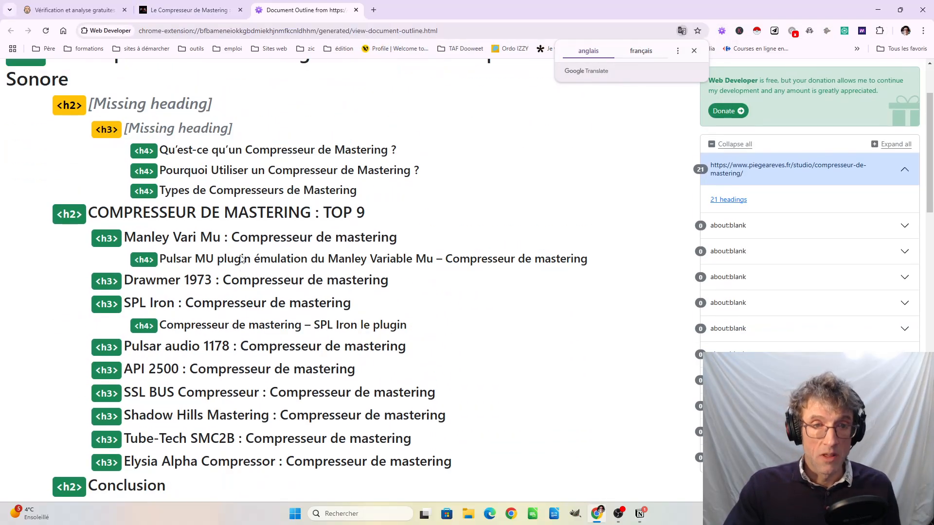
{"action": "left_click_drag", "start_coordinate": [125, 103], "coordinate": [220, 128]}
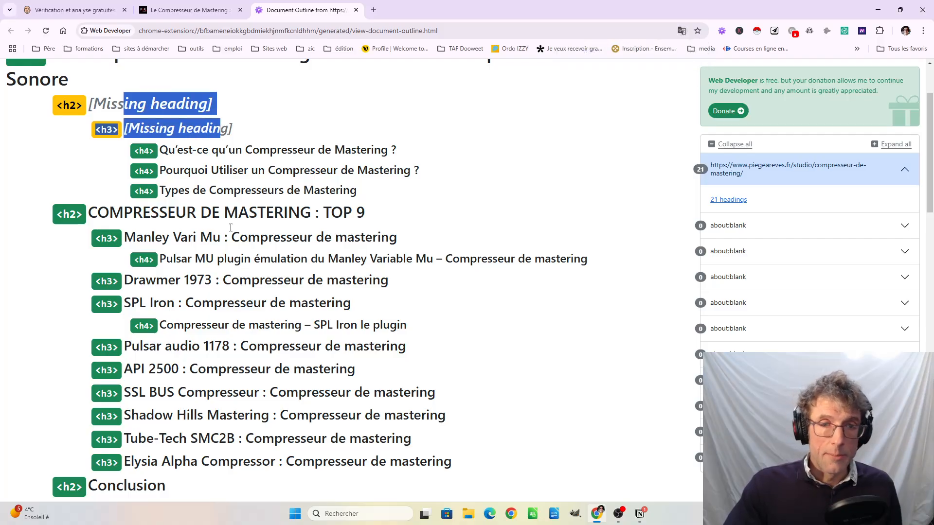
{"action": "scroll", "coordinate": [234, 238], "scroll_direction": "down", "scroll_amount": 5}
{"action": "scroll", "coordinate": [234, 238], "scroll_direction": "up", "scroll_amount": 6}
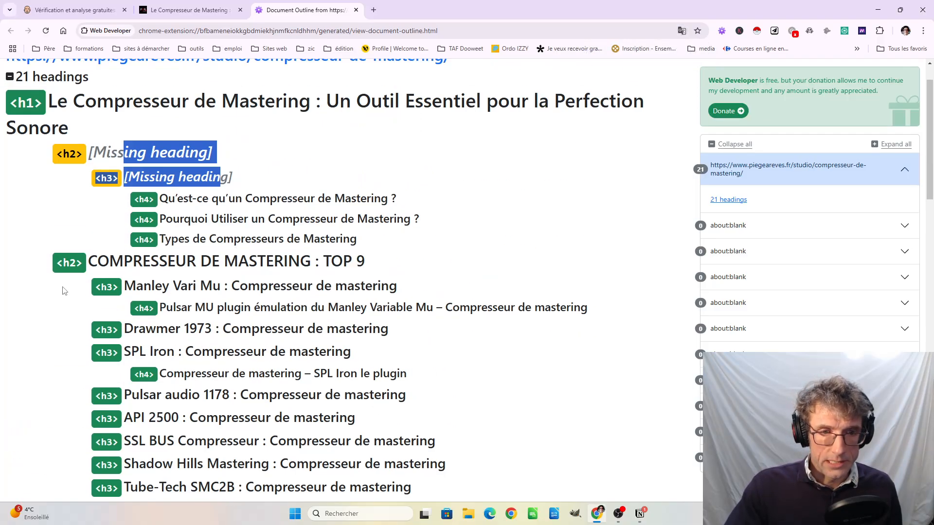
{"action": "left_click", "coordinate": [357, 10]}
Examine the article's table of contents and follow its entry to the SSL BUS Compresseur section
{"action": "scroll", "coordinate": [466, 291], "scroll_direction": "down", "scroll_amount": 10}
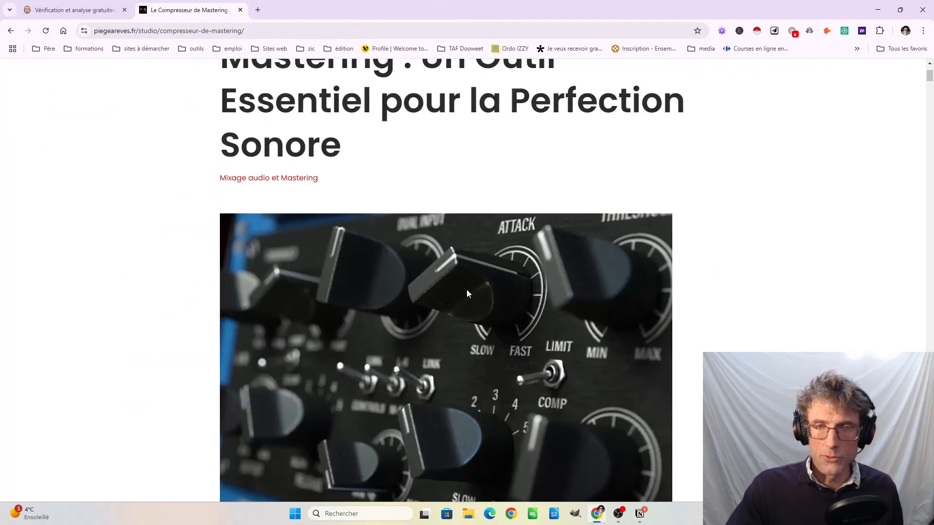
{"action": "scroll", "coordinate": [467, 294], "scroll_direction": "down", "scroll_amount": 4}
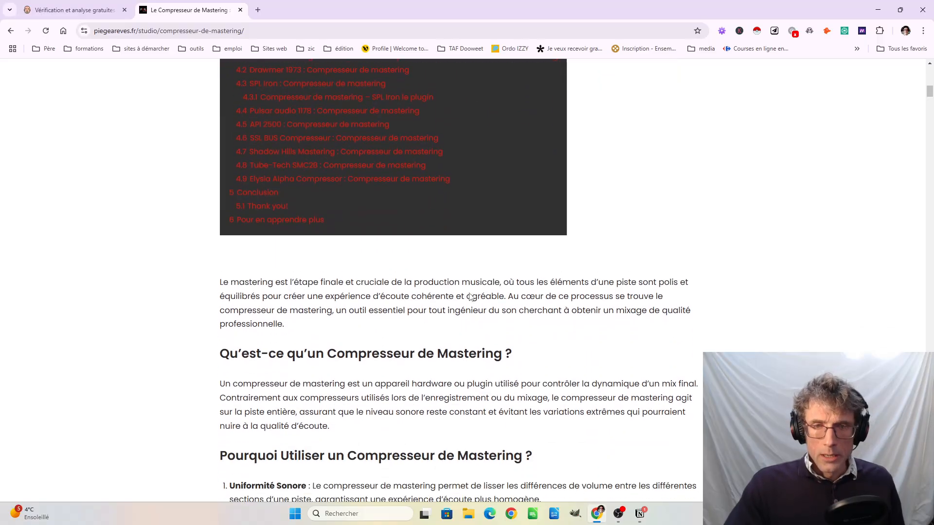
{"action": "scroll", "coordinate": [473, 290], "scroll_direction": "up", "scroll_amount": 4}
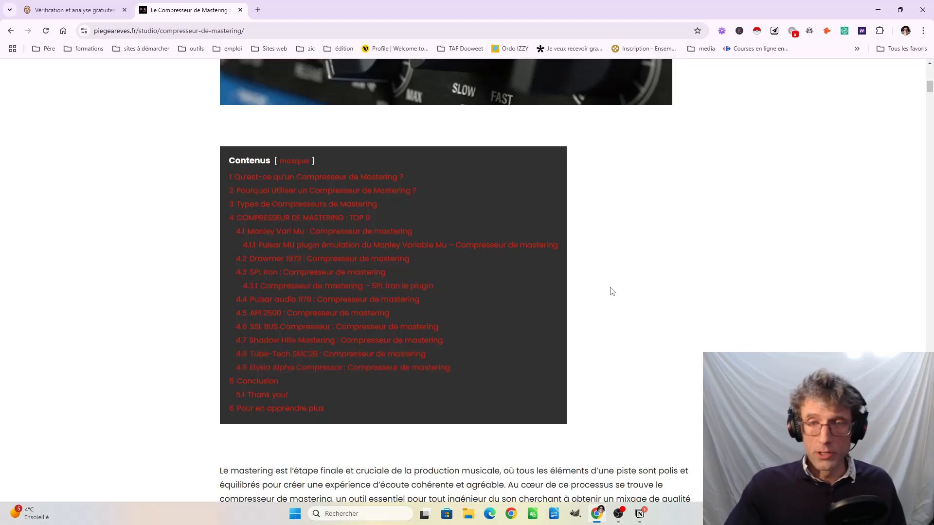
{"action": "scroll", "coordinate": [611, 291], "scroll_direction": "down", "scroll_amount": 2}
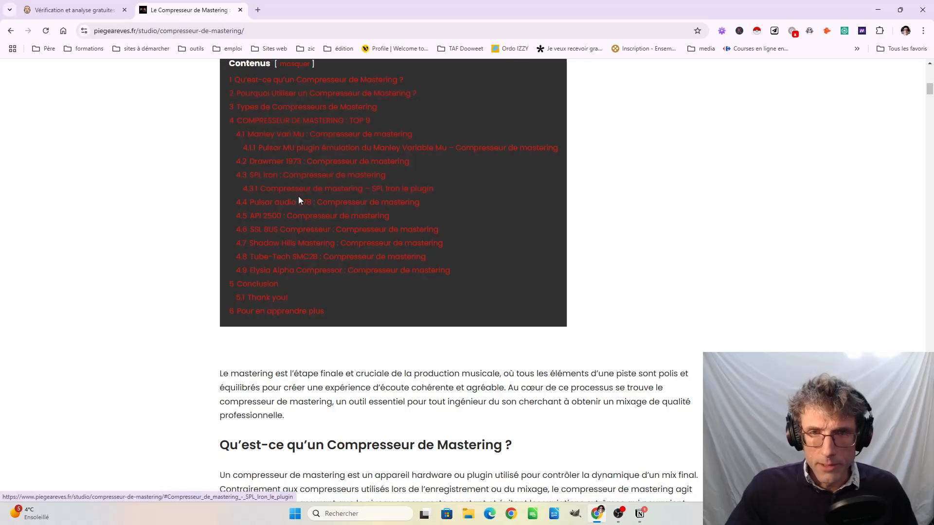
{"action": "scroll", "coordinate": [362, 367], "scroll_direction": "up", "scroll_amount": 2}
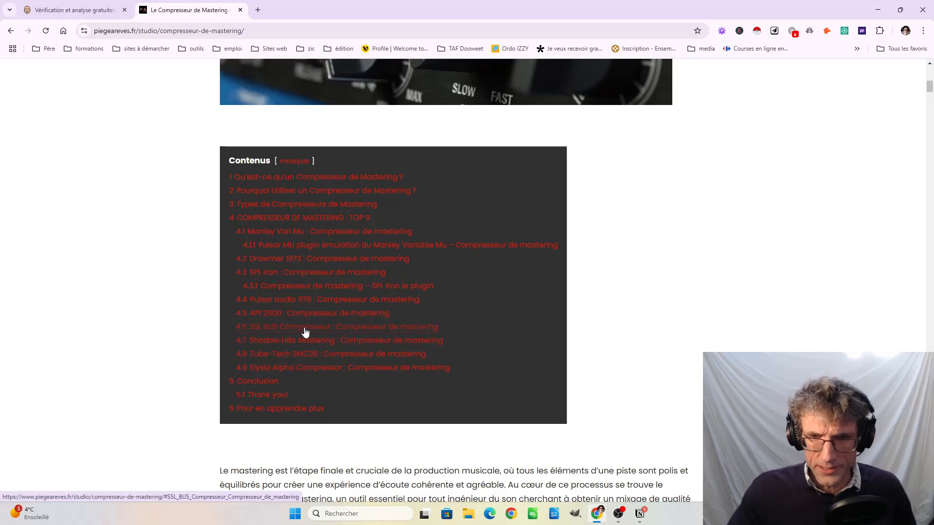
{"action": "left_click", "coordinate": [337, 334]}
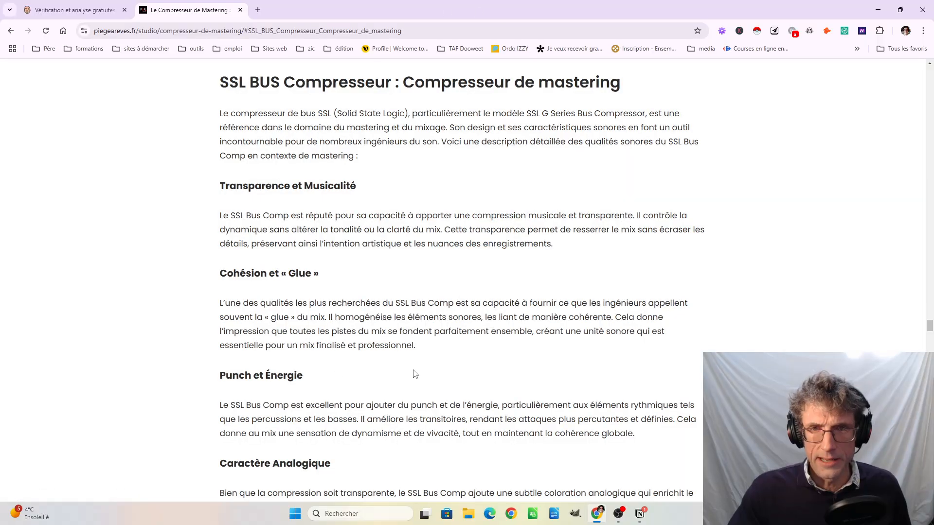
Return to the start of the article and examine its introductory sections on mastering compressors and the related article links
{"action": "scroll", "coordinate": [415, 374], "scroll_direction": "up", "scroll_amount": 20}
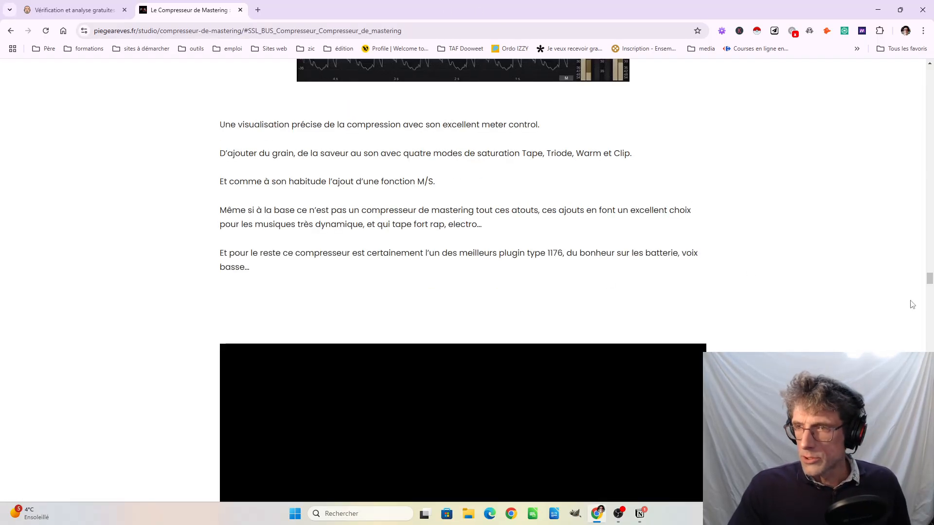
{"action": "scroll", "coordinate": [912, 305], "scroll_direction": "up", "scroll_amount": 15}
{"action": "scroll", "coordinate": [666, 291], "scroll_direction": "down", "scroll_amount": 6}
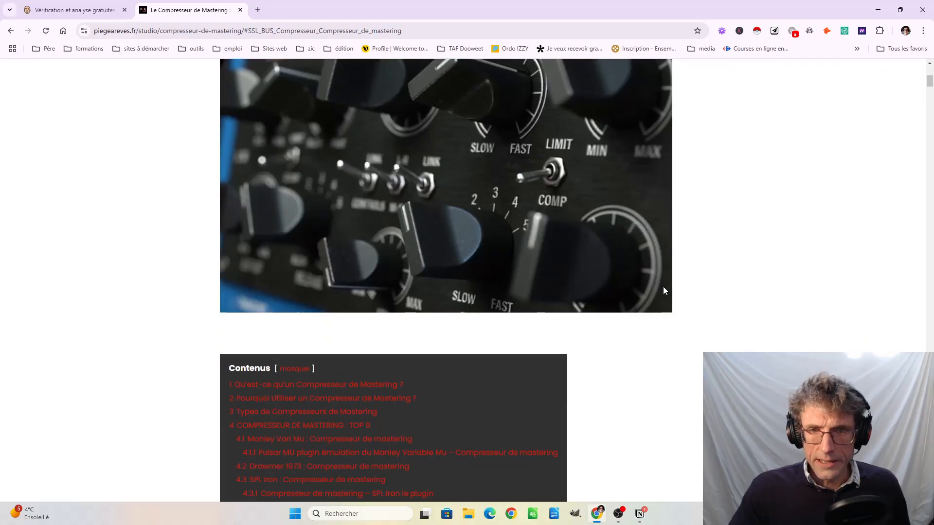
{"action": "scroll", "coordinate": [664, 290], "scroll_direction": "down", "scroll_amount": 10}
{"action": "scroll", "coordinate": [665, 291], "scroll_direction": "down", "scroll_amount": 4}
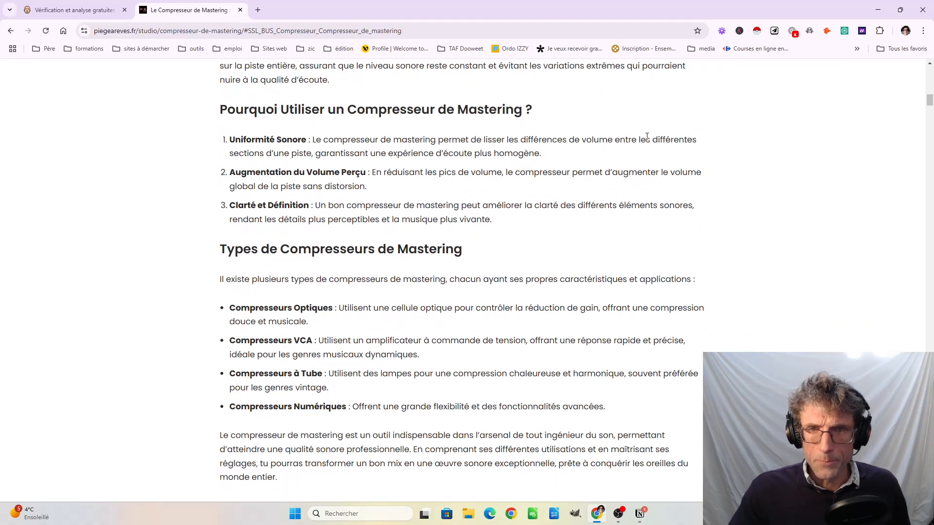
{"action": "scroll", "coordinate": [357, 186], "scroll_direction": "down", "scroll_amount": 2}
{"action": "scroll", "coordinate": [343, 124], "scroll_direction": "up", "scroll_amount": 4}
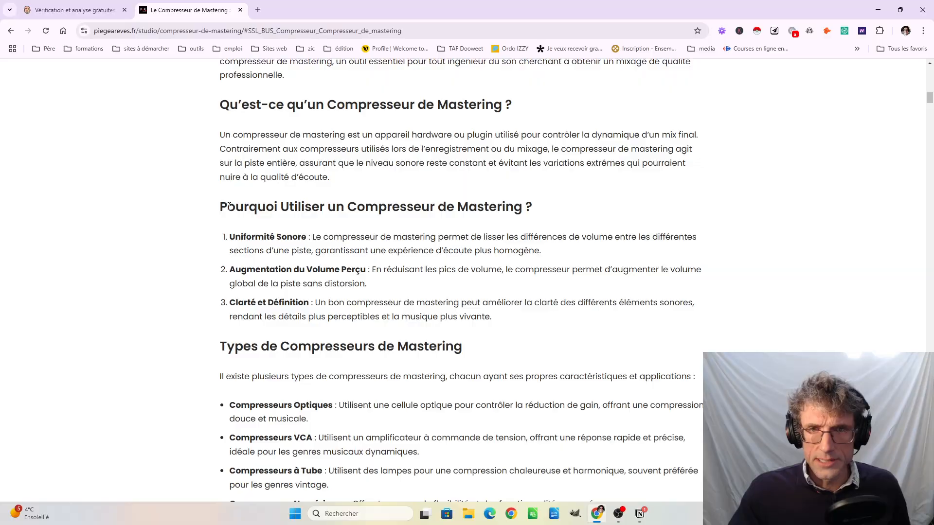
{"action": "scroll", "coordinate": [229, 206], "scroll_direction": "down", "scroll_amount": 5}
{"action": "scroll", "coordinate": [602, 225], "scroll_direction": "down", "scroll_amount": 5}
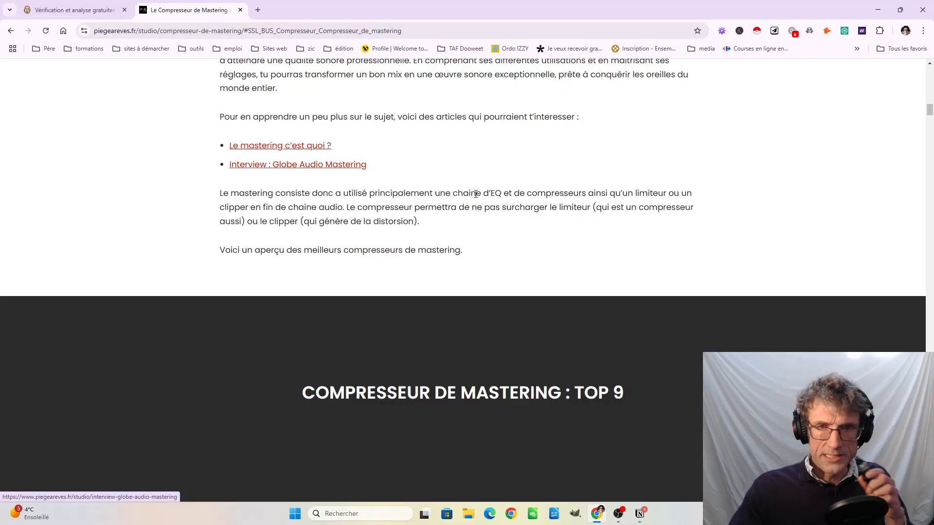
Examine the COMPRESSEUR DE MASTERING : TOP 9 heading and the Manley Vari Mu section's text and links
{"action": "scroll", "coordinate": [476, 194], "scroll_direction": "down", "scroll_amount": 7}
{"action": "scroll", "coordinate": [547, 146], "scroll_direction": "up", "scroll_amount": 2}
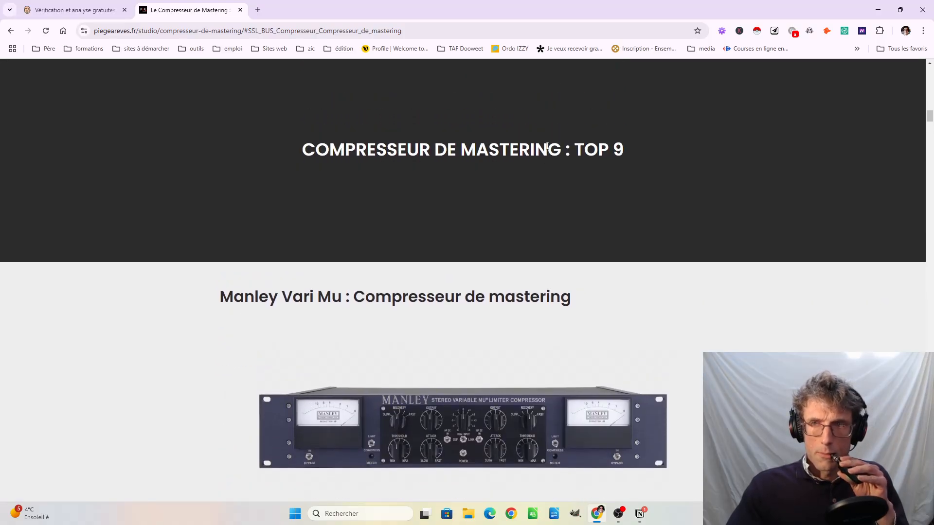
{"action": "left_click_drag", "start_coordinate": [587, 148], "coordinate": [639, 153]}
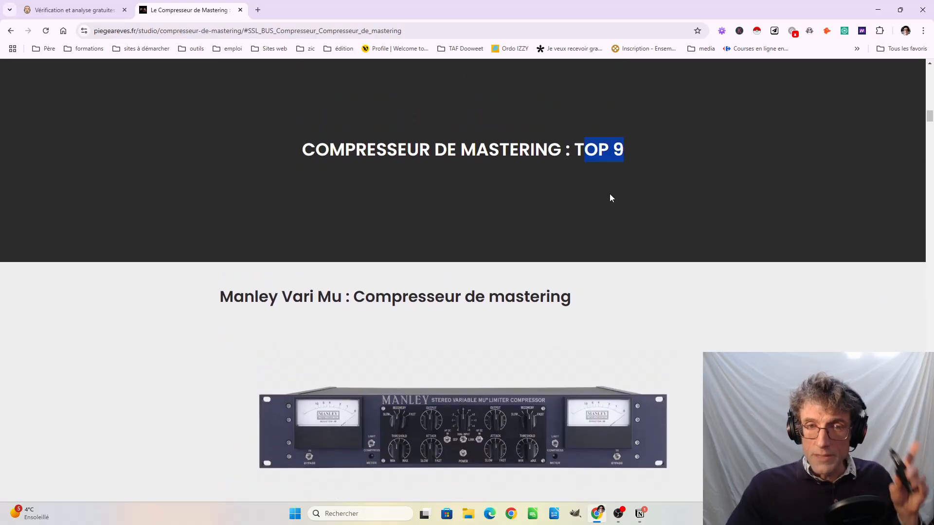
{"action": "key", "text": "Tab"}
{"action": "scroll", "coordinate": [609, 195], "scroll_direction": "down", "scroll_amount": 4}
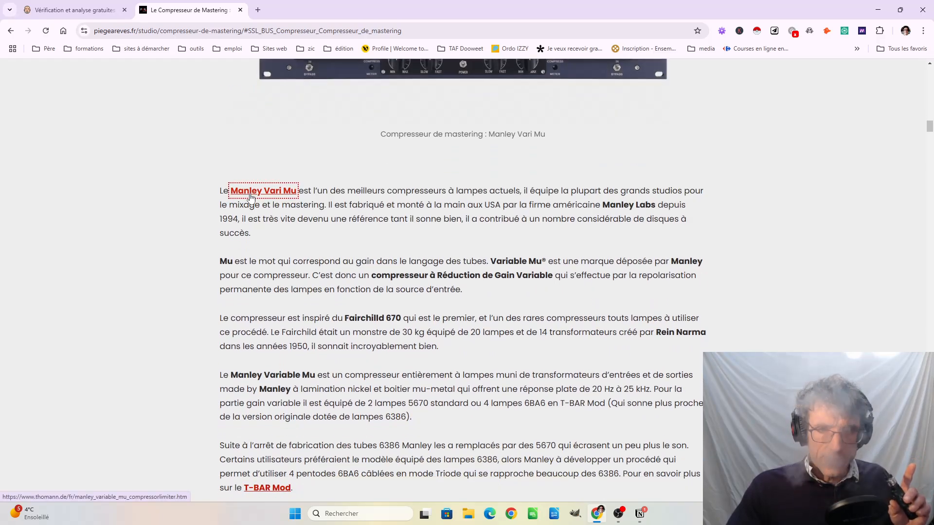
{"action": "scroll", "coordinate": [370, 187], "scroll_direction": "down", "scroll_amount": 4}
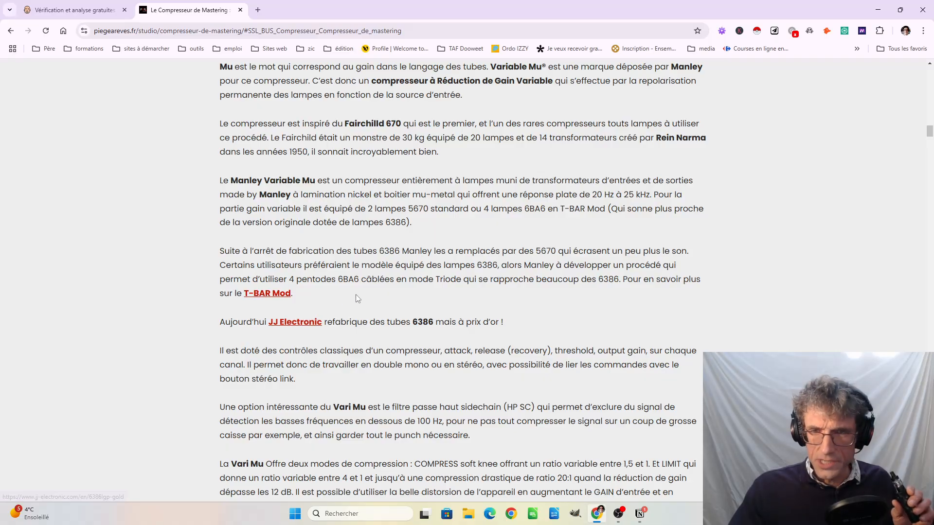
{"action": "scroll", "coordinate": [356, 294], "scroll_direction": "down", "scroll_amount": 5}
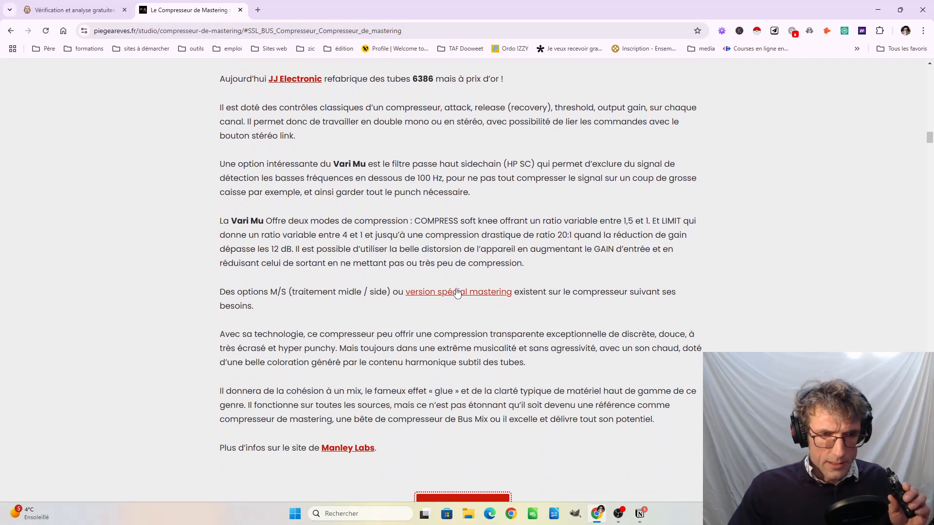
{"action": "scroll", "coordinate": [450, 296], "scroll_direction": "down", "scroll_amount": 4}
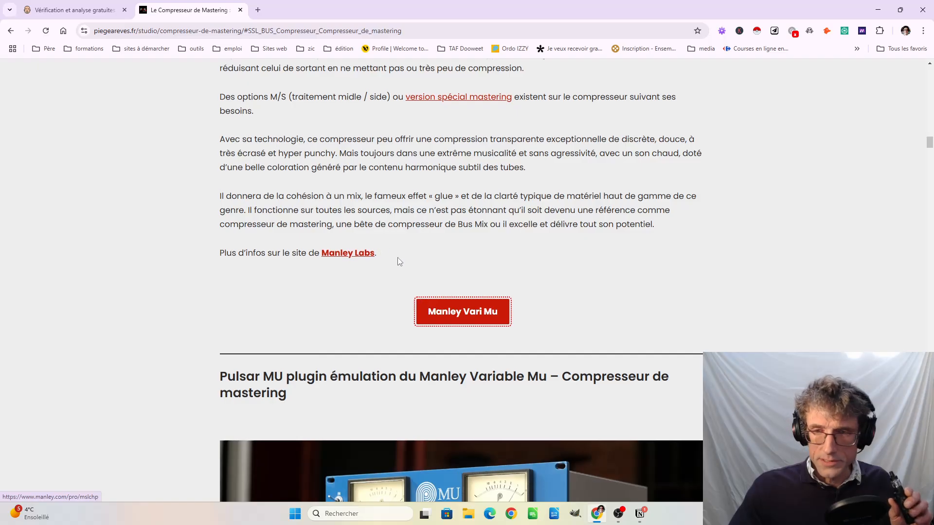
Examine the Pulsar MU plugin section, including its images, captions, descriptive text and sidechain EQ explanation
{"action": "scroll", "coordinate": [398, 258], "scroll_direction": "down", "scroll_amount": 5}
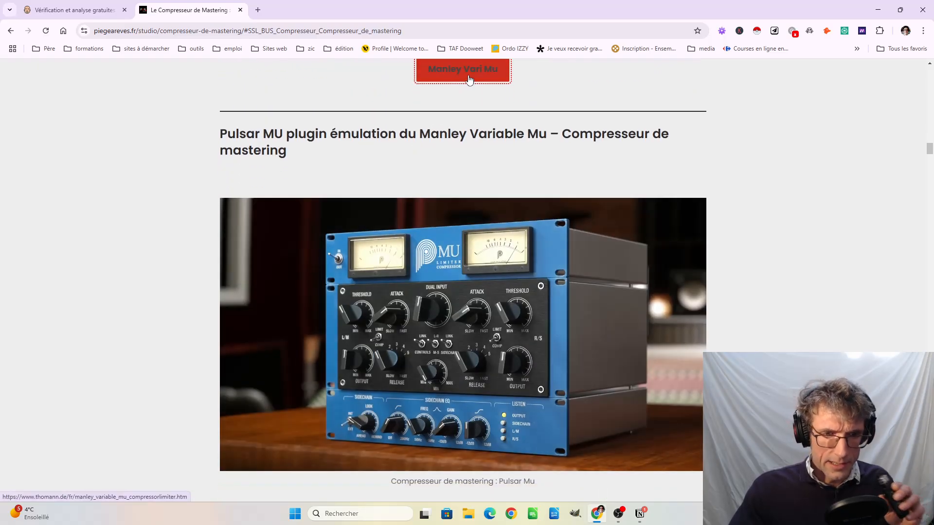
{"action": "scroll", "coordinate": [419, 214], "scroll_direction": "down", "scroll_amount": 10}
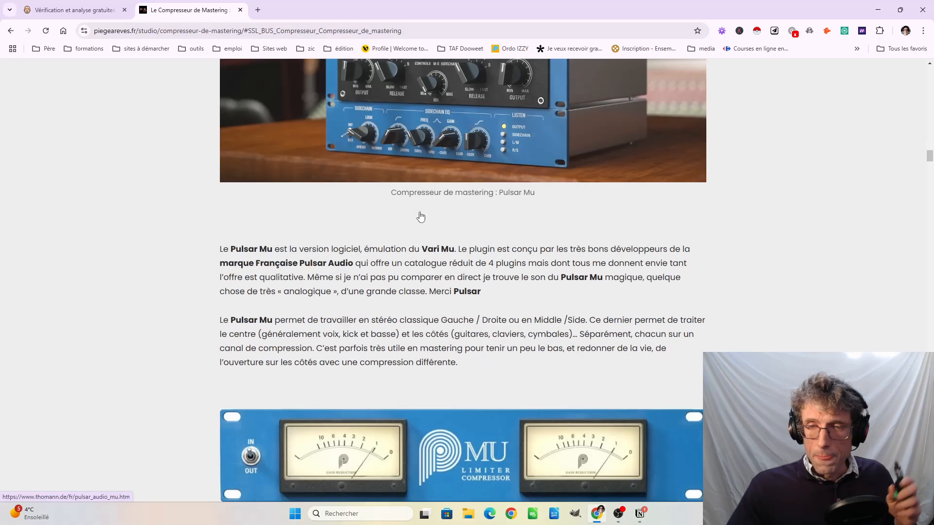
{"action": "scroll", "coordinate": [444, 189], "scroll_direction": "down", "scroll_amount": 6}
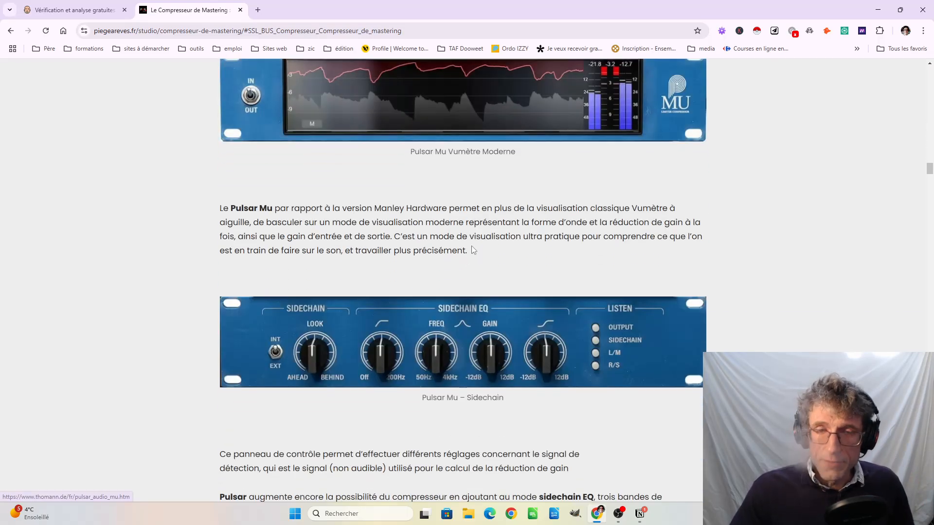
{"action": "scroll", "coordinate": [465, 254], "scroll_direction": "down", "scroll_amount": 6}
{"action": "scroll", "coordinate": [474, 253], "scroll_direction": "down", "scroll_amount": 7}
{"action": "scroll", "coordinate": [475, 256], "scroll_direction": "up", "scroll_amount": 6}
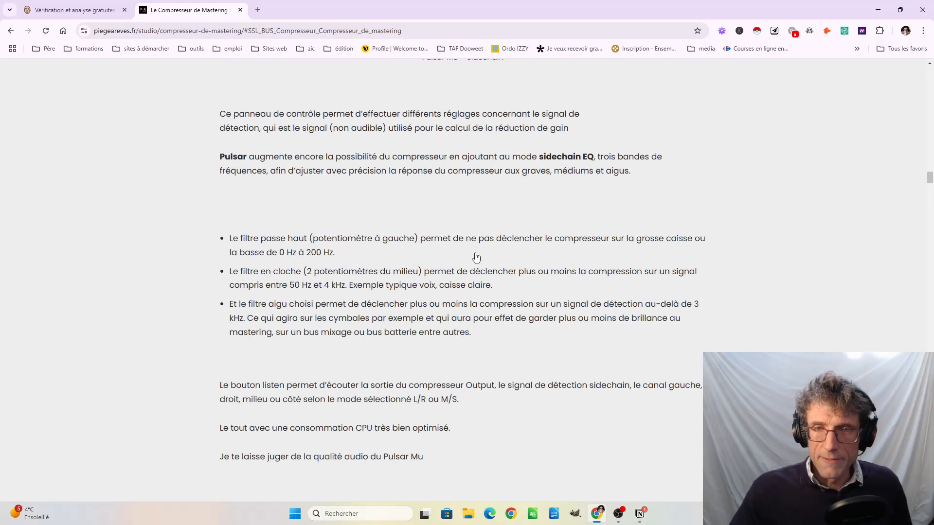
{"action": "scroll", "coordinate": [532, 253], "scroll_direction": "up", "scroll_amount": 5}
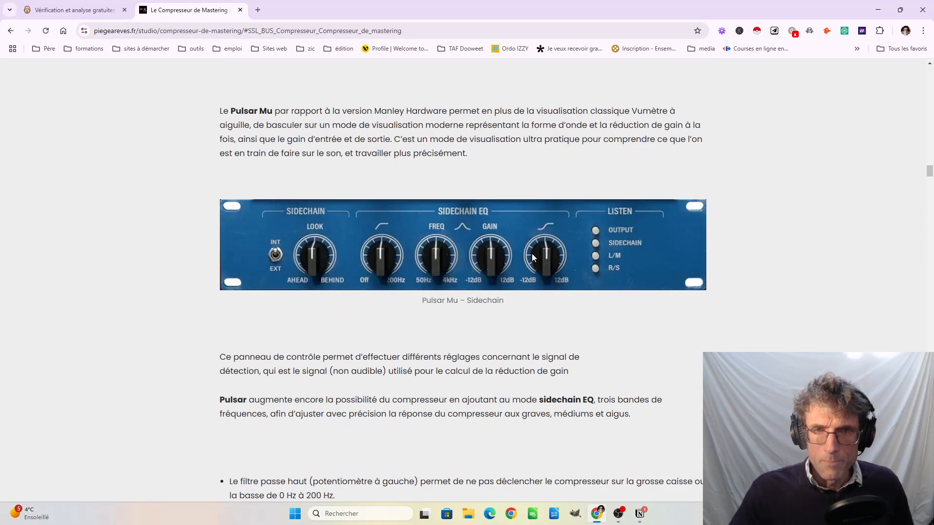
Examine the rest of the Pulsar Mu section and the Drawmer 1973 and SPL Iron sections, including their embedded media and product links
{"action": "scroll", "coordinate": [497, 316], "scroll_direction": "down", "scroll_amount": 12}
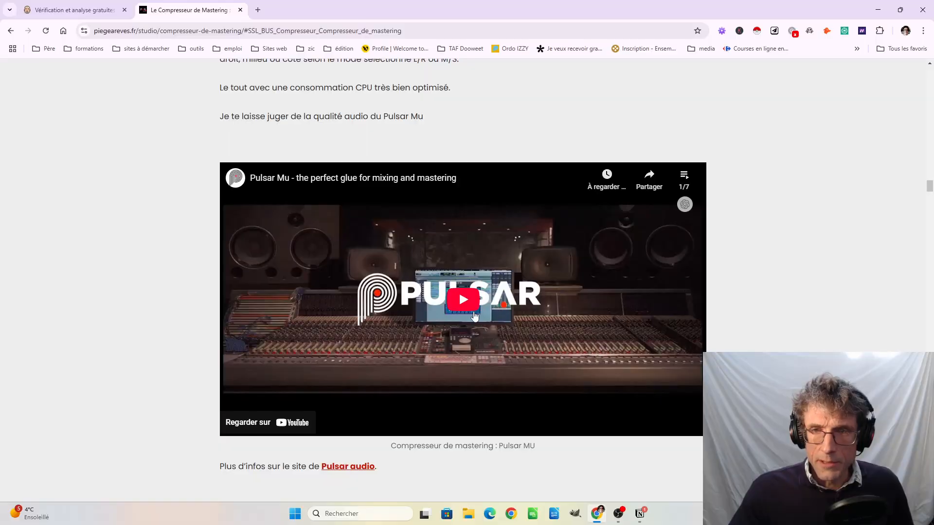
{"action": "scroll", "coordinate": [441, 312], "scroll_direction": "down", "scroll_amount": 11}
{"action": "scroll", "coordinate": [425, 311], "scroll_direction": "up", "scroll_amount": 3}
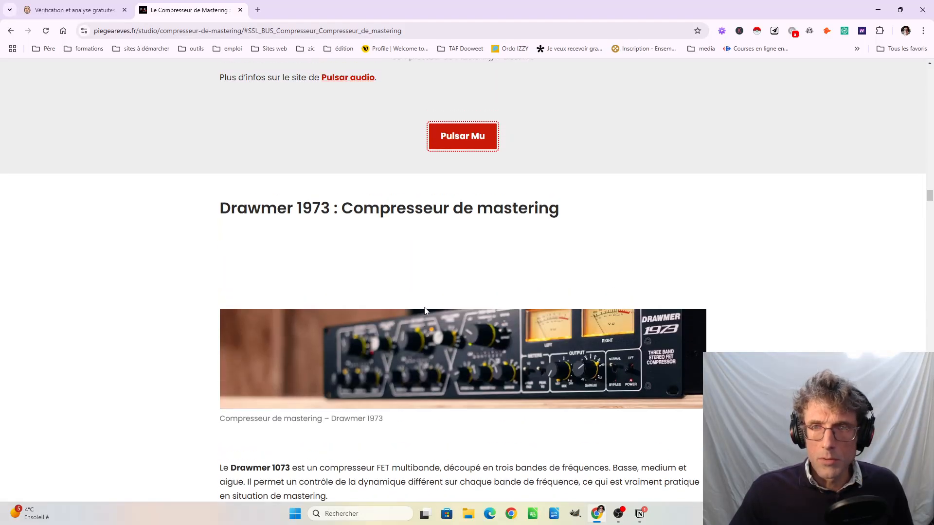
{"action": "scroll", "coordinate": [434, 318], "scroll_direction": "down", "scroll_amount": 11}
{"action": "scroll", "coordinate": [434, 321], "scroll_direction": "down", "scroll_amount": 19}
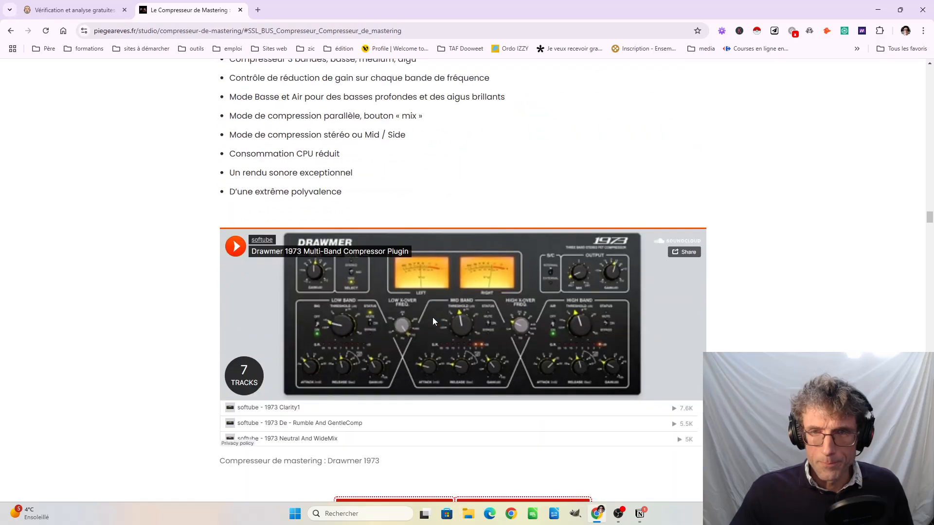
{"action": "scroll", "coordinate": [434, 323], "scroll_direction": "down", "scroll_amount": 20}
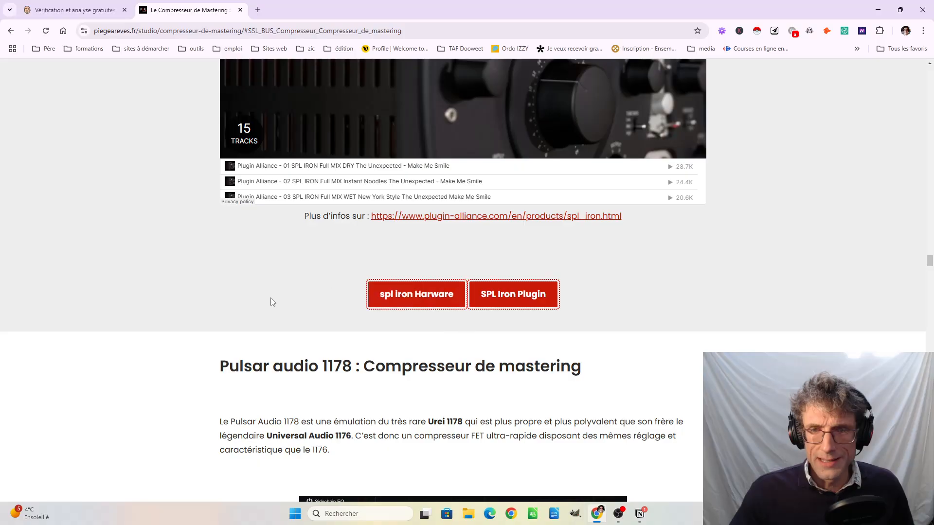
Examine the Pulsar audio 1178 section's text, images, walkthrough video and product link
{"action": "scroll", "coordinate": [454, 370], "scroll_direction": "down", "scroll_amount": 11}
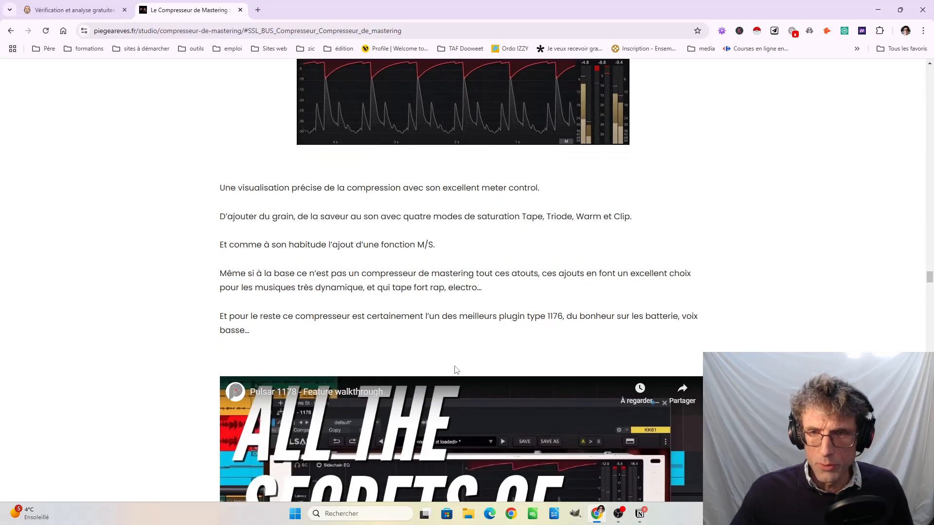
{"action": "scroll", "coordinate": [454, 371], "scroll_direction": "up", "scroll_amount": 3}
{"action": "scroll", "coordinate": [559, 309], "scroll_direction": "up", "scroll_amount": 5}
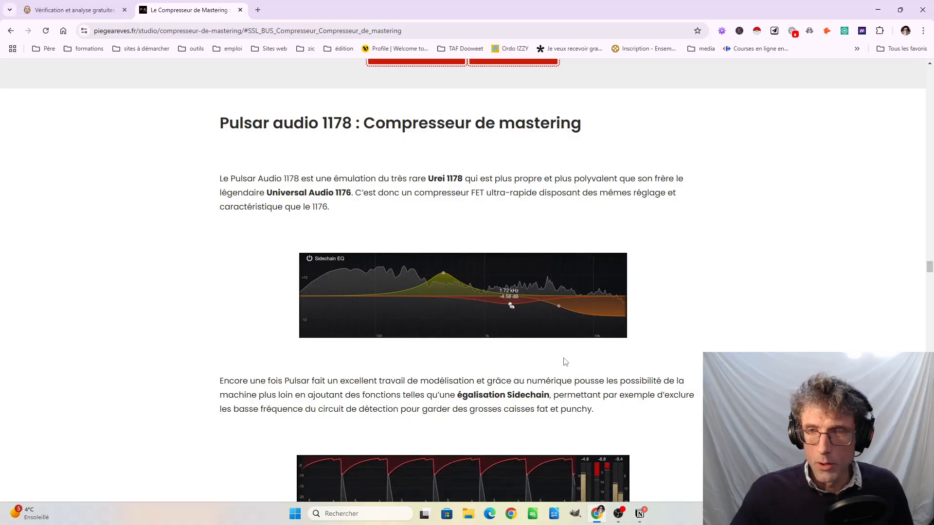
{"action": "scroll", "coordinate": [503, 333], "scroll_direction": "down", "scroll_amount": 20}
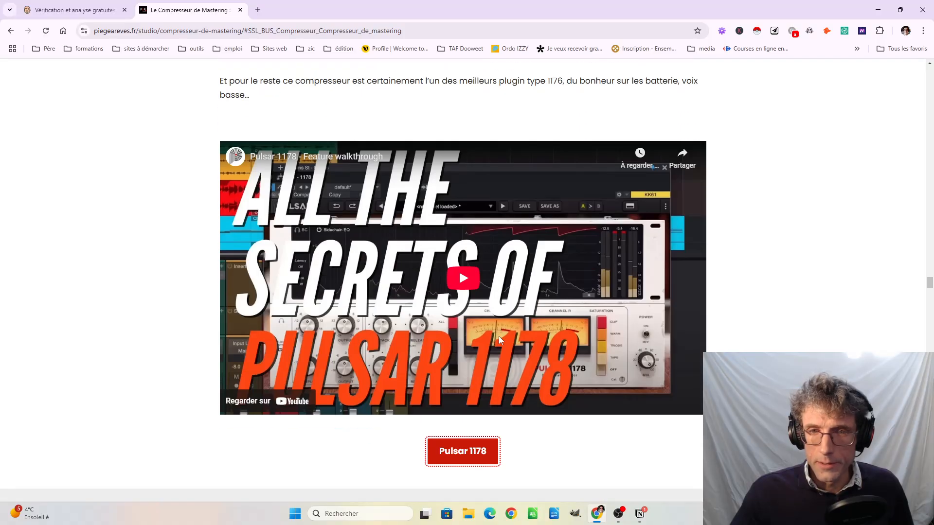
{"action": "scroll", "coordinate": [499, 341], "scroll_direction": "down", "scroll_amount": 1}
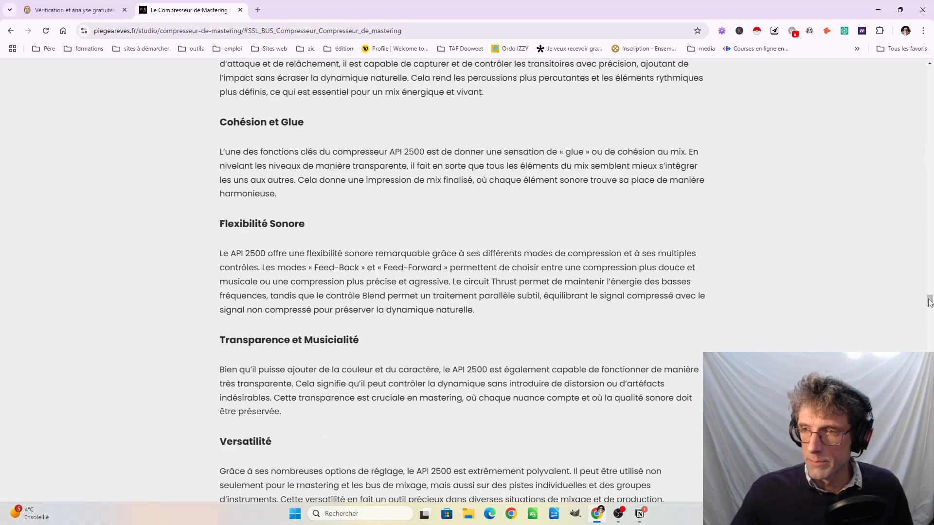
Skim the article's remaining compressor sections, then examine its Conclusion, related articles and comment form
{"action": "left_click_drag", "start_coordinate": [930, 302], "coordinate": [929, 486]}
{"action": "scroll", "coordinate": [467, 282], "scroll_direction": "down", "scroll_amount": 20}
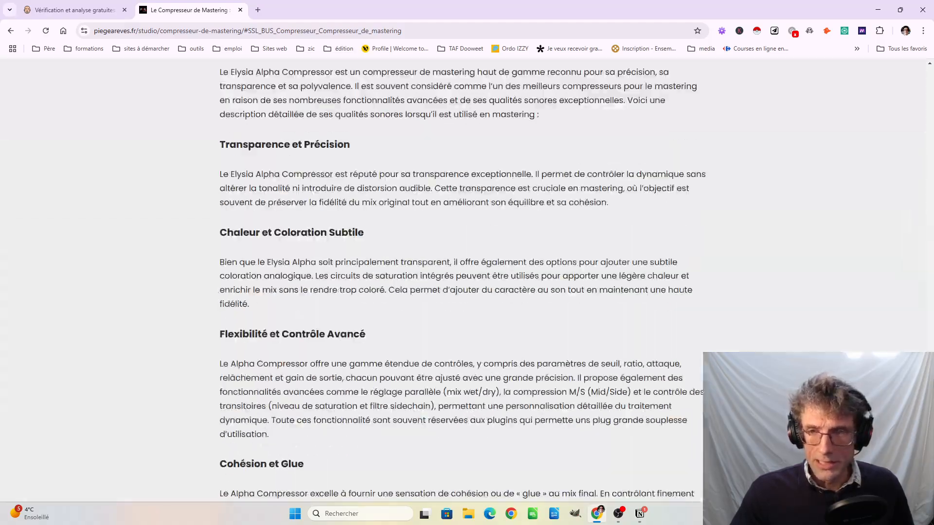
{"action": "scroll", "coordinate": [463, 282], "scroll_direction": "down", "scroll_amount": 15}
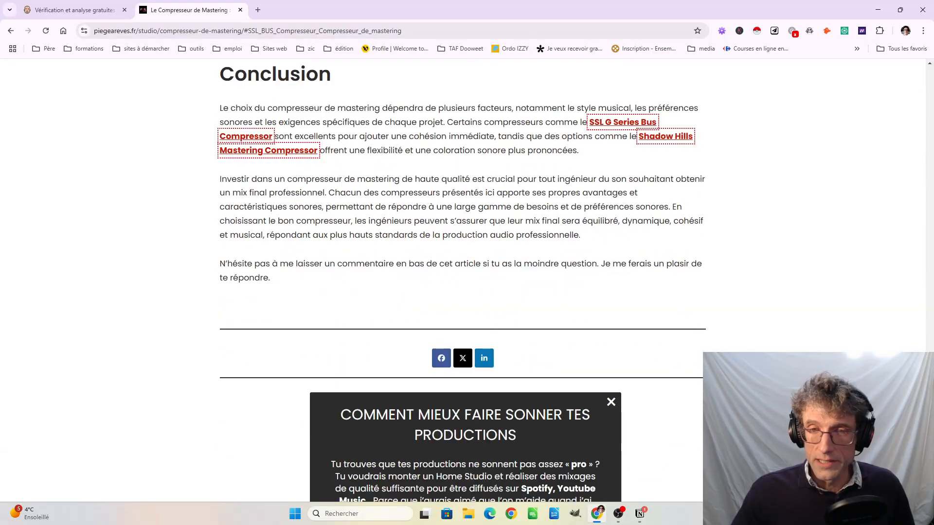
{"action": "scroll", "coordinate": [462, 282], "scroll_direction": "down", "scroll_amount": 4}
{"action": "scroll", "coordinate": [462, 282], "scroll_direction": "down", "scroll_amount": 5}
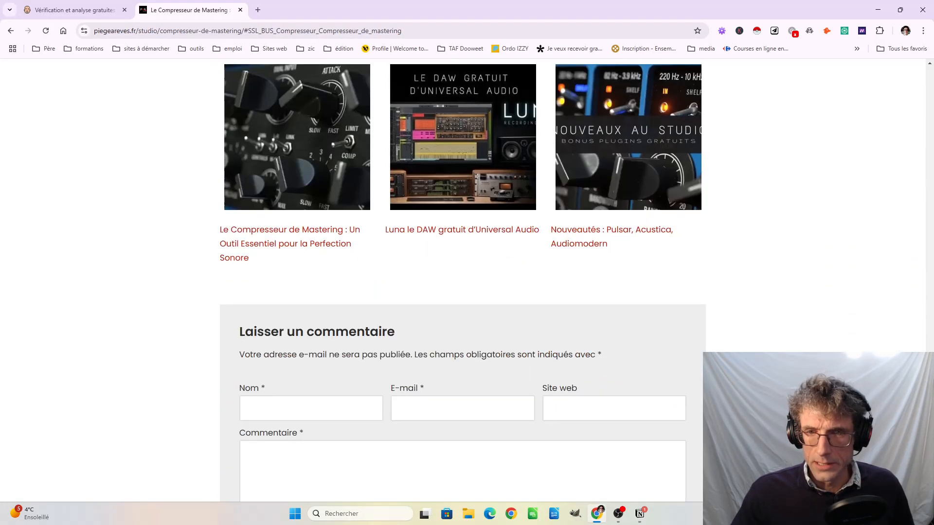
Return to the start of the article and open the blog's Enceintes de monitoring et Casques audio category page
{"action": "left_click_drag", "start_coordinate": [930, 487], "coordinate": [929, 68]}
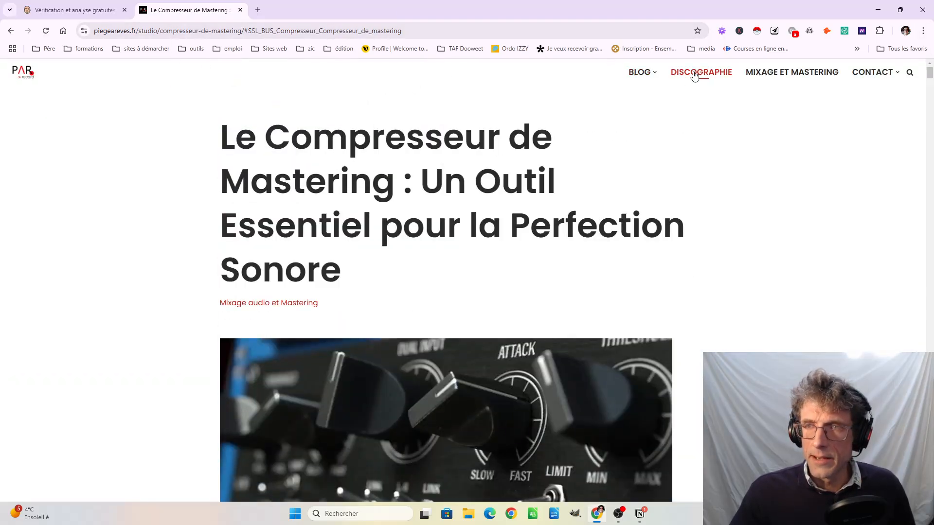
{"action": "mouse_move", "coordinate": [654, 75]}
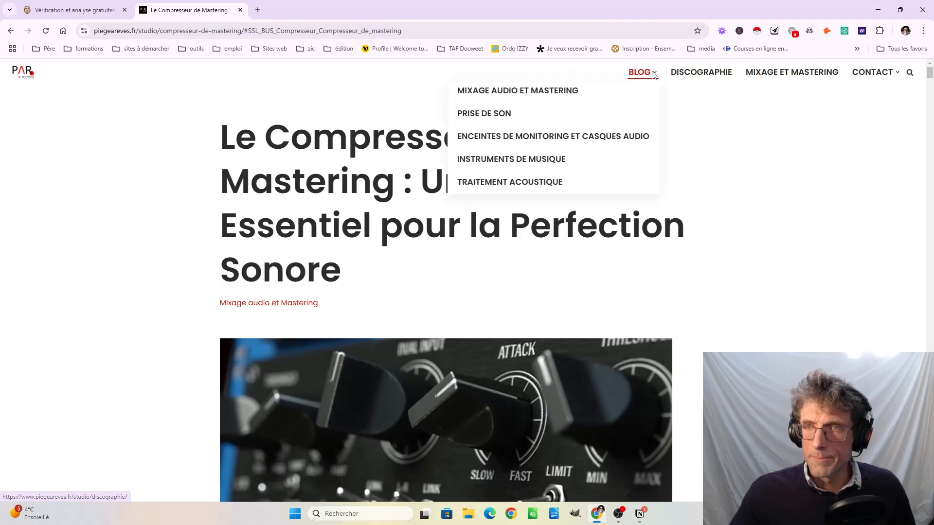
{"action": "left_click", "coordinate": [512, 138]}
{"action": "scroll", "coordinate": [522, 224], "scroll_direction": "down", "scroll_amount": 6}
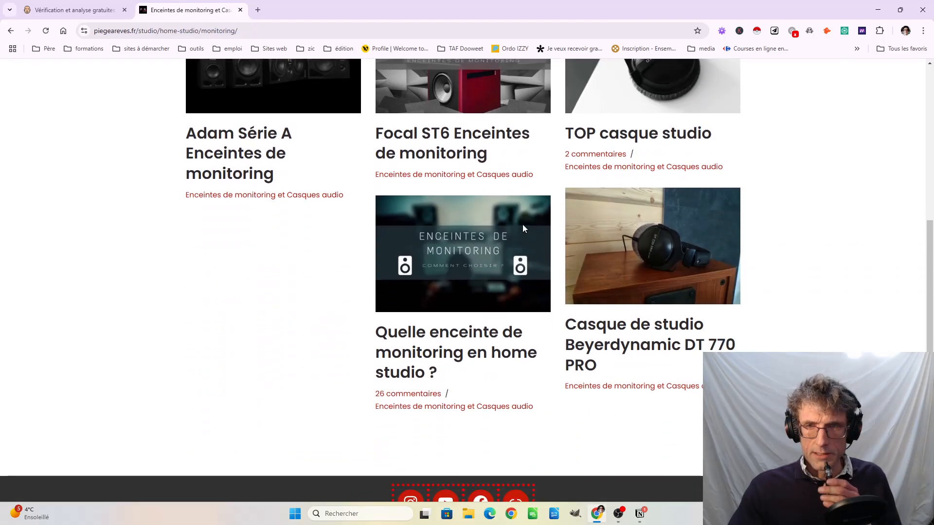
{"action": "scroll", "coordinate": [707, 282], "scroll_direction": "up", "scroll_amount": 5}
{"action": "scroll", "coordinate": [707, 282], "scroll_direction": "up", "scroll_amount": 1}
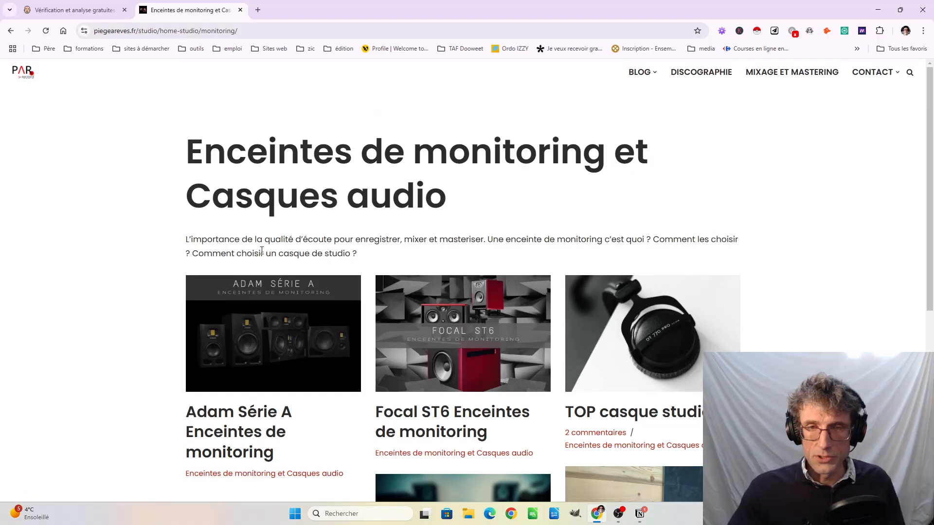
Examine the category page's introductory description and its grid of monitoring and headphone articles
{"action": "left_click_drag", "start_coordinate": [259, 252], "coordinate": [360, 249]}
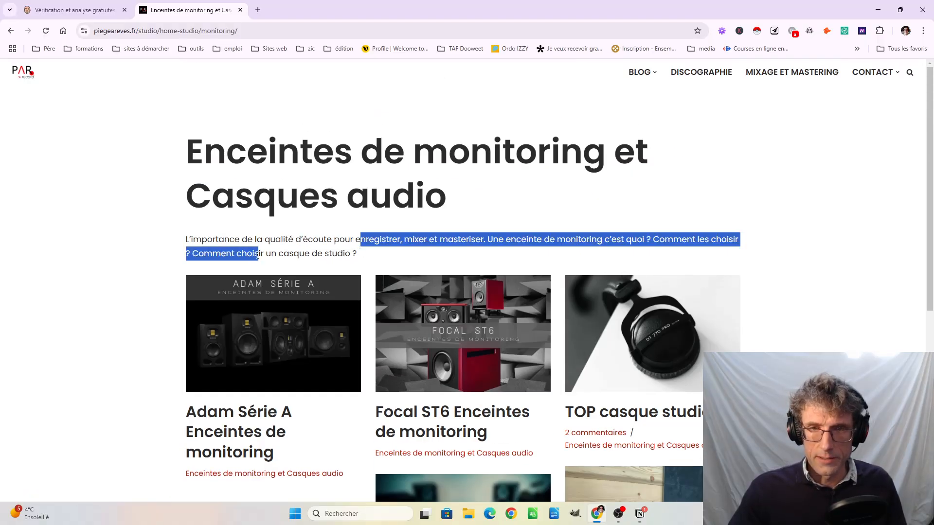
{"action": "left_click", "coordinate": [209, 252]}
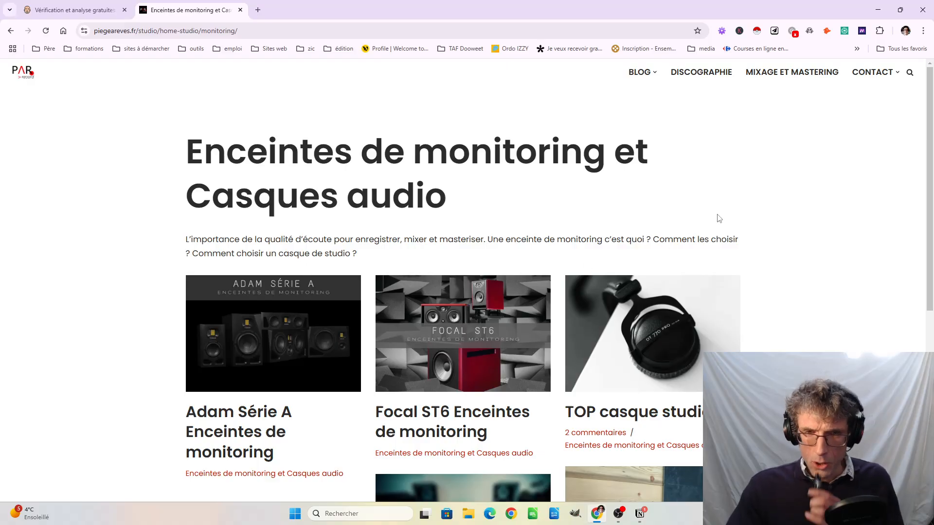
{"action": "scroll", "coordinate": [610, 203], "scroll_direction": "down", "scroll_amount": 4}
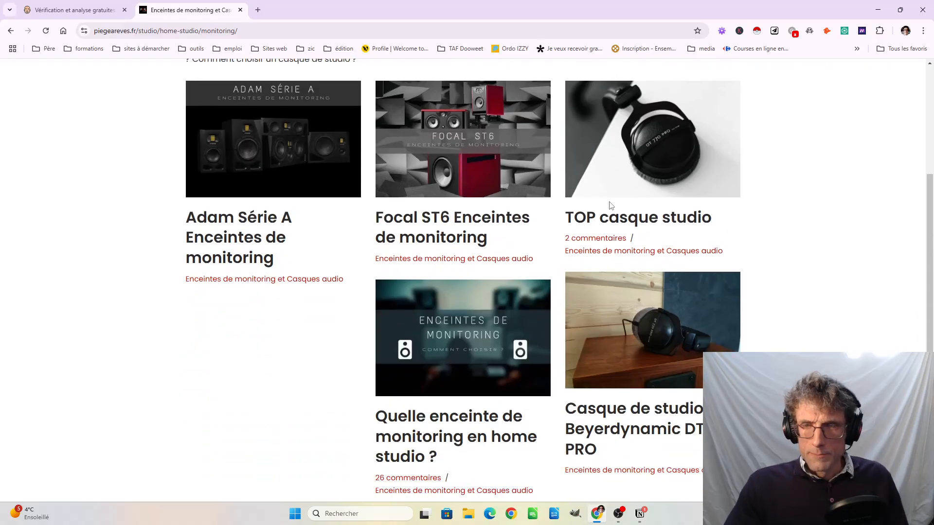
{"action": "scroll", "coordinate": [612, 208], "scroll_direction": "up", "scroll_amount": 4}
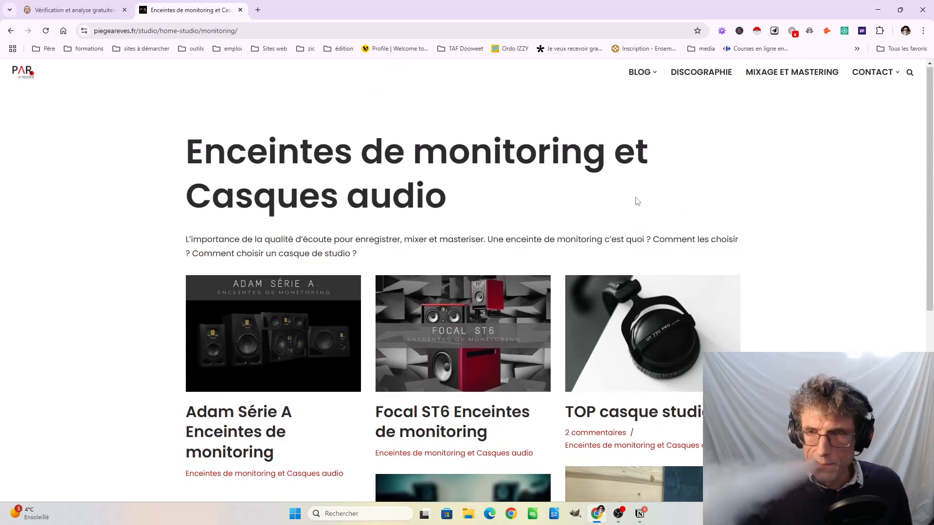
Open the TOP casque studio article and inspect its heading structure with Web Developer's document outline
{"action": "left_click", "coordinate": [603, 358]}
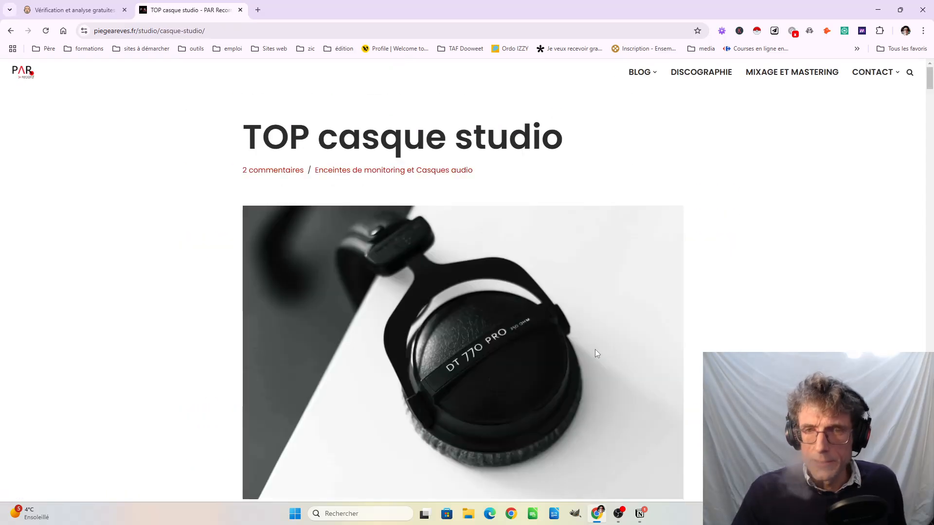
{"action": "left_click", "coordinate": [722, 31]}
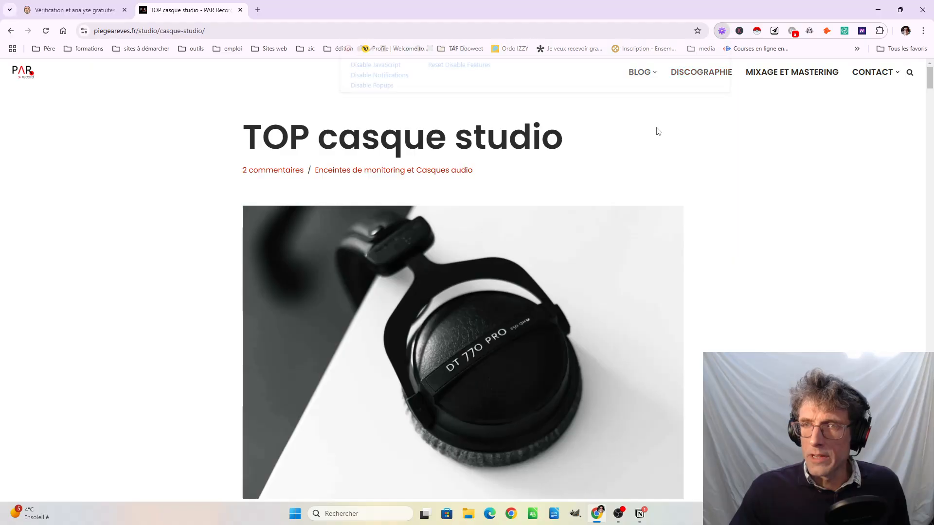
{"action": "left_click", "coordinate": [594, 104]}
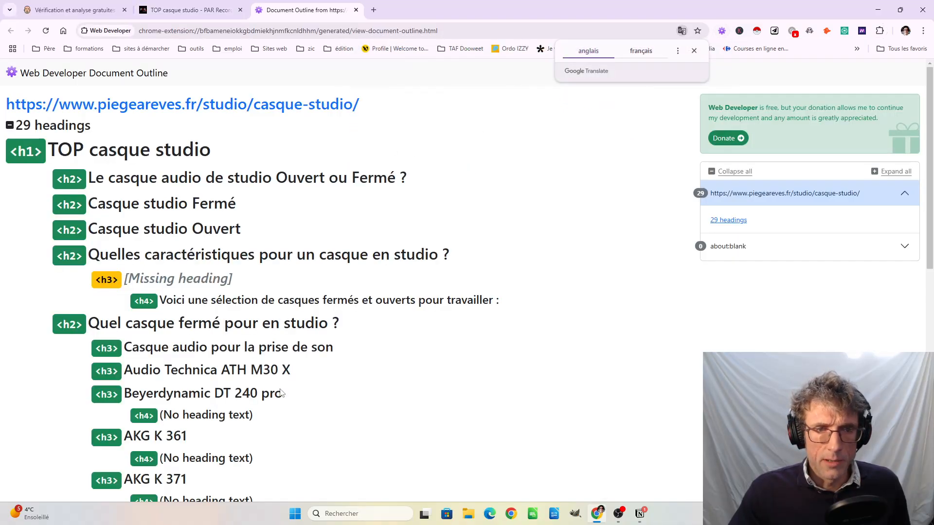
{"action": "scroll", "coordinate": [117, 345], "scroll_direction": "down", "scroll_amount": 8}
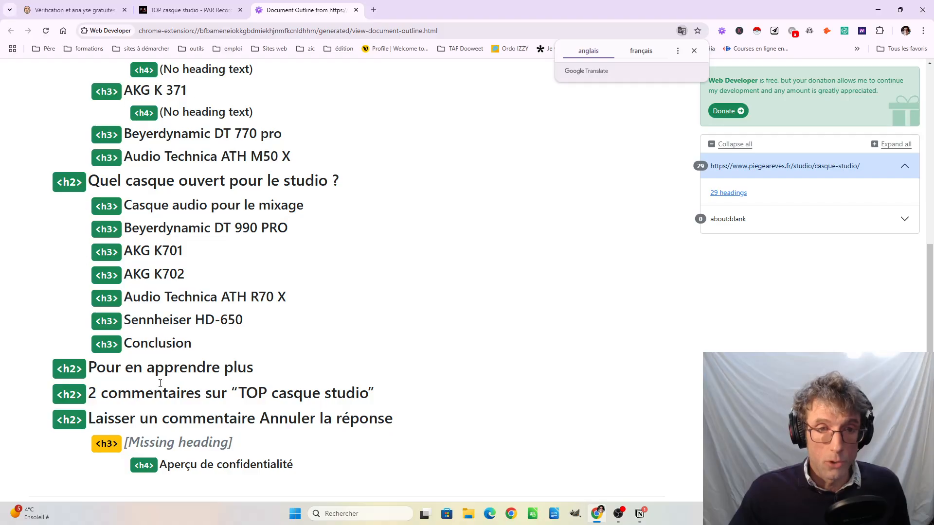
{"action": "scroll", "coordinate": [302, 364], "scroll_direction": "up", "scroll_amount": 8}
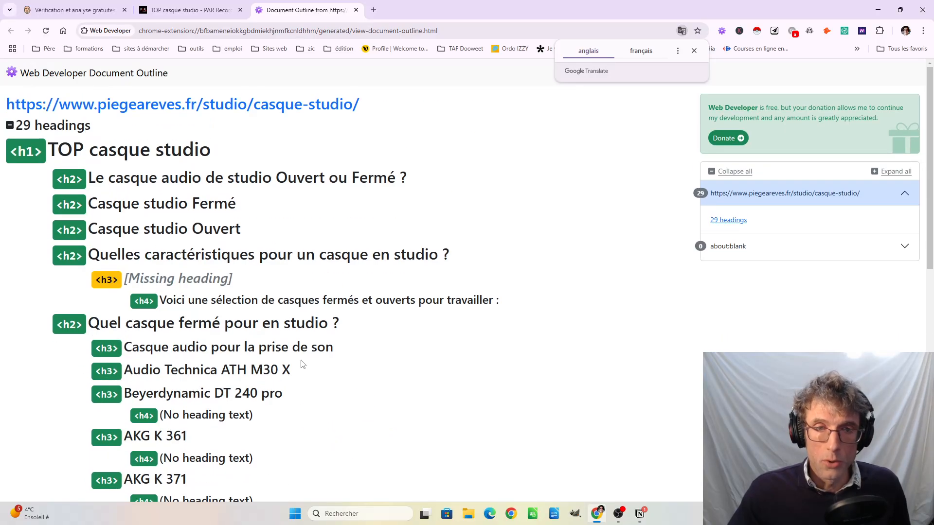
{"action": "left_click", "coordinate": [356, 10]}
Examine the headphone article's Sommaire table of contents and the introductory paragraphs below it
{"action": "scroll", "coordinate": [370, 262], "scroll_direction": "down", "scroll_amount": 7}
{"action": "scroll", "coordinate": [389, 274], "scroll_direction": "down", "scroll_amount": 6}
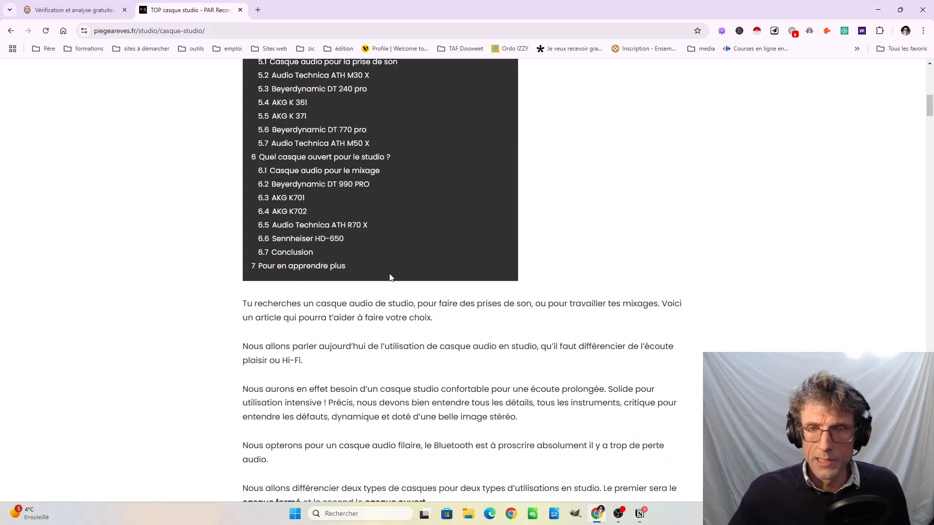
{"action": "scroll", "coordinate": [387, 232], "scroll_direction": "up", "scroll_amount": 5}
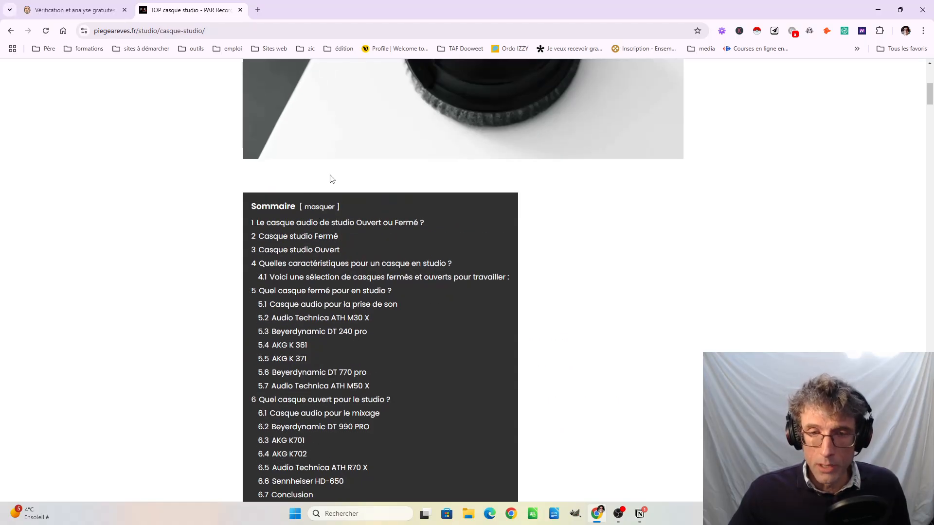
{"action": "scroll", "coordinate": [337, 455], "scroll_direction": "down", "scroll_amount": 6}
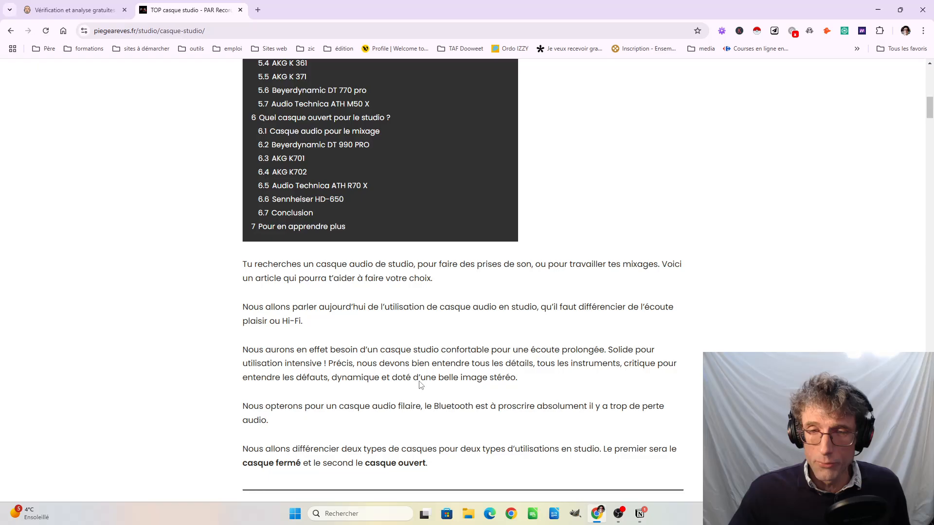
Examine the sections on closed and open studio headphones and their technical characteristics, up to the Audio Technica ATH M30 X entry
{"action": "scroll", "coordinate": [426, 384], "scroll_direction": "down", "scroll_amount": 5}
{"action": "scroll", "coordinate": [426, 361], "scroll_direction": "down", "scroll_amount": 8}
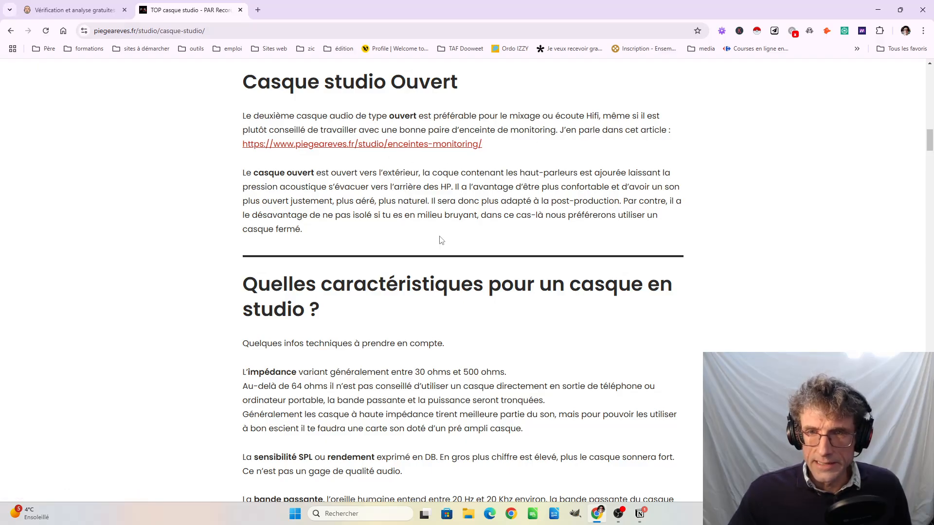
{"action": "scroll", "coordinate": [439, 240], "scroll_direction": "down", "scroll_amount": 11}
{"action": "scroll", "coordinate": [453, 262], "scroll_direction": "down", "scroll_amount": 9}
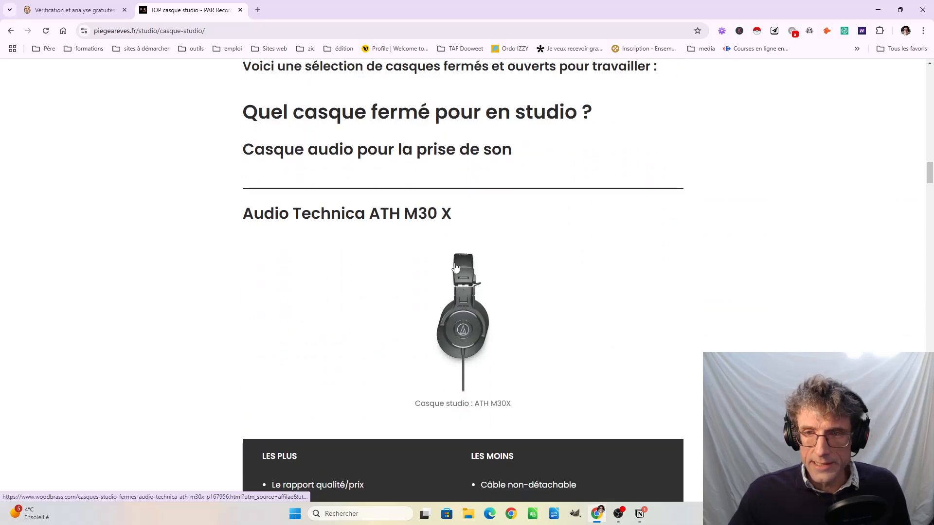
Examine the ATH M30 X, DT 240 pro, AKG K 361 and AKG K 371 entries, including their advantage lists and product link buttons
{"action": "left_click", "coordinate": [452, 364]}
{"action": "scroll", "coordinate": [452, 364], "scroll_direction": "down", "scroll_amount": 6}
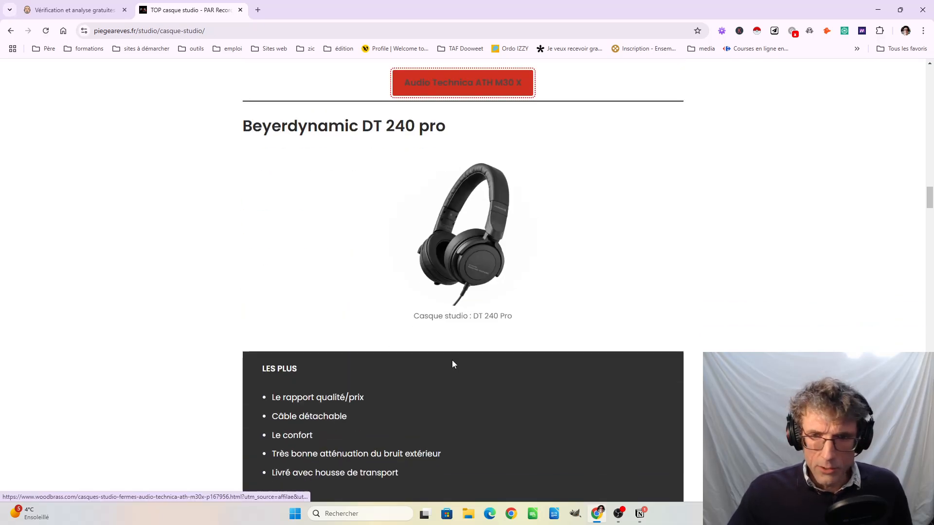
{"action": "scroll", "coordinate": [447, 341], "scroll_direction": "down", "scroll_amount": 5}
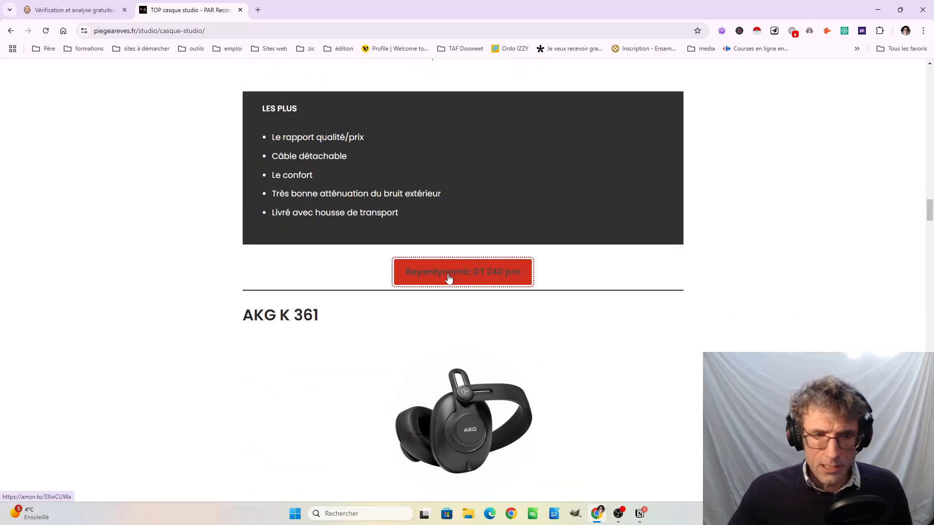
{"action": "scroll", "coordinate": [449, 278], "scroll_direction": "down", "scroll_amount": 6}
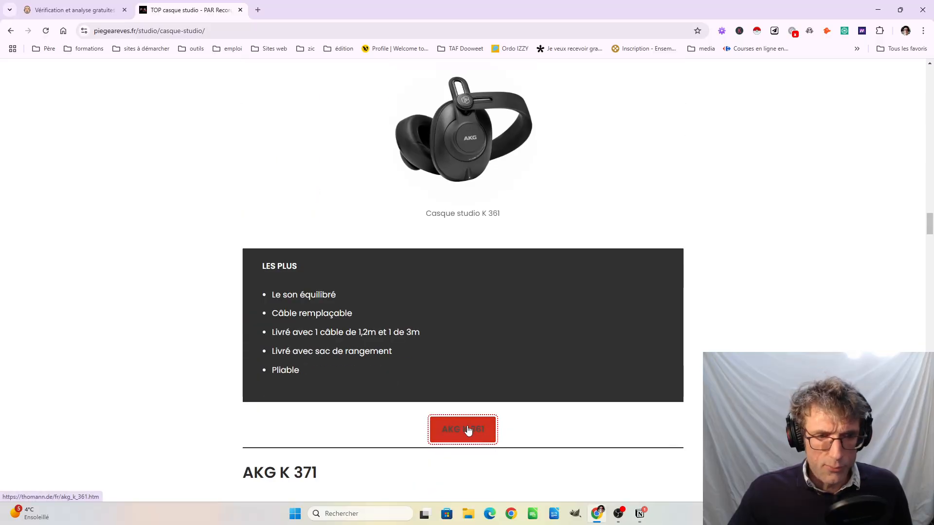
{"action": "scroll", "coordinate": [468, 425], "scroll_direction": "down", "scroll_amount": 11}
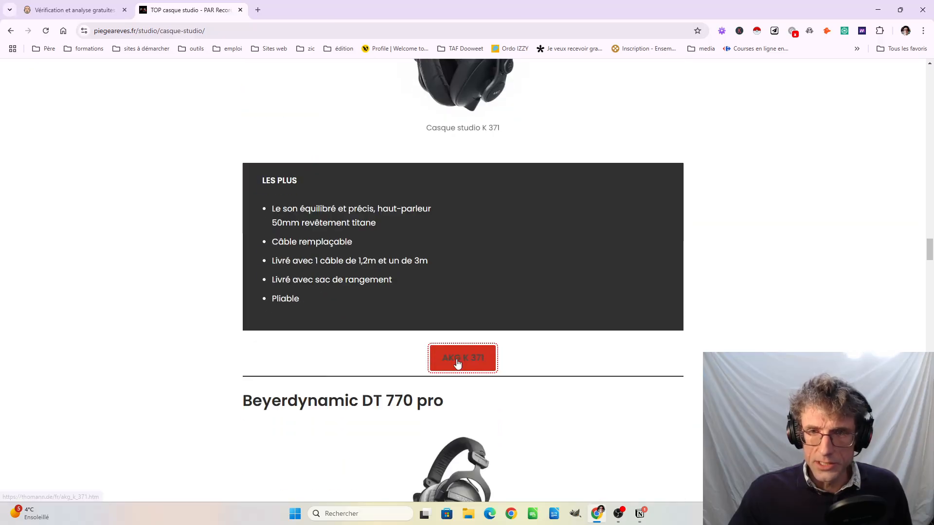
Review the pros and cons of the Beyerdynamic DT 770 pro and continue to the open headphones section's DT 990 PRO entry
{"action": "left_click_drag", "start_coordinate": [311, 251], "coordinate": [407, 313]}
{"action": "scroll", "coordinate": [407, 341], "scroll_direction": "down", "scroll_amount": 9}
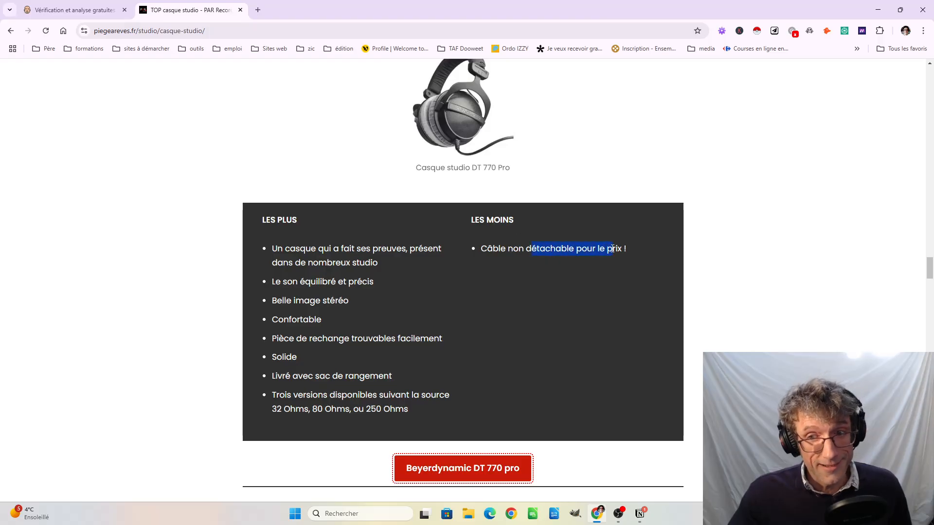
{"action": "scroll", "coordinate": [527, 345], "scroll_direction": "down", "scroll_amount": 12}
{"action": "scroll", "coordinate": [526, 346], "scroll_direction": "down", "scroll_amount": 7}
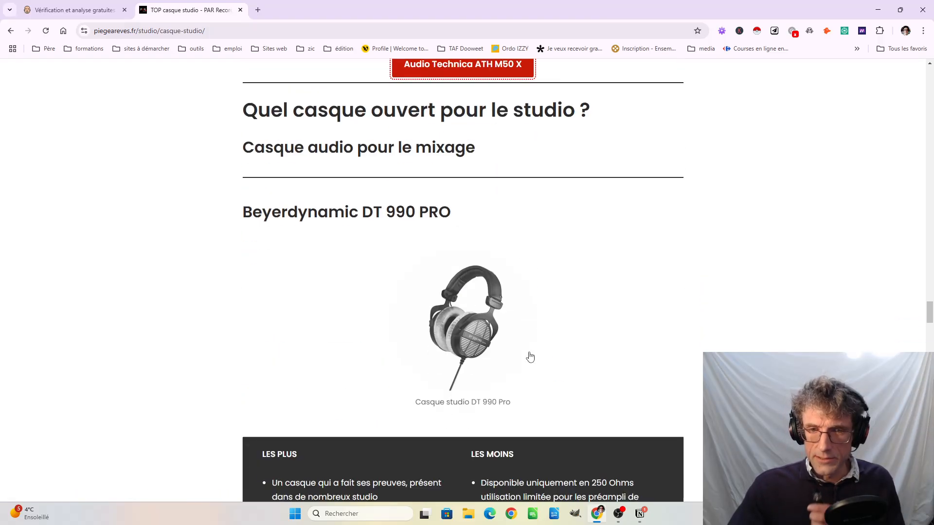
Examine the remaining open headphone entries, from the DT 990 PRO through the AKG K702 and ATH R70 X, down to the guide download form
{"action": "scroll", "coordinate": [530, 355], "scroll_direction": "down", "scroll_amount": 20}
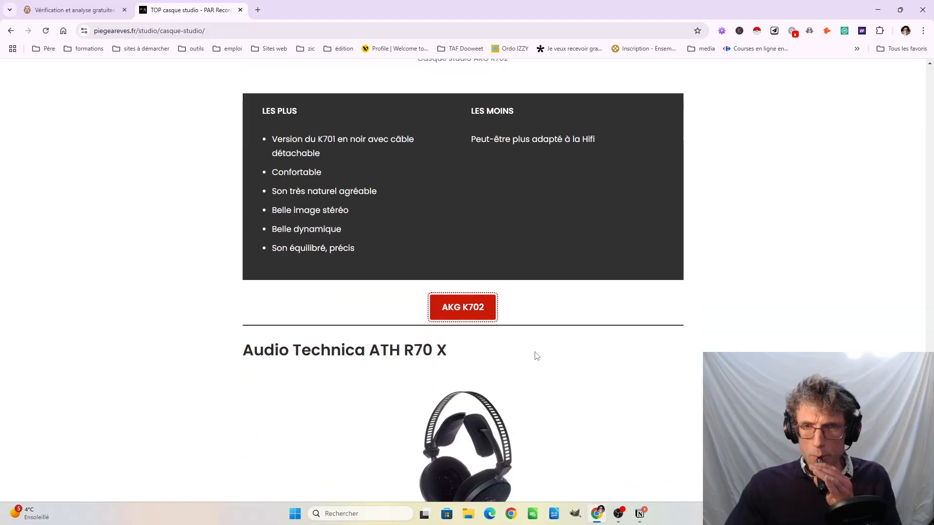
{"action": "scroll", "coordinate": [537, 355], "scroll_direction": "down", "scroll_amount": 20}
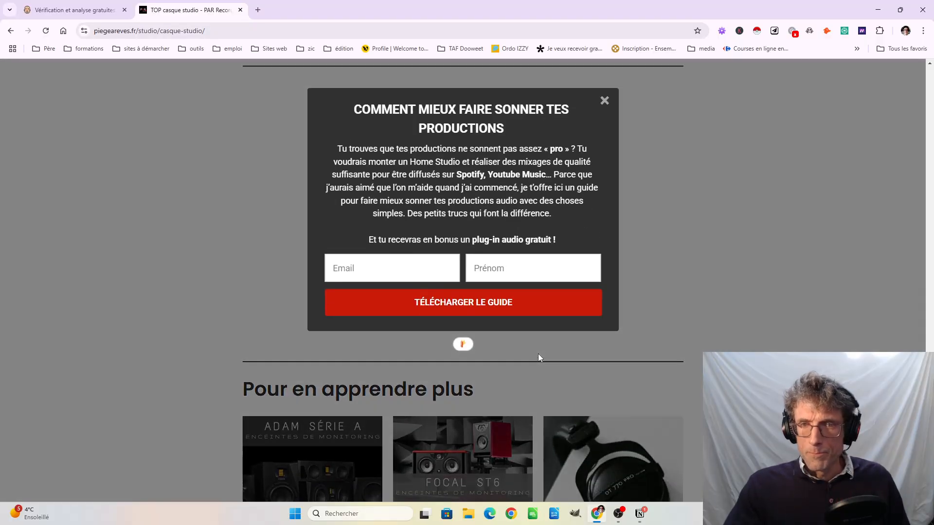
{"action": "scroll", "coordinate": [538, 354], "scroll_direction": "up", "scroll_amount": 7}
{"action": "scroll", "coordinate": [540, 356], "scroll_direction": "down", "scroll_amount": 8}
{"action": "scroll", "coordinate": [544, 357], "scroll_direction": "up", "scroll_amount": 2}
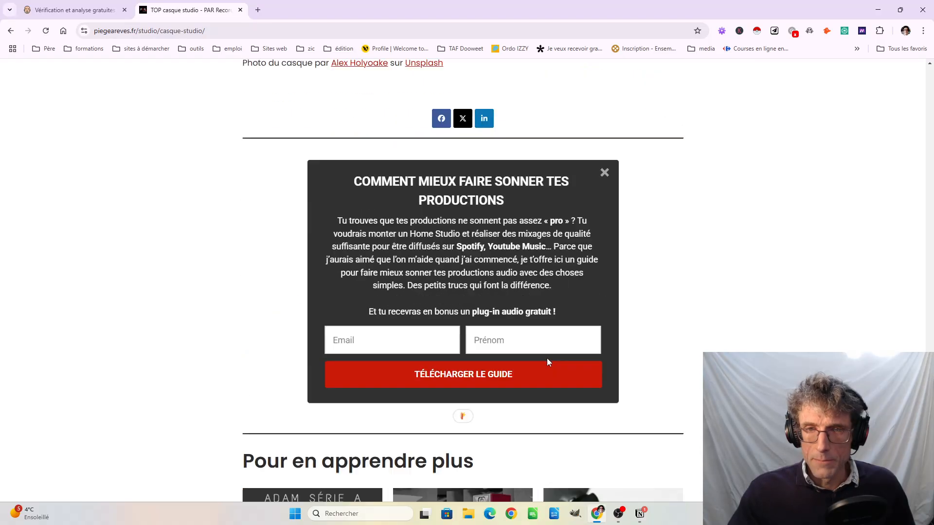
Read the reader's comment and the author's reply below the TOP casque studio article
{"action": "scroll", "coordinate": [546, 360], "scroll_direction": "down", "scroll_amount": 15}
{"action": "scroll", "coordinate": [403, 255], "scroll_direction": "up", "scroll_amount": 2}
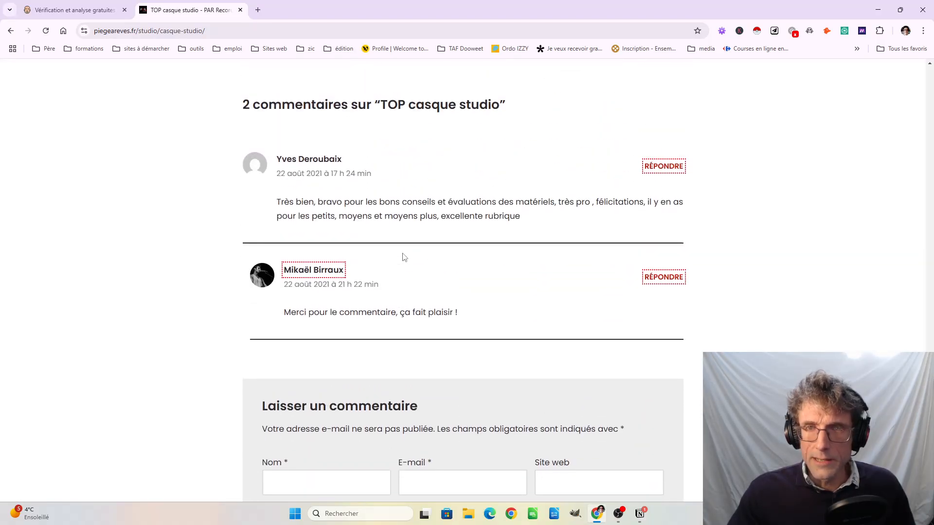
{"action": "left_click_drag", "start_coordinate": [314, 203], "coordinate": [521, 217]}
{"action": "left_click", "coordinate": [594, 228]}
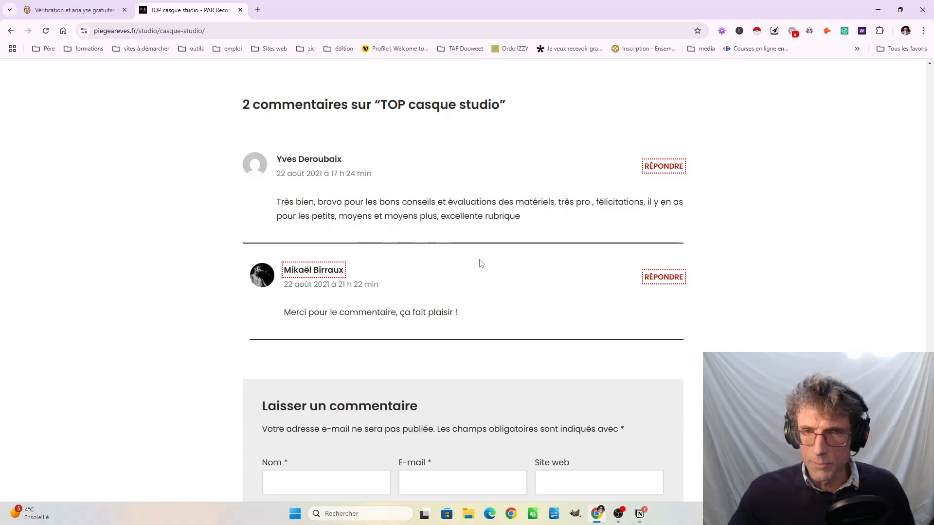
{"action": "left_click_drag", "start_coordinate": [372, 307], "coordinate": [496, 308]}
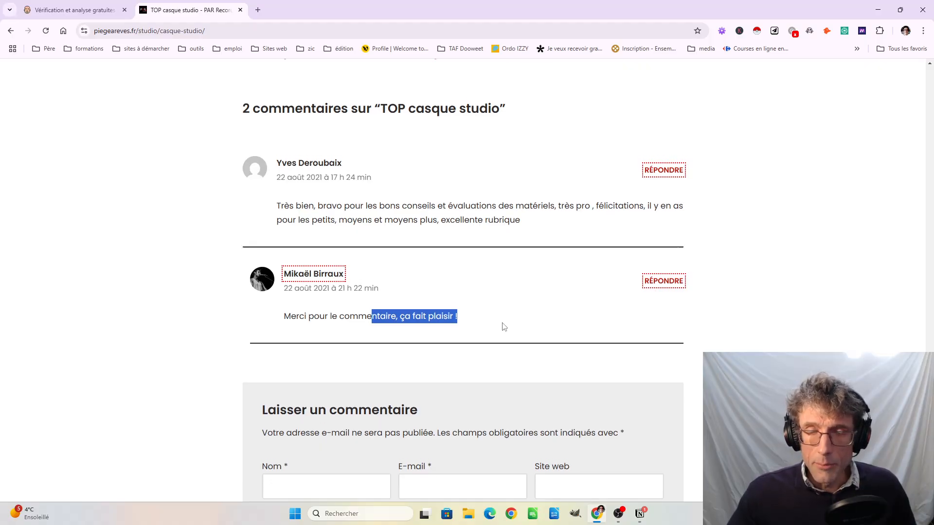
Review the article's conclusion, then return to its beginning and examine the main title "TOP casque studio"
{"action": "scroll", "coordinate": [500, 326], "scroll_direction": "up", "scroll_amount": 10}
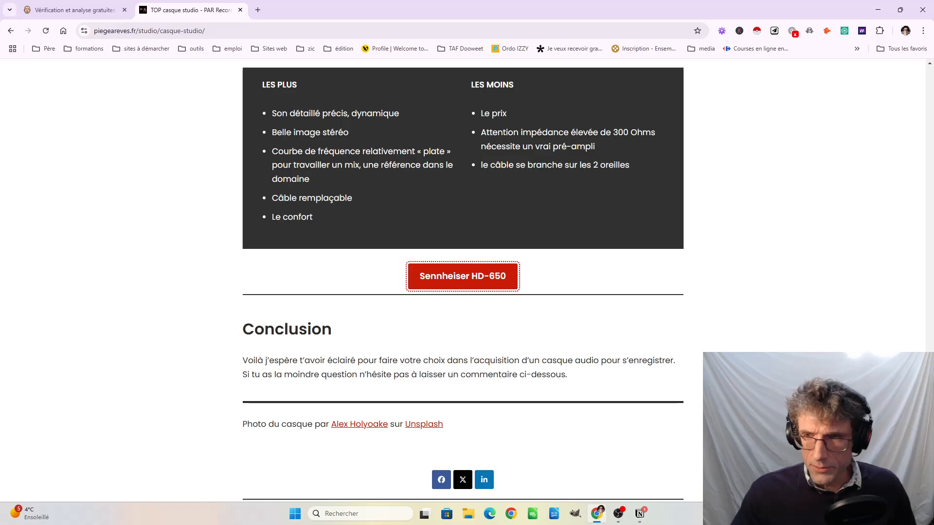
{"action": "scroll", "coordinate": [272, 201], "scroll_direction": "up", "scroll_amount": 15}
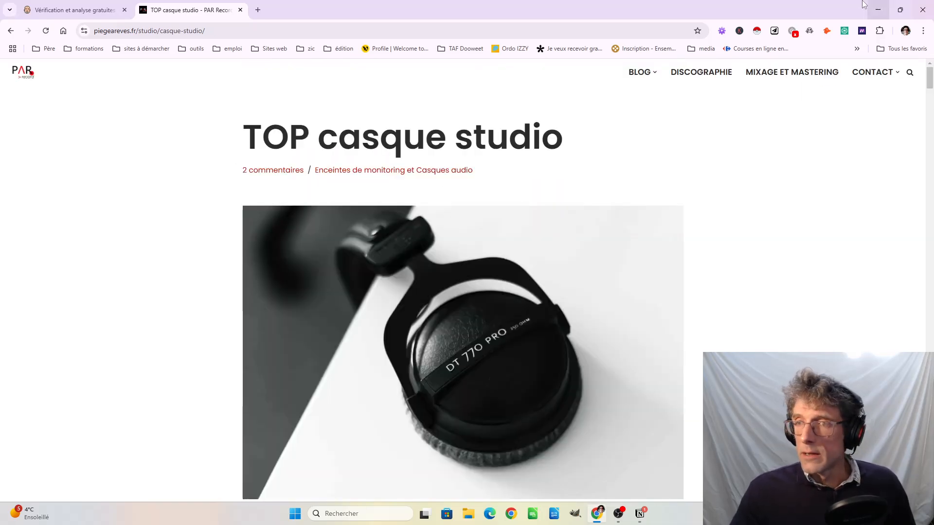
{"action": "mouse_move", "coordinate": [649, 76]}
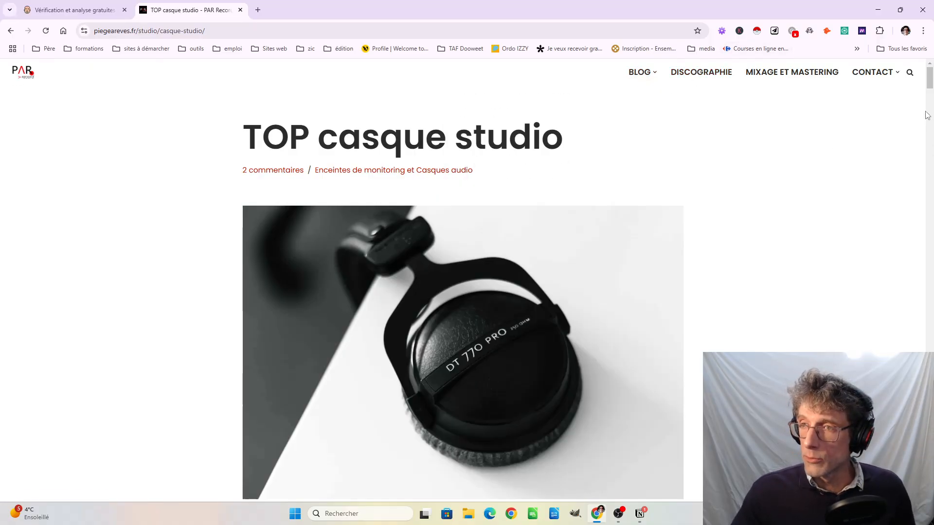
{"action": "left_click_drag", "start_coordinate": [930, 84], "coordinate": [930, 367]}
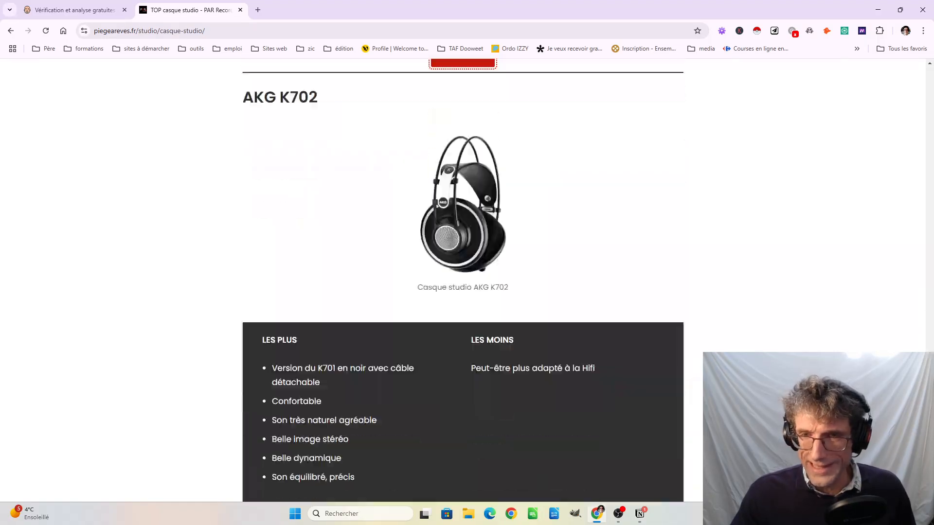
{"action": "key", "text": "Home"}
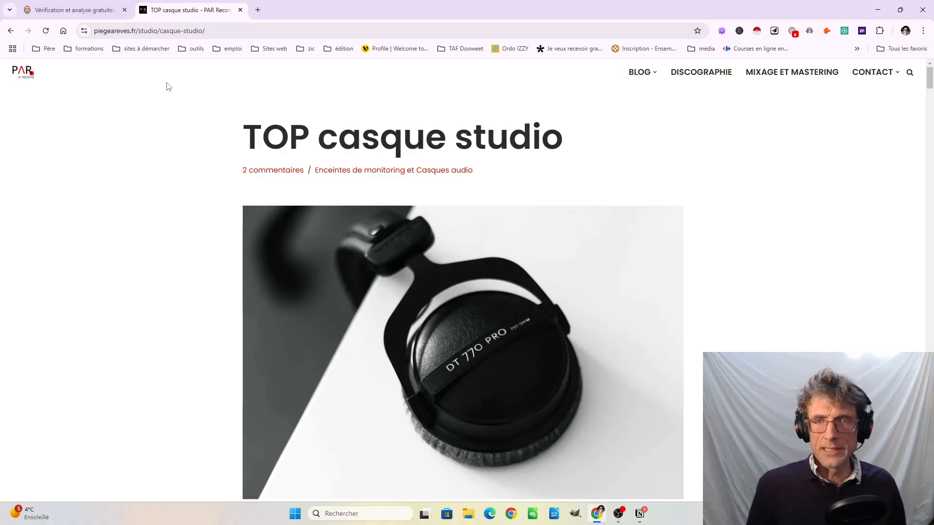
{"action": "left_click_drag", "start_coordinate": [245, 138], "coordinate": [609, 135]}
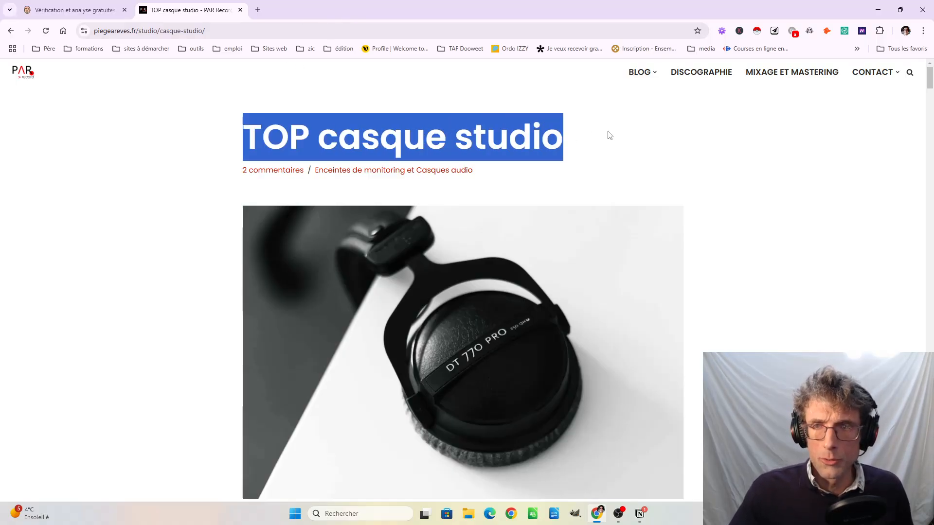
{"action": "left_click", "coordinate": [598, 138]}
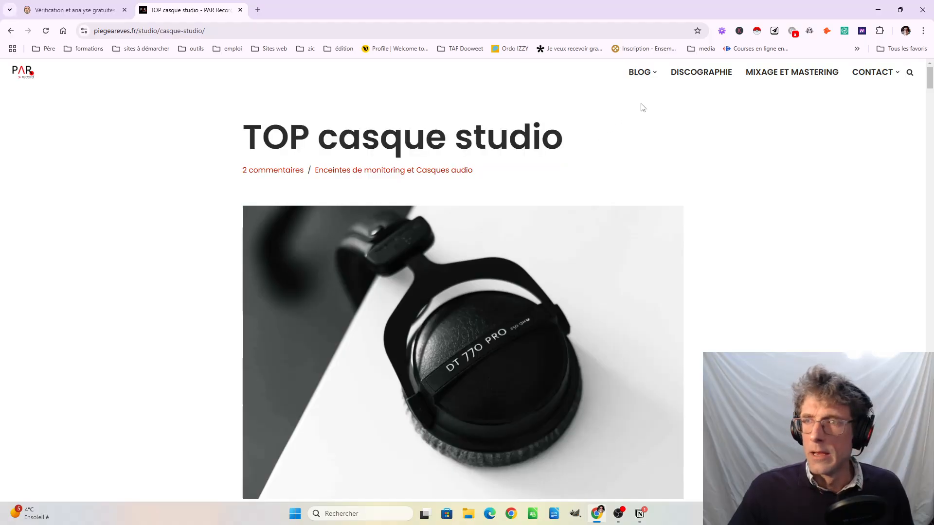
{"action": "triple_click", "coordinate": [408, 136]}
{"action": "left_click", "coordinate": [704, 153]}
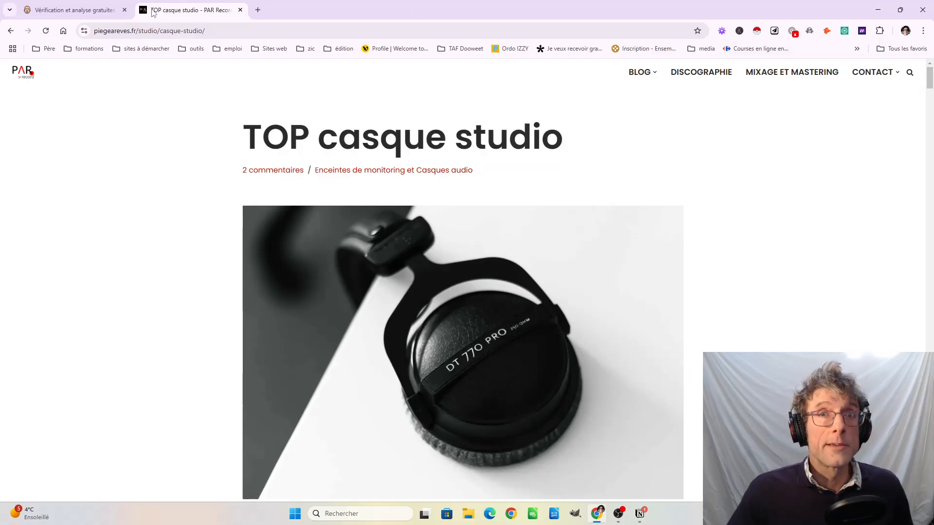
{"action": "left_click", "coordinate": [73, 10]}
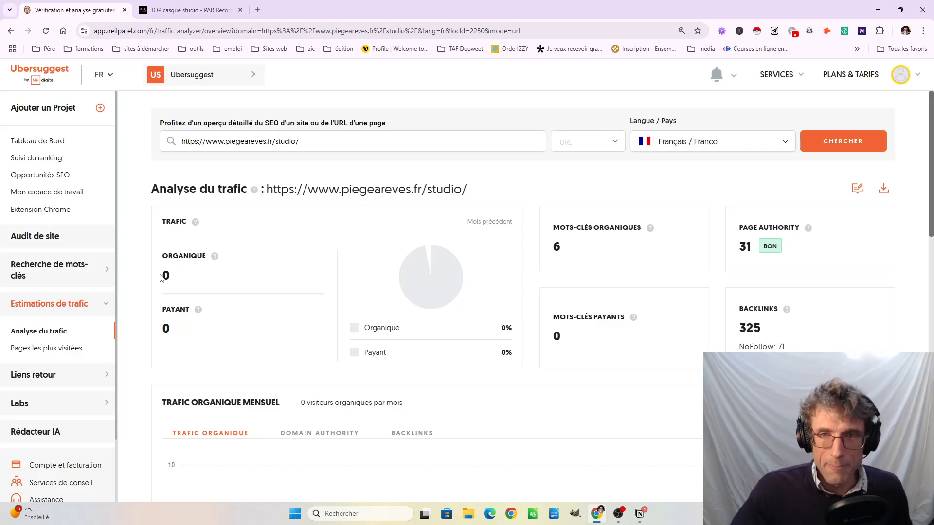
{"action": "left_click_drag", "start_coordinate": [161, 277], "coordinate": [180, 285]}
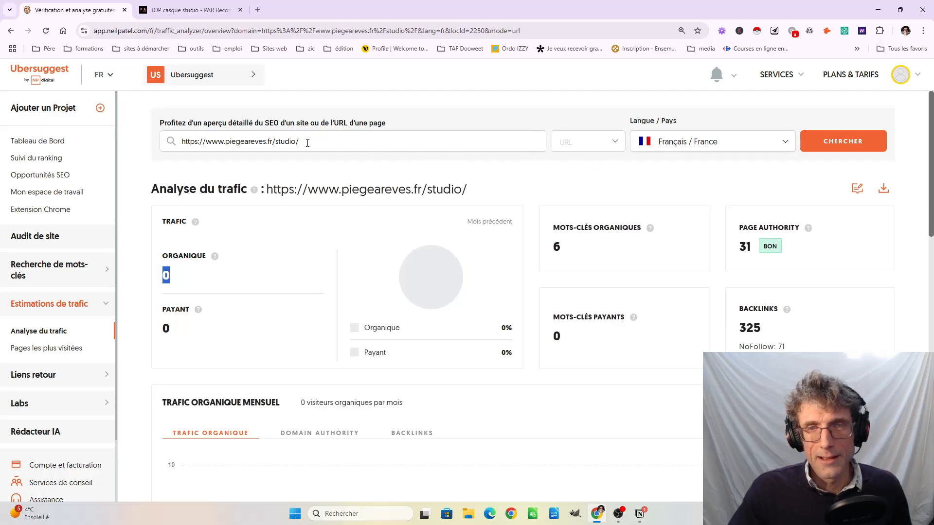
{"action": "left_click", "coordinate": [308, 143]}
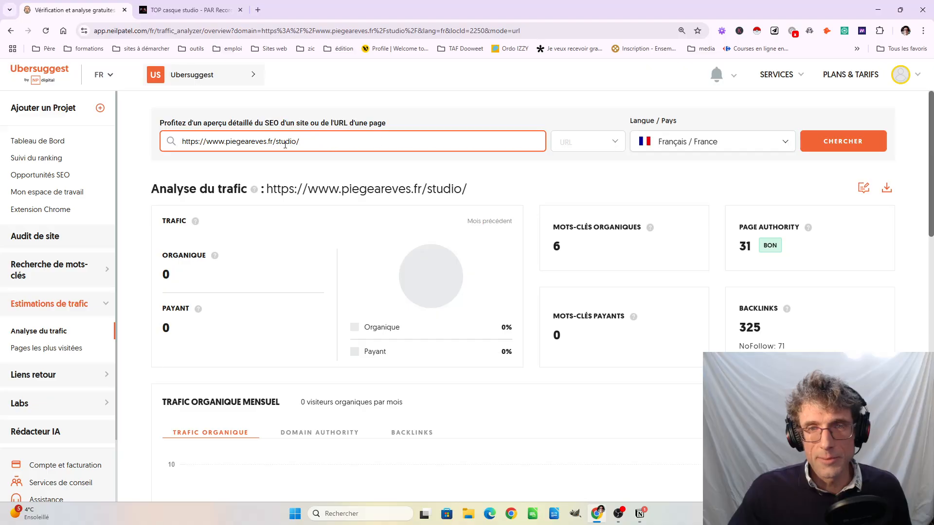
{"action": "left_click_drag", "start_coordinate": [277, 143], "coordinate": [364, 143]}
{"action": "key", "text": "BackSpace"}
{"action": "key", "text": "Return"}
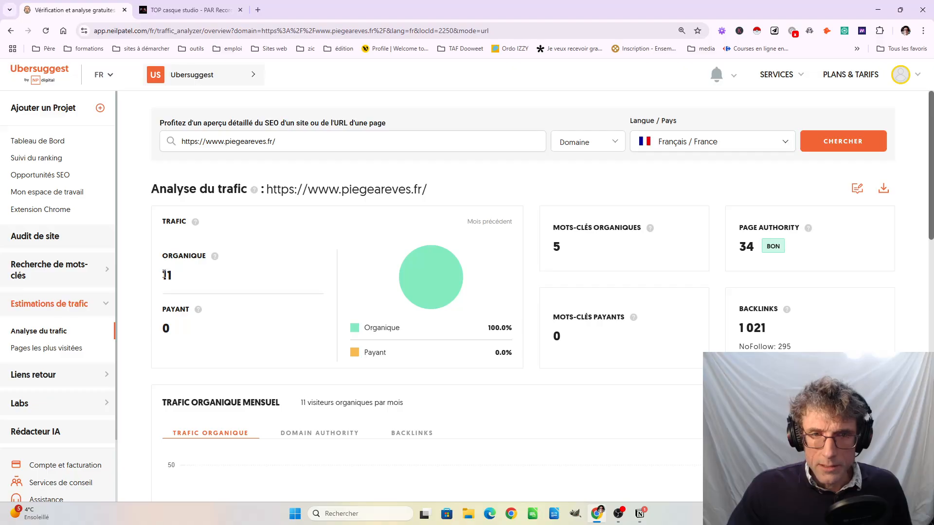
{"action": "left_click_drag", "start_coordinate": [357, 278], "coordinate": [158, 276]}
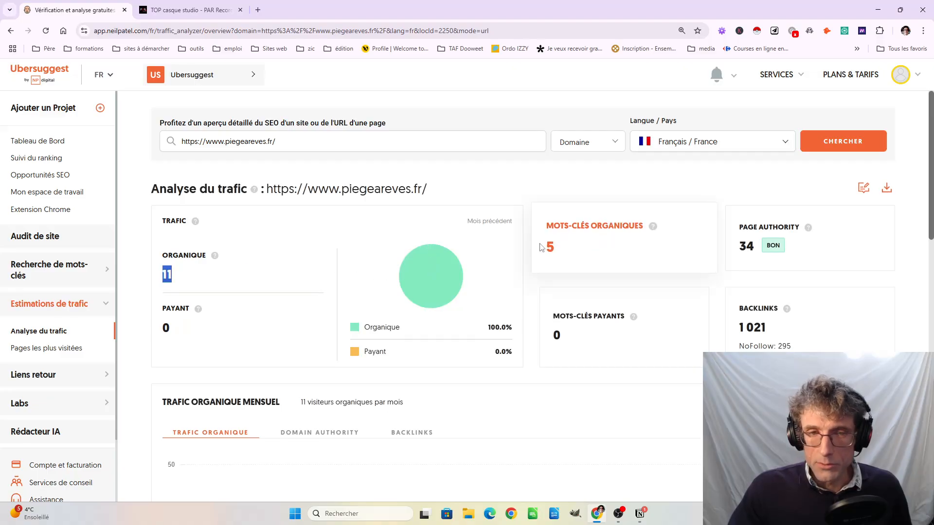
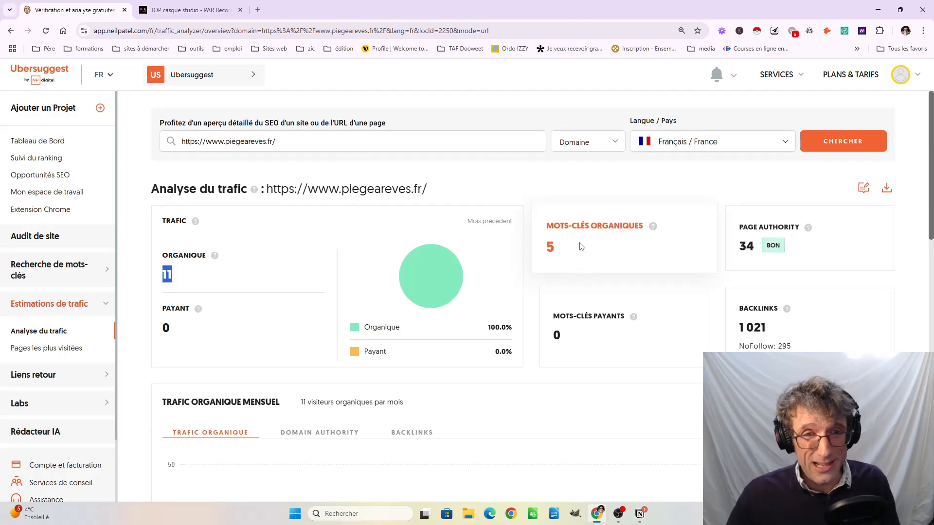
{"action": "left_click", "coordinate": [833, 144]}
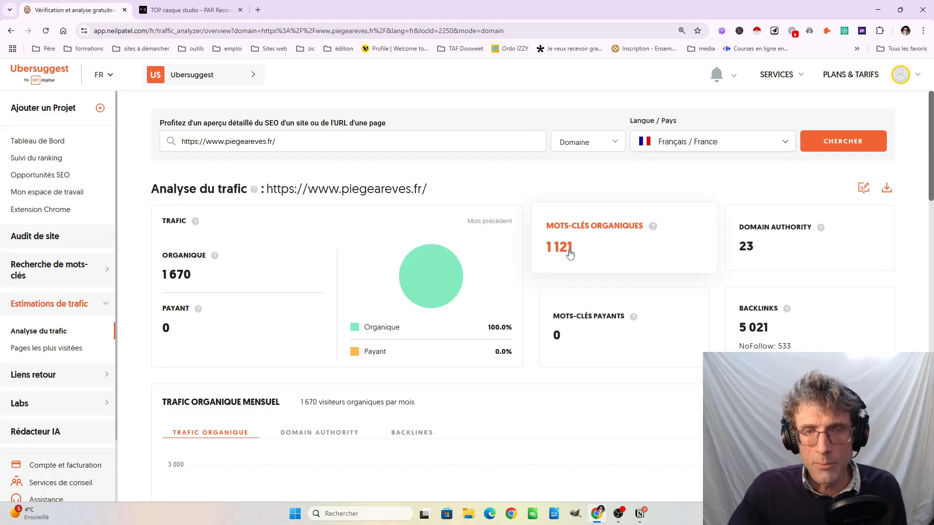
Examine the domain's organic traffic figure and its charts for monthly organic traffic, Domain Authority and backlinks
{"action": "left_click_drag", "start_coordinate": [154, 279], "coordinate": [224, 279]}
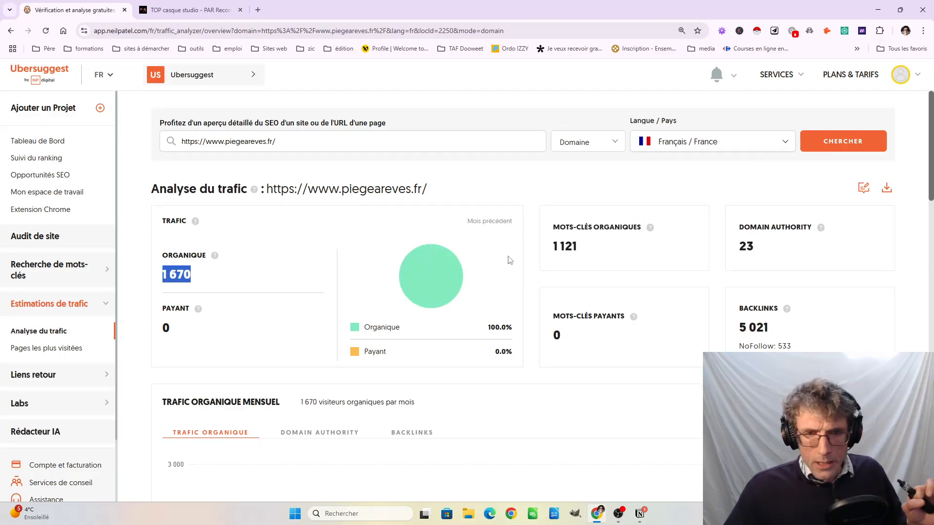
{"action": "scroll", "coordinate": [509, 259], "scroll_direction": "down", "scroll_amount": 5}
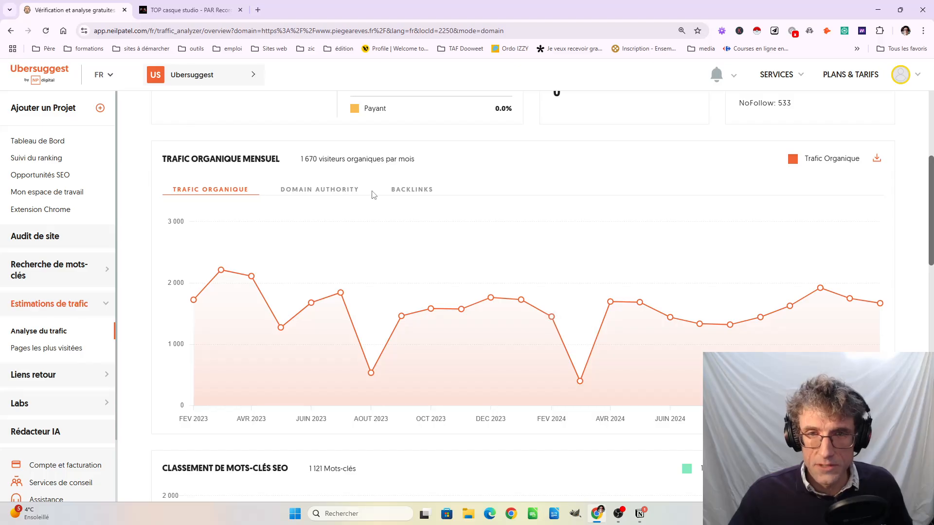
{"action": "left_click", "coordinate": [318, 191]}
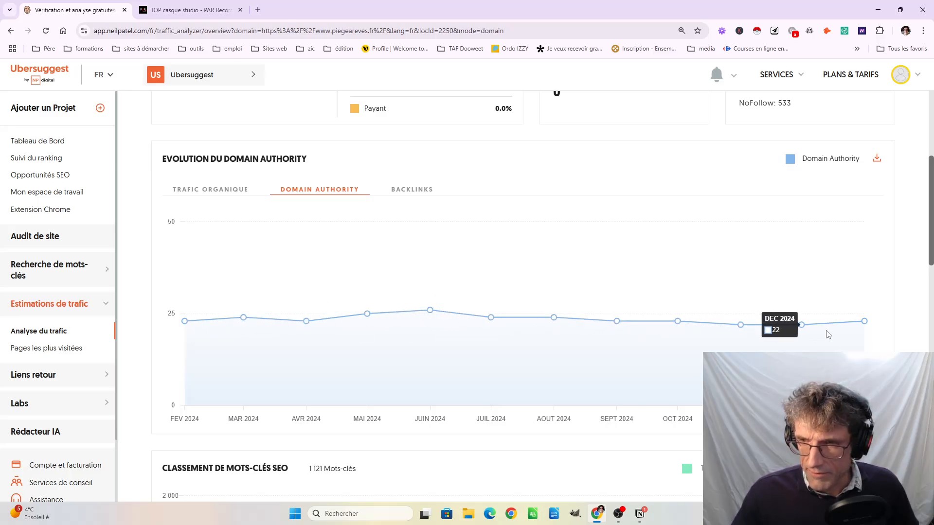
{"action": "scroll", "coordinate": [407, 243], "scroll_direction": "down", "scroll_amount": 3}
{"action": "scroll", "coordinate": [408, 243], "scroll_direction": "up", "scroll_amount": 3}
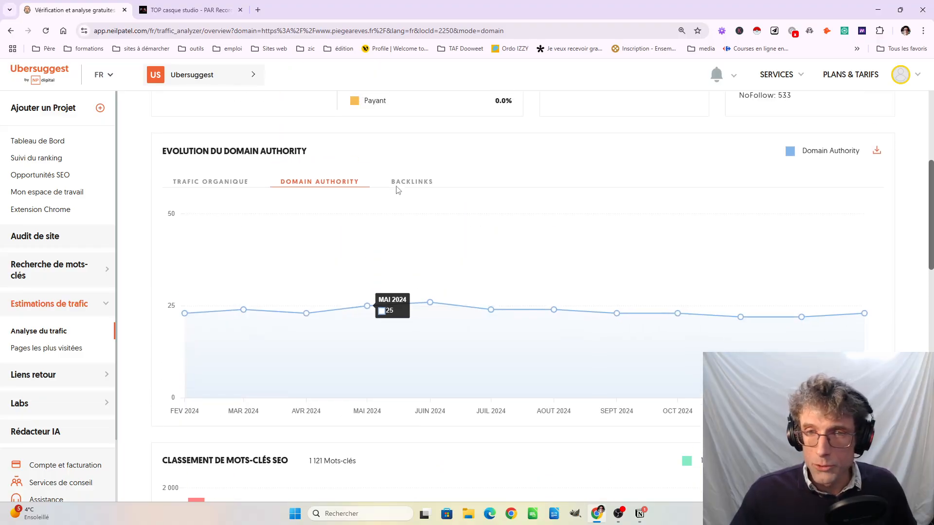
{"action": "left_click", "coordinate": [412, 190]}
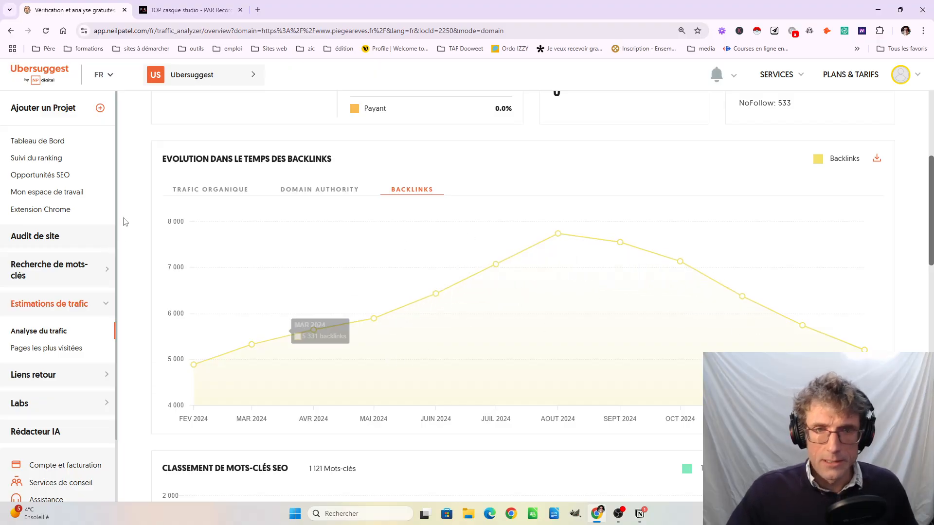
{"action": "left_click", "coordinate": [219, 193]}
Examine the domain's SEO keyword ranking chart, best SEO pages and main keywords for FR / FR
{"action": "scroll", "coordinate": [489, 231], "scroll_direction": "down", "scroll_amount": 5}
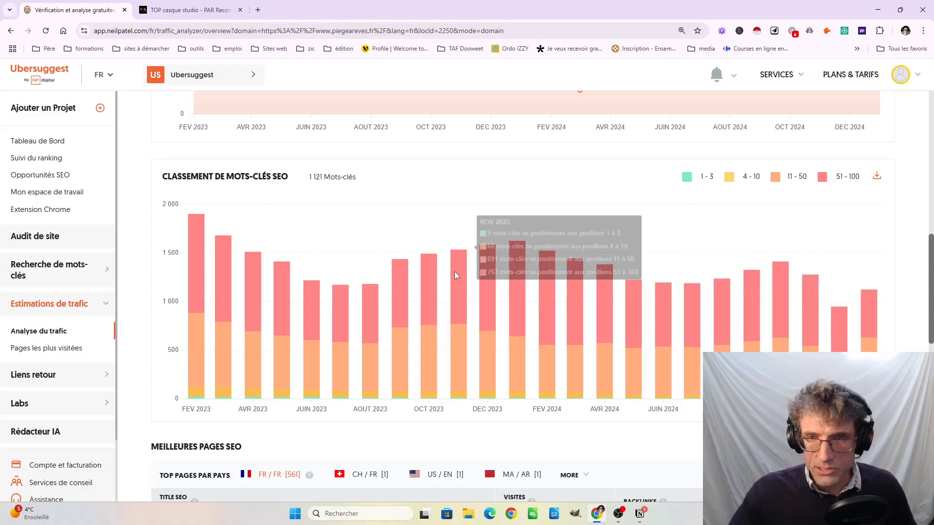
{"action": "scroll", "coordinate": [455, 274], "scroll_direction": "down", "scroll_amount": 7}
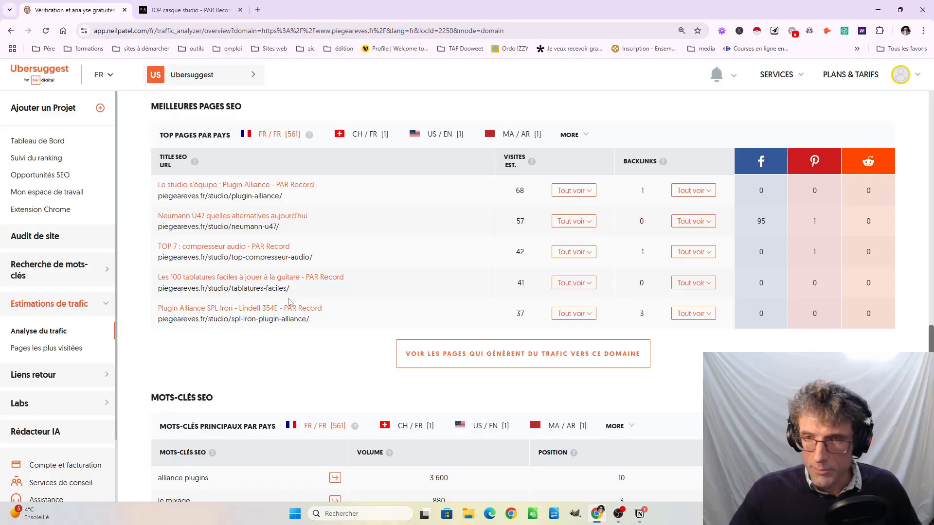
{"action": "scroll", "coordinate": [289, 303], "scroll_direction": "down", "scroll_amount": 4}
{"action": "scroll", "coordinate": [289, 303], "scroll_direction": "down", "scroll_amount": 1}
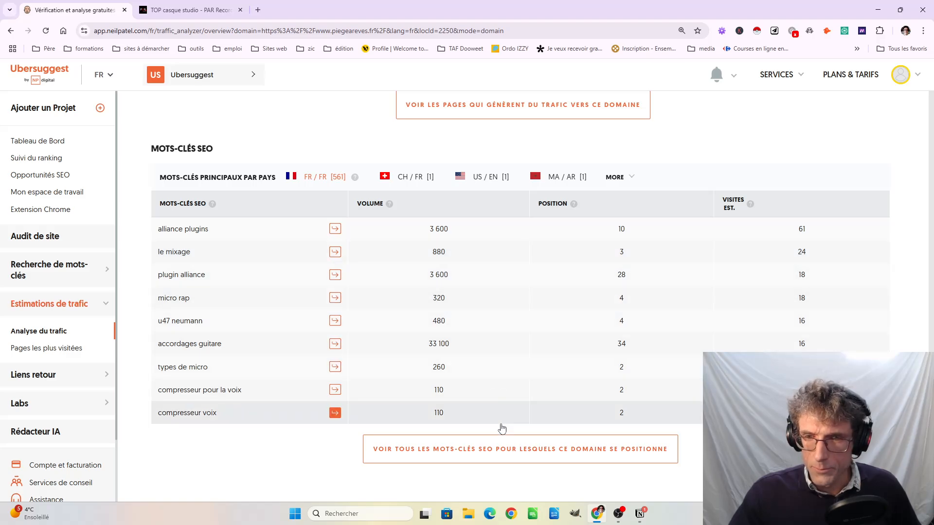
Open the full list of the domain's SEO keywords and sort it by position, best rankings first
{"action": "left_click", "coordinate": [491, 459]}
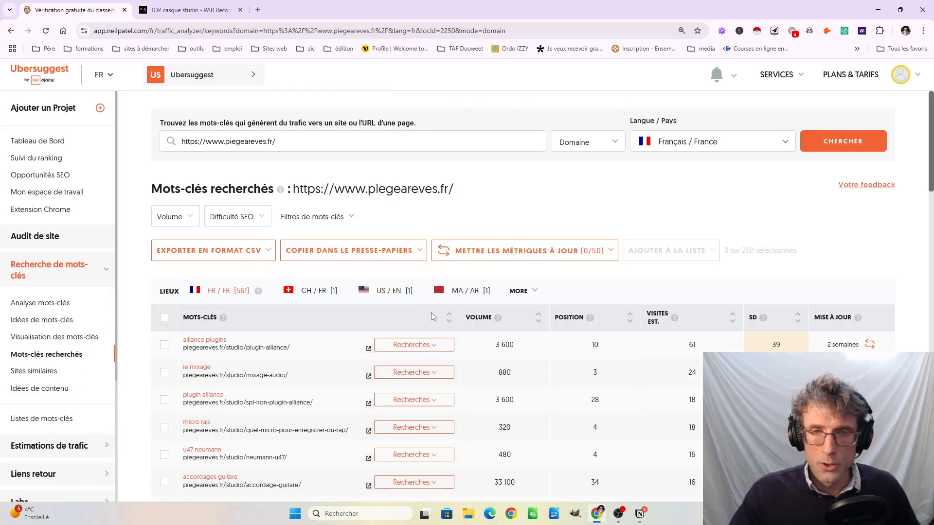
{"action": "left_click", "coordinate": [629, 321]}
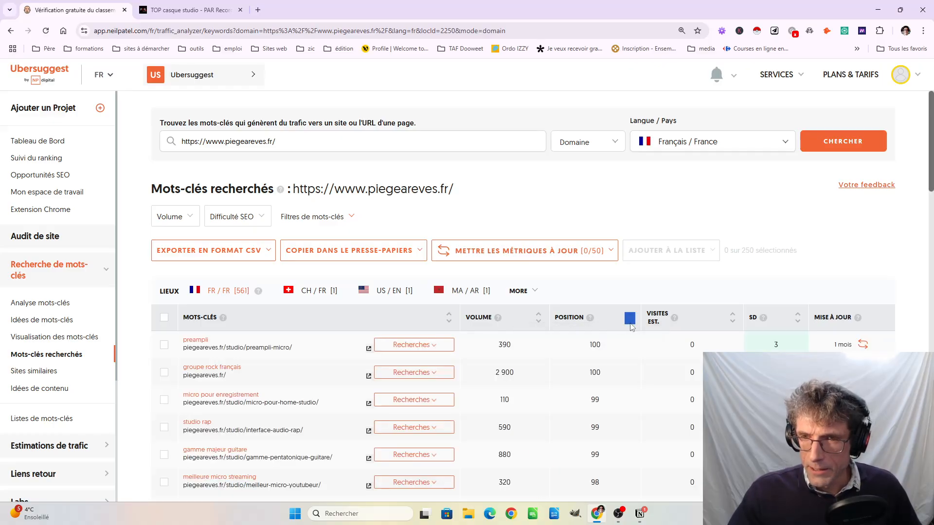
{"action": "left_click", "coordinate": [629, 321]}
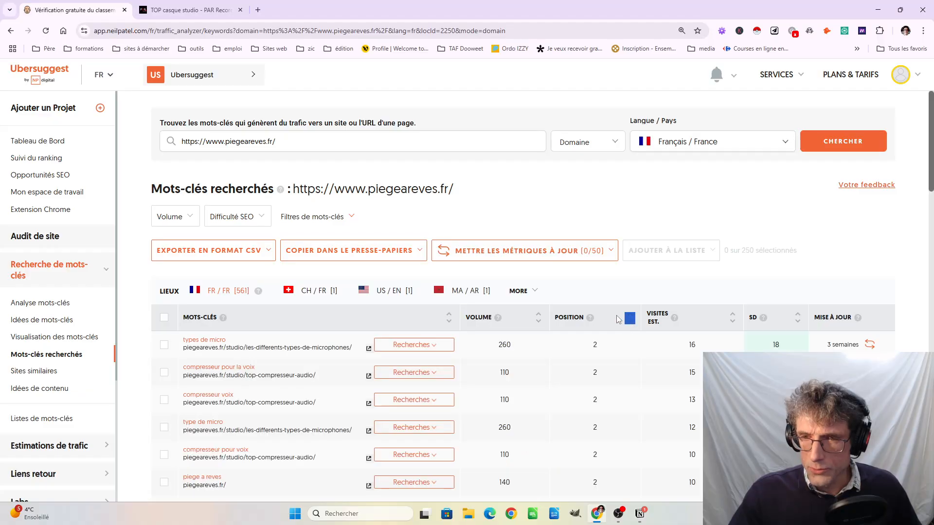
Examine the best-positioned keywords together with their ranking pages, volumes, estimated visits and SEO difficulty
{"action": "scroll", "coordinate": [627, 330], "scroll_direction": "down", "scroll_amount": 2}
{"action": "scroll", "coordinate": [587, 399], "scroll_direction": "up", "scroll_amount": 1}
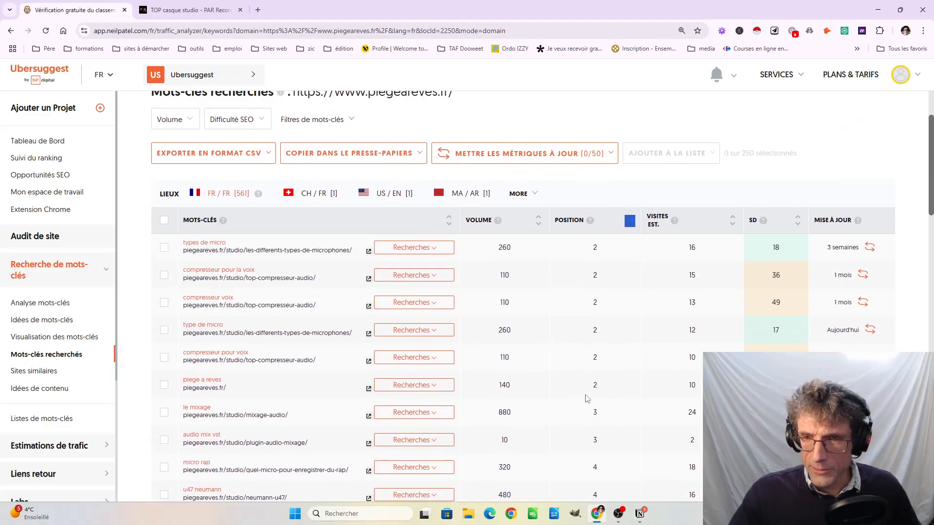
{"action": "scroll", "coordinate": [602, 414], "scroll_direction": "down", "scroll_amount": 1}
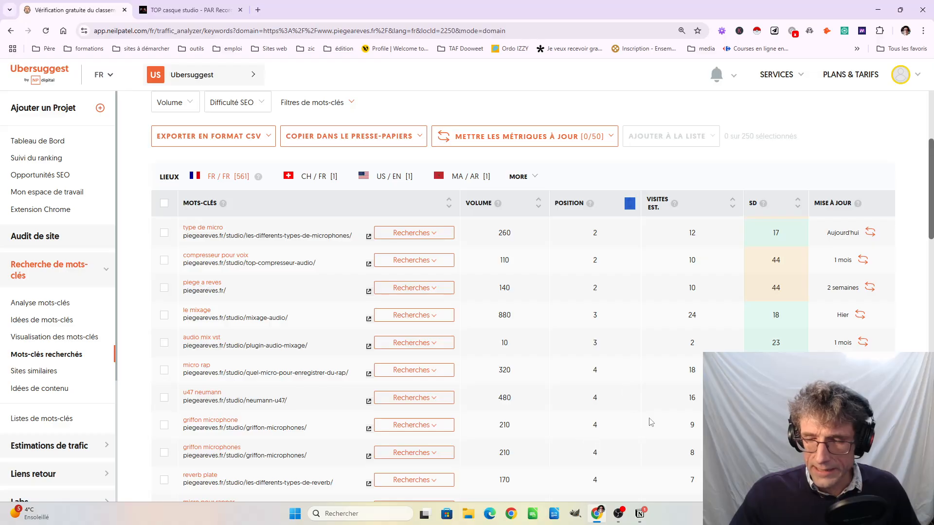
{"action": "scroll", "coordinate": [651, 421], "scroll_direction": "up", "scroll_amount": 1}
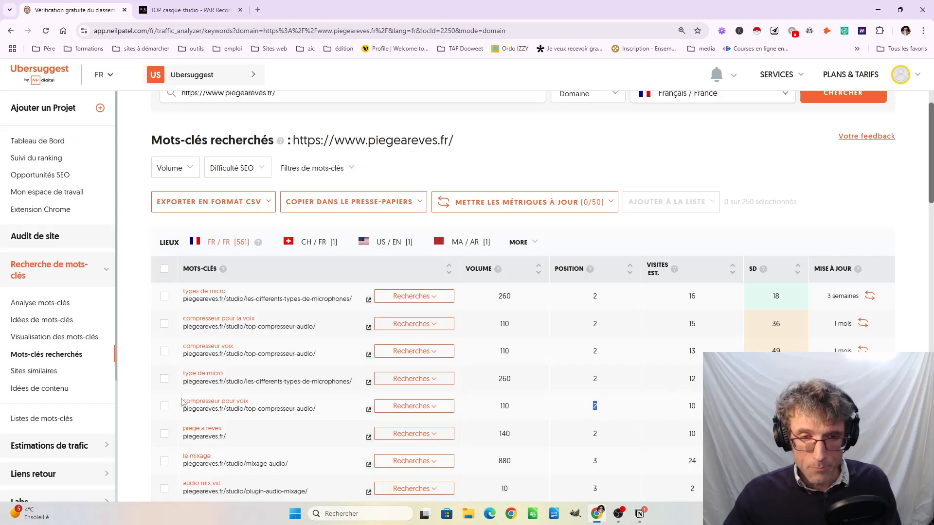
Search Google for "compresseur pour voix" in a new browser tab and find the piegeareves.fr article among the results
{"action": "left_click_drag", "start_coordinate": [178, 403], "coordinate": [263, 397]}
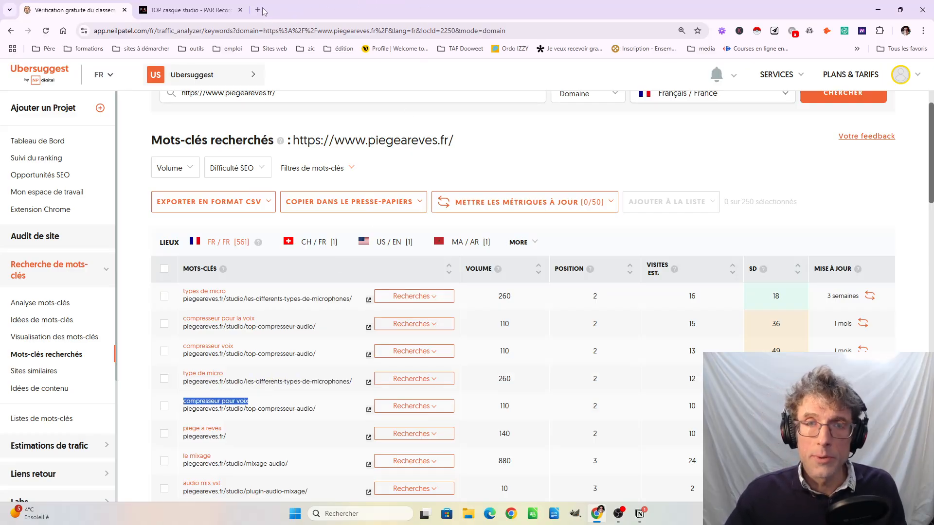
{"action": "key", "text": "ctrl+t"}
{"action": "left_click", "coordinate": [377, 198]}
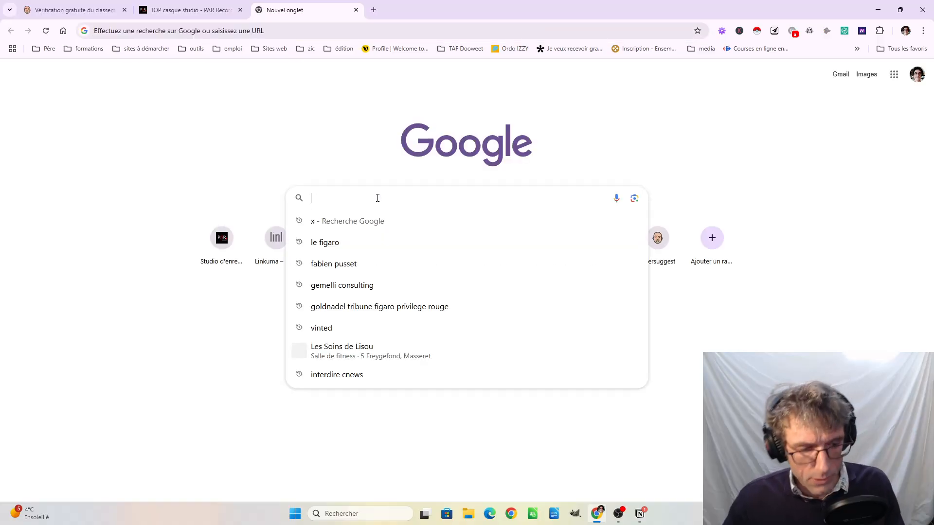
{"action": "key", "text": "Return"}
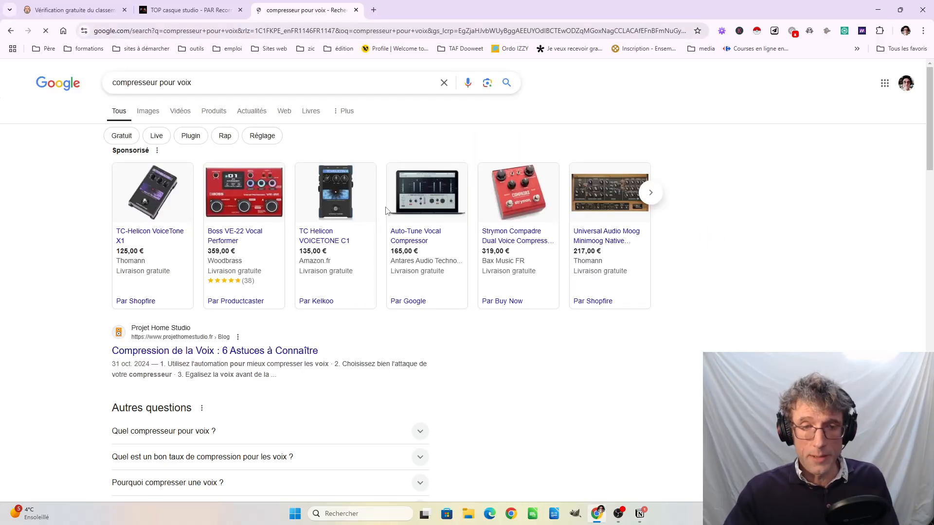
{"action": "scroll", "coordinate": [389, 424], "scroll_direction": "down", "scroll_amount": 2}
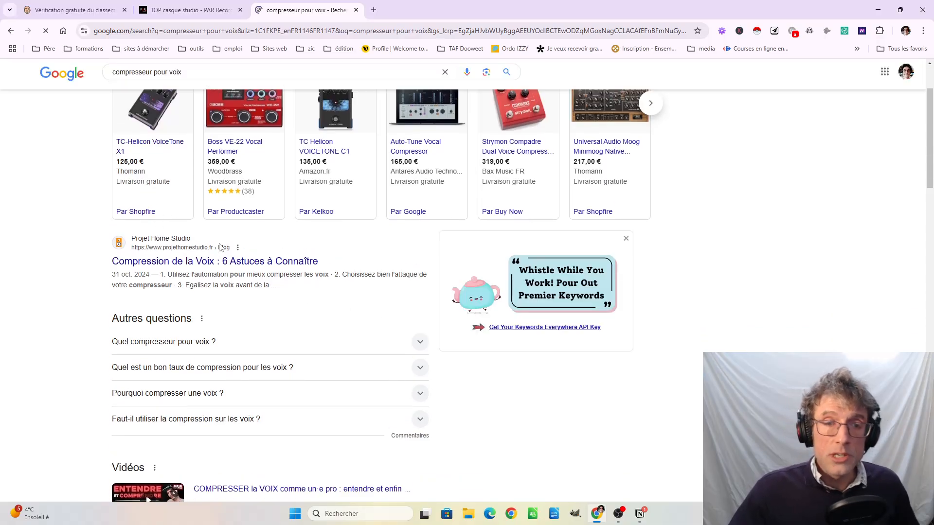
{"action": "scroll", "coordinate": [458, 296], "scroll_direction": "down", "scroll_amount": 8}
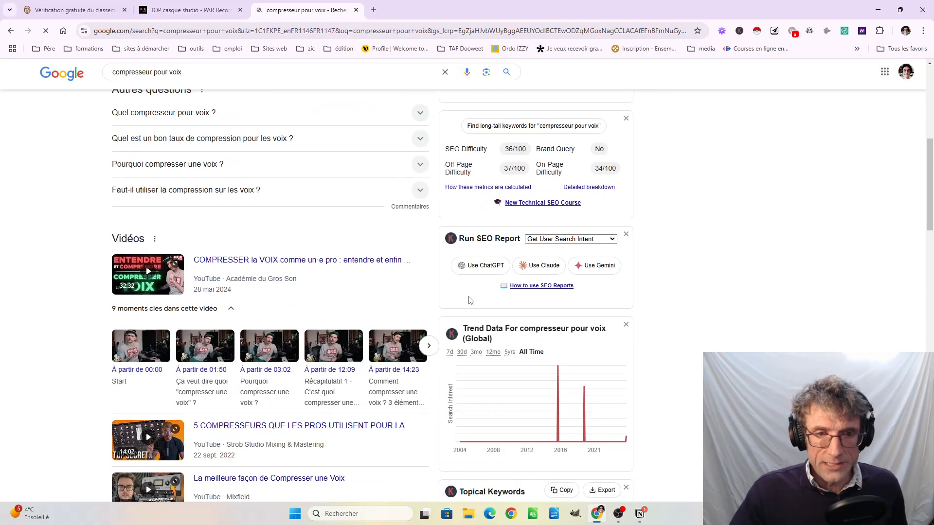
{"action": "scroll", "coordinate": [389, 301], "scroll_direction": "down", "scroll_amount": 1}
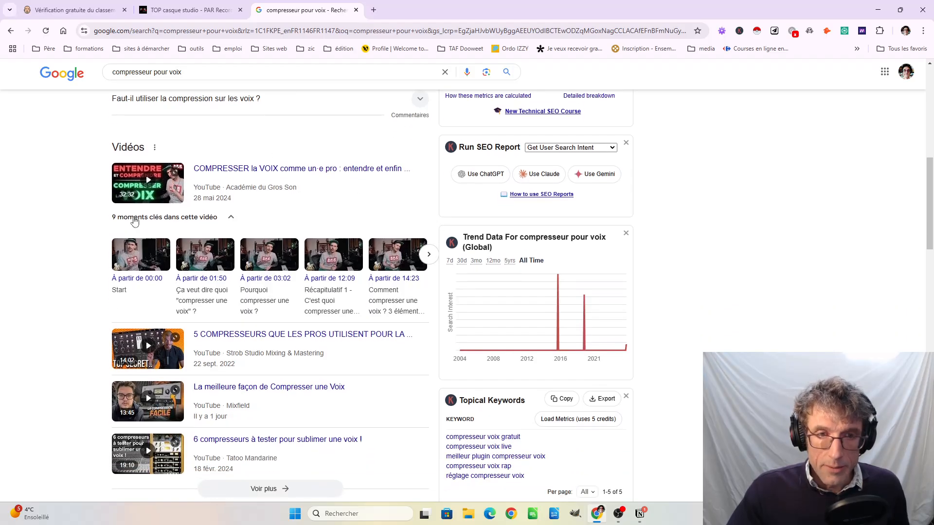
{"action": "scroll", "coordinate": [288, 337], "scroll_direction": "down", "scroll_amount": 5}
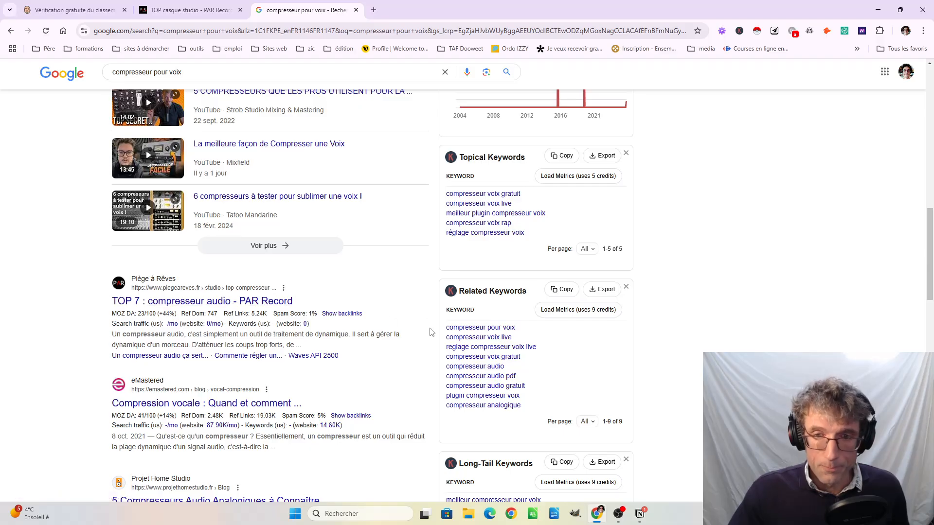
Examine the sponsored products, competing article, related questions and videos placed above the piegeareves.fr article in the results
{"action": "scroll", "coordinate": [389, 321], "scroll_direction": "up", "scroll_amount": 10}
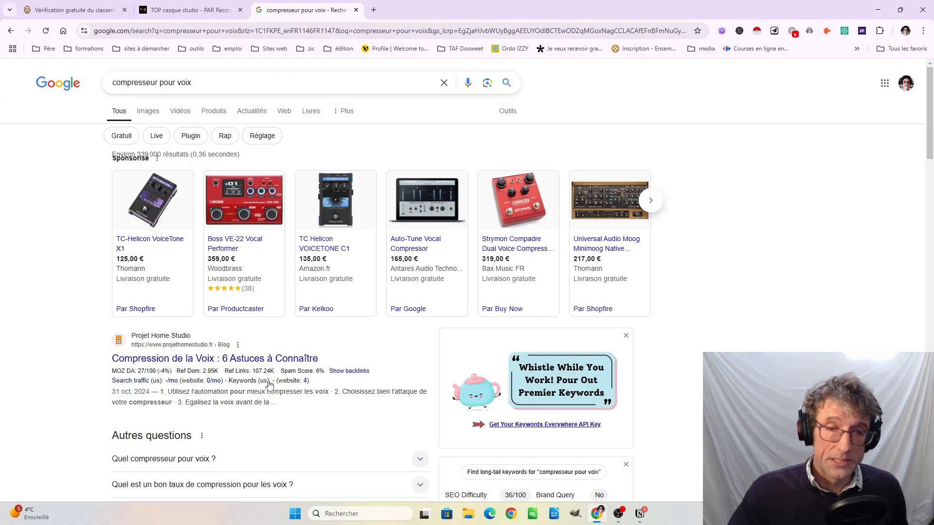
{"action": "scroll", "coordinate": [324, 384], "scroll_direction": "down", "scroll_amount": 3}
{"action": "scroll", "coordinate": [335, 374], "scroll_direction": "up", "scroll_amount": 3}
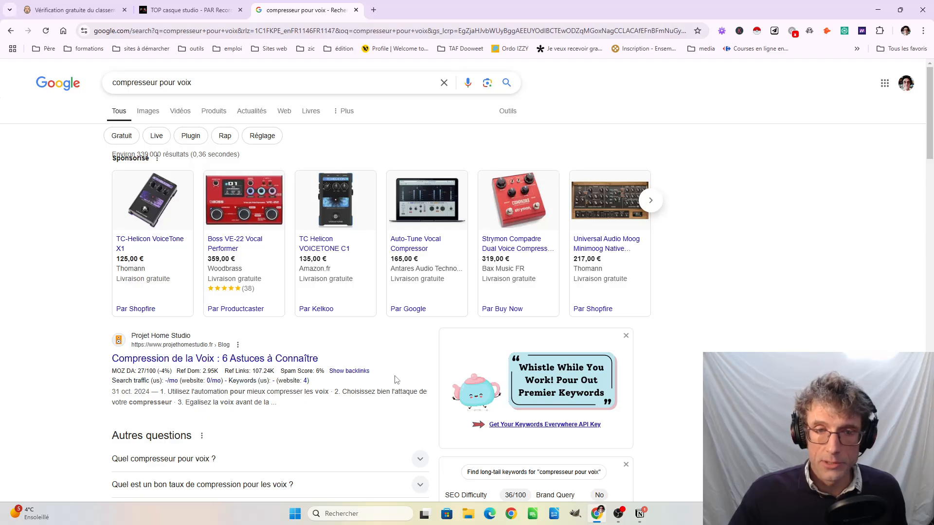
{"action": "scroll", "coordinate": [396, 379], "scroll_direction": "down", "scroll_amount": 3}
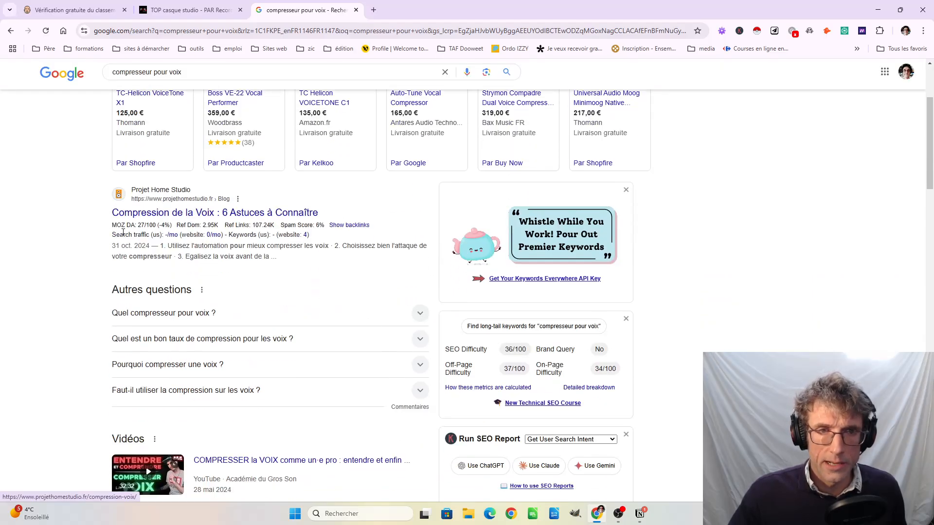
{"action": "scroll", "coordinate": [478, 276], "scroll_direction": "up", "scroll_amount": 3}
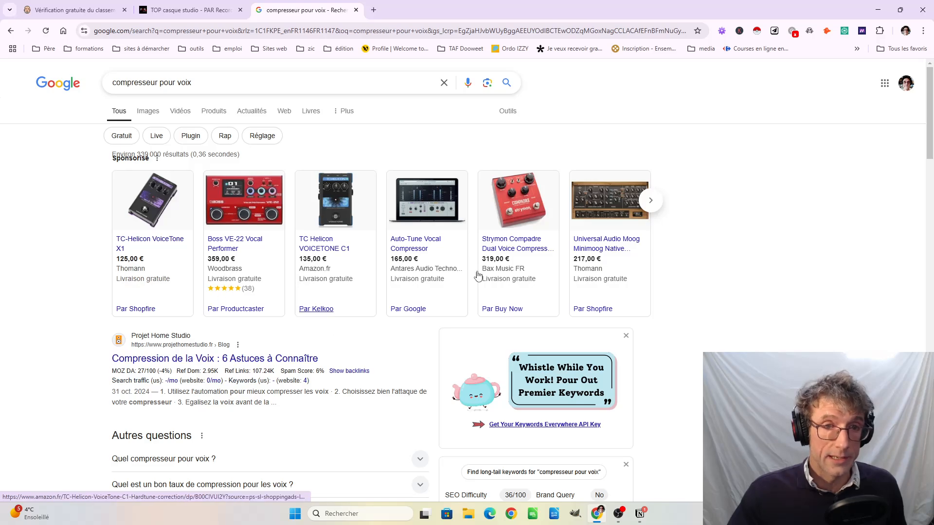
{"action": "scroll", "coordinate": [192, 362], "scroll_direction": "down", "scroll_amount": 4}
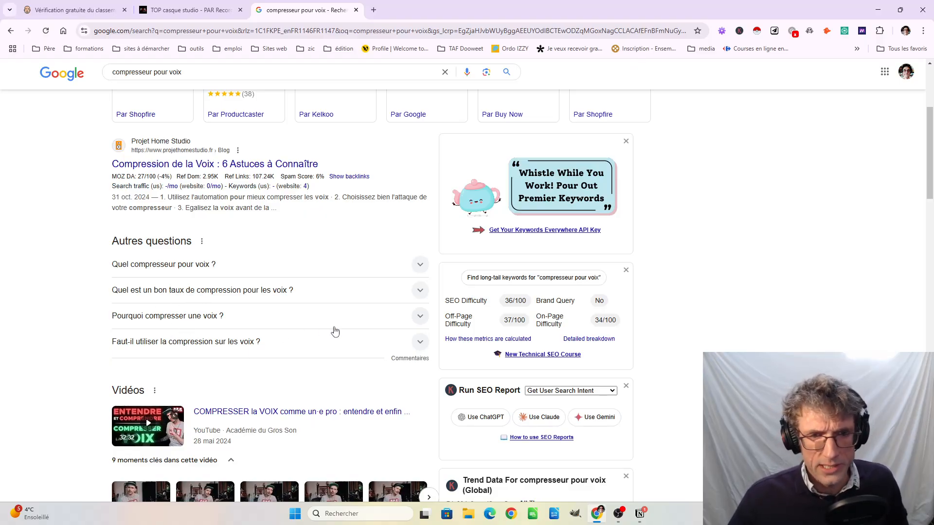
{"action": "scroll", "coordinate": [335, 330], "scroll_direction": "down", "scroll_amount": 4}
{"action": "scroll", "coordinate": [172, 228], "scroll_direction": "down", "scroll_amount": 3}
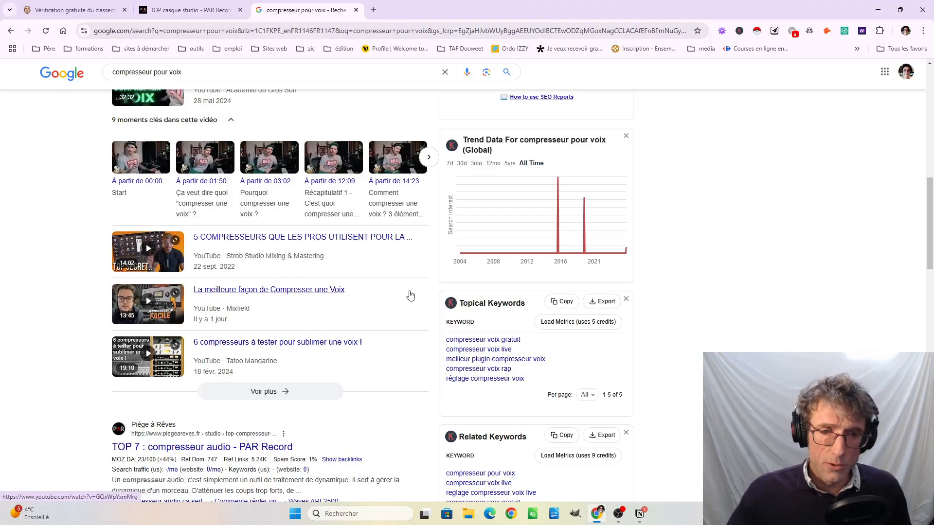
{"action": "scroll", "coordinate": [410, 296], "scroll_direction": "down", "scroll_amount": 4}
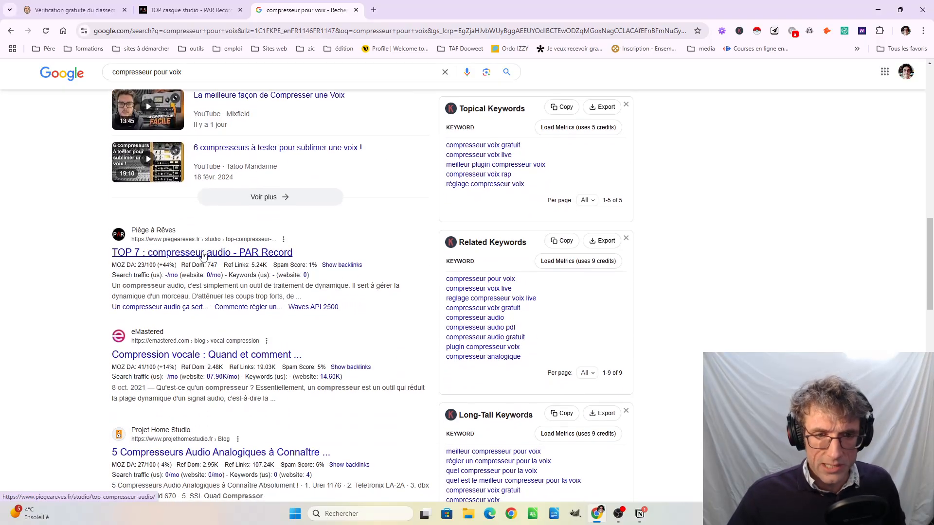
{"action": "scroll", "coordinate": [325, 236], "scroll_direction": "up", "scroll_amount": 15}
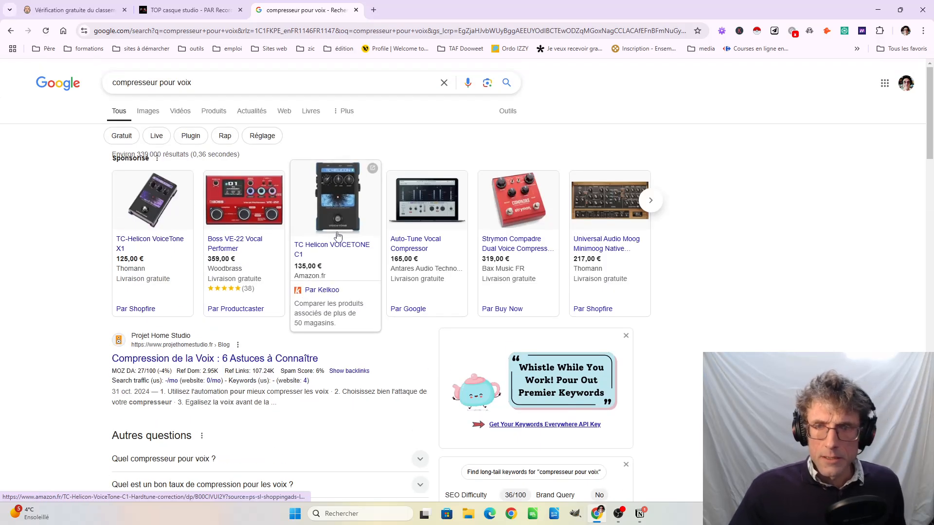
Return to the domain's keyword list in Ubersuggest and review the rankings on pages 1 and 2
{"action": "left_click", "coordinate": [89, 11]}
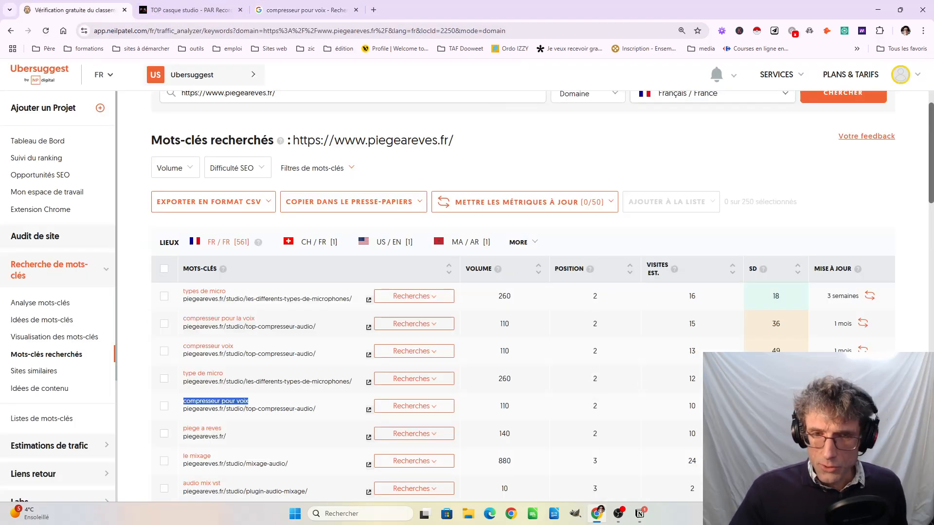
{"action": "scroll", "coordinate": [702, 394], "scroll_direction": "down", "scroll_amount": 2}
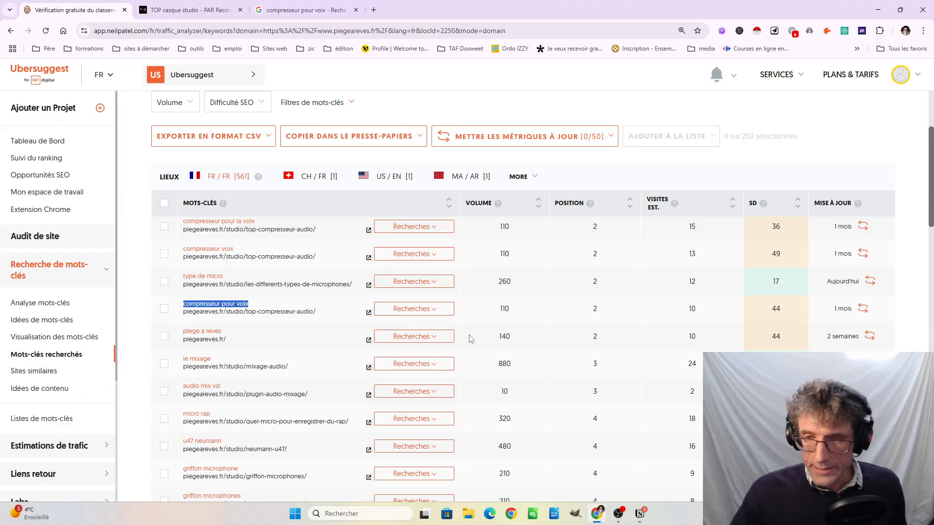
{"action": "scroll", "coordinate": [471, 339], "scroll_direction": "down", "scroll_amount": 15}
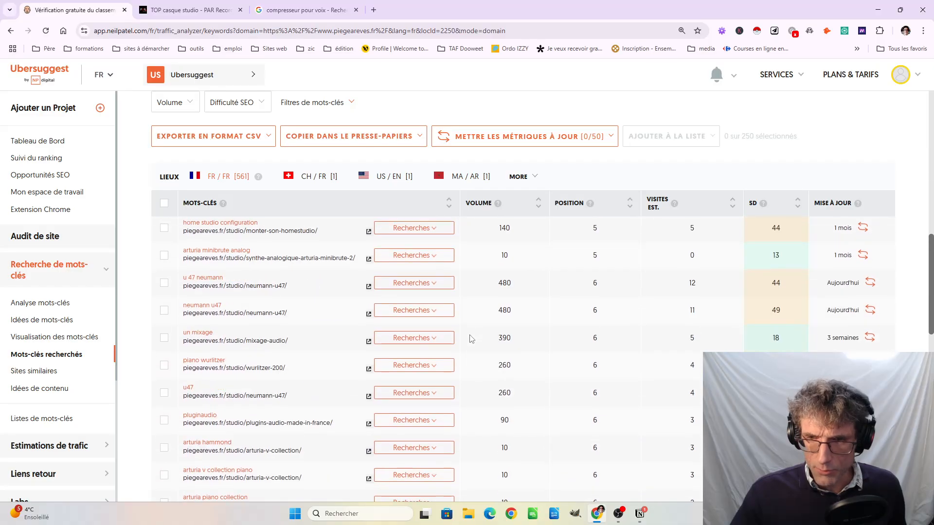
{"action": "scroll", "coordinate": [470, 339], "scroll_direction": "down", "scroll_amount": 10}
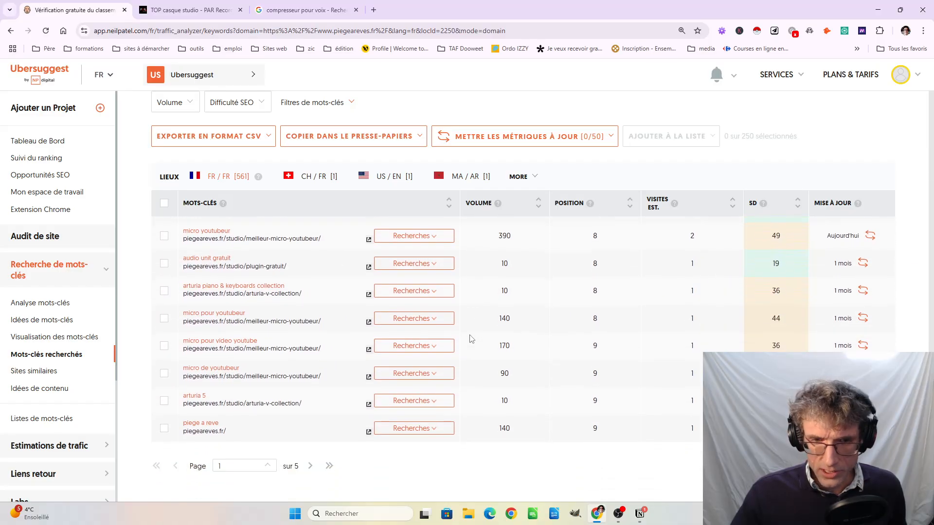
{"action": "left_click", "coordinate": [310, 467]}
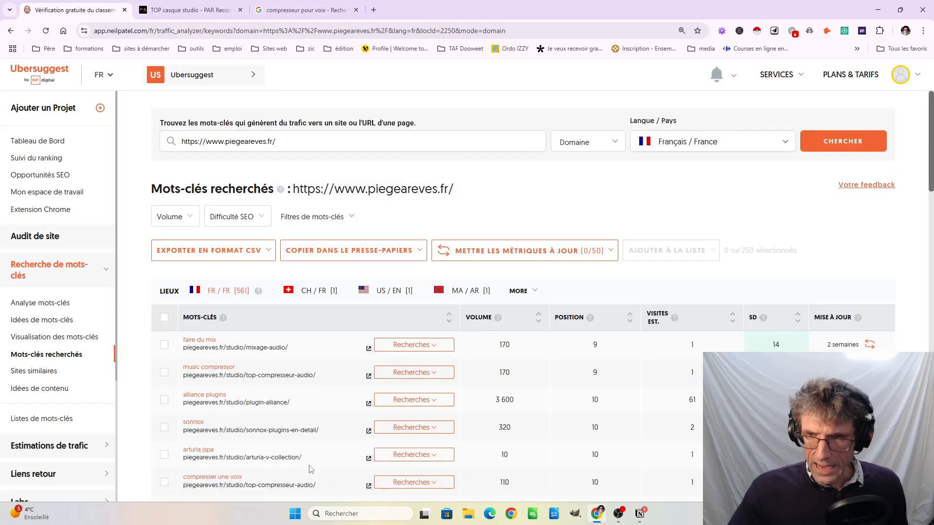
{"action": "scroll", "coordinate": [461, 393], "scroll_direction": "down", "scroll_amount": 3}
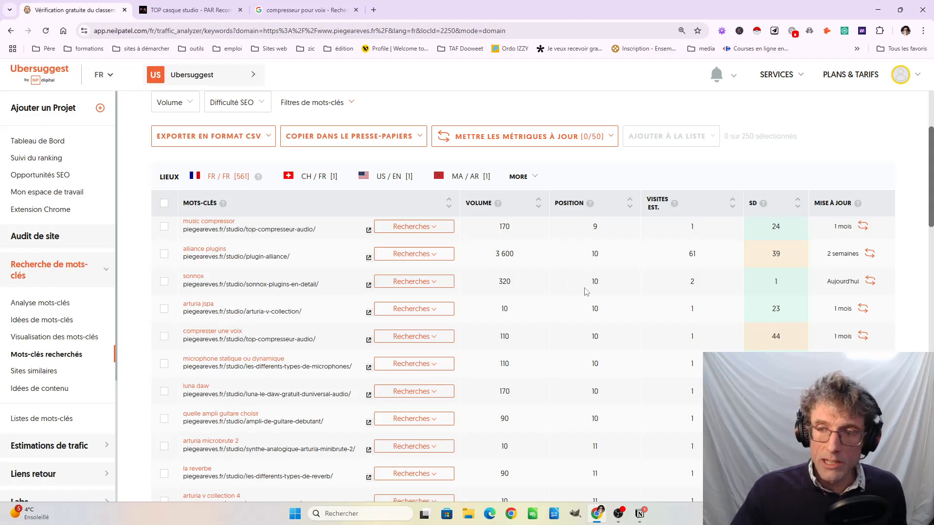
{"action": "scroll", "coordinate": [452, 403], "scroll_direction": "down", "scroll_amount": 5}
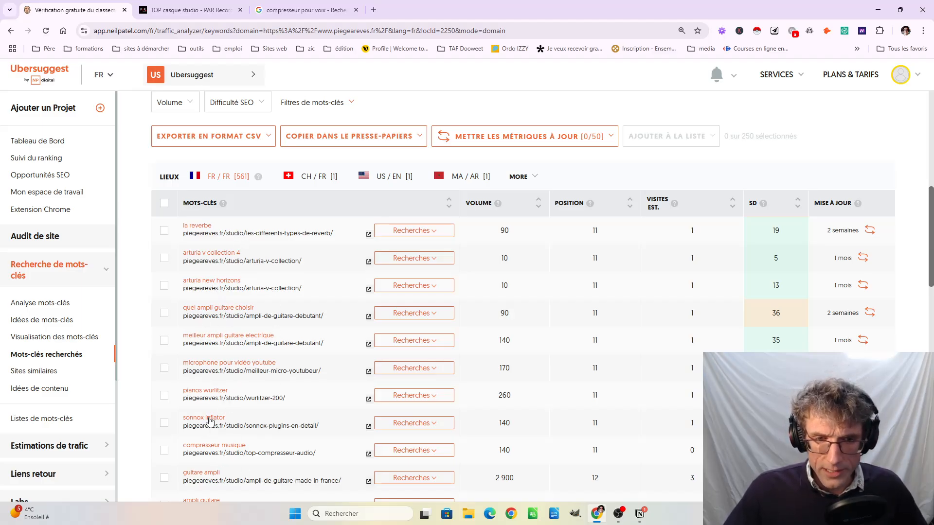
{"action": "left_click", "coordinate": [235, 339]}
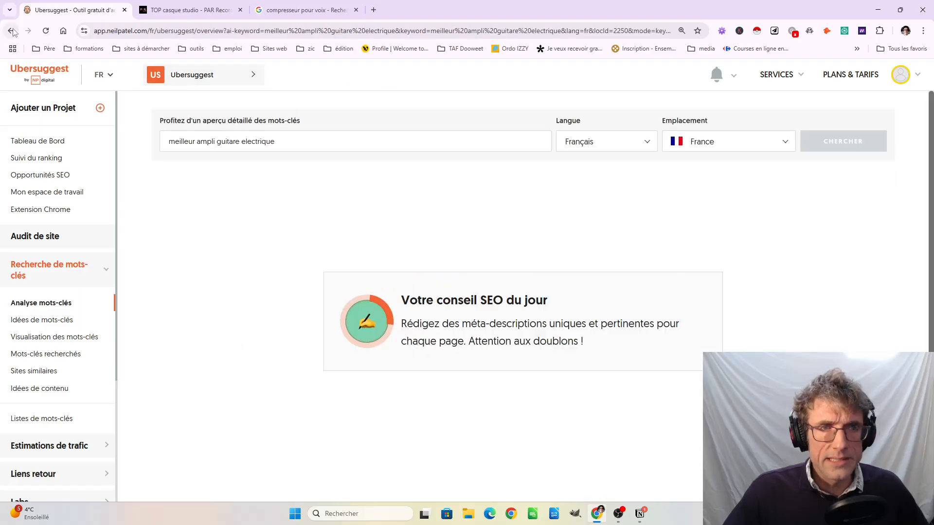
{"action": "key", "text": "alt+Left"}
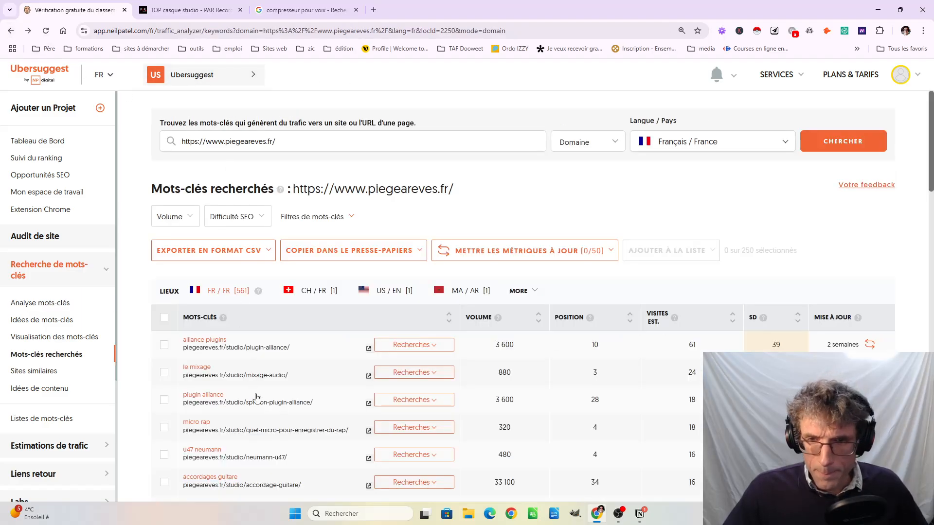
{"action": "scroll", "coordinate": [257, 398], "scroll_direction": "down", "scroll_amount": 2}
{"action": "scroll", "coordinate": [257, 398], "scroll_direction": "down", "scroll_amount": 3}
{"action": "scroll", "coordinate": [628, 274], "scroll_direction": "up", "scroll_amount": 5}
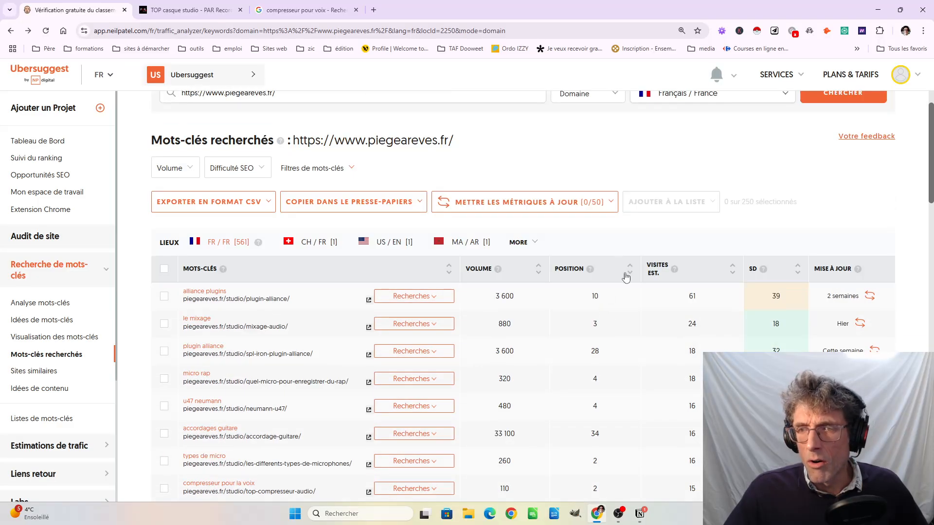
Sort the domain's keywords by position, best rankings first, and go to page 2 of the list
{"action": "left_click", "coordinate": [630, 273]}
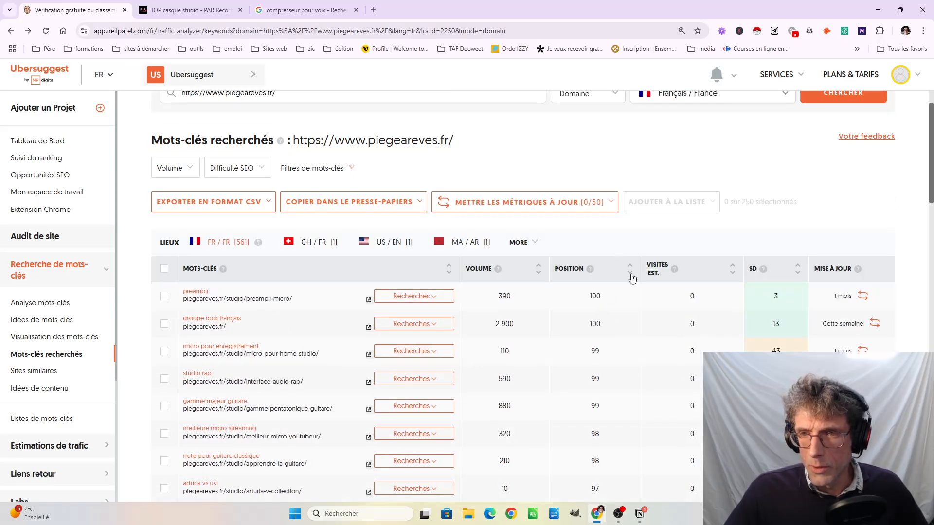
{"action": "left_click", "coordinate": [631, 274]}
{"action": "scroll", "coordinate": [433, 412], "scroll_direction": "down", "scroll_amount": 15}
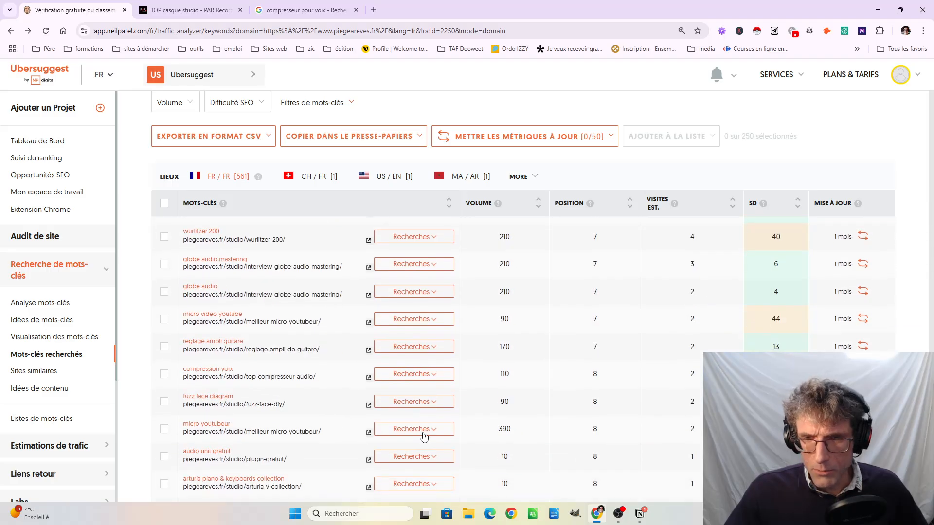
{"action": "scroll", "coordinate": [423, 436], "scroll_direction": "down", "scroll_amount": 4}
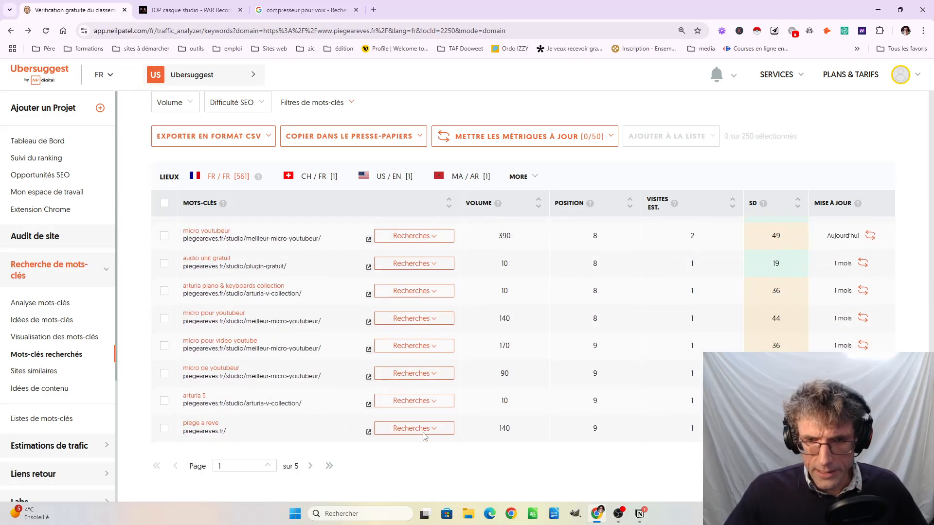
{"action": "left_click", "coordinate": [270, 469]}
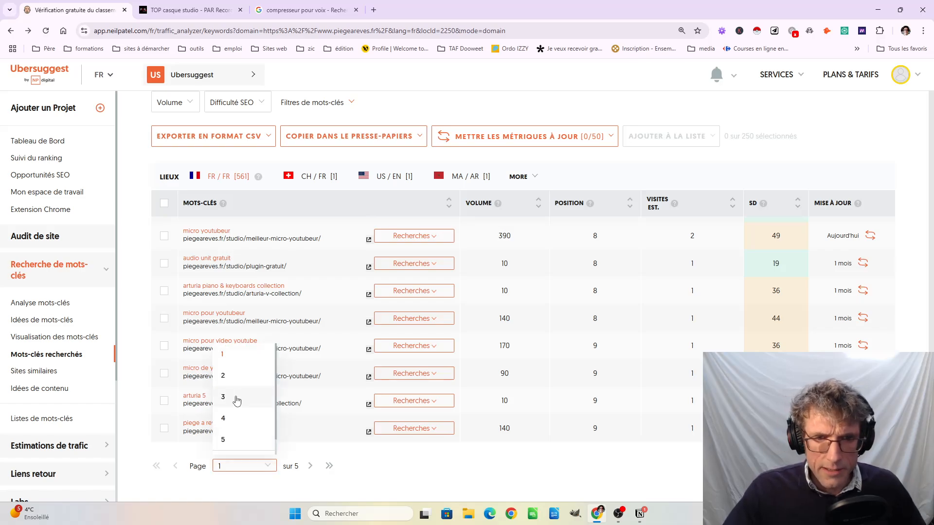
{"action": "left_click", "coordinate": [231, 378]}
{"action": "scroll", "coordinate": [339, 375], "scroll_direction": "down", "scroll_amount": 3}
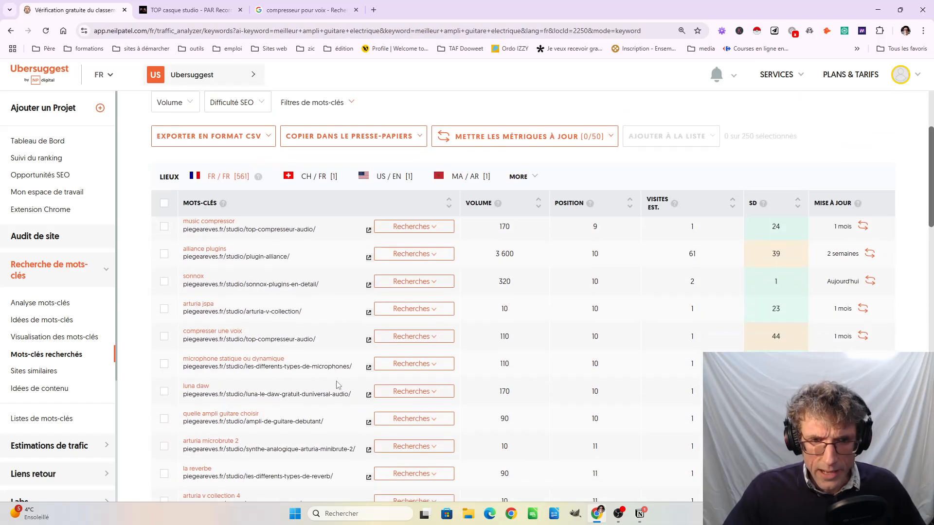
{"action": "scroll", "coordinate": [223, 335], "scroll_direction": "down", "scroll_amount": 1}
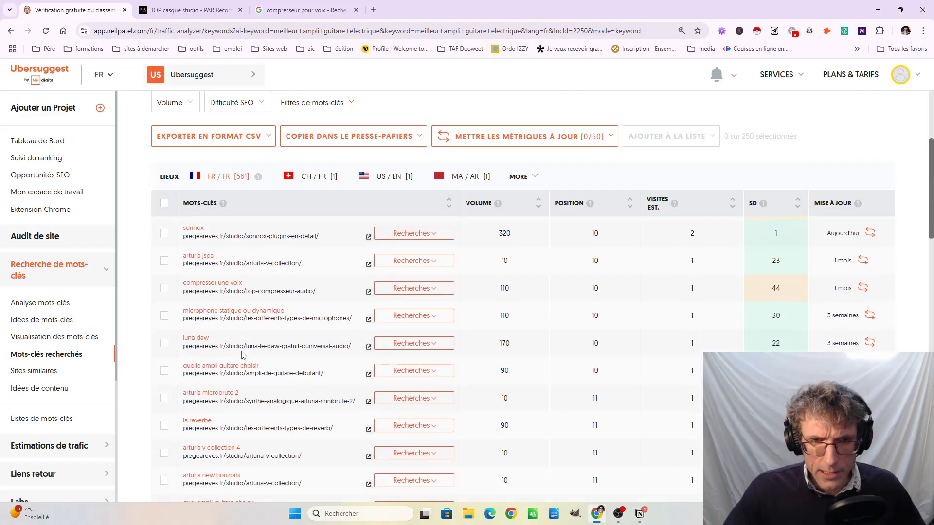
Open the top-compresseur-audio article ranking for "compresser une voix" and skim its table of contents, explanations and plugin sections
{"action": "left_click", "coordinate": [368, 291]}
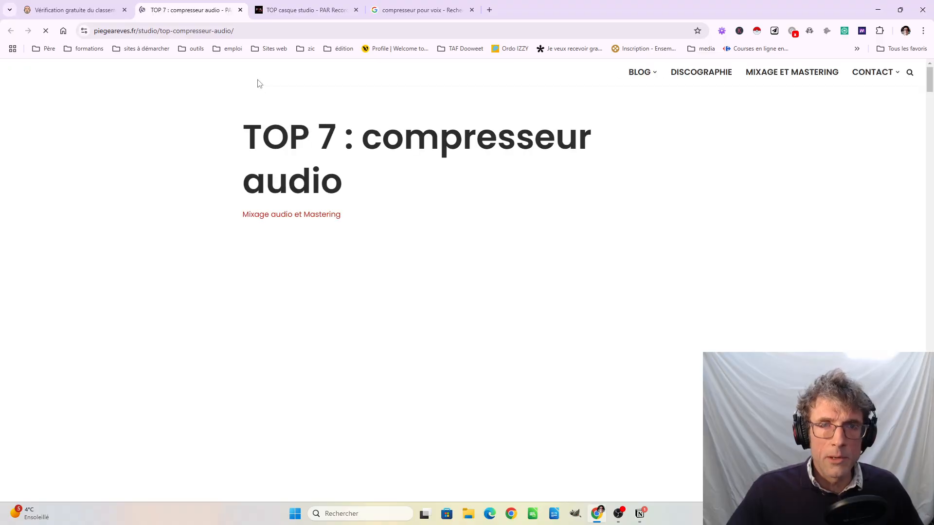
{"action": "scroll", "coordinate": [392, 187], "scroll_direction": "down", "scroll_amount": 15}
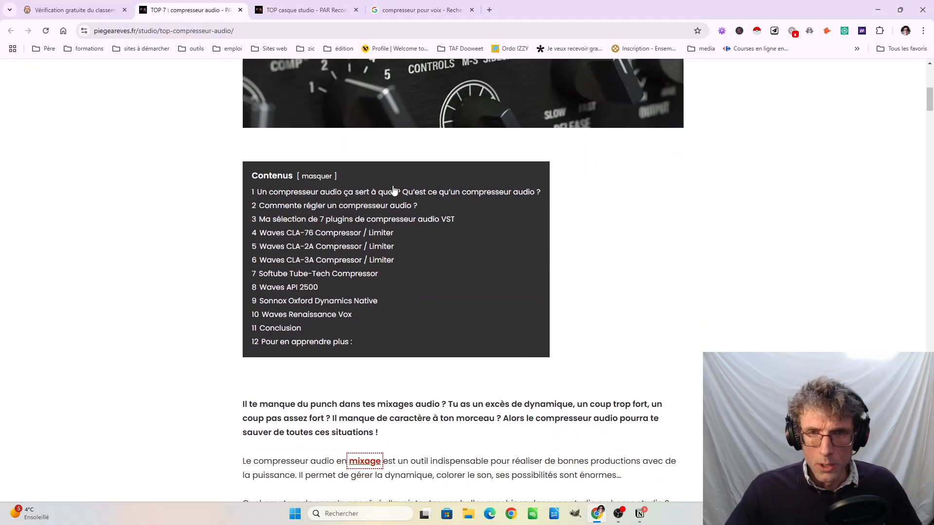
{"action": "scroll", "coordinate": [394, 195], "scroll_direction": "down", "scroll_amount": 13}
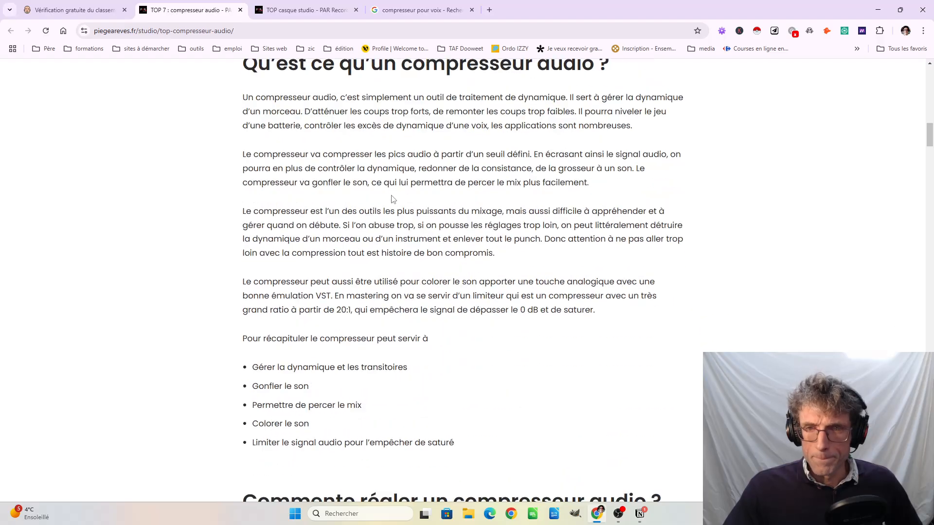
{"action": "scroll", "coordinate": [392, 196], "scroll_direction": "down", "scroll_amount": 16}
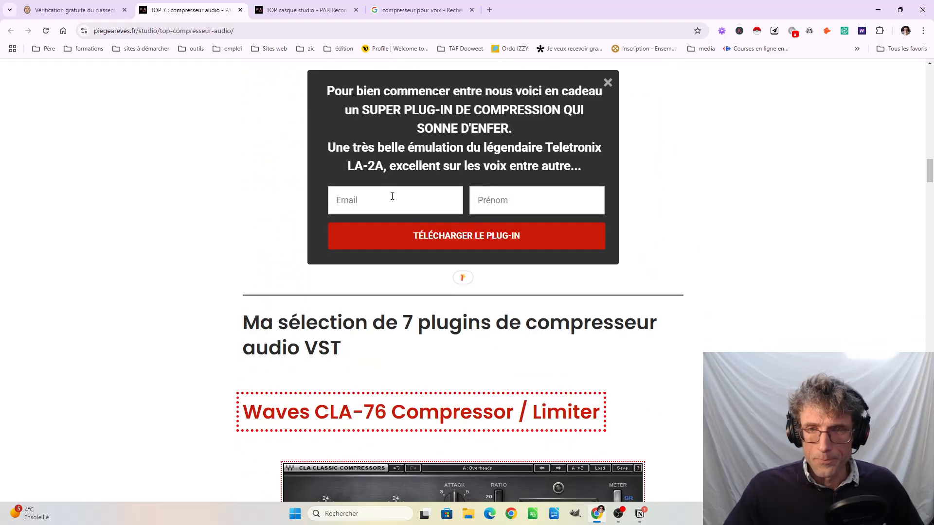
{"action": "scroll", "coordinate": [393, 201], "scroll_direction": "down", "scroll_amount": 13}
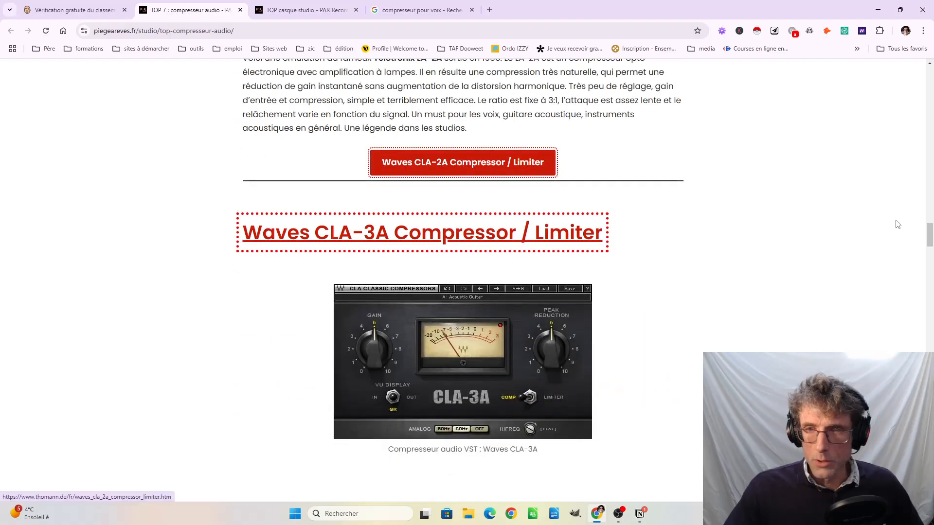
{"action": "left_click_drag", "start_coordinate": [931, 247], "coordinate": [878, 91]}
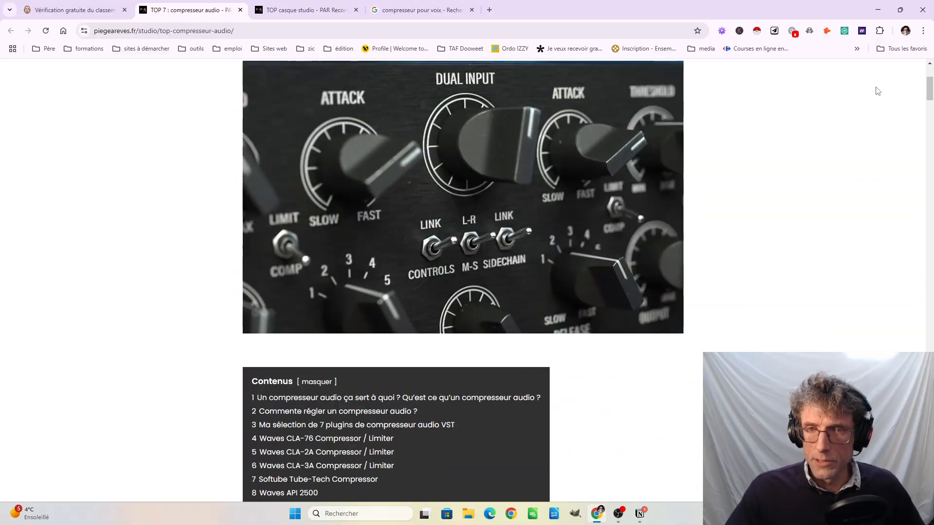
Generate the compressor article's document outline with Web Developer and examine its heading hierarchy
{"action": "left_click", "coordinate": [721, 31]}
{"action": "left_click", "coordinate": [615, 99]}
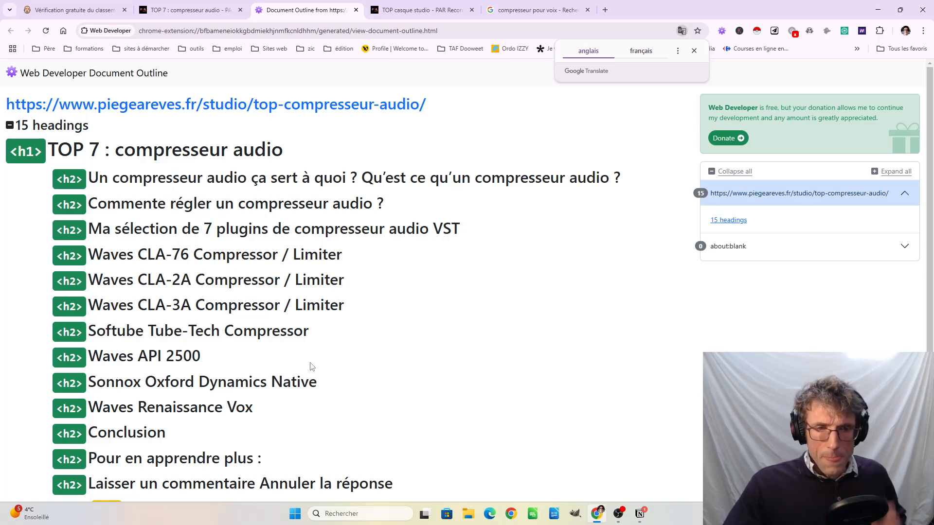
{"action": "scroll", "coordinate": [312, 368], "scroll_direction": "down", "scroll_amount": 2}
{"action": "scroll", "coordinate": [311, 368], "scroll_direction": "up", "scroll_amount": 2}
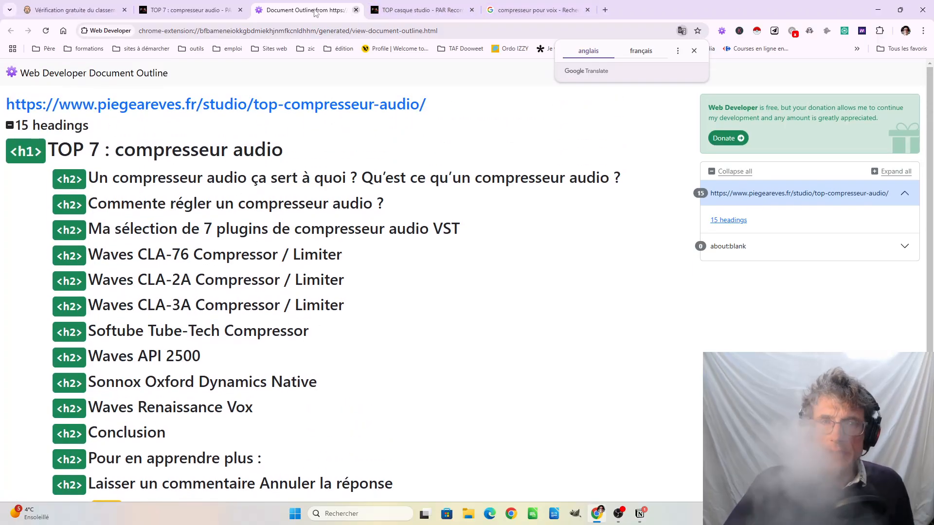
Return to the compressor article and examine its category label, introduction and sections through "Commente régler un compresseur audio ?"
{"action": "left_click", "coordinate": [187, 9]}
{"action": "scroll", "coordinate": [557, 307], "scroll_direction": "up", "scroll_amount": 4}
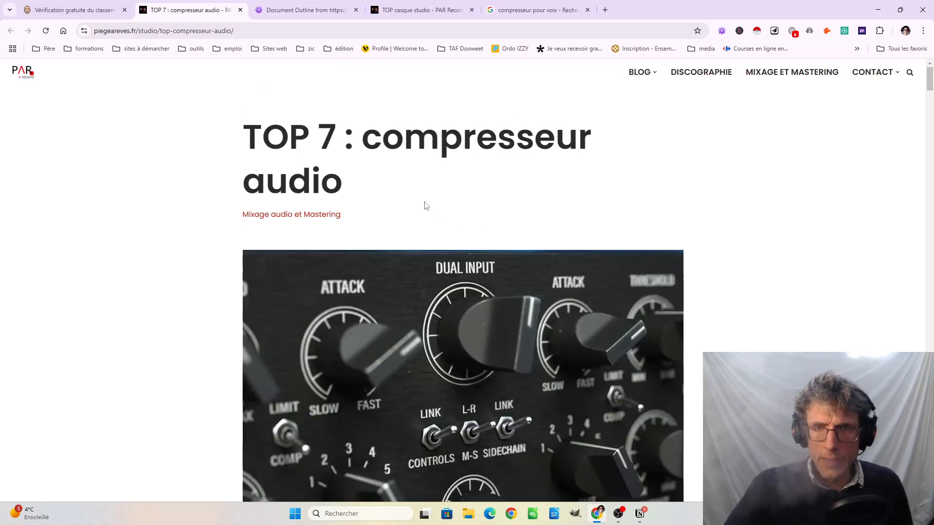
{"action": "left_click_drag", "start_coordinate": [225, 219], "coordinate": [707, 224]}
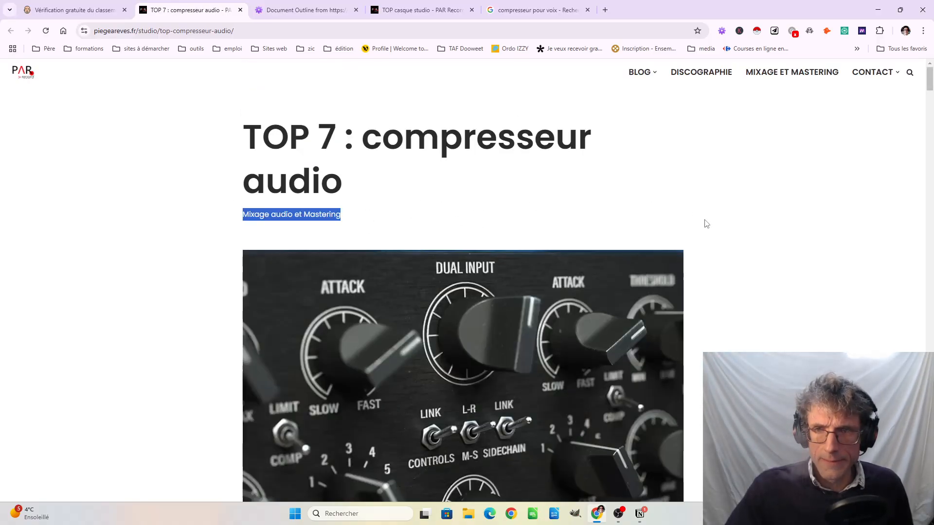
{"action": "left_click", "coordinate": [760, 279]}
{"action": "scroll", "coordinate": [755, 292], "scroll_direction": "down", "scroll_amount": 10}
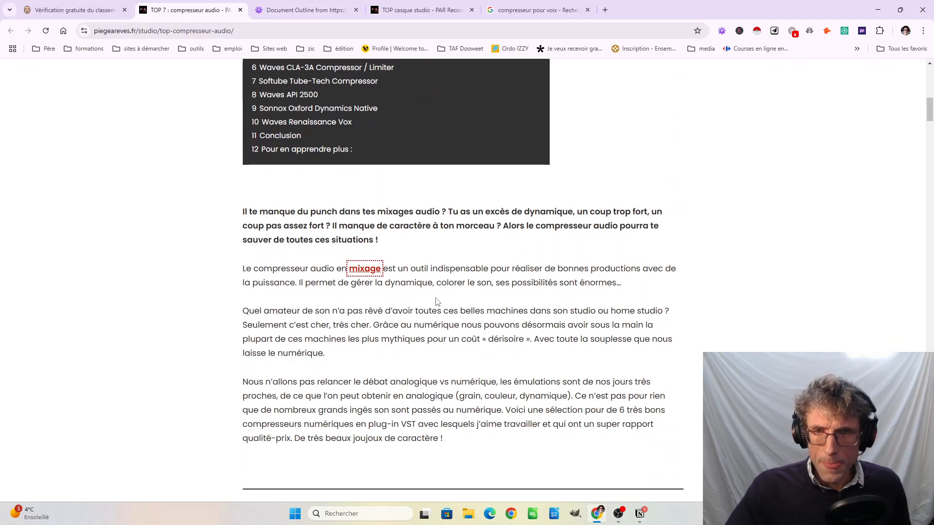
{"action": "scroll", "coordinate": [458, 231], "scroll_direction": "down", "scroll_amount": 3}
{"action": "scroll", "coordinate": [462, 201], "scroll_direction": "down", "scroll_amount": 3}
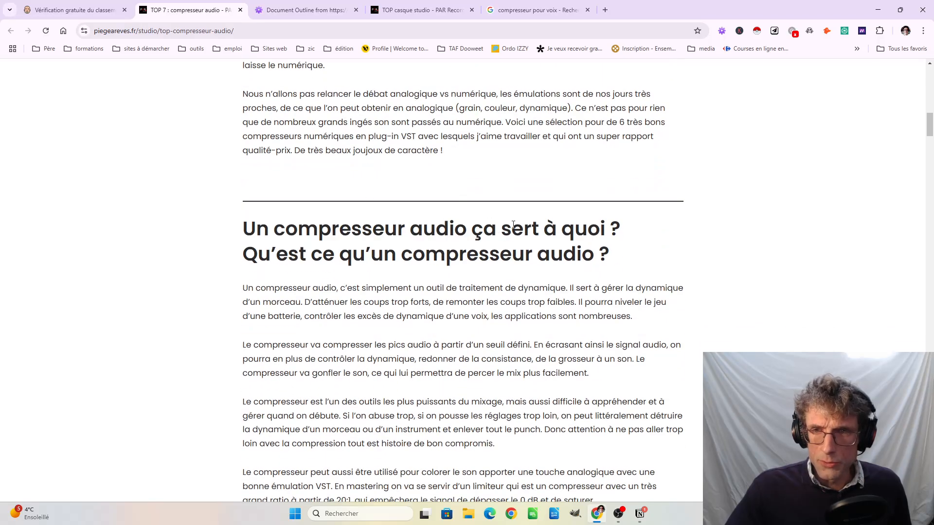
{"action": "scroll", "coordinate": [361, 227], "scroll_direction": "down", "scroll_amount": 10}
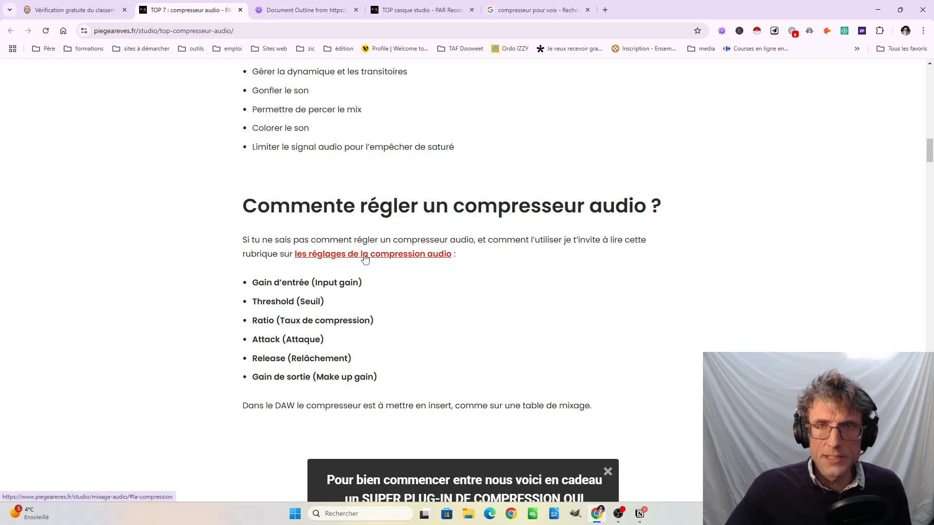
Follow the internal link "les réglages de la compression audio" and compare the mixing article it opens with the compressor article
{"action": "left_click", "coordinate": [366, 258]}
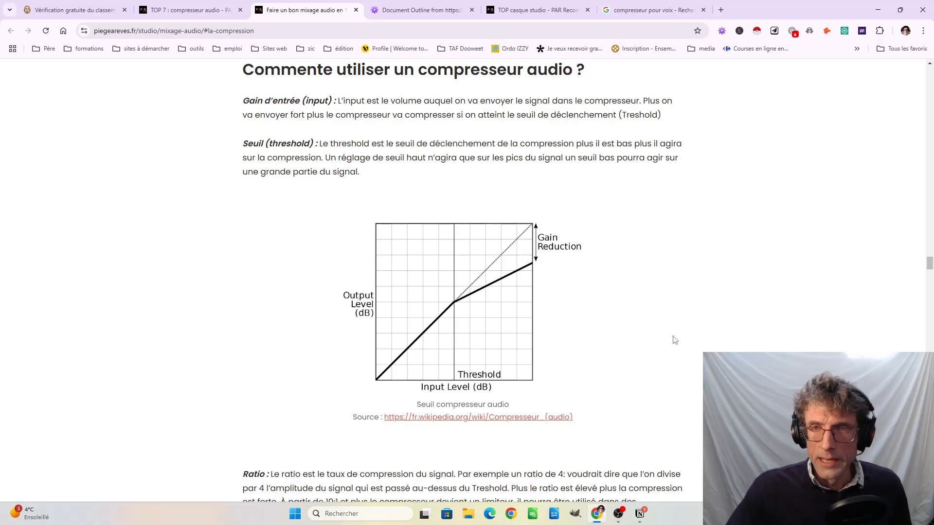
{"action": "scroll", "coordinate": [676, 340], "scroll_direction": "up", "scroll_amount": 20}
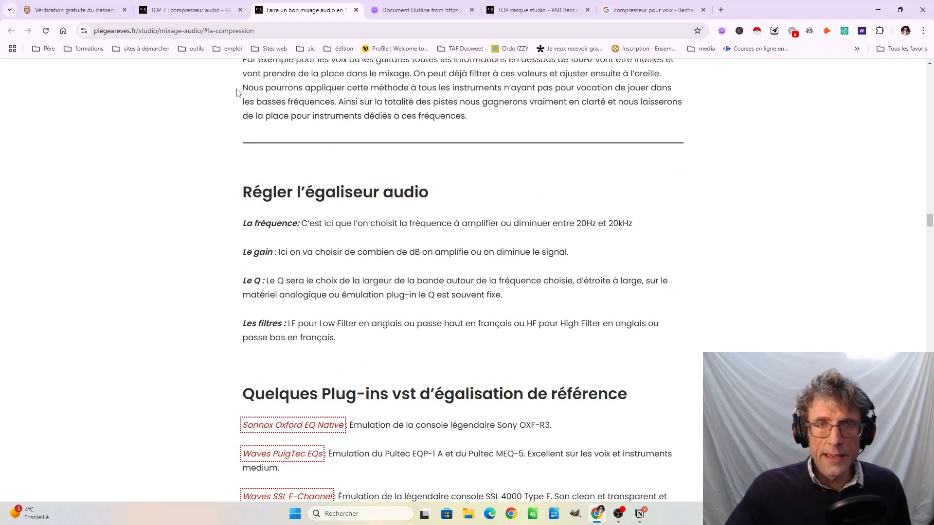
{"action": "left_click", "coordinate": [212, 17]}
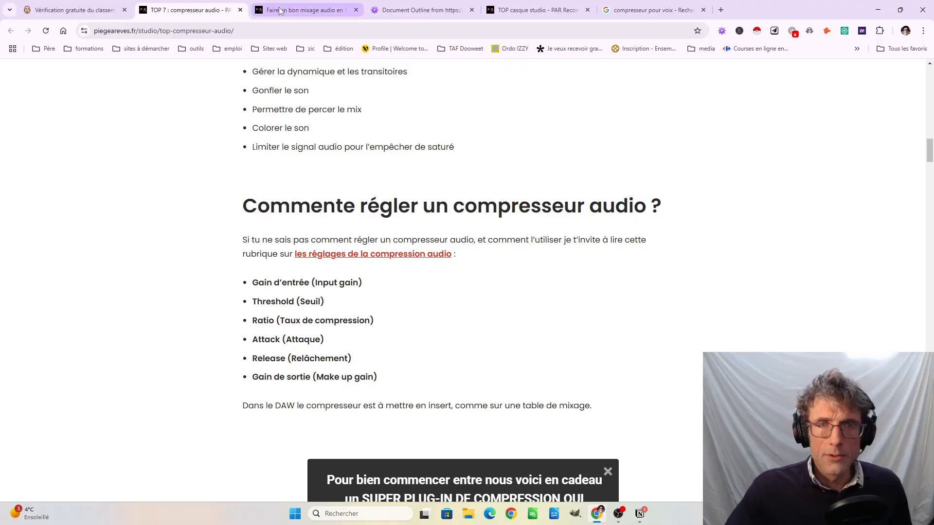
{"action": "left_click", "coordinate": [297, 11]}
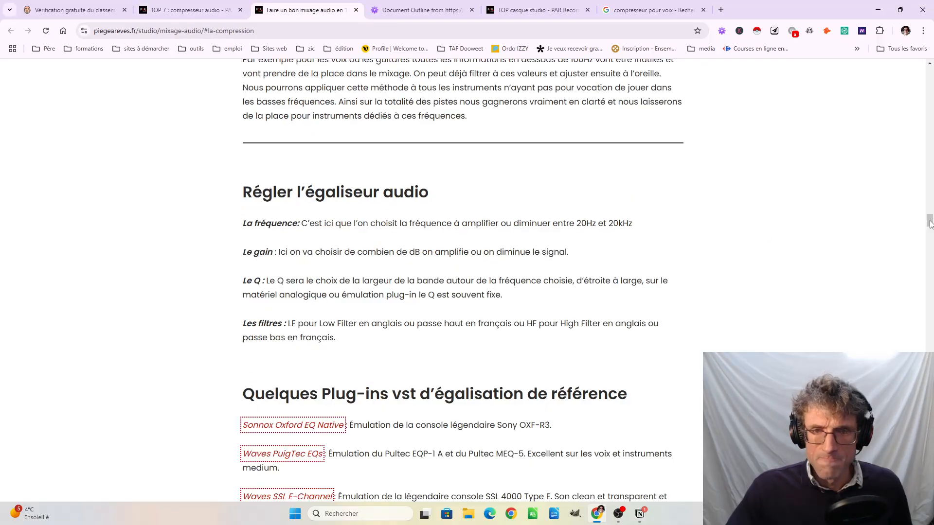
Examine the mixing article's introduction and table of contents
{"action": "left_click_drag", "start_coordinate": [929, 220], "coordinate": [931, 108]}
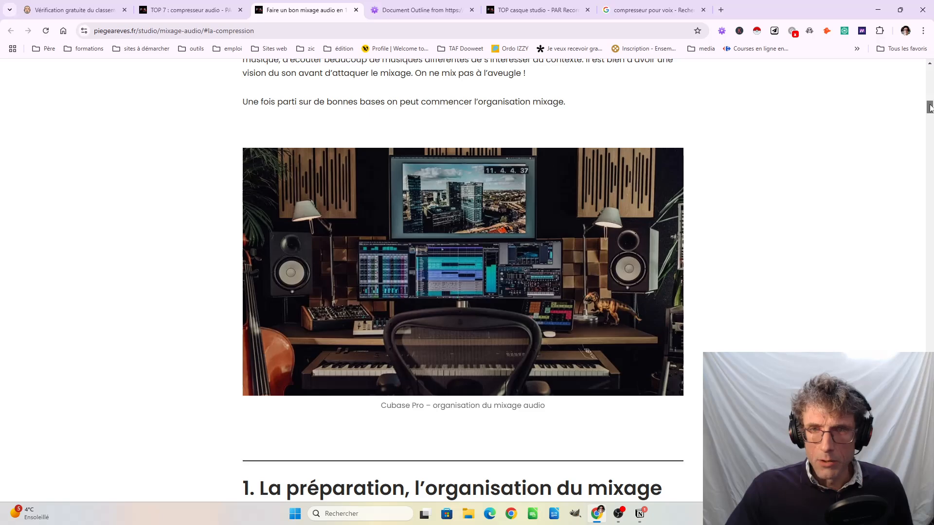
{"action": "scroll", "coordinate": [769, 173], "scroll_direction": "up", "scroll_amount": 10}
{"action": "scroll", "coordinate": [710, 208], "scroll_direction": "down", "scroll_amount": 5}
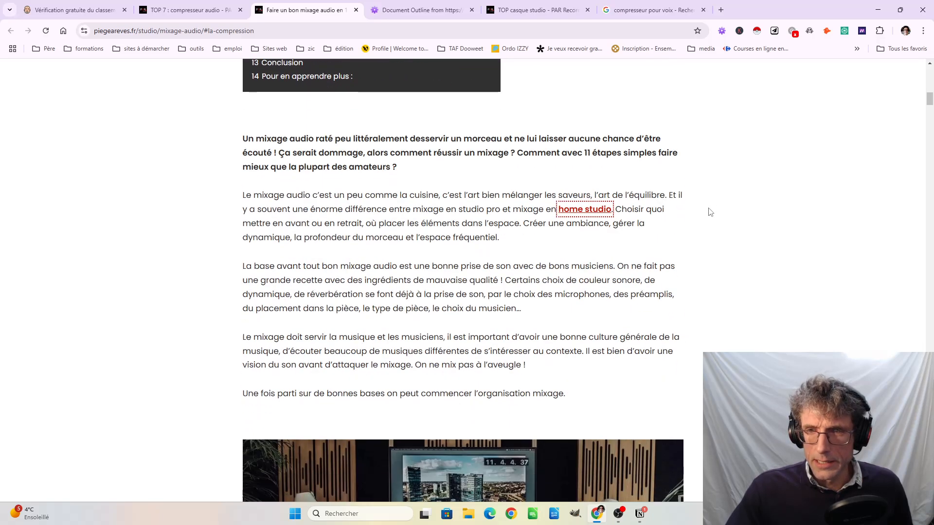
{"action": "scroll", "coordinate": [431, 332], "scroll_direction": "up", "scroll_amount": 10}
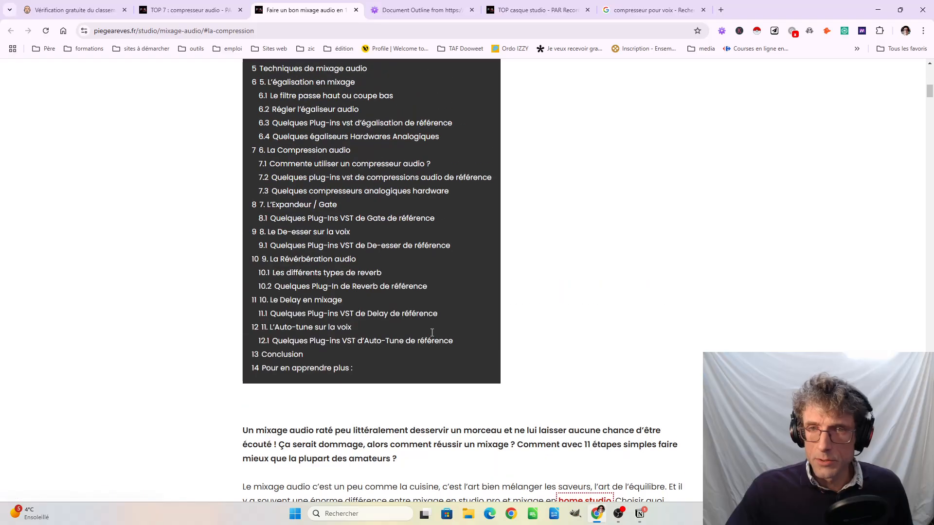
{"action": "scroll", "coordinate": [431, 333], "scroll_direction": "down", "scroll_amount": 11}
{"action": "scroll", "coordinate": [430, 360], "scroll_direction": "down", "scroll_amount": 12}
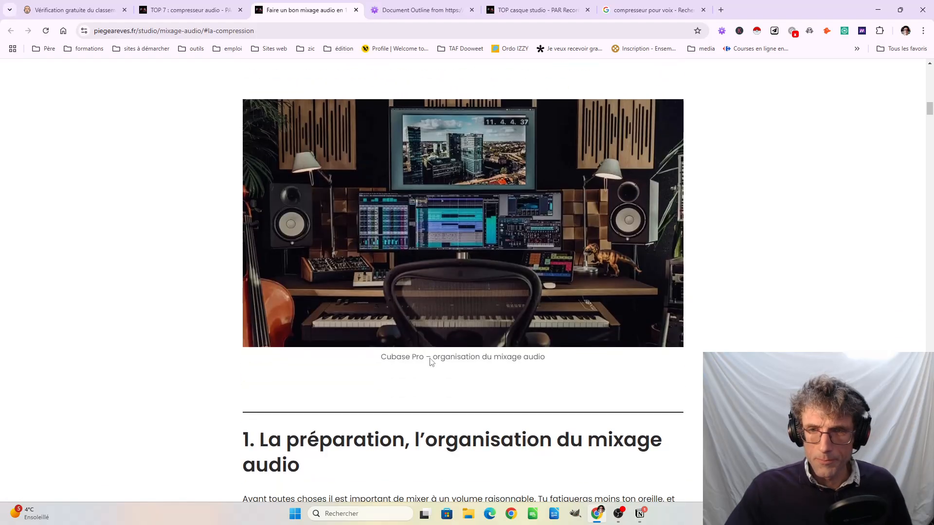
{"action": "scroll", "coordinate": [432, 362], "scroll_direction": "up", "scroll_amount": 12}
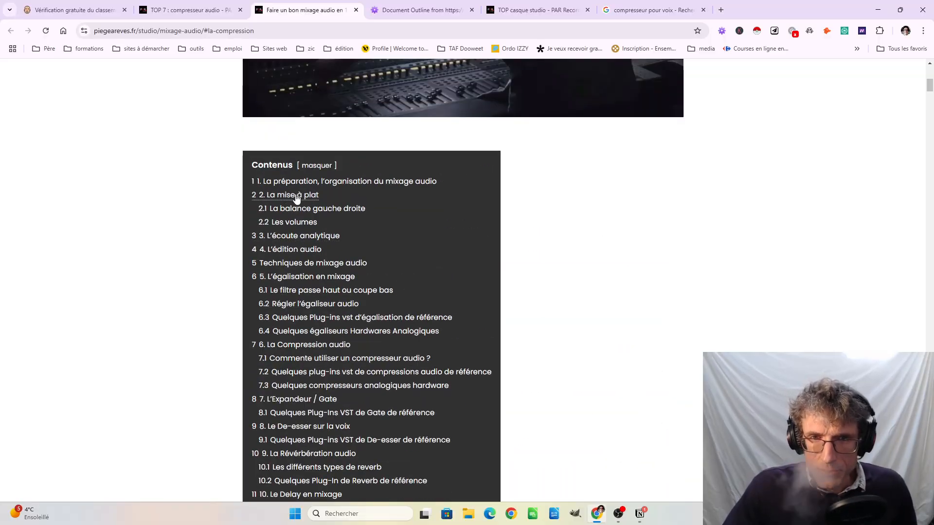
Go to the mixing article's "6. La Compression audio" section and read its settings explanations and recommended compressor plugins
{"action": "left_click", "coordinate": [305, 345]}
{"action": "scroll", "coordinate": [514, 260], "scroll_direction": "down", "scroll_amount": 6}
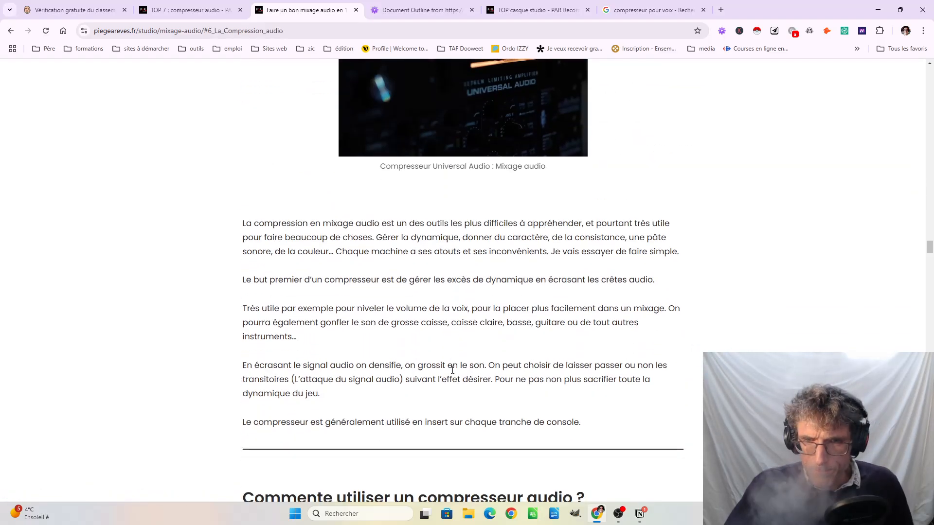
{"action": "scroll", "coordinate": [514, 260], "scroll_direction": "down", "scroll_amount": 9}
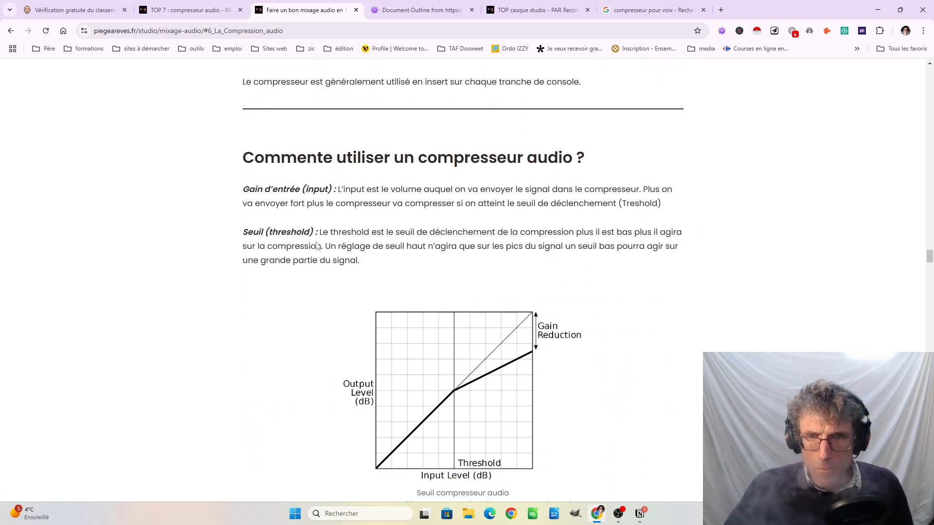
{"action": "scroll", "coordinate": [485, 252], "scroll_direction": "down", "scroll_amount": 2}
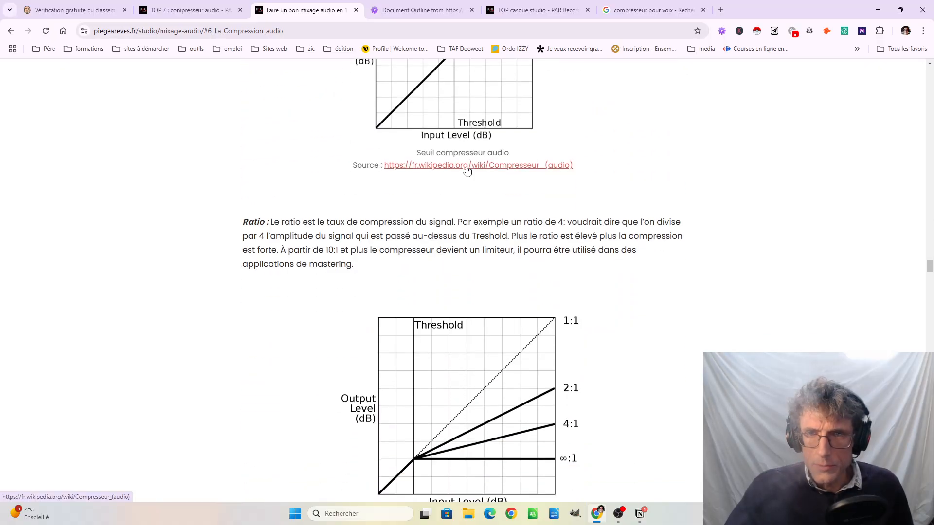
{"action": "scroll", "coordinate": [467, 168], "scroll_direction": "down", "scroll_amount": 5}
{"action": "scroll", "coordinate": [442, 259], "scroll_direction": "down", "scroll_amount": 3}
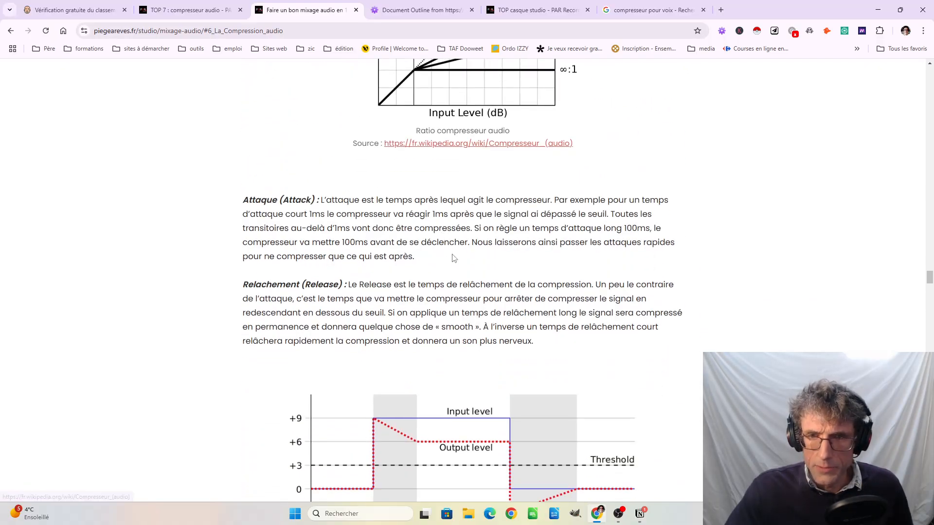
{"action": "scroll", "coordinate": [449, 263], "scroll_direction": "down", "scroll_amount": 8}
{"action": "scroll", "coordinate": [452, 267], "scroll_direction": "down", "scroll_amount": 4}
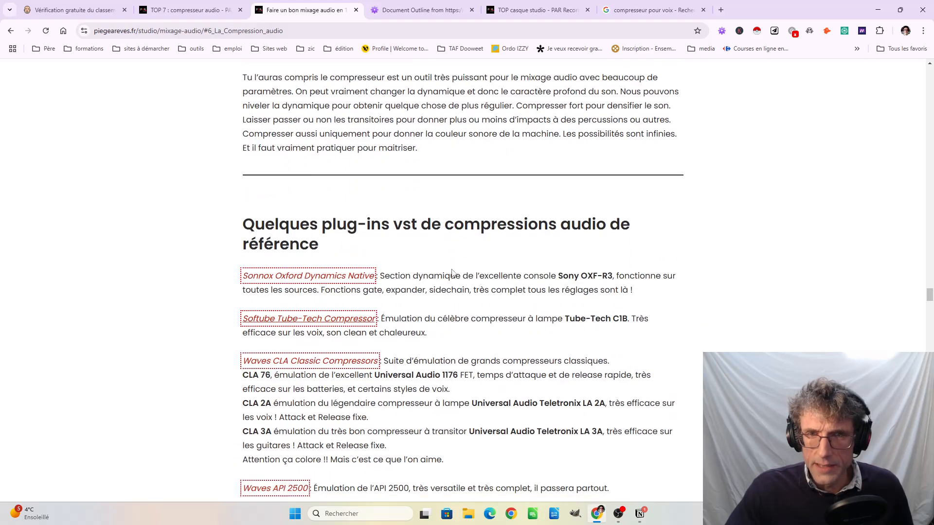
{"action": "scroll", "coordinate": [420, 217], "scroll_direction": "down", "scroll_amount": 6}
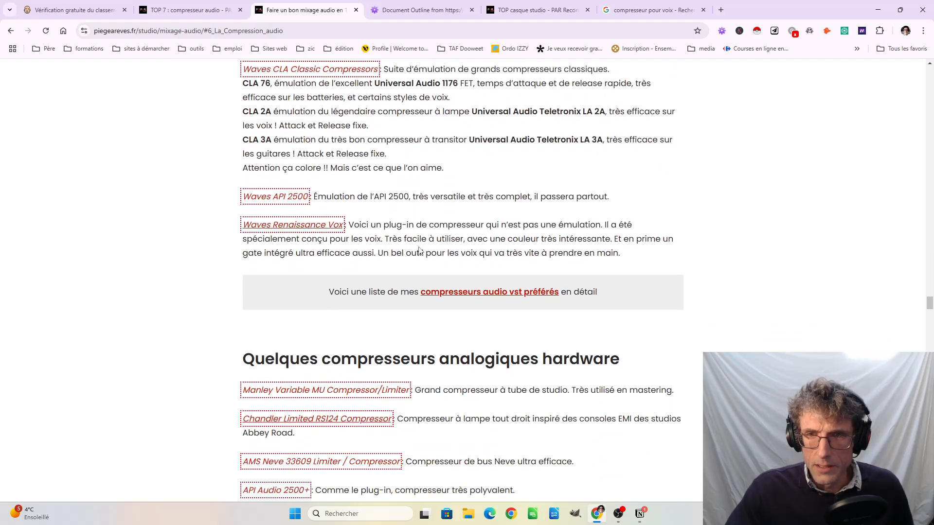
Follow the "compresseurs audio vst préférés" link, compare its page with the open compressor article, and close the duplicate tab
{"action": "left_click", "coordinate": [467, 294]}
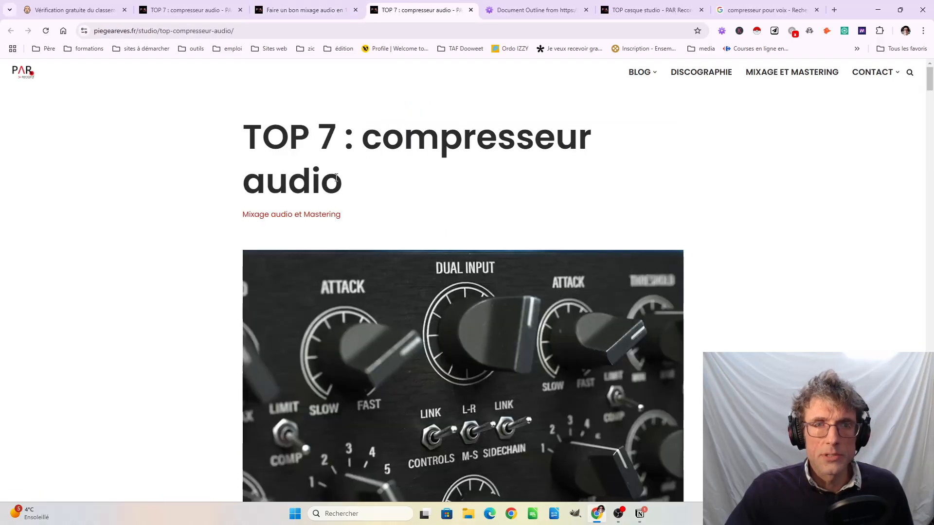
{"action": "left_click", "coordinate": [163, 11]}
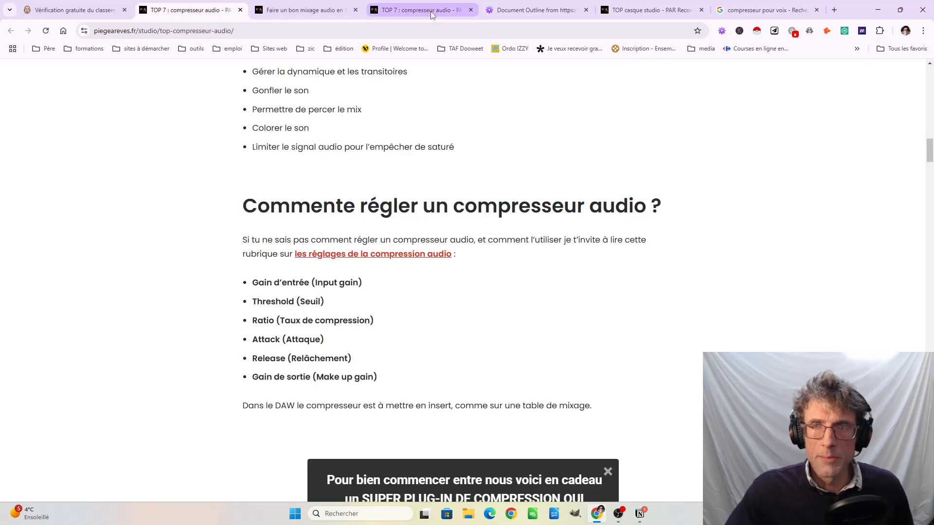
{"action": "left_click", "coordinate": [422, 10]}
{"action": "left_click", "coordinate": [471, 10]}
{"action": "left_click", "coordinate": [321, 11]}
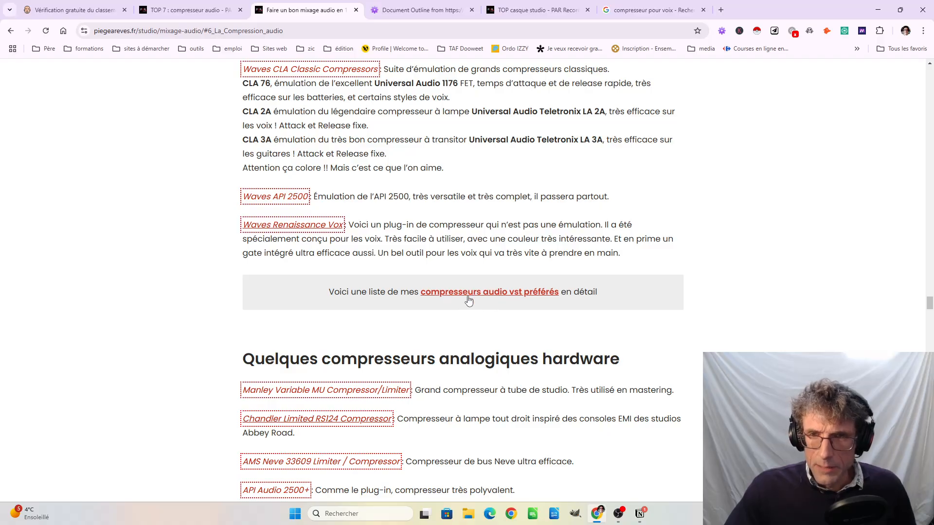
Review the mixing article's compression section again, from the compressor usage explanations to the link to preferred VST compressors
{"action": "scroll", "coordinate": [487, 311], "scroll_direction": "up", "scroll_amount": 3}
{"action": "scroll", "coordinate": [499, 322], "scroll_direction": "up", "scroll_amount": 20}
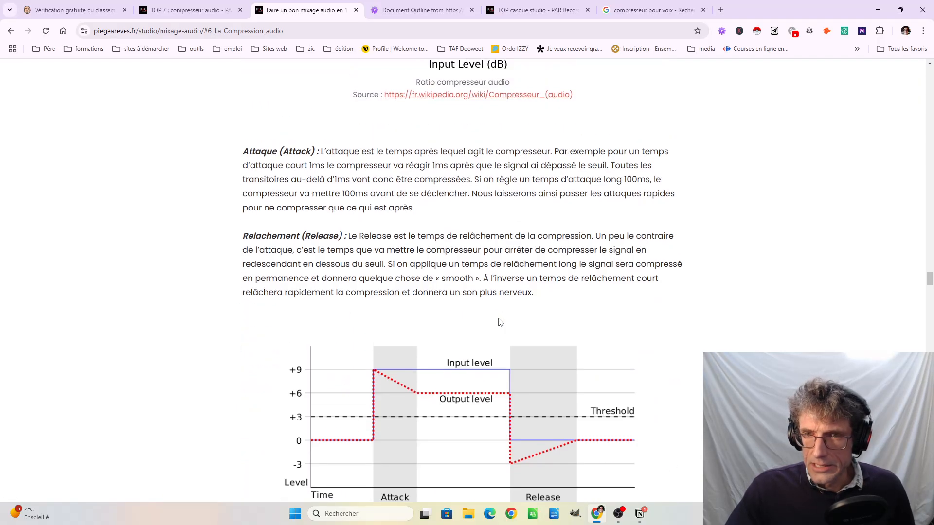
{"action": "scroll", "coordinate": [324, 265], "scroll_direction": "up", "scroll_amount": 13}
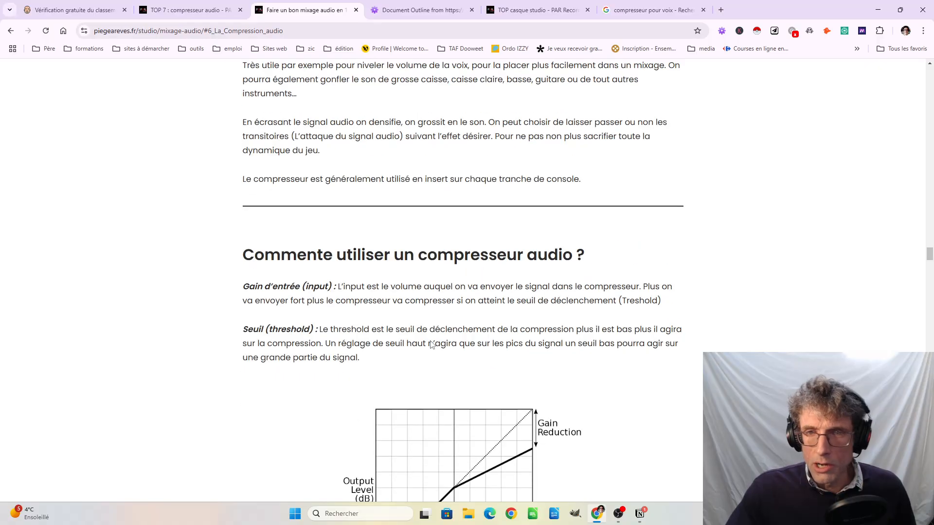
{"action": "scroll", "coordinate": [494, 419], "scroll_direction": "down", "scroll_amount": 9}
{"action": "scroll", "coordinate": [494, 419], "scroll_direction": "down", "scroll_amount": 15}
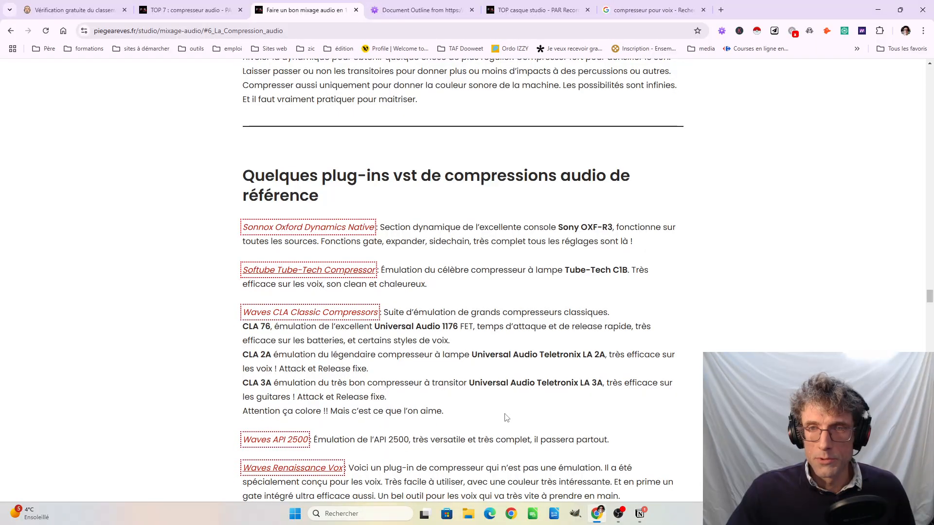
{"action": "scroll", "coordinate": [506, 417], "scroll_direction": "down", "scroll_amount": 5}
{"action": "scroll", "coordinate": [494, 280], "scroll_direction": "down", "scroll_amount": 3}
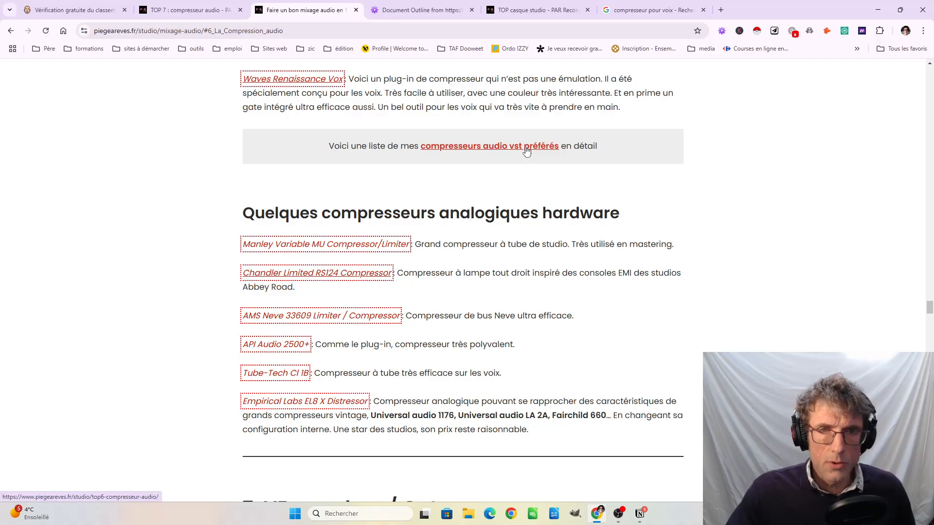
Compare the compressor article's settings section with the mixing article's lists of reference VST plug-ins and hardware compressors
{"action": "left_click", "coordinate": [203, 11]}
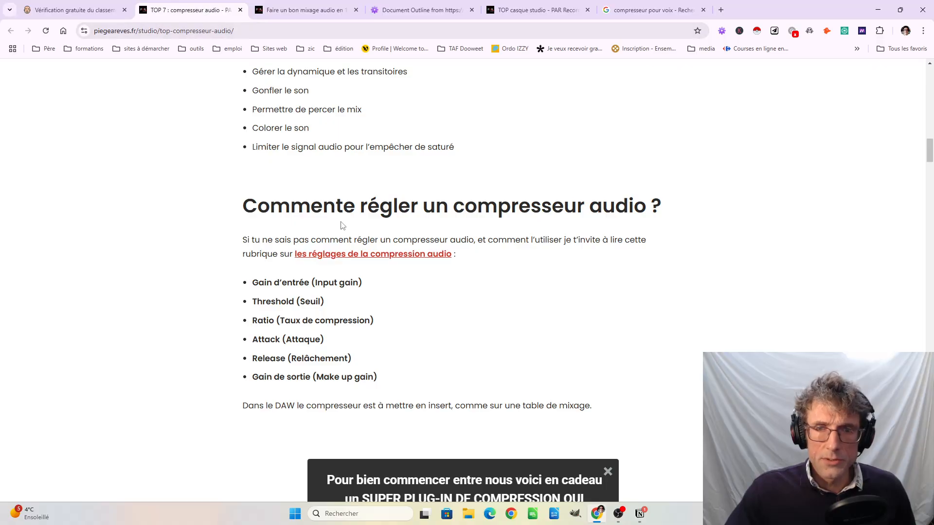
{"action": "left_click", "coordinate": [302, 10]}
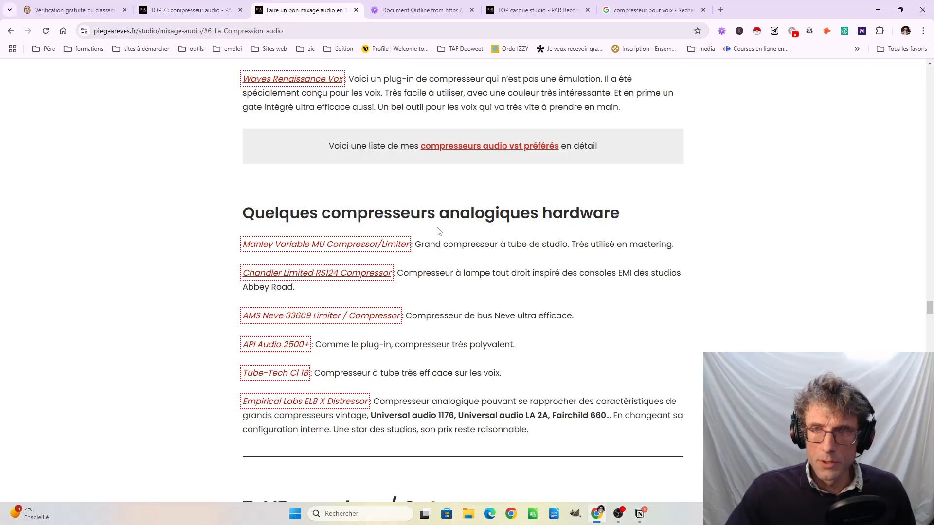
{"action": "scroll", "coordinate": [452, 317], "scroll_direction": "down", "scroll_amount": 10}
{"action": "scroll", "coordinate": [452, 318], "scroll_direction": "up", "scroll_amount": 7}
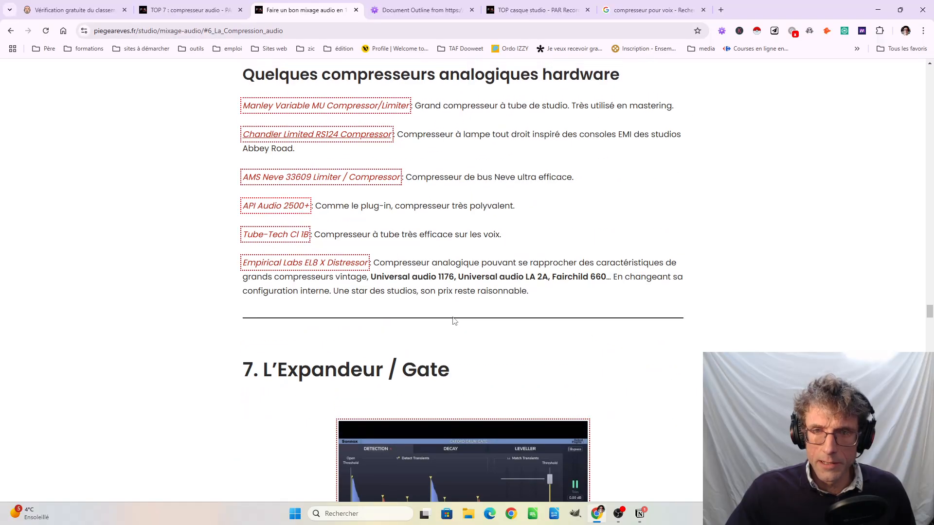
{"action": "scroll", "coordinate": [454, 321], "scroll_direction": "up", "scroll_amount": 4}
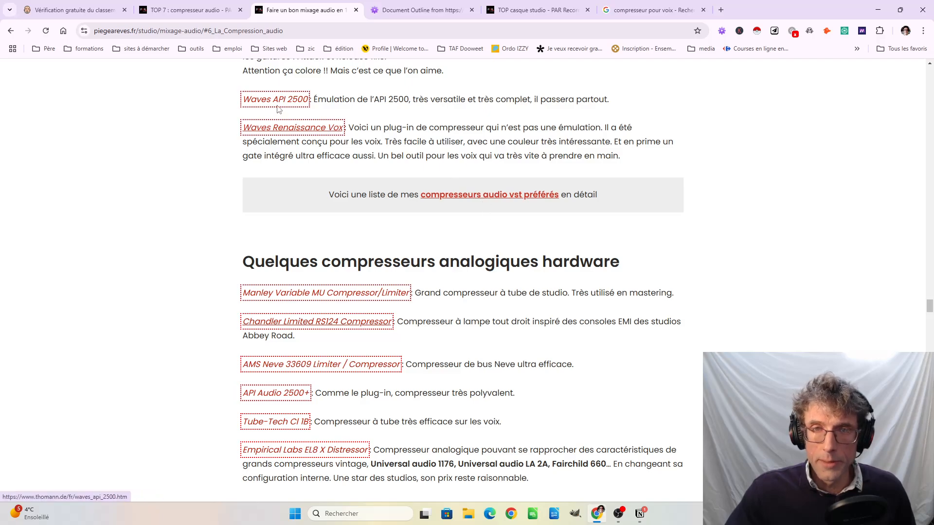
{"action": "scroll", "coordinate": [519, 260], "scroll_direction": "up", "scroll_amount": 7}
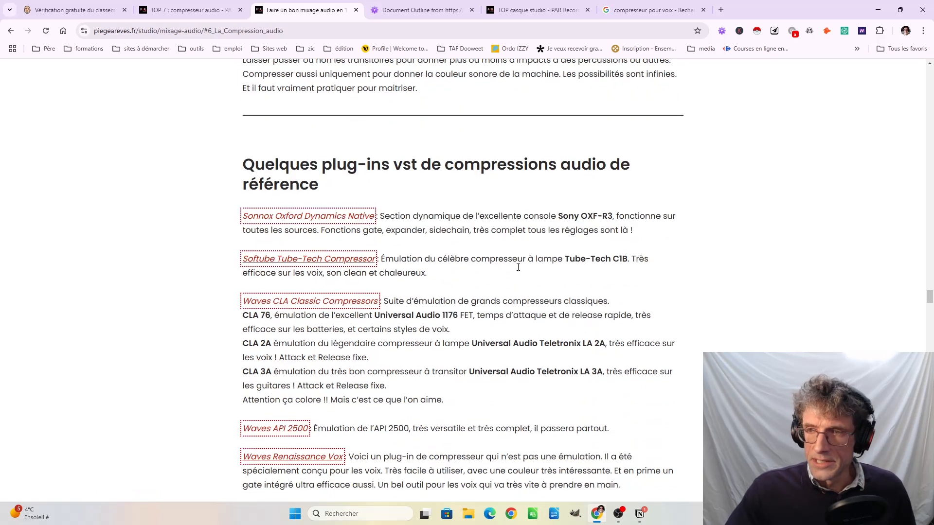
{"action": "scroll", "coordinate": [518, 267], "scroll_direction": "down", "scroll_amount": 3}
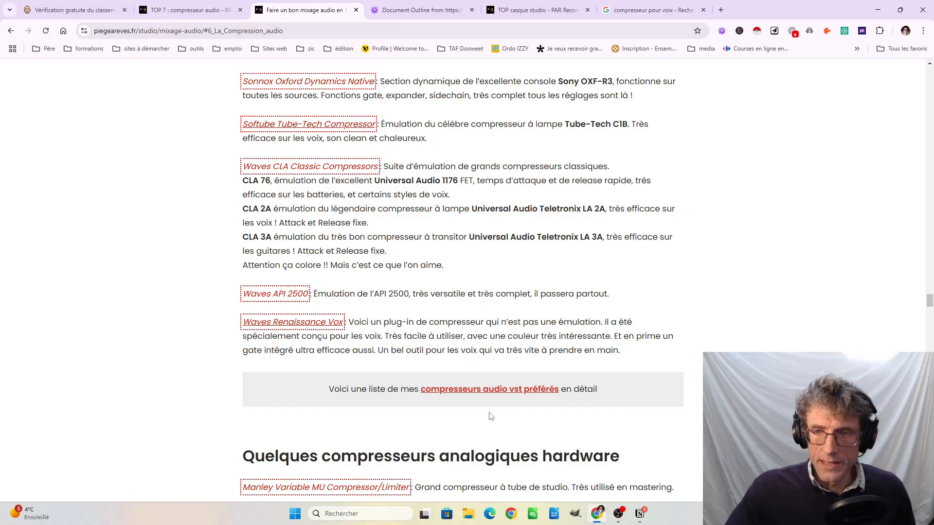
Skim the compressor article's Waves plugin reviews and return to its title
{"action": "left_click", "coordinate": [222, 11]}
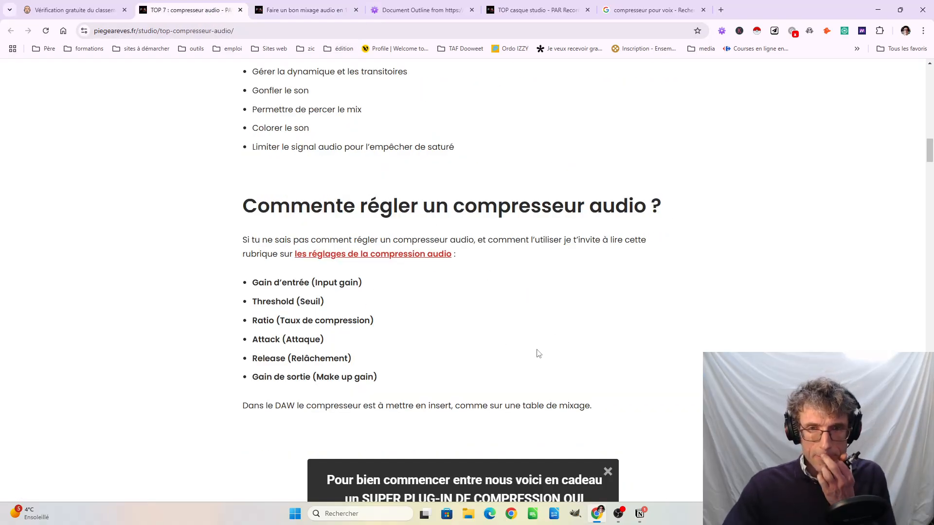
{"action": "scroll", "coordinate": [539, 354], "scroll_direction": "down", "scroll_amount": 20}
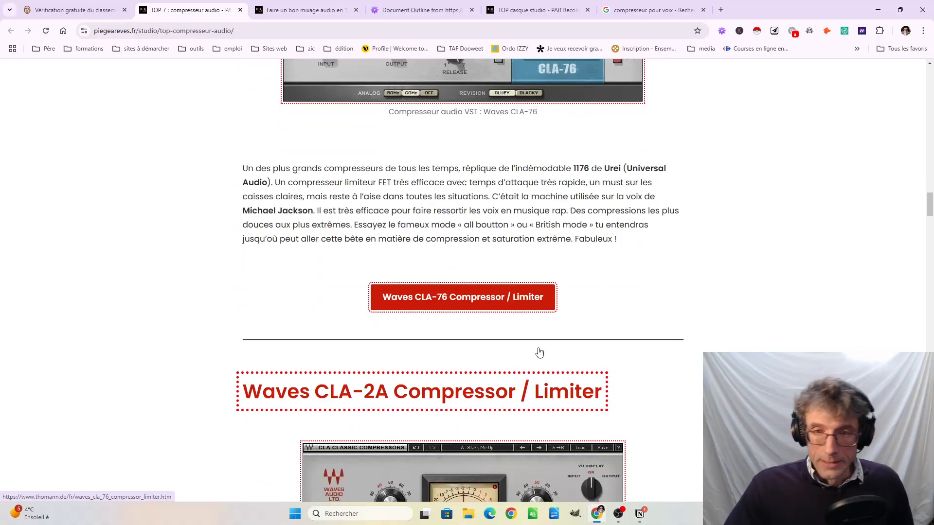
{"action": "scroll", "coordinate": [539, 353], "scroll_direction": "down", "scroll_amount": 8}
{"action": "left_click_drag", "start_coordinate": [930, 238], "coordinate": [732, 77]}
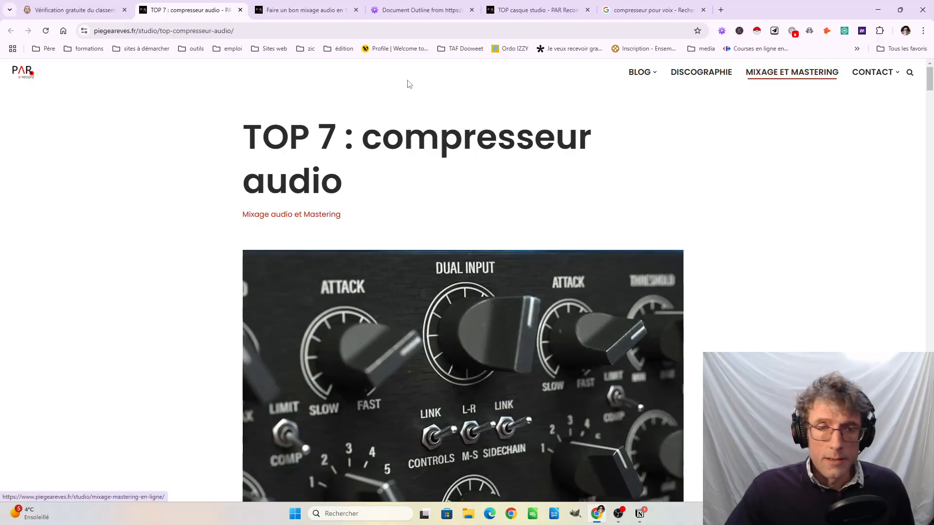
Review the compressor article from its table of contents to the plugin selection, highlighting the free compression plug-in offer in the sign-up form
{"action": "scroll", "coordinate": [428, 240], "scroll_direction": "down", "scroll_amount": 6}
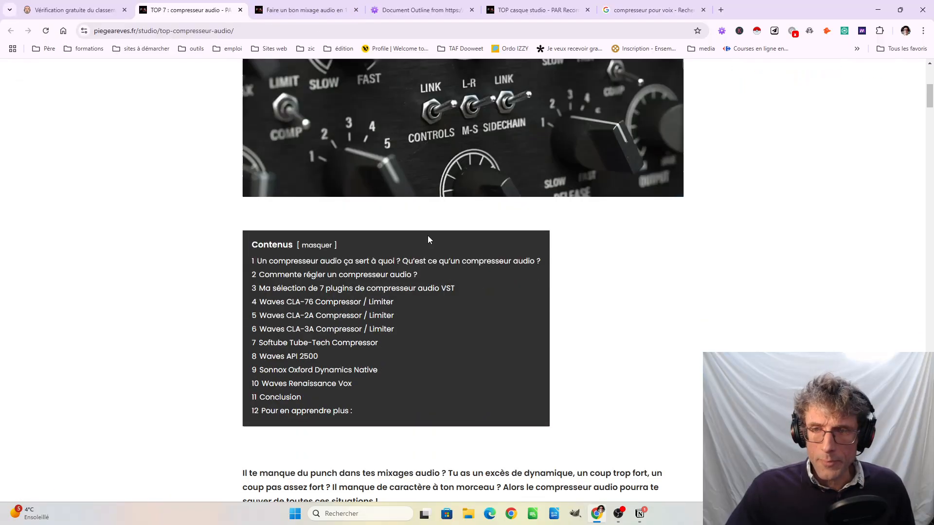
{"action": "scroll", "coordinate": [427, 236], "scroll_direction": "down", "scroll_amount": 14}
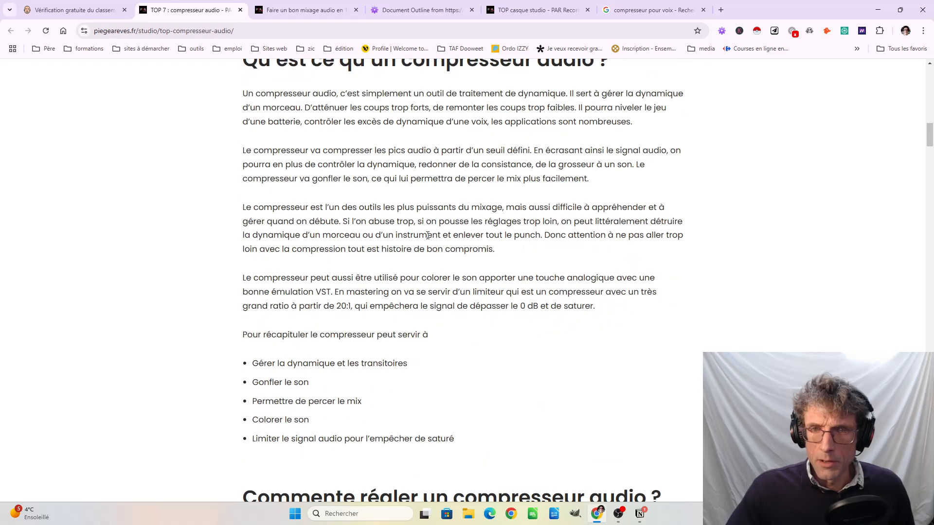
{"action": "scroll", "coordinate": [428, 236], "scroll_direction": "down", "scroll_amount": 10}
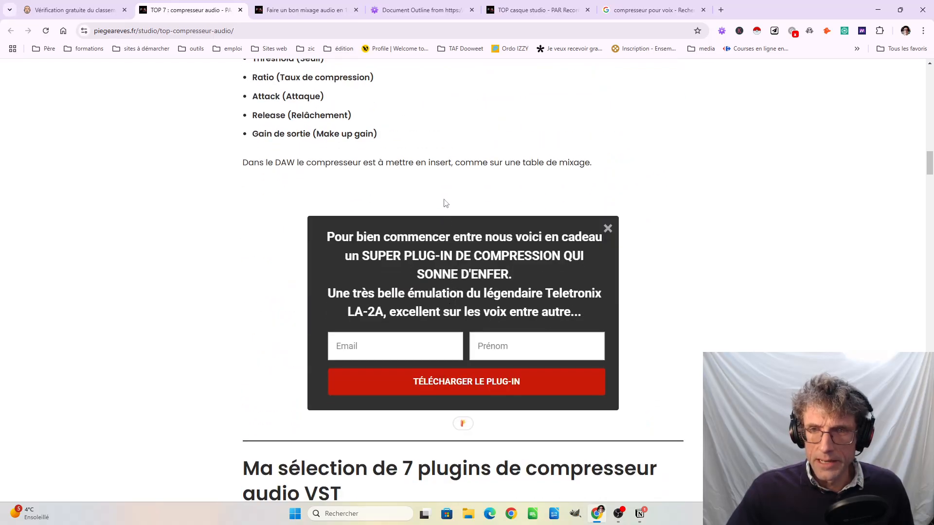
{"action": "scroll", "coordinate": [434, 358], "scroll_direction": "down", "scroll_amount": 12}
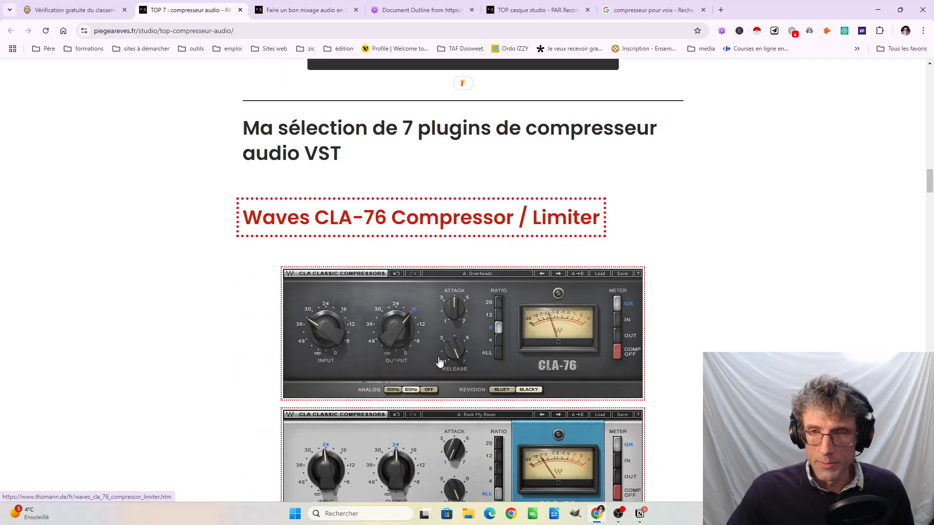
{"action": "scroll", "coordinate": [438, 359], "scroll_direction": "up", "scroll_amount": 11}
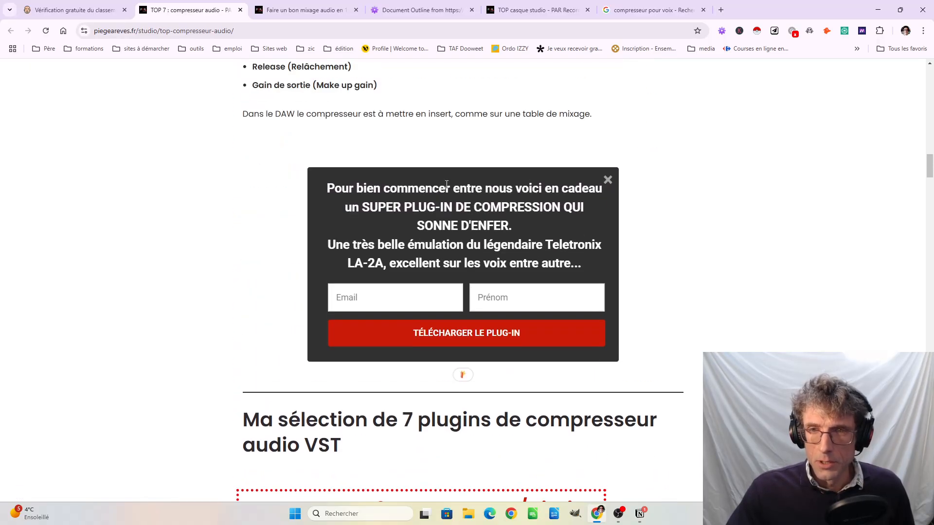
{"action": "left_click_drag", "start_coordinate": [405, 206], "coordinate": [540, 211]}
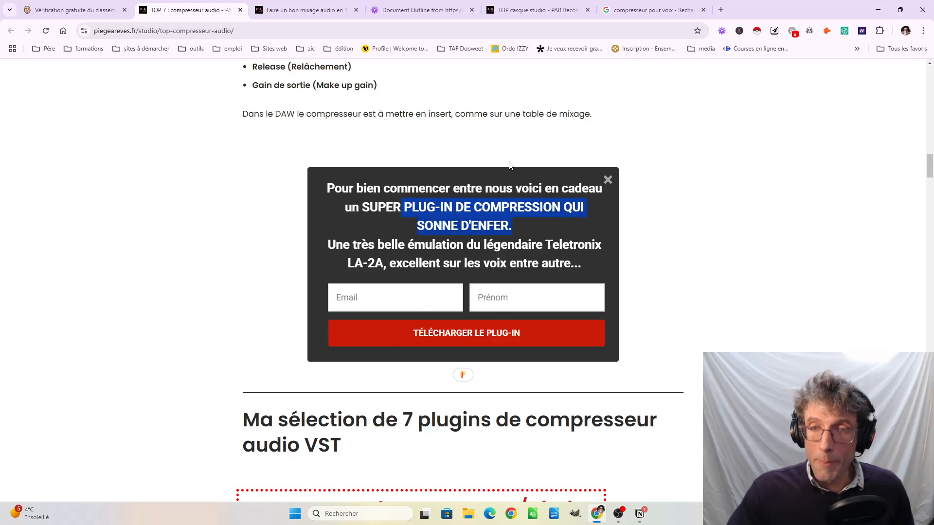
{"action": "left_click", "coordinate": [639, 261]}
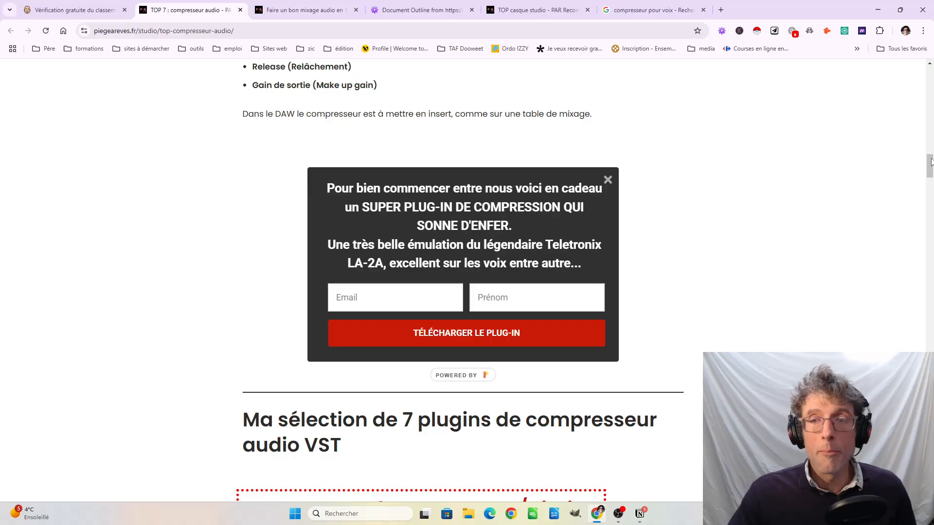
Check the compressor article's conclusion, dismissing the guide pop-up and highlighting the "toibien" typo, and return to the article's start
{"action": "left_click_drag", "start_coordinate": [931, 162], "coordinate": [932, 413]}
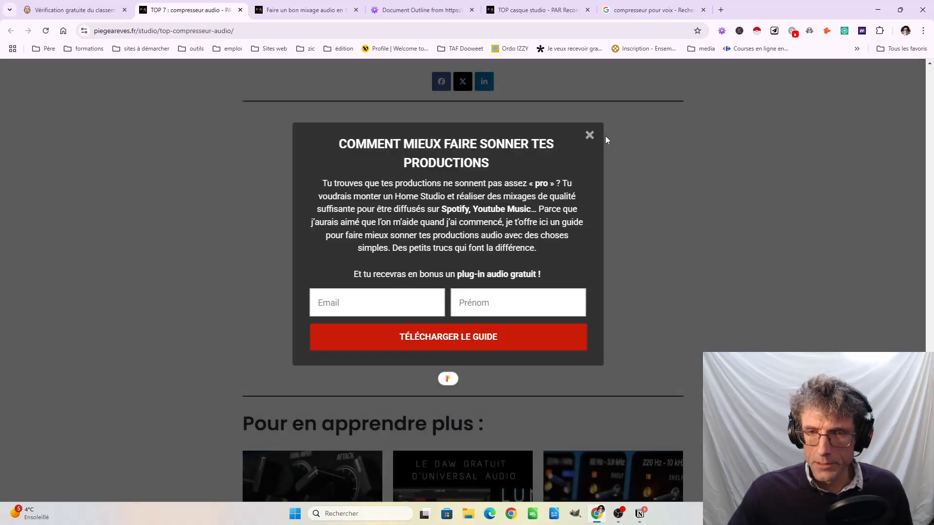
{"action": "left_click", "coordinate": [604, 135]}
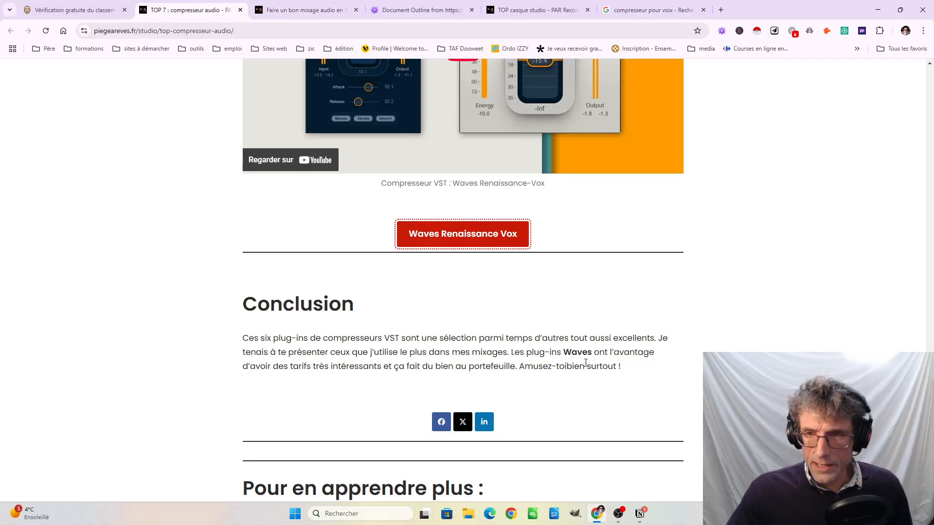
{"action": "left_click_drag", "start_coordinate": [566, 367], "coordinate": [584, 368]}
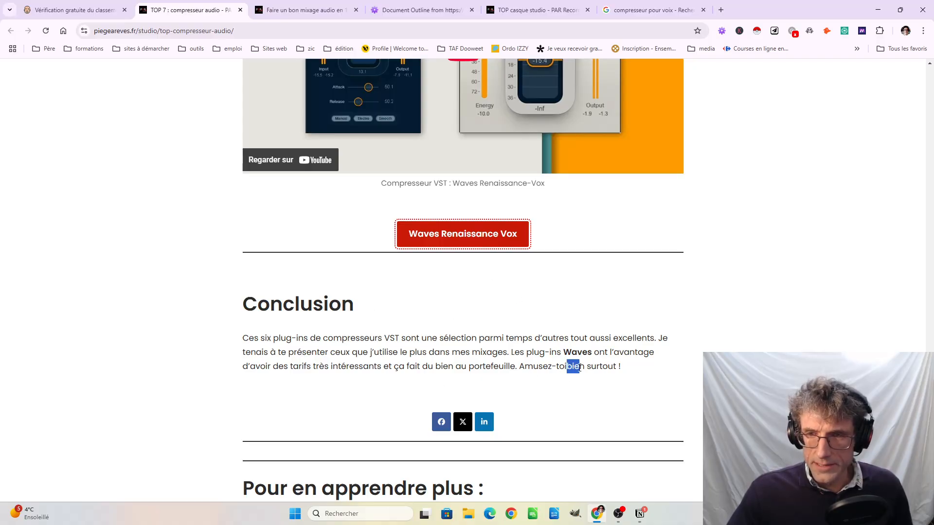
{"action": "left_click", "coordinate": [654, 299]}
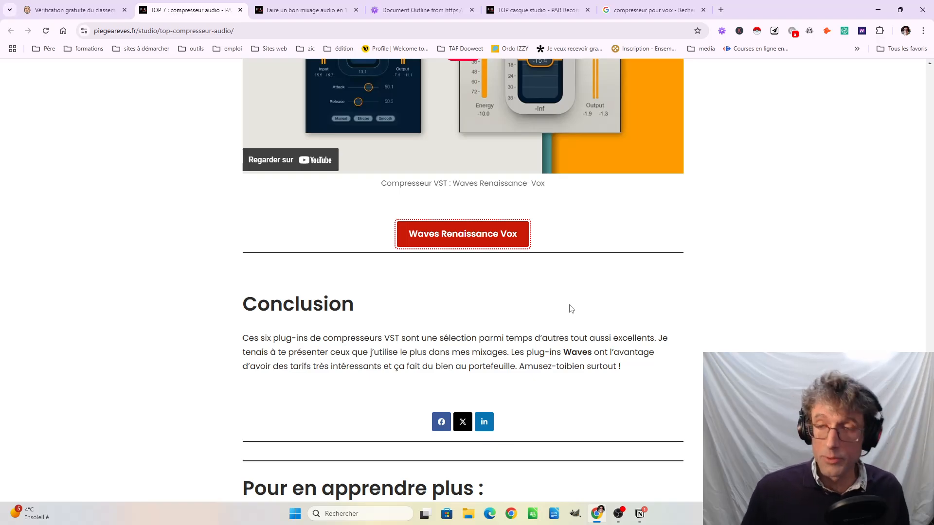
{"action": "key", "text": "Home"}
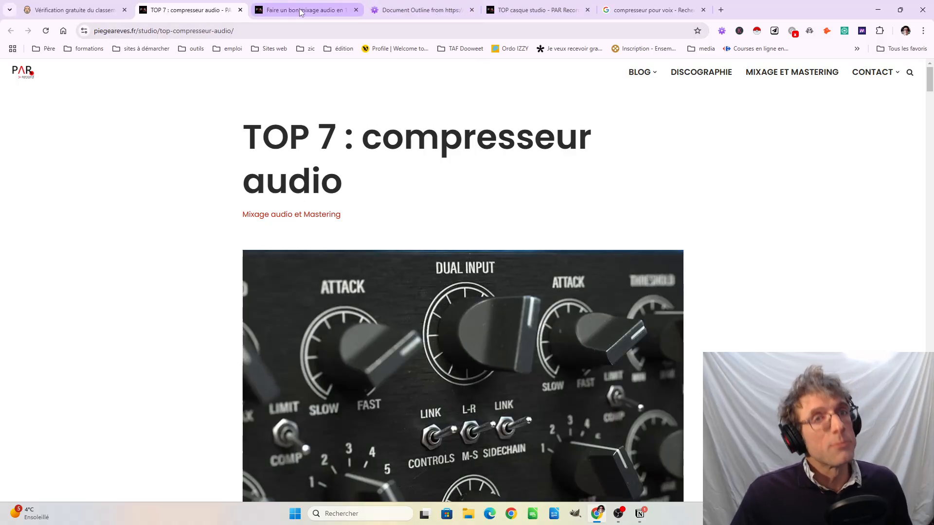
Look at the compressor article's document outline once more and close its tab
{"action": "mouse_move", "coordinate": [300, 12]}
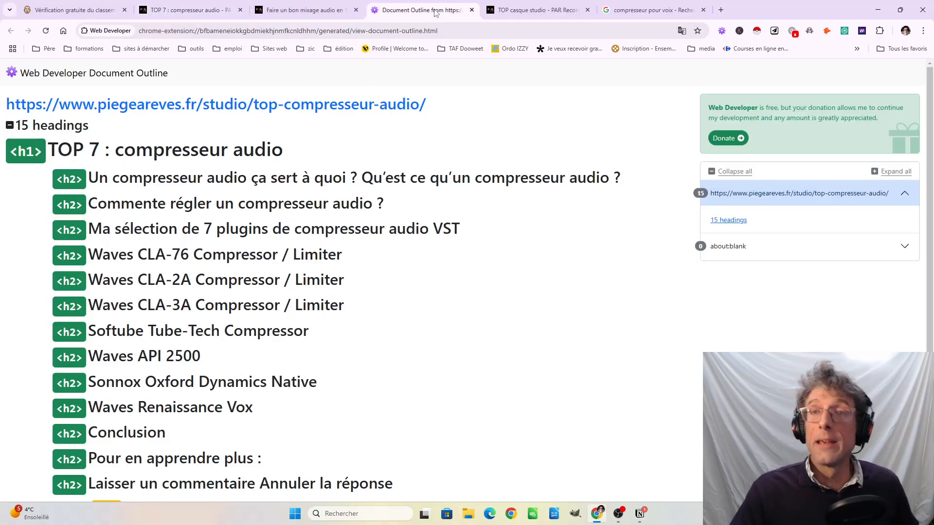
{"action": "left_click", "coordinate": [434, 11]}
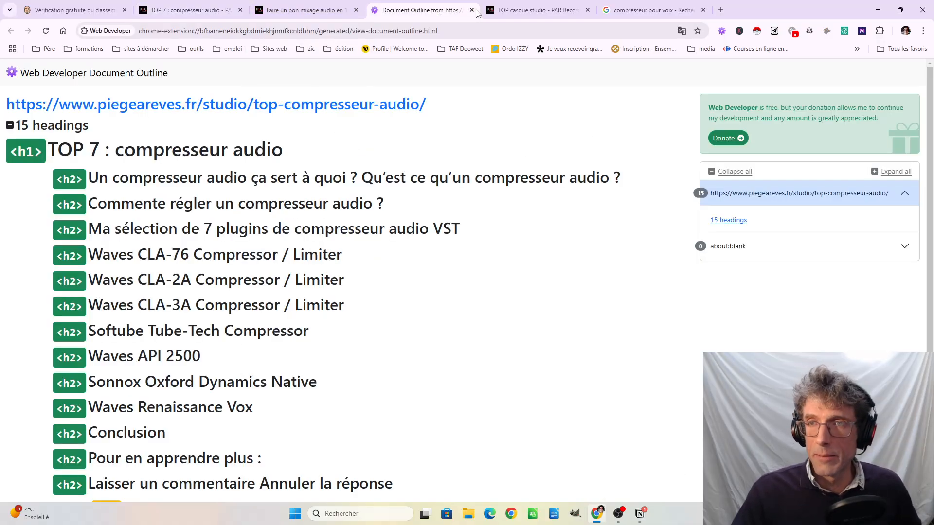
{"action": "left_click", "coordinate": [472, 10]}
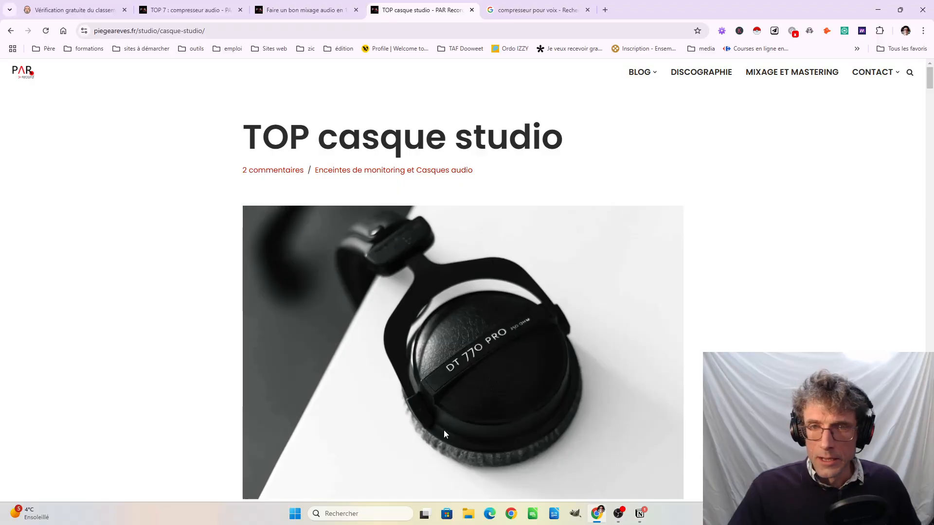
{"action": "left_click", "coordinate": [78, 10]}
{"action": "scroll", "coordinate": [381, 313], "scroll_direction": "up", "scroll_amount": 2}
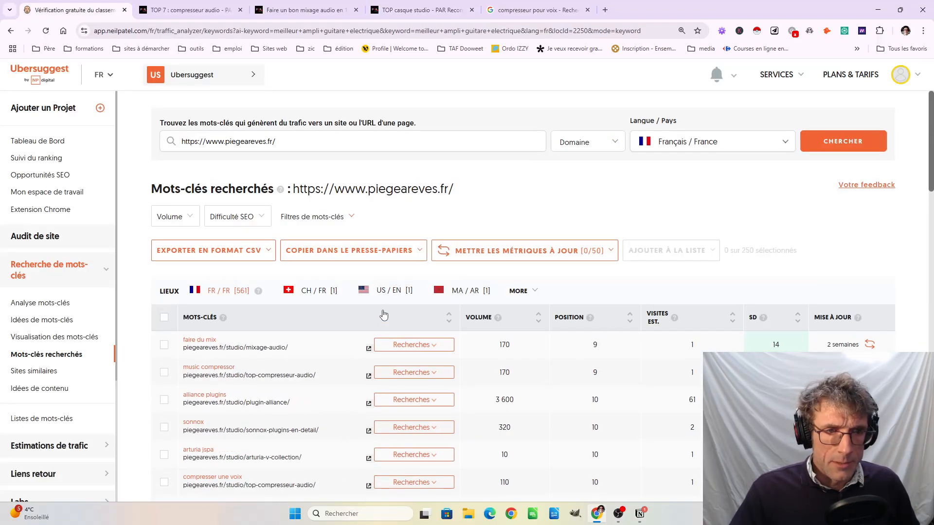
{"action": "left_click", "coordinate": [50, 446]}
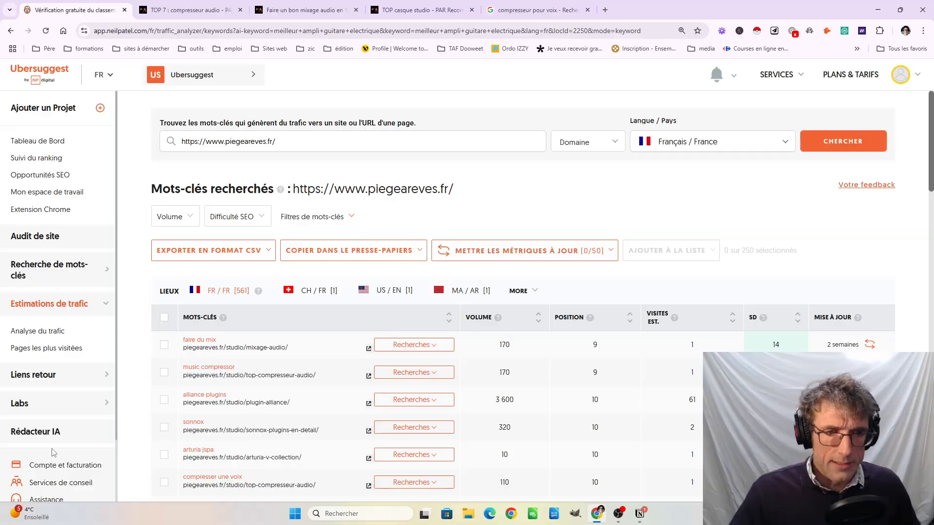
{"action": "left_click", "coordinate": [43, 332]}
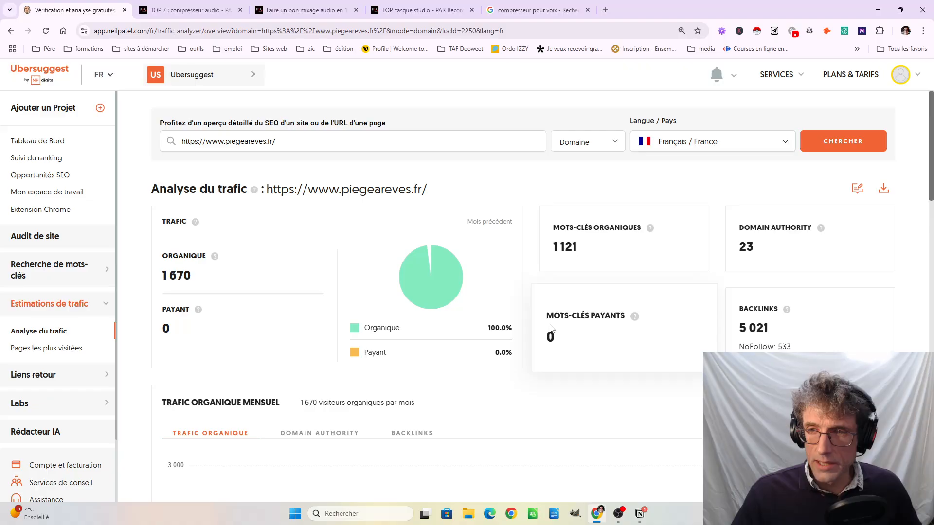
{"action": "scroll", "coordinate": [516, 323], "scroll_direction": "down", "scroll_amount": 2}
{"action": "scroll", "coordinate": [516, 323], "scroll_direction": "down", "scroll_amount": 4}
{"action": "scroll", "coordinate": [526, 216], "scroll_direction": "up", "scroll_amount": 5}
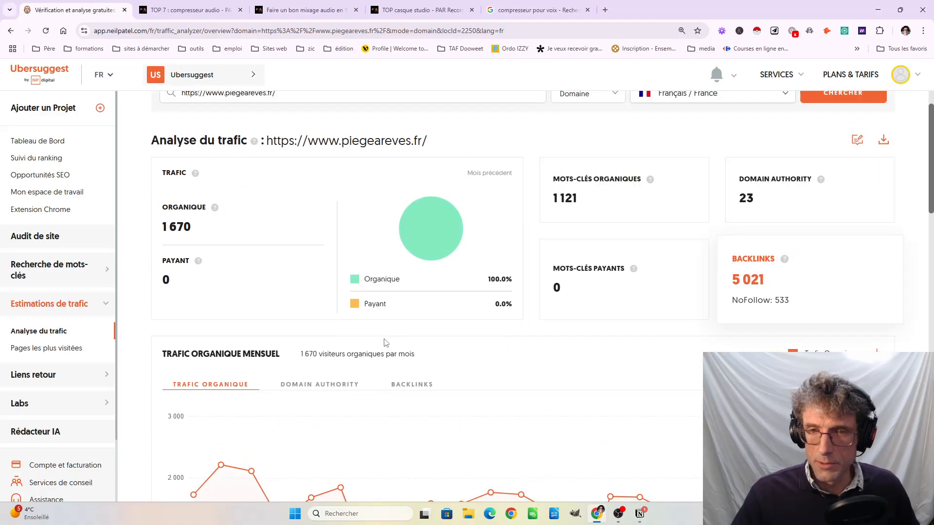
Show the backlinks evolution chart and review the keyword rankings, best SEO pages and main SEO keywords of the domain
{"action": "left_click", "coordinate": [419, 385]}
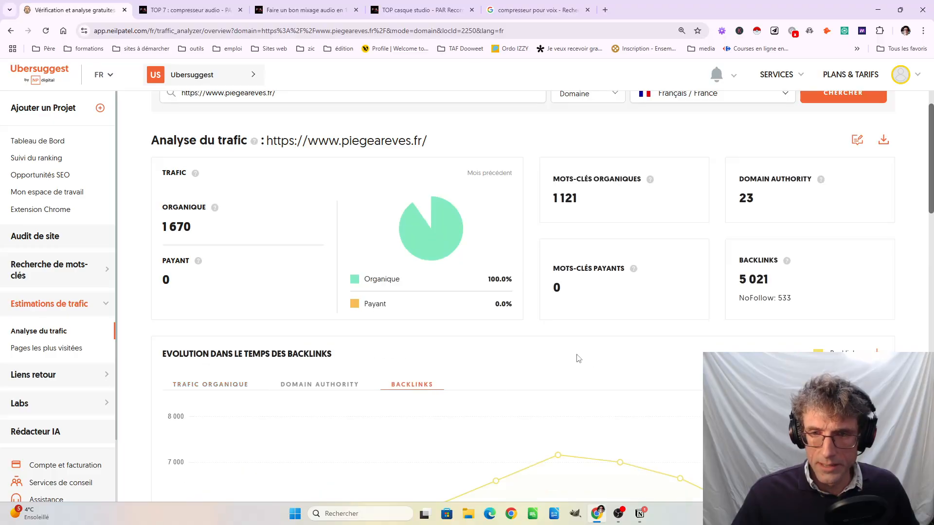
{"action": "scroll", "coordinate": [574, 353], "scroll_direction": "down", "scroll_amount": 5}
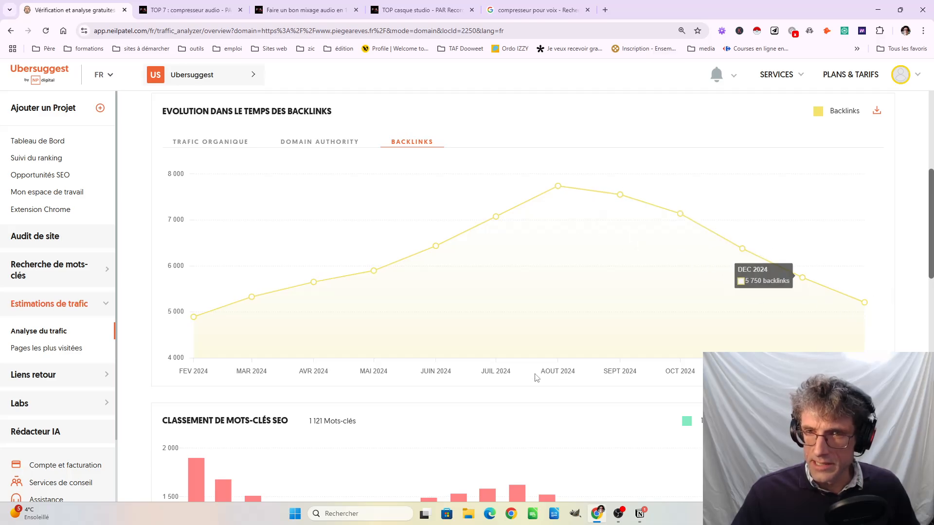
{"action": "scroll", "coordinate": [437, 412], "scroll_direction": "down", "scroll_amount": 15}
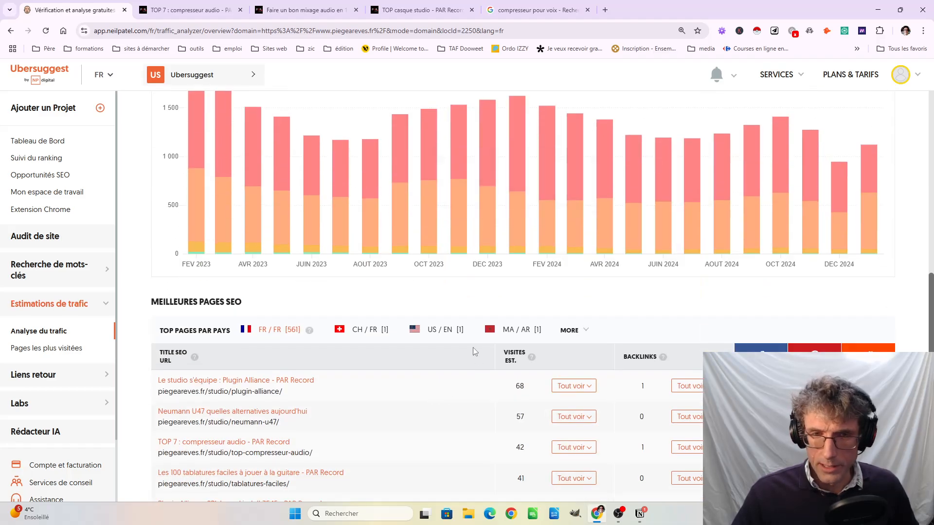
{"action": "scroll", "coordinate": [516, 367], "scroll_direction": "down", "scroll_amount": 4}
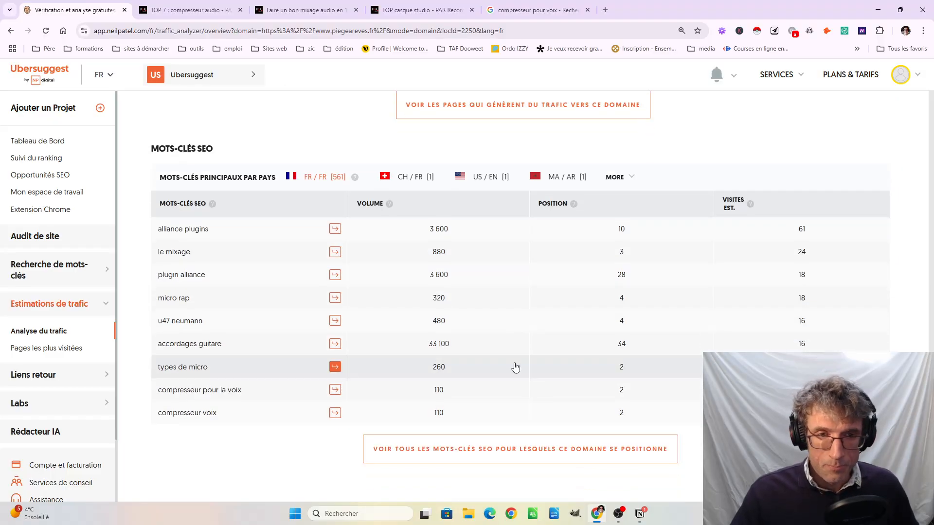
{"action": "scroll", "coordinate": [516, 367], "scroll_direction": "up", "scroll_amount": 19}
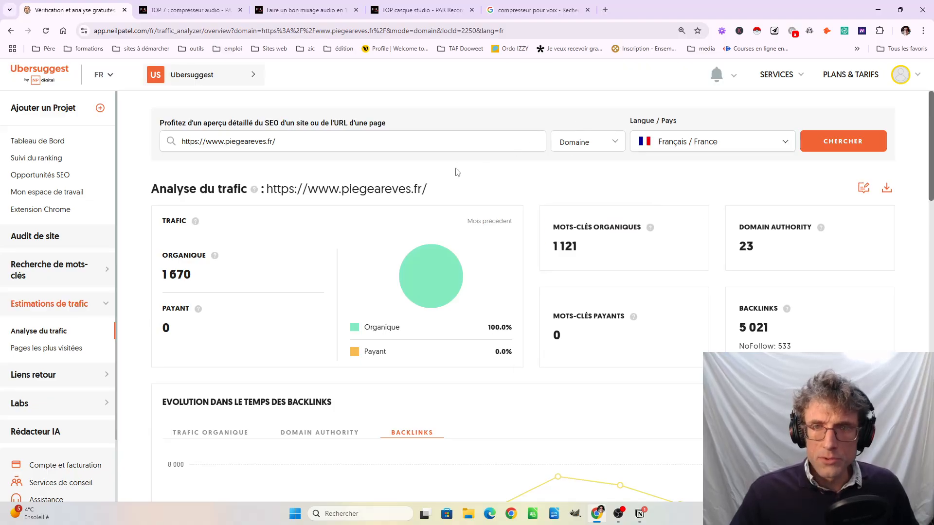
{"action": "left_click", "coordinate": [300, 142]}
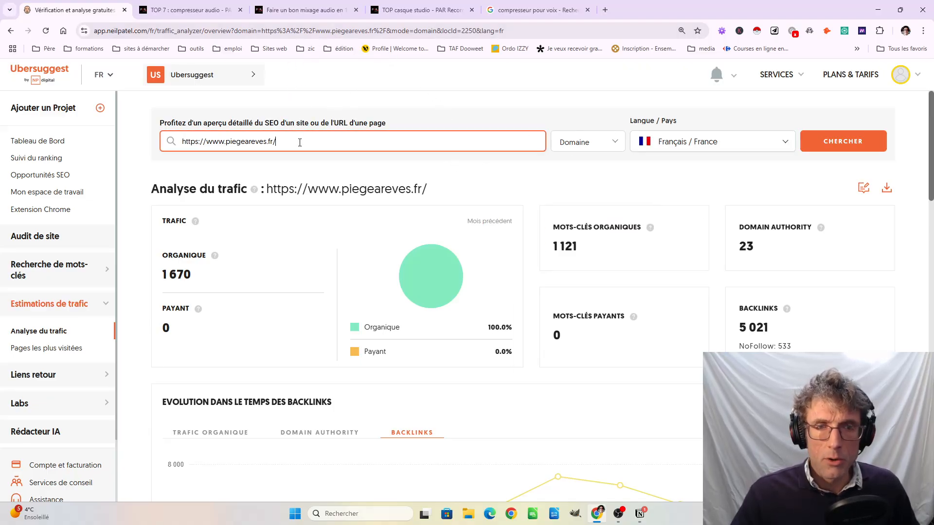
{"action": "left_click", "coordinate": [516, 106]}
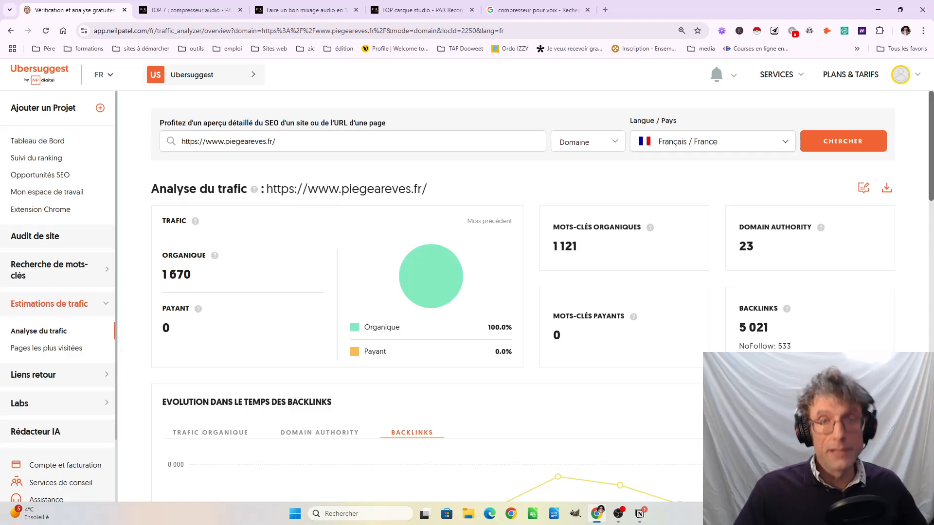
{"action": "left_click", "coordinate": [294, 141]}
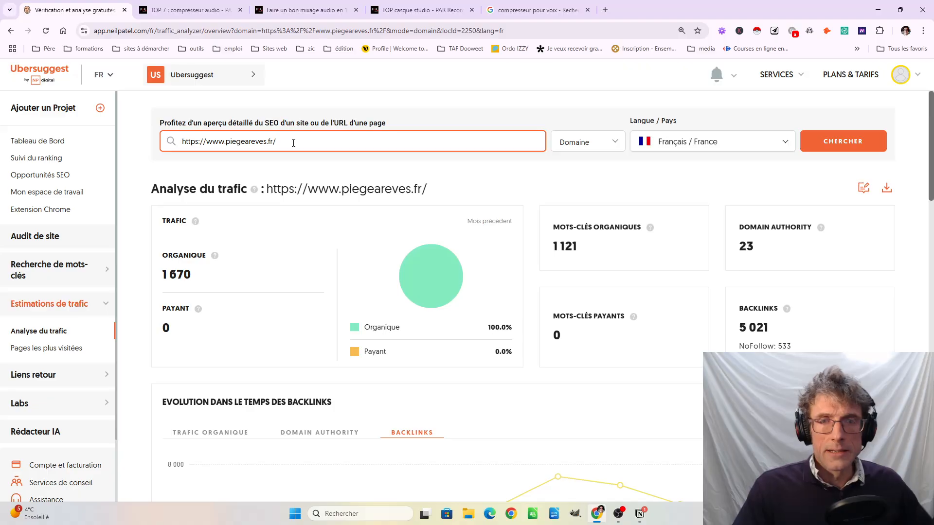
{"action": "left_click", "coordinate": [490, 106]}
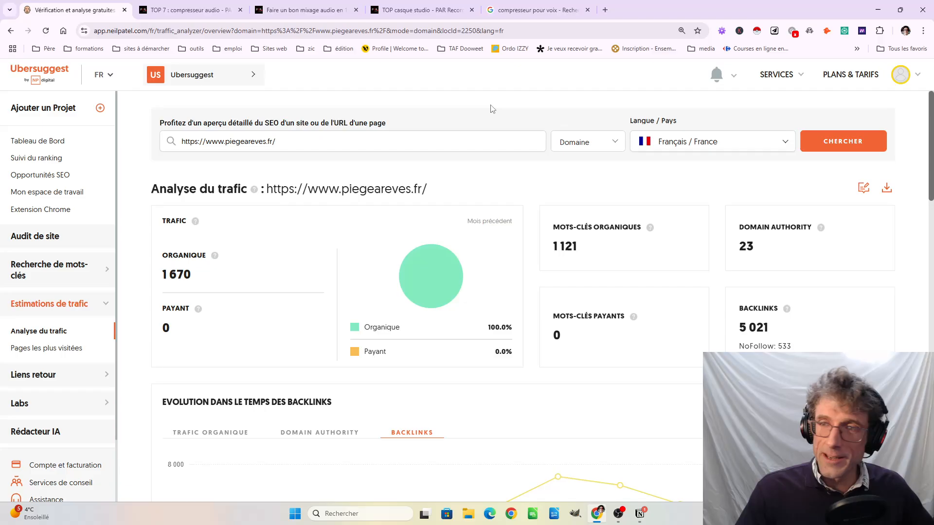